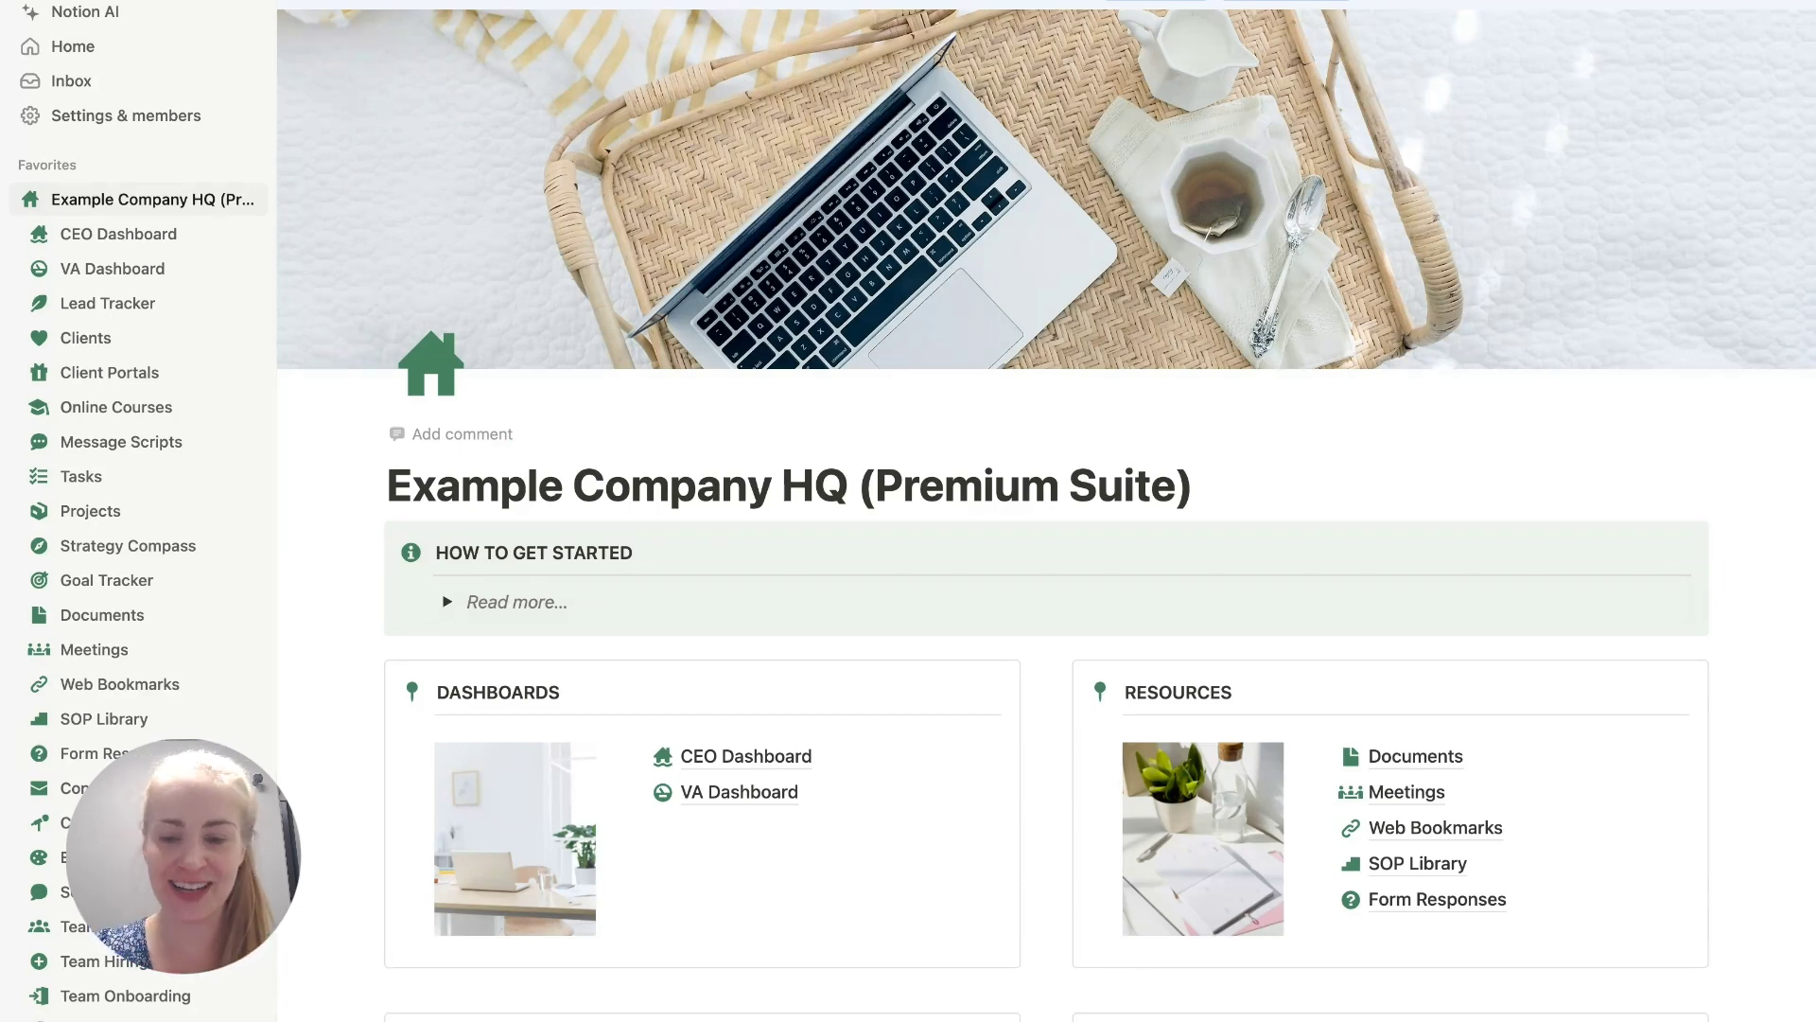
# Step: Open the Meetings database under Resources and preview the Team Weekly meeting in side peek
pyautogui.scroll(-3, 1264, 763)
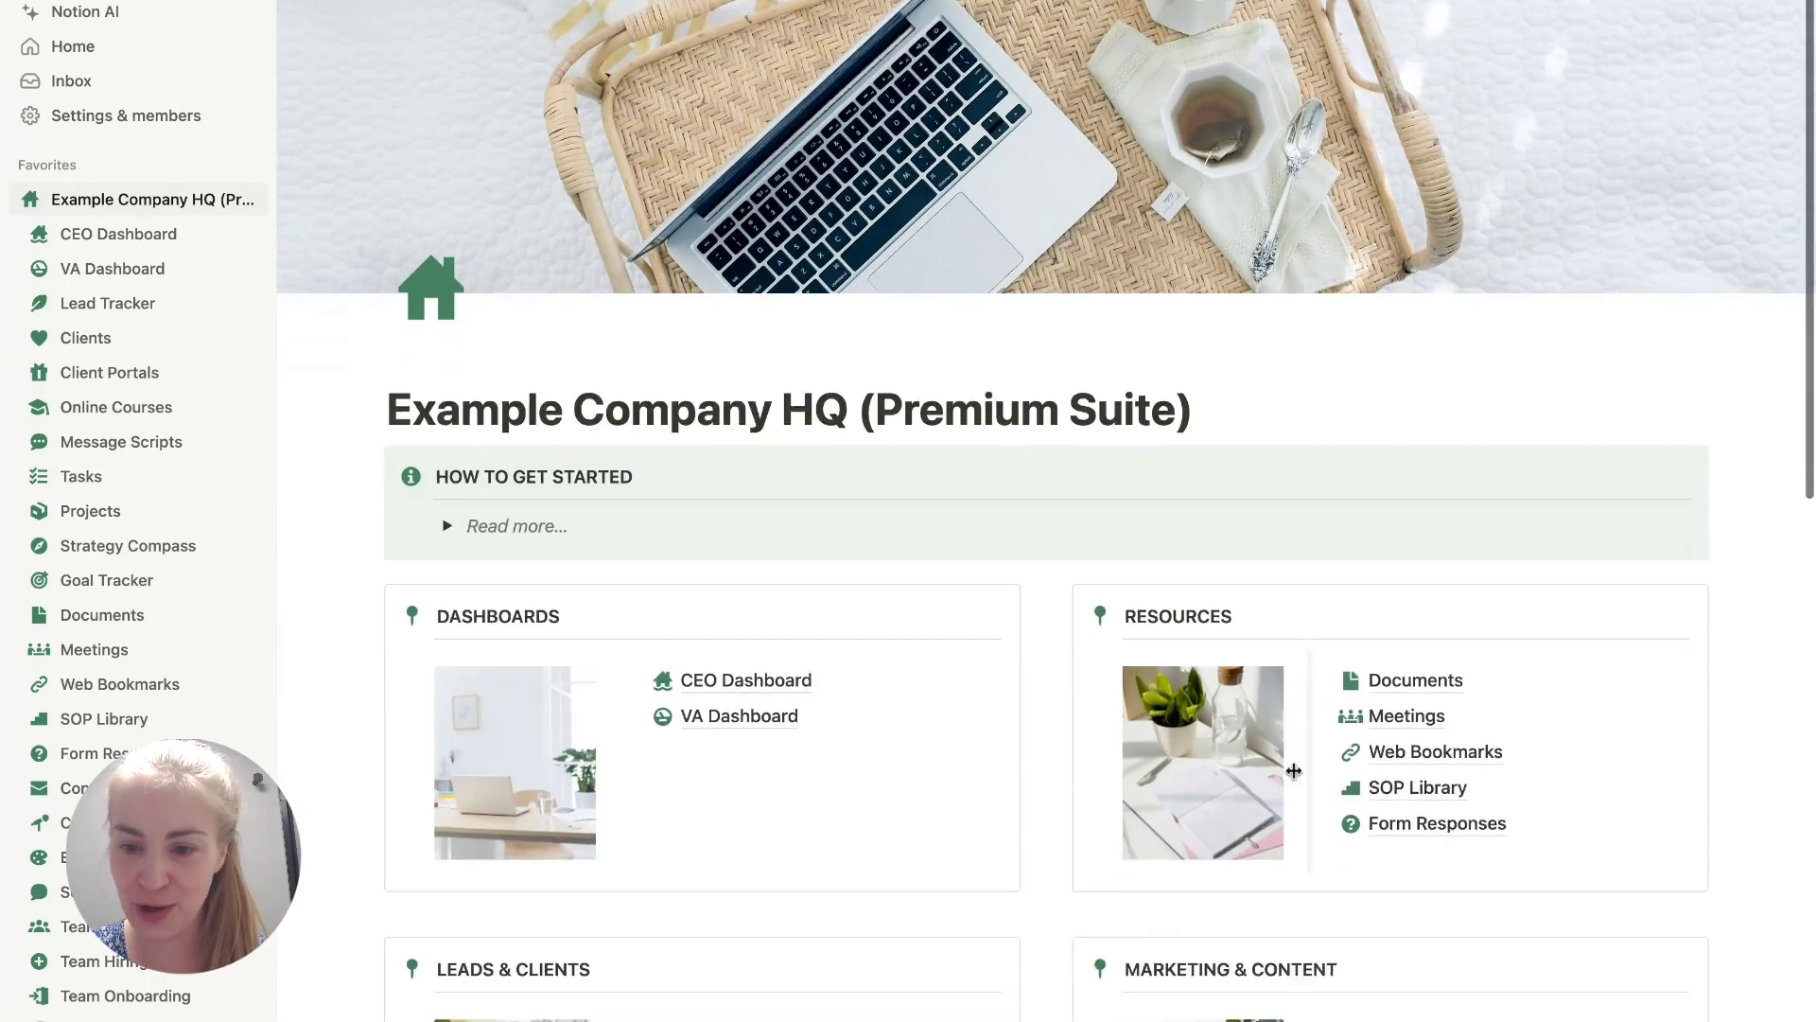
pyautogui.click(1405, 584)
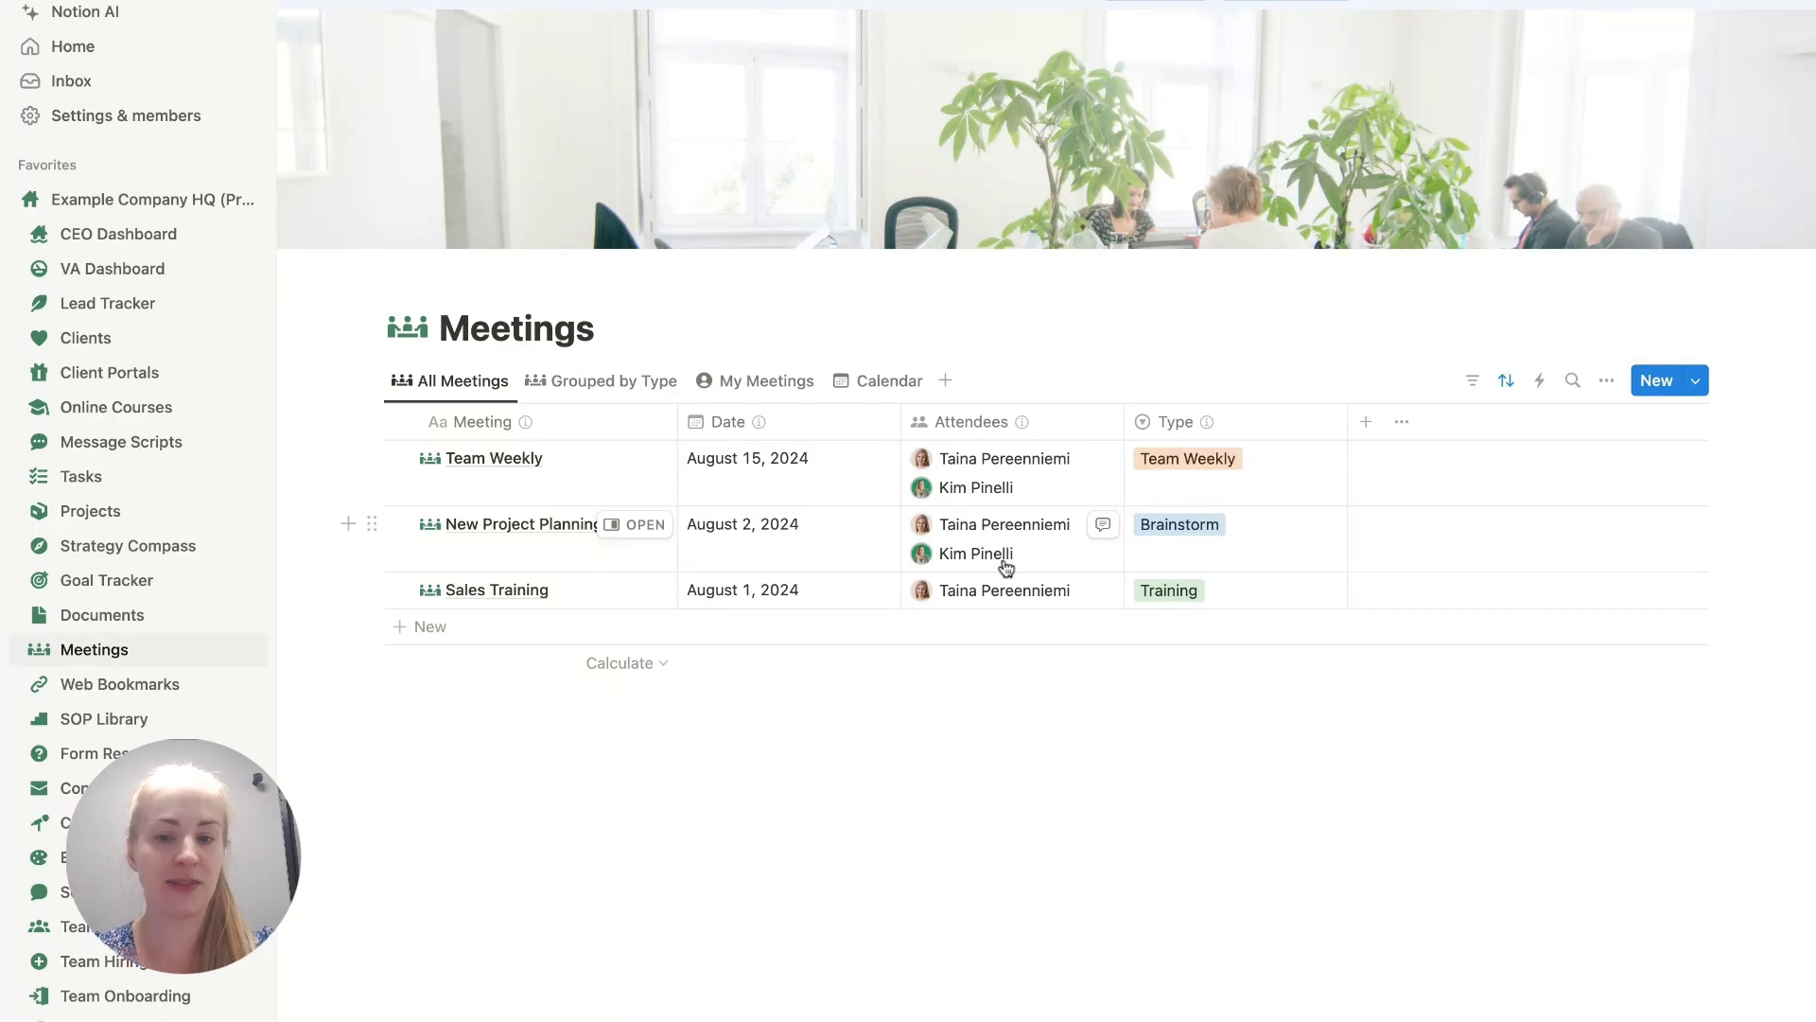
pyautogui.click(634, 459)
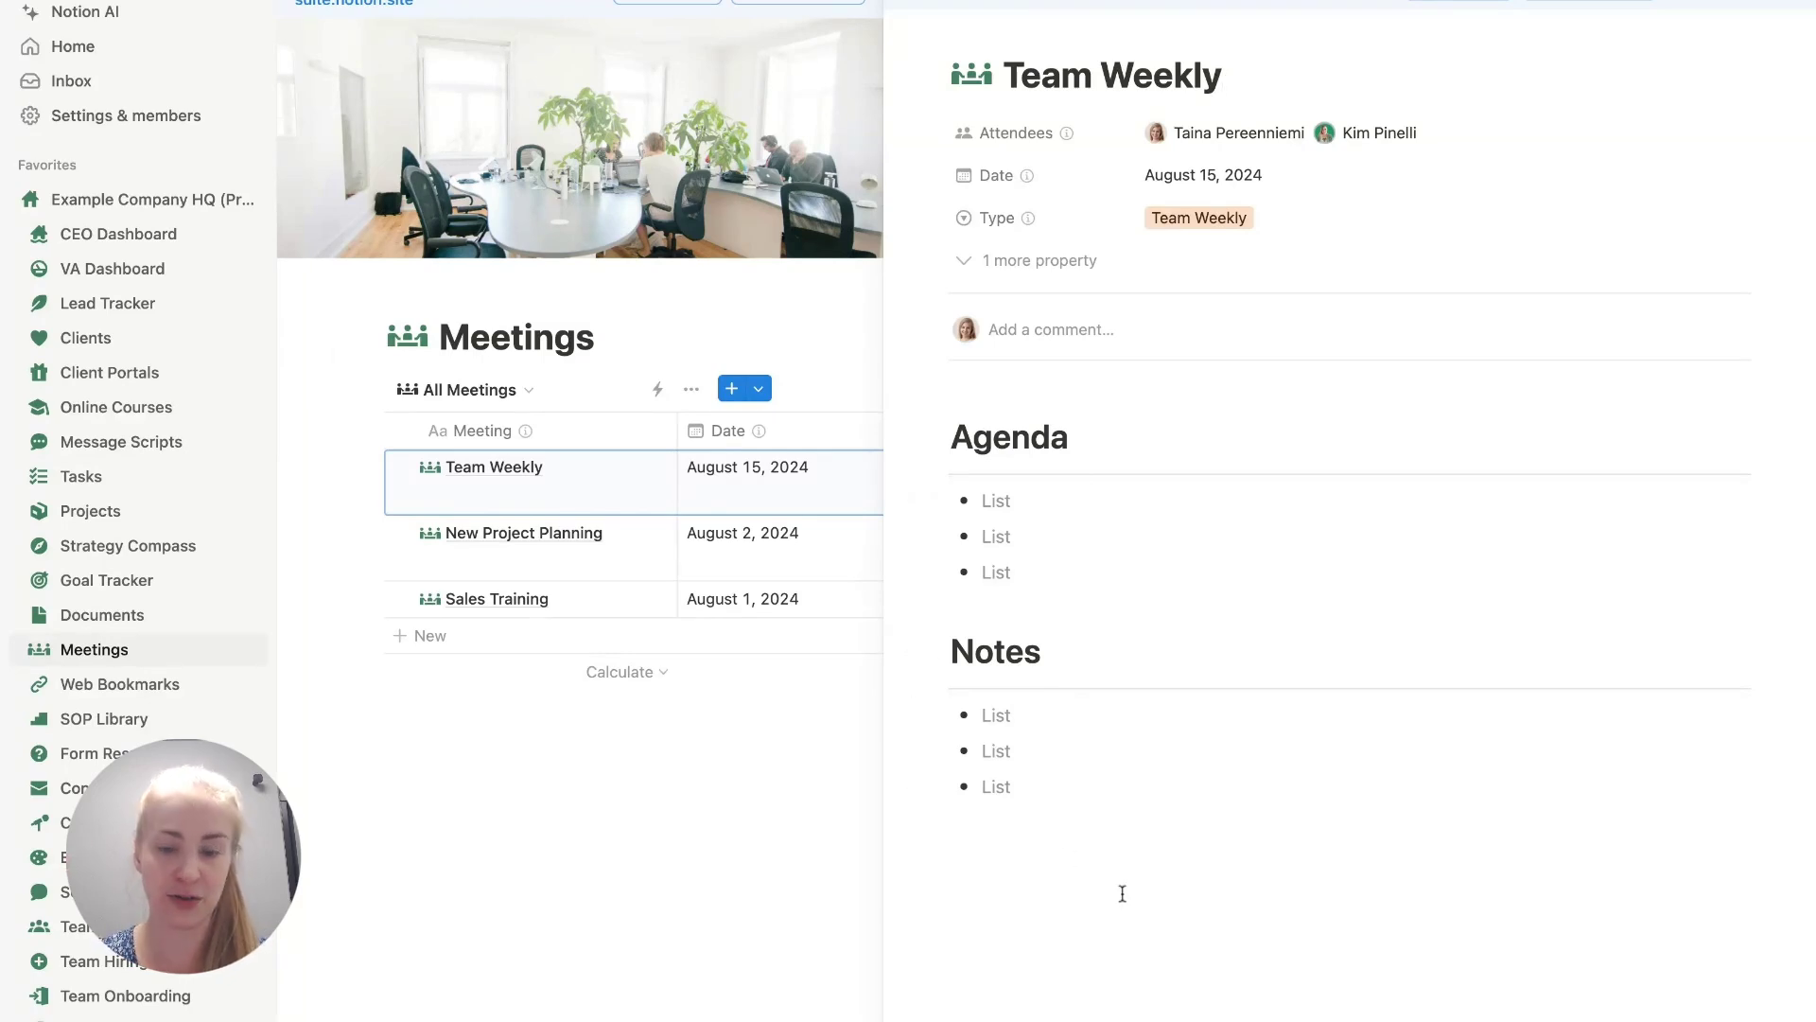
pyautogui.press('Escape')
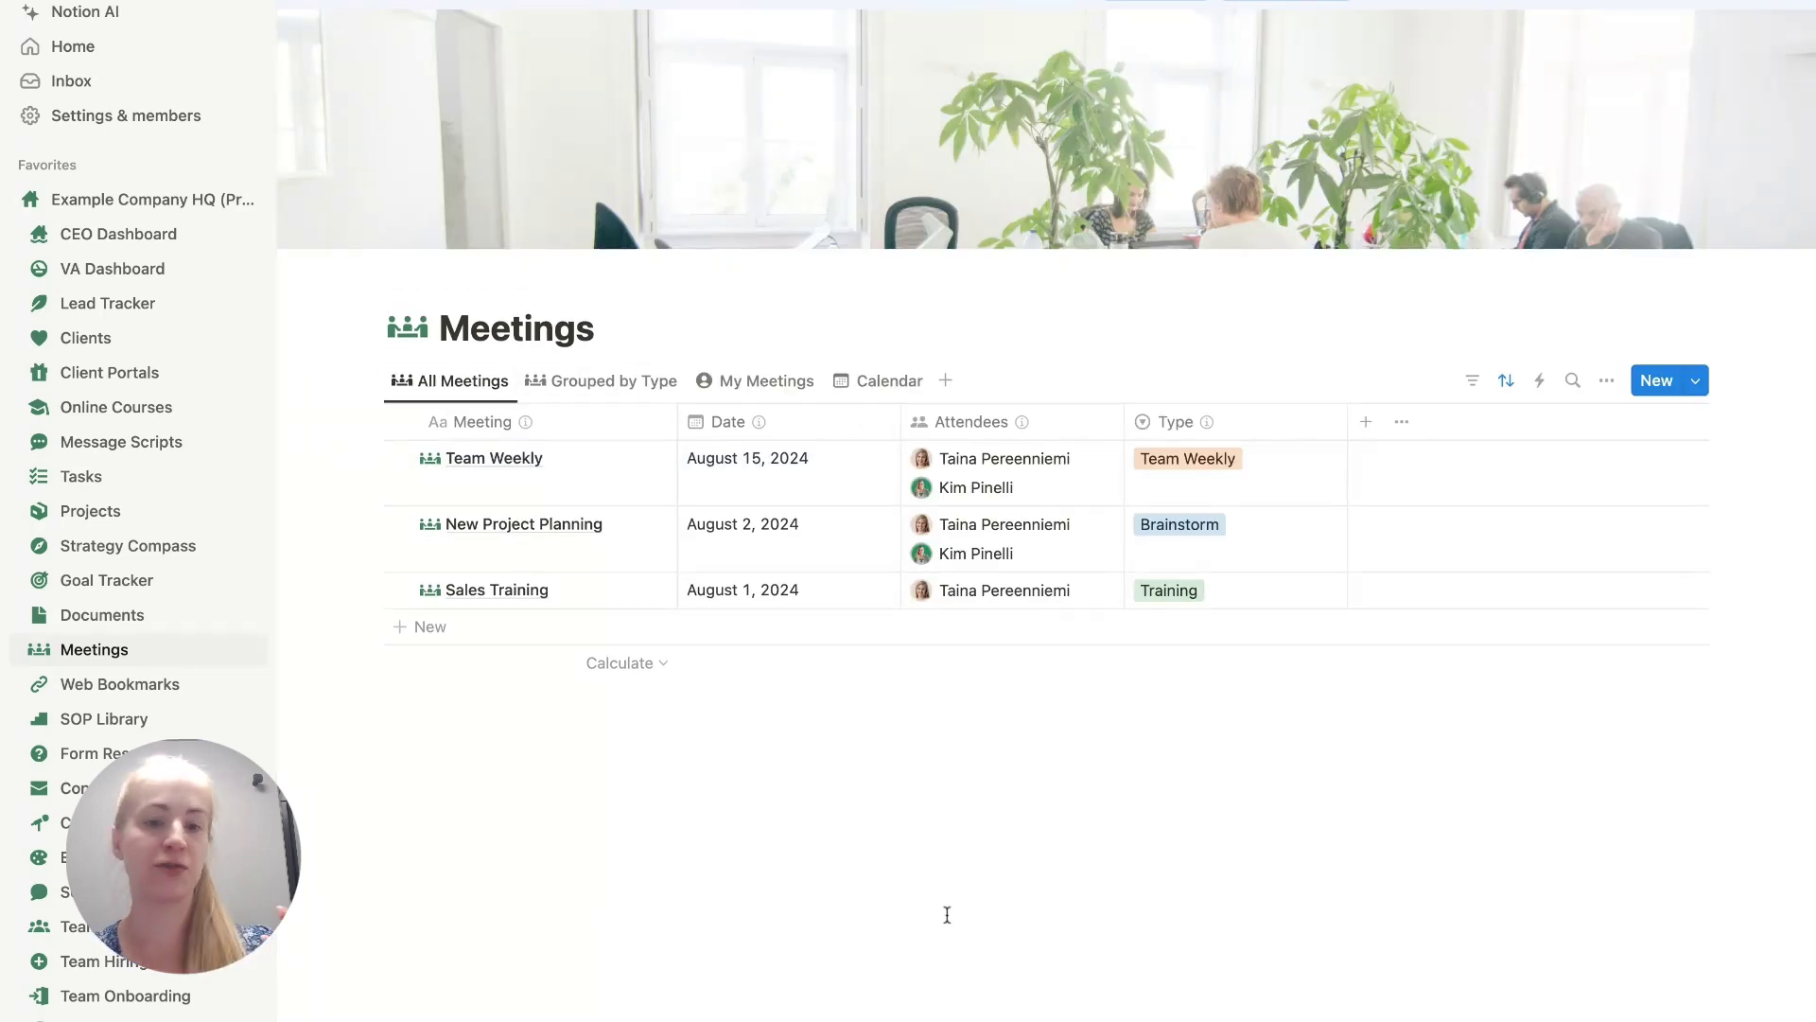
# Step: Check the table's sort settings, re-preview Team Weekly, then switch to the Grouped by Type view
pyautogui.click(1506, 380)
pyautogui.click(833, 800)
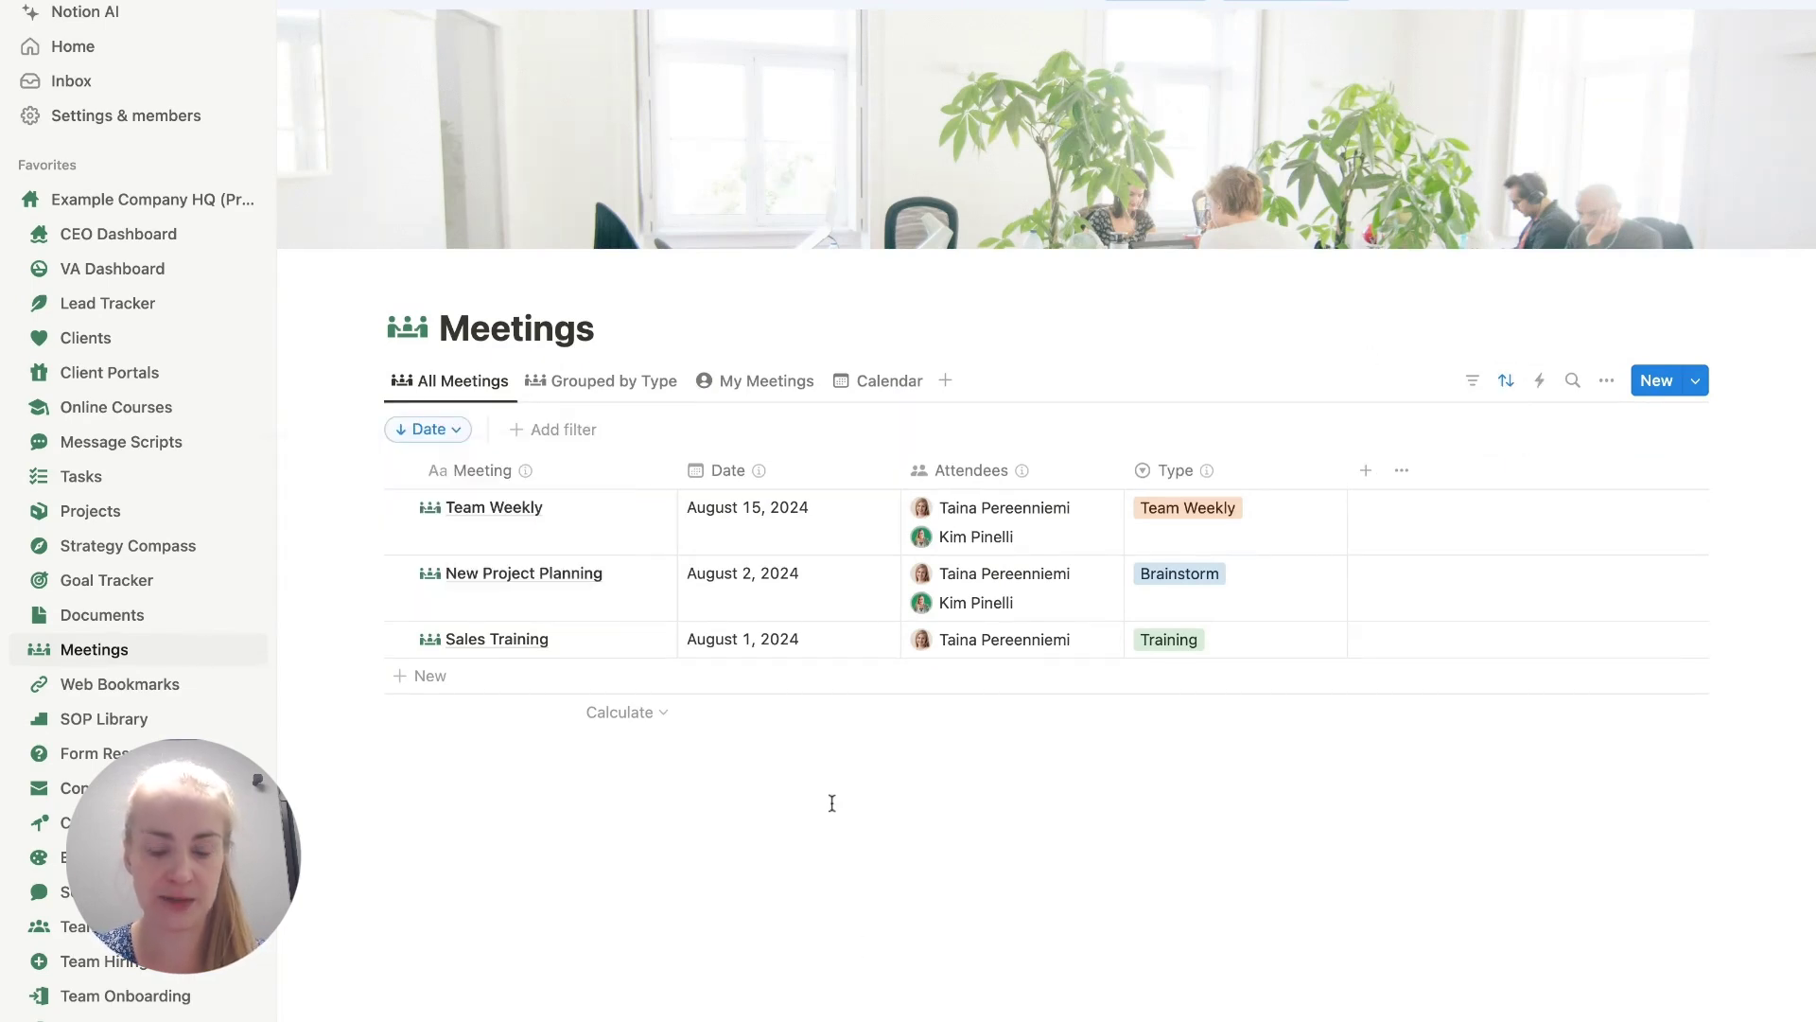
pyautogui.click(636, 517)
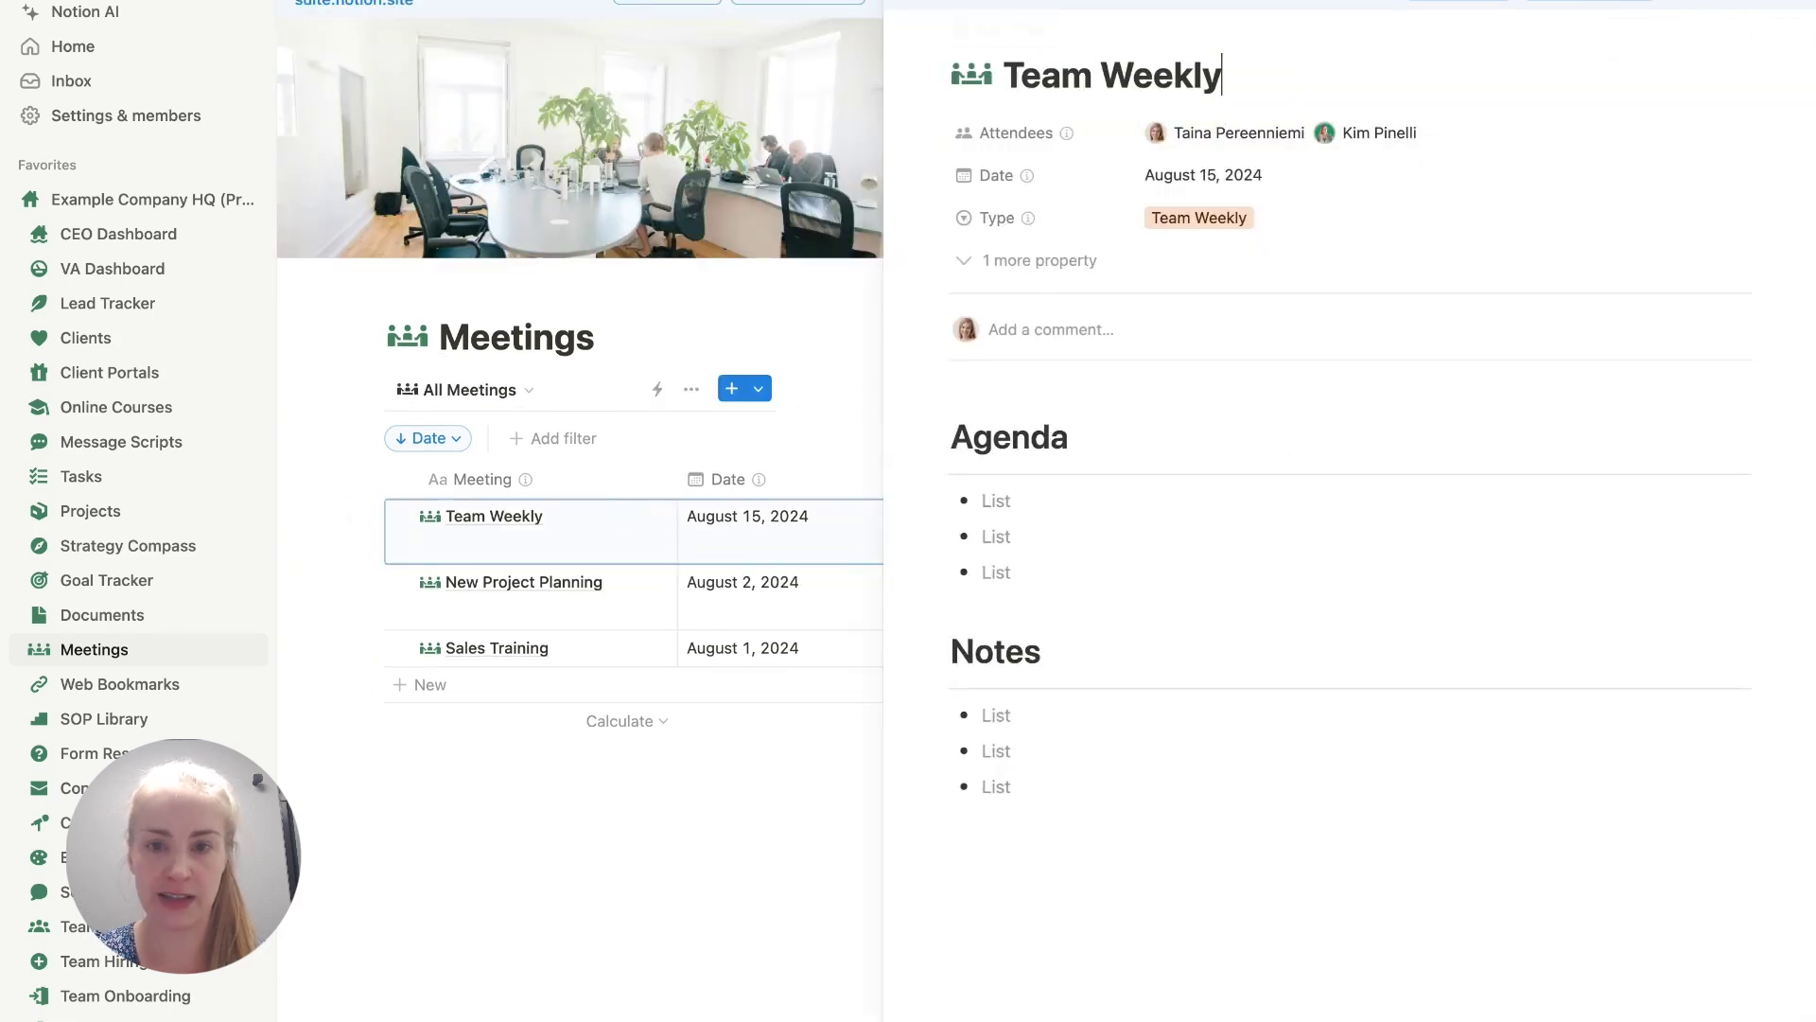
pyautogui.press('Escape')
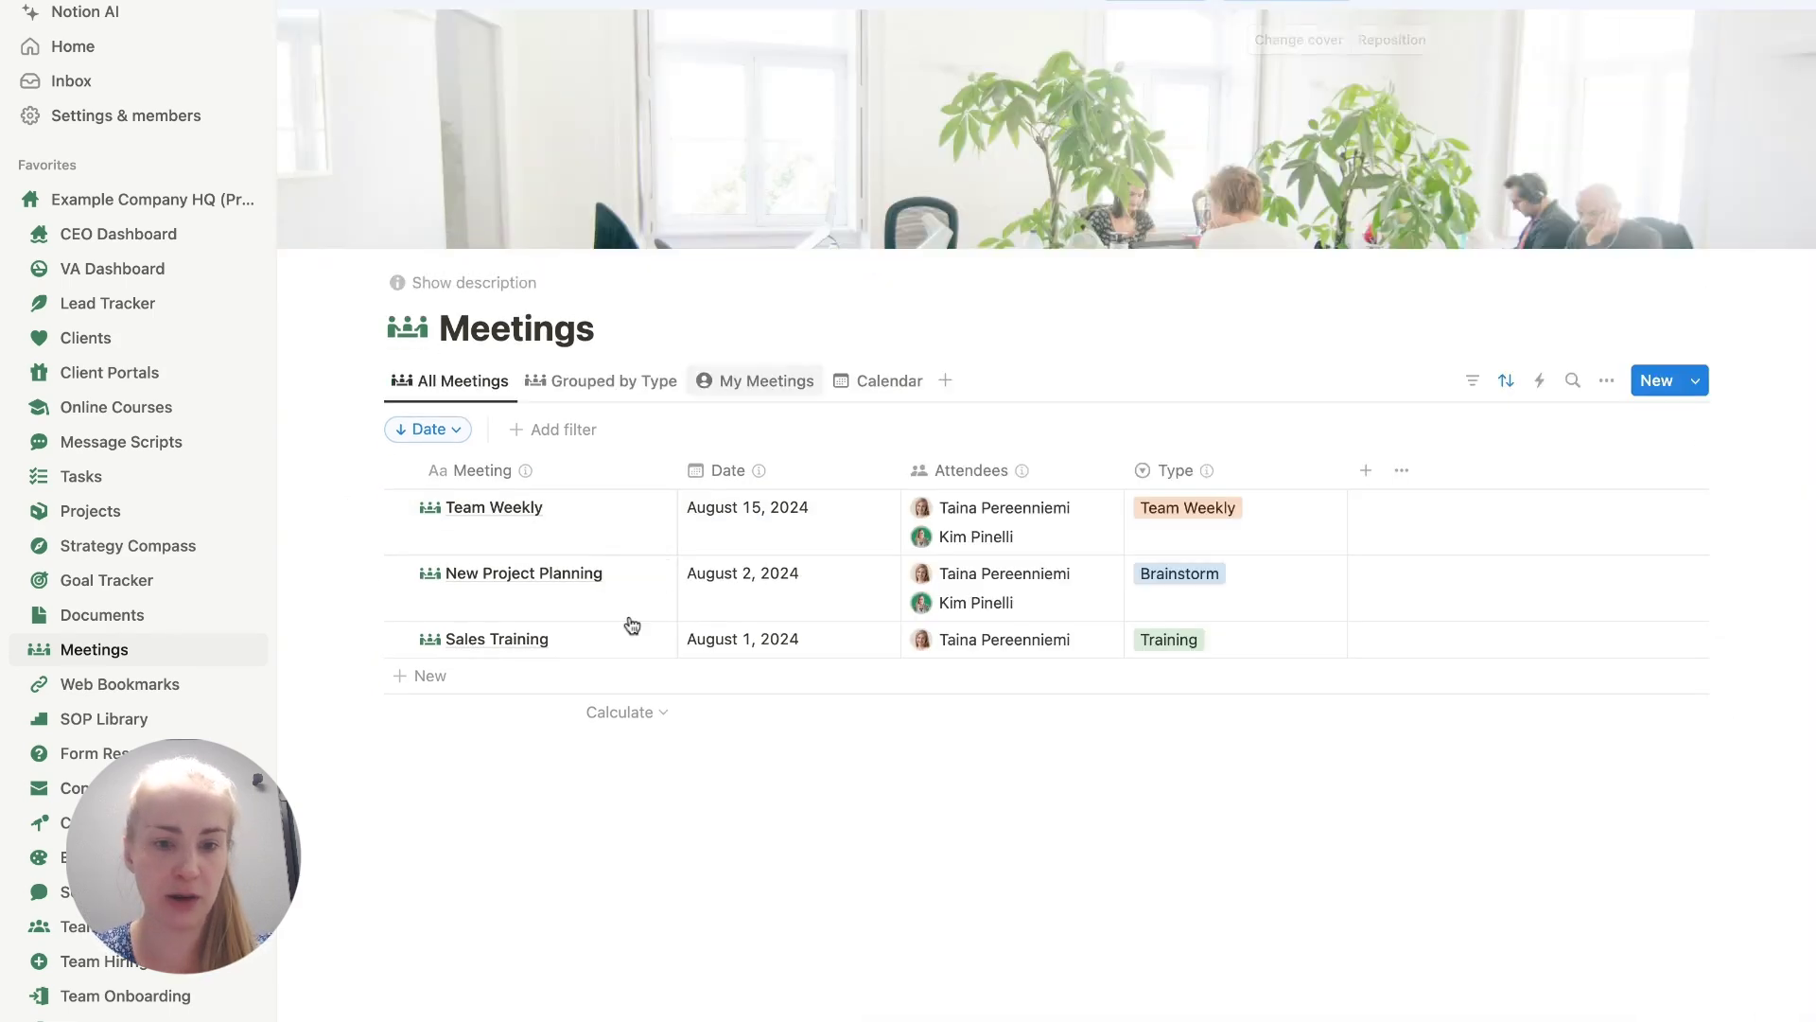
pyautogui.click(596, 396)
# Step: Switch to My Meetings to inspect its filters, then open the Calendar view of August 2024
pyautogui.scroll(-3, 681, 675)
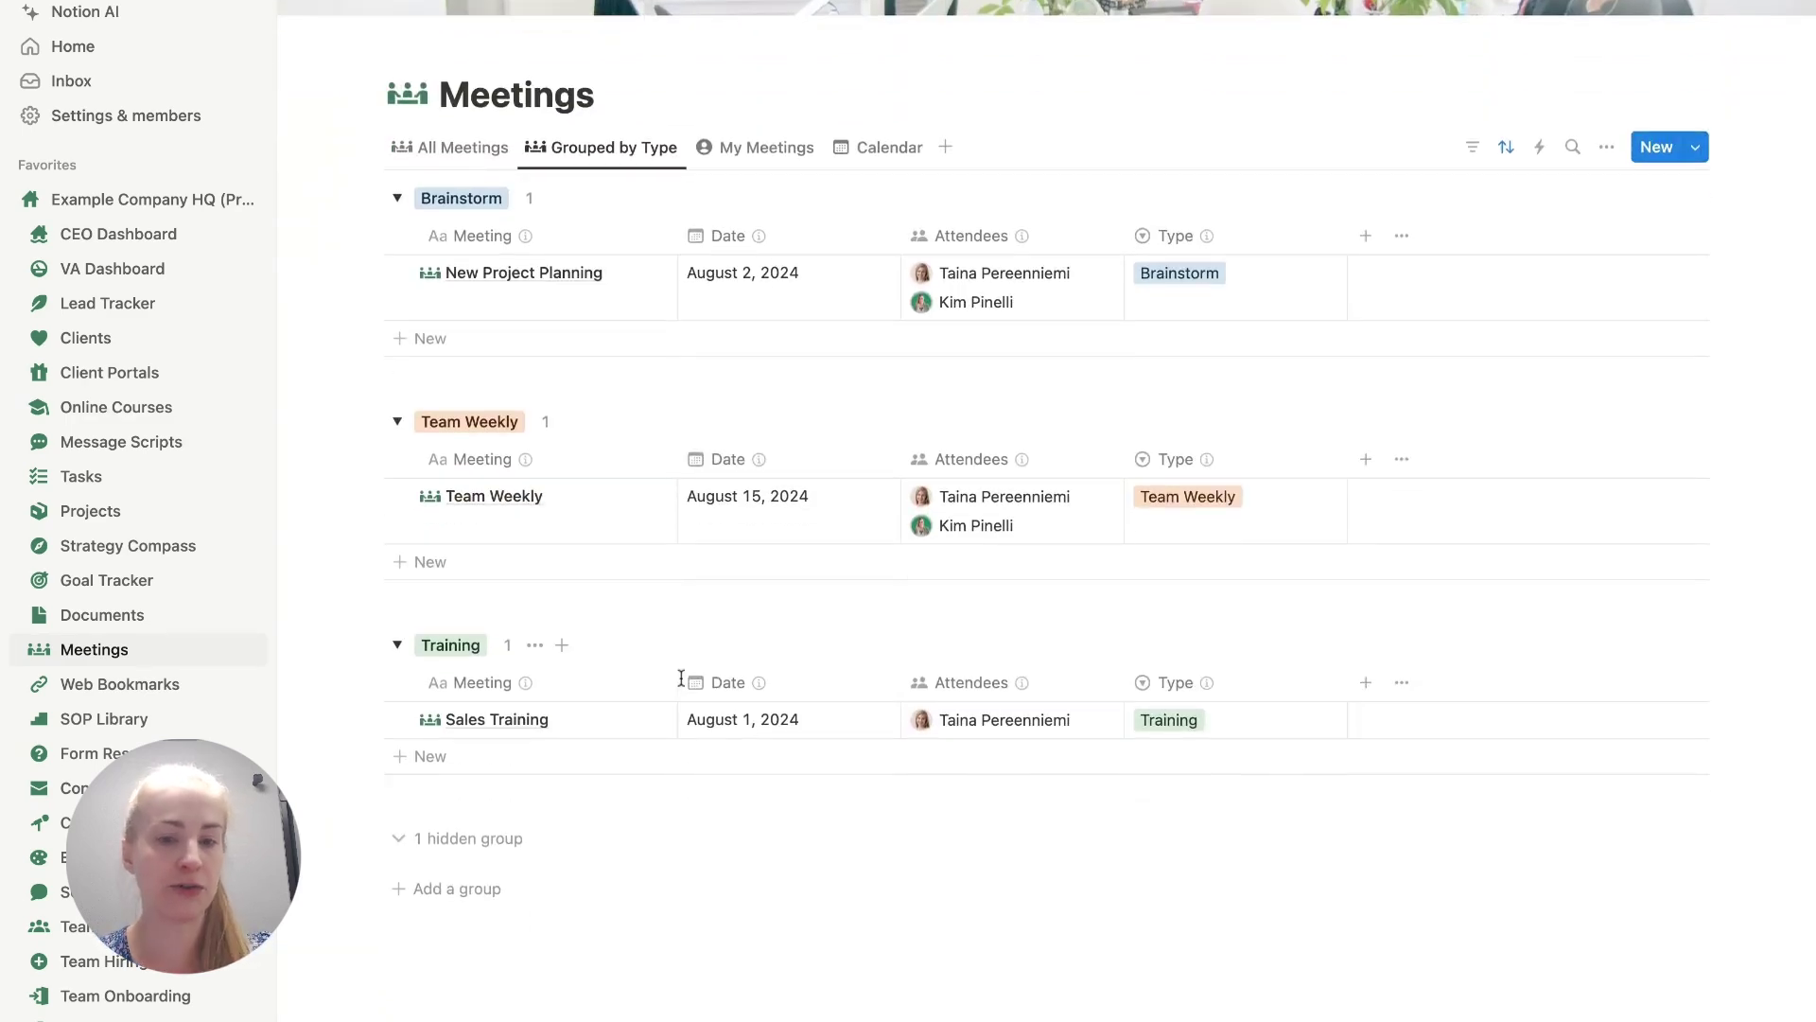
pyautogui.moveTo(759, 682)
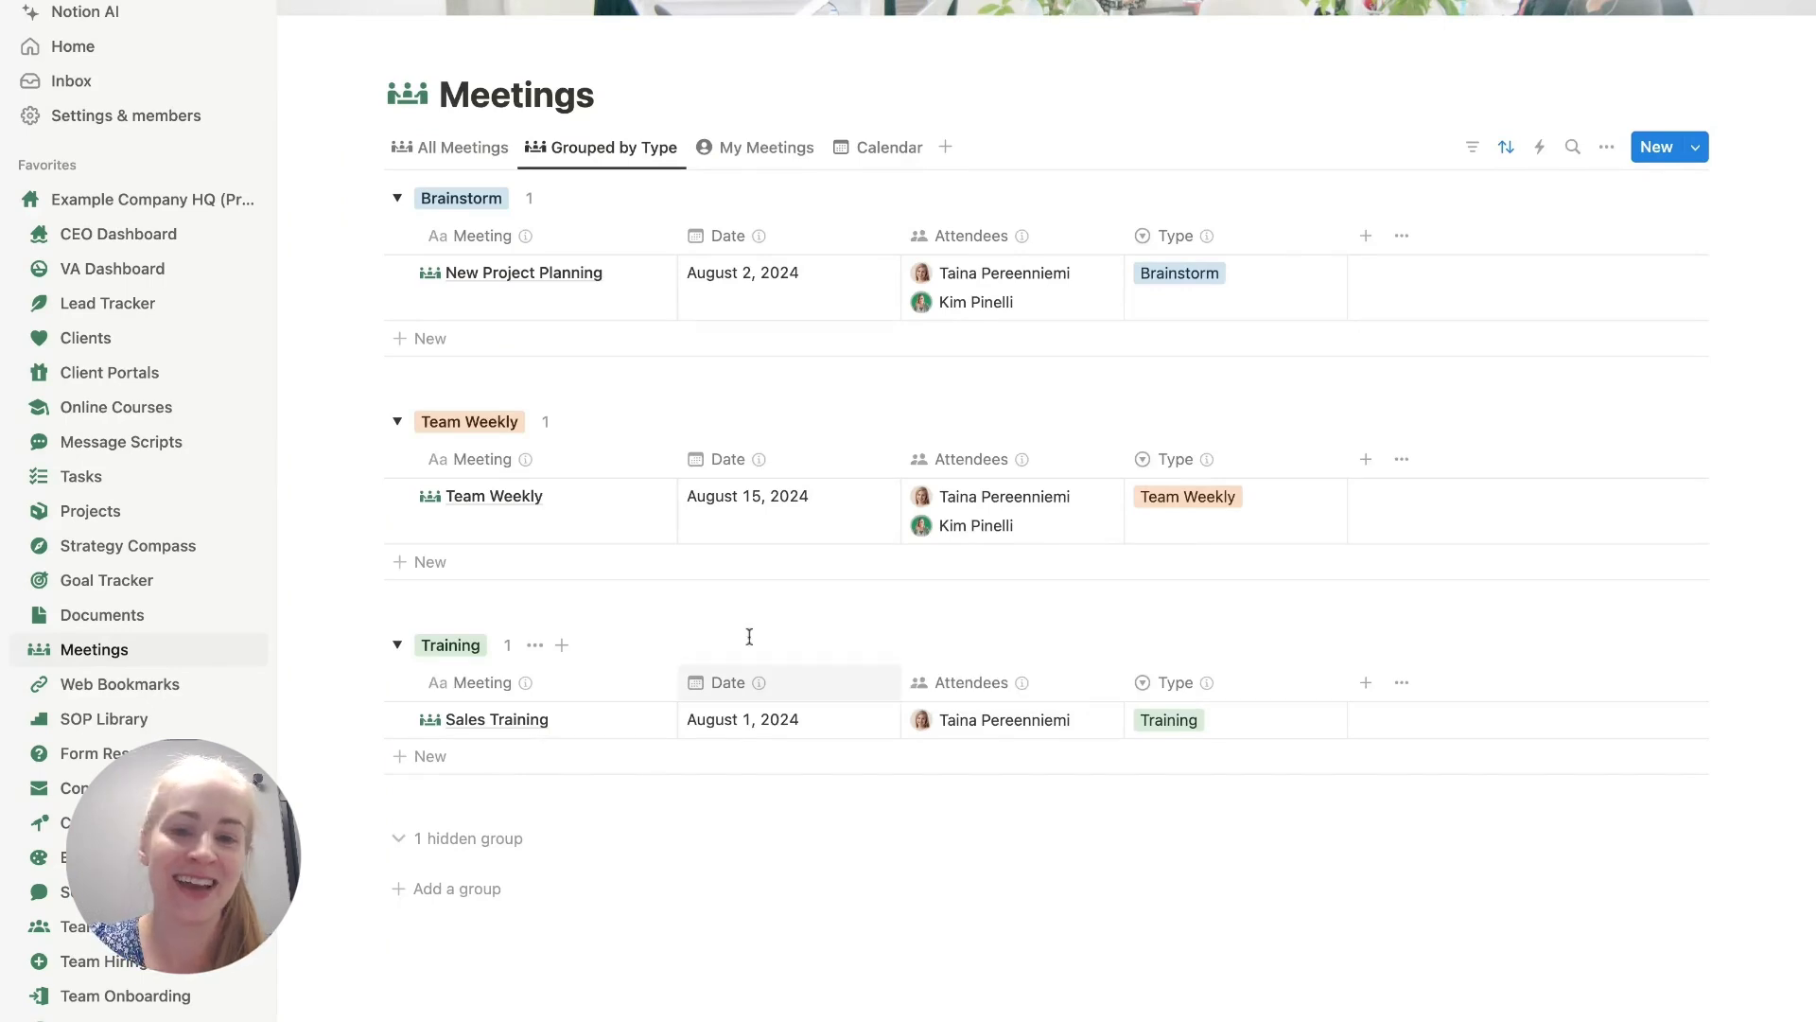
pyautogui.click(795, 151)
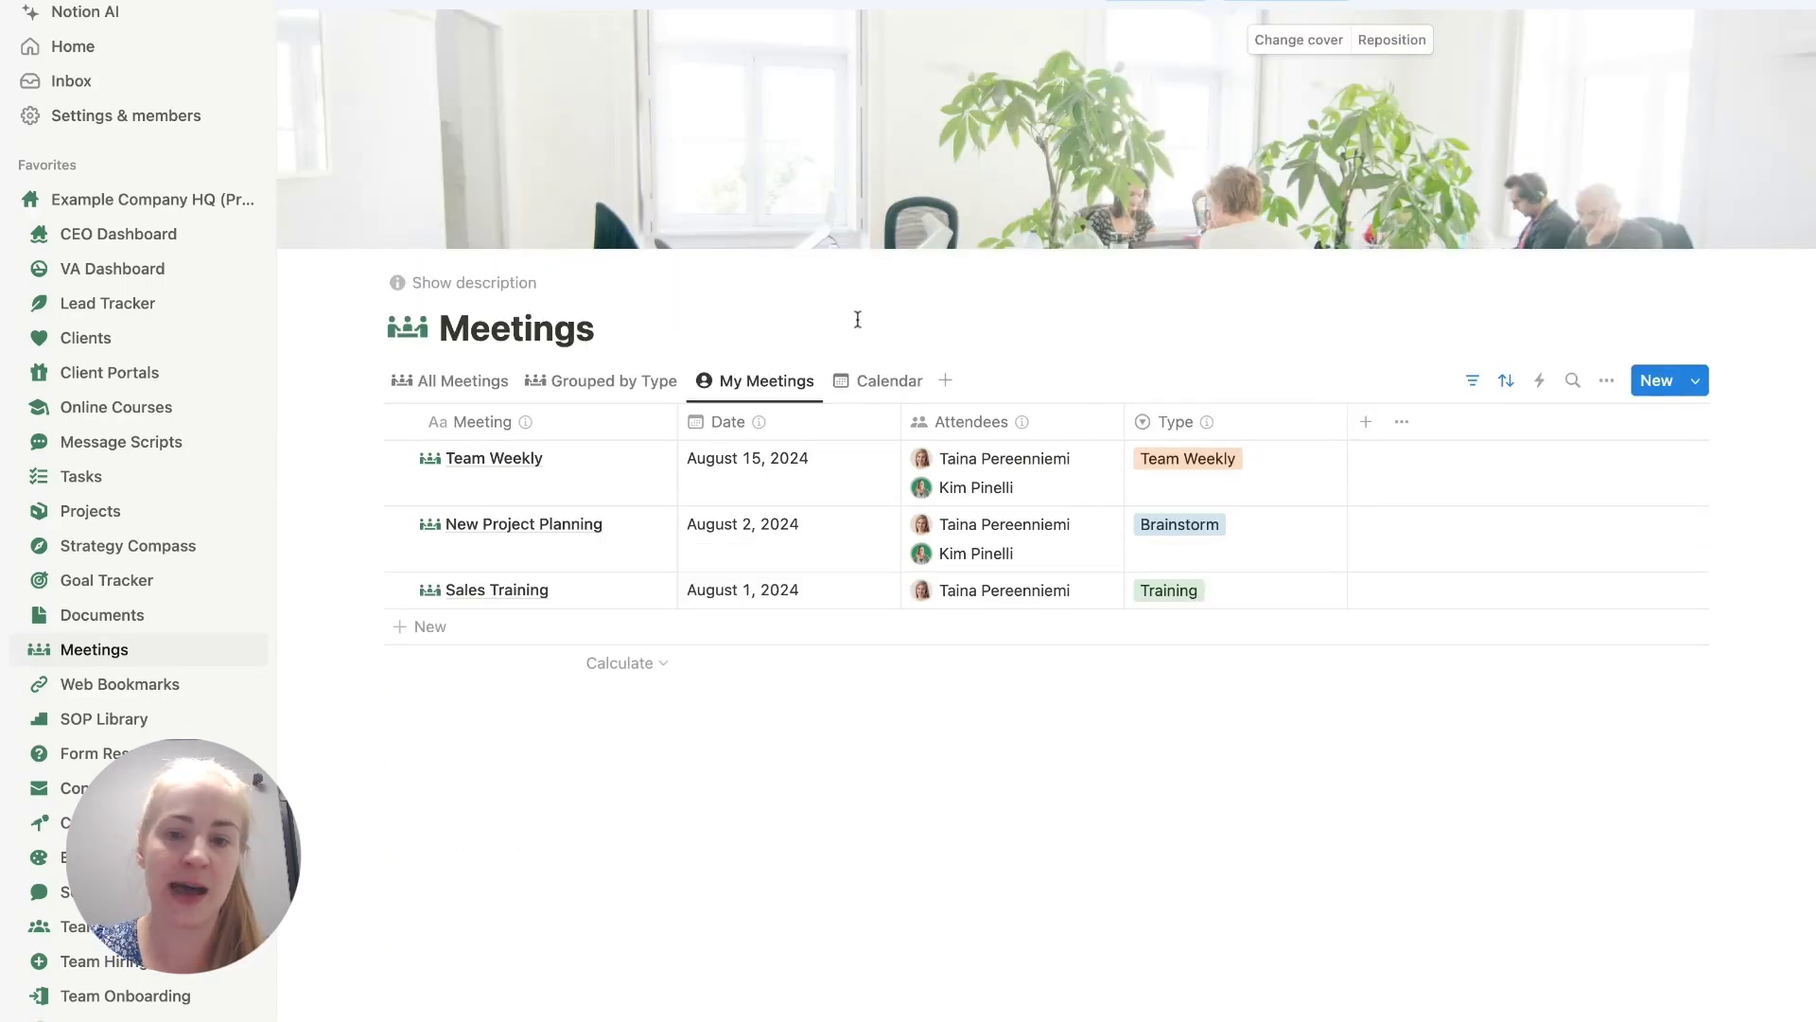
pyautogui.click(1472, 380)
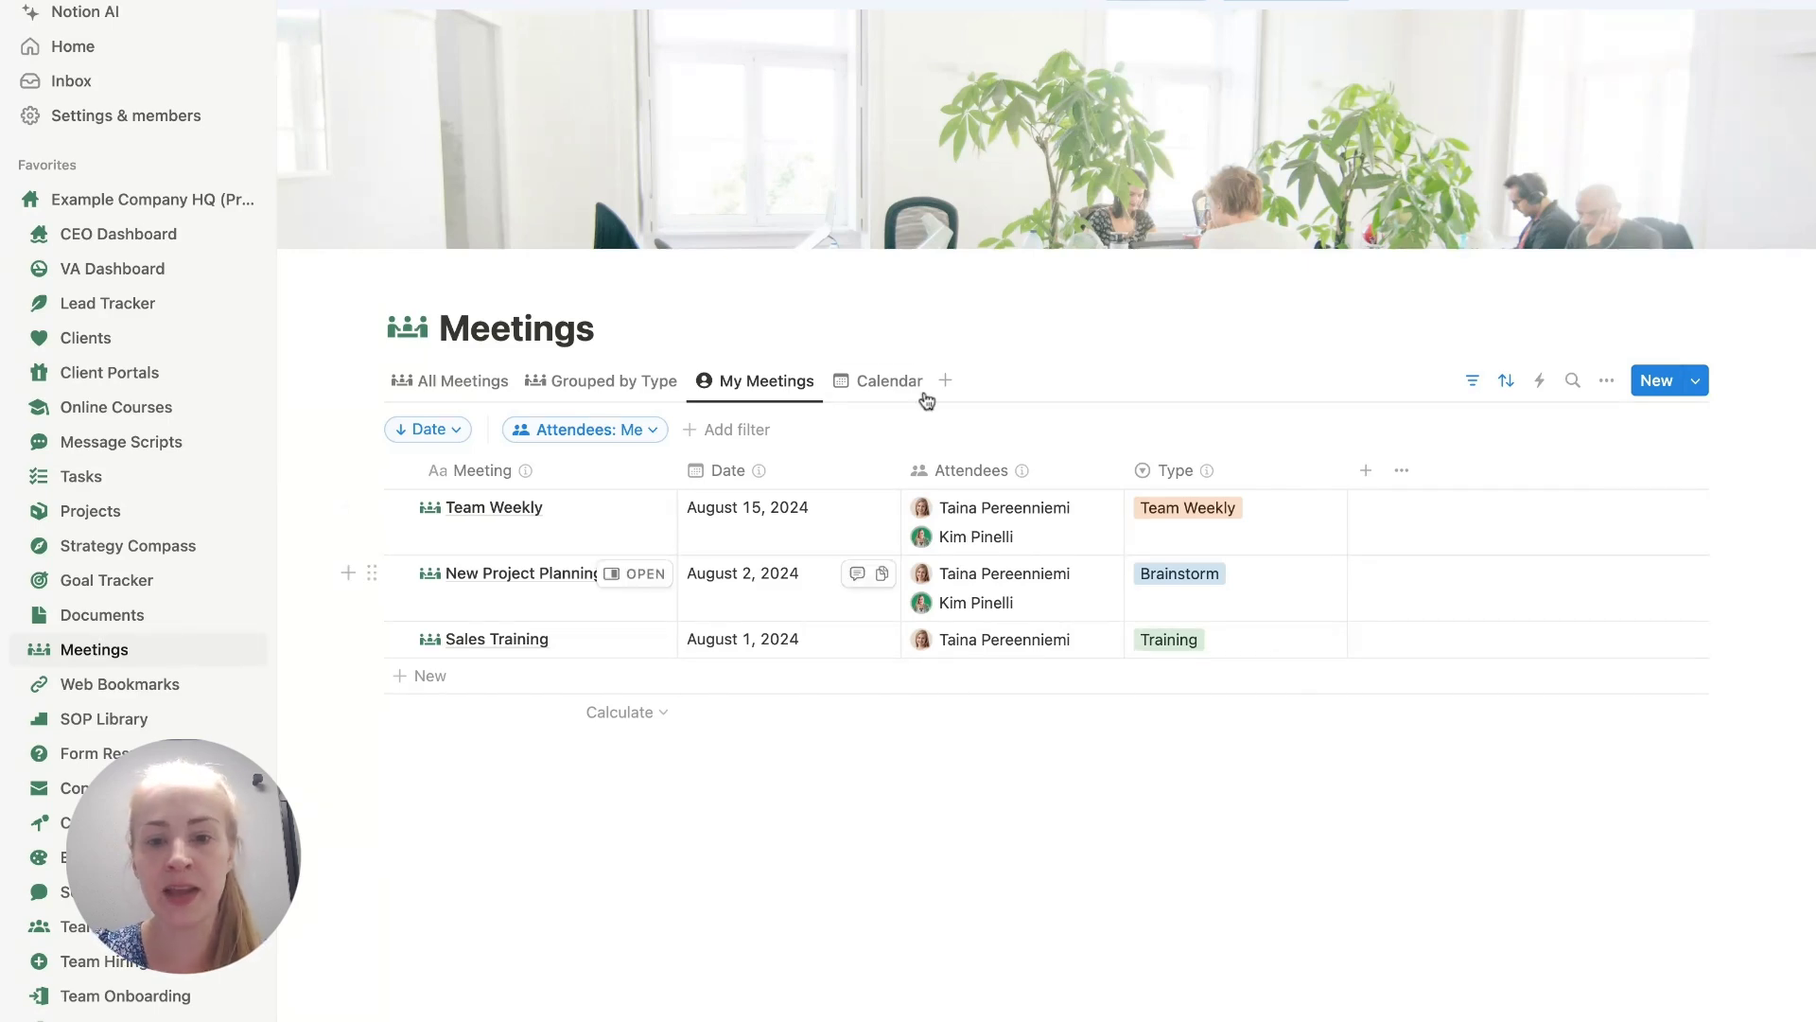
pyautogui.click(889, 381)
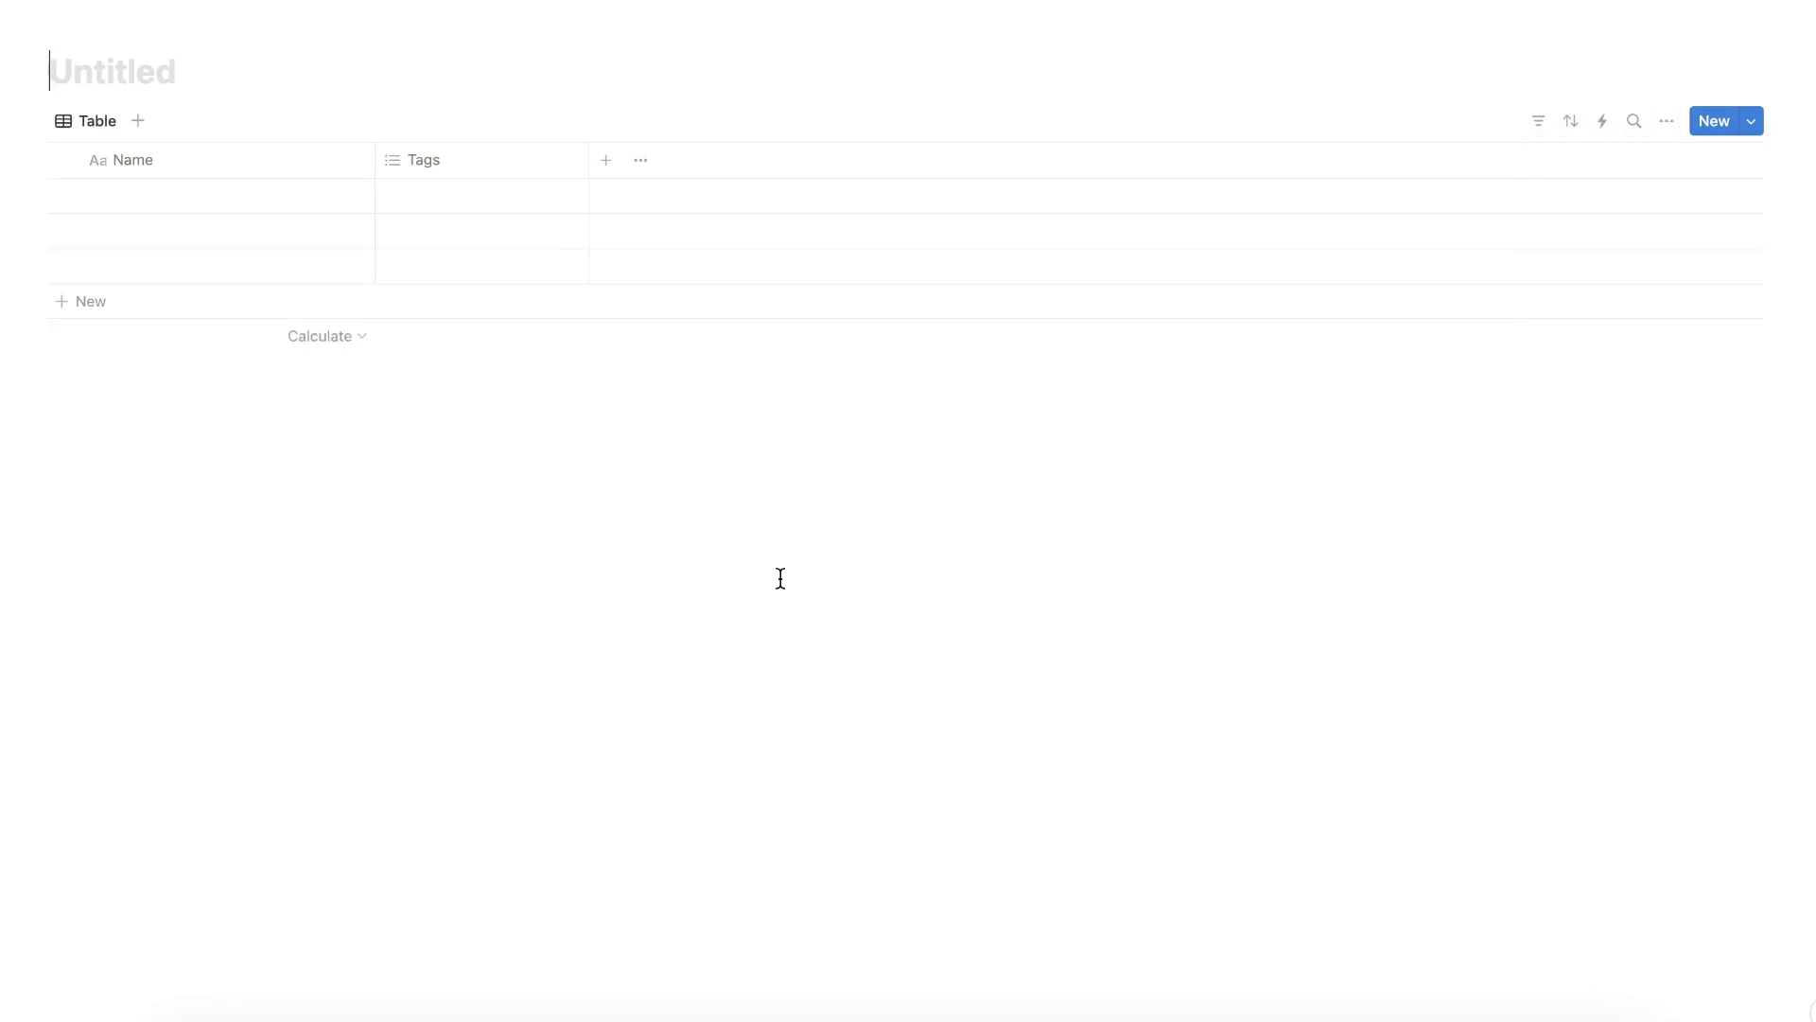
# Step: Title the new database 'Meetings' and give it the green people-meeting icon
pyautogui.write('mee')
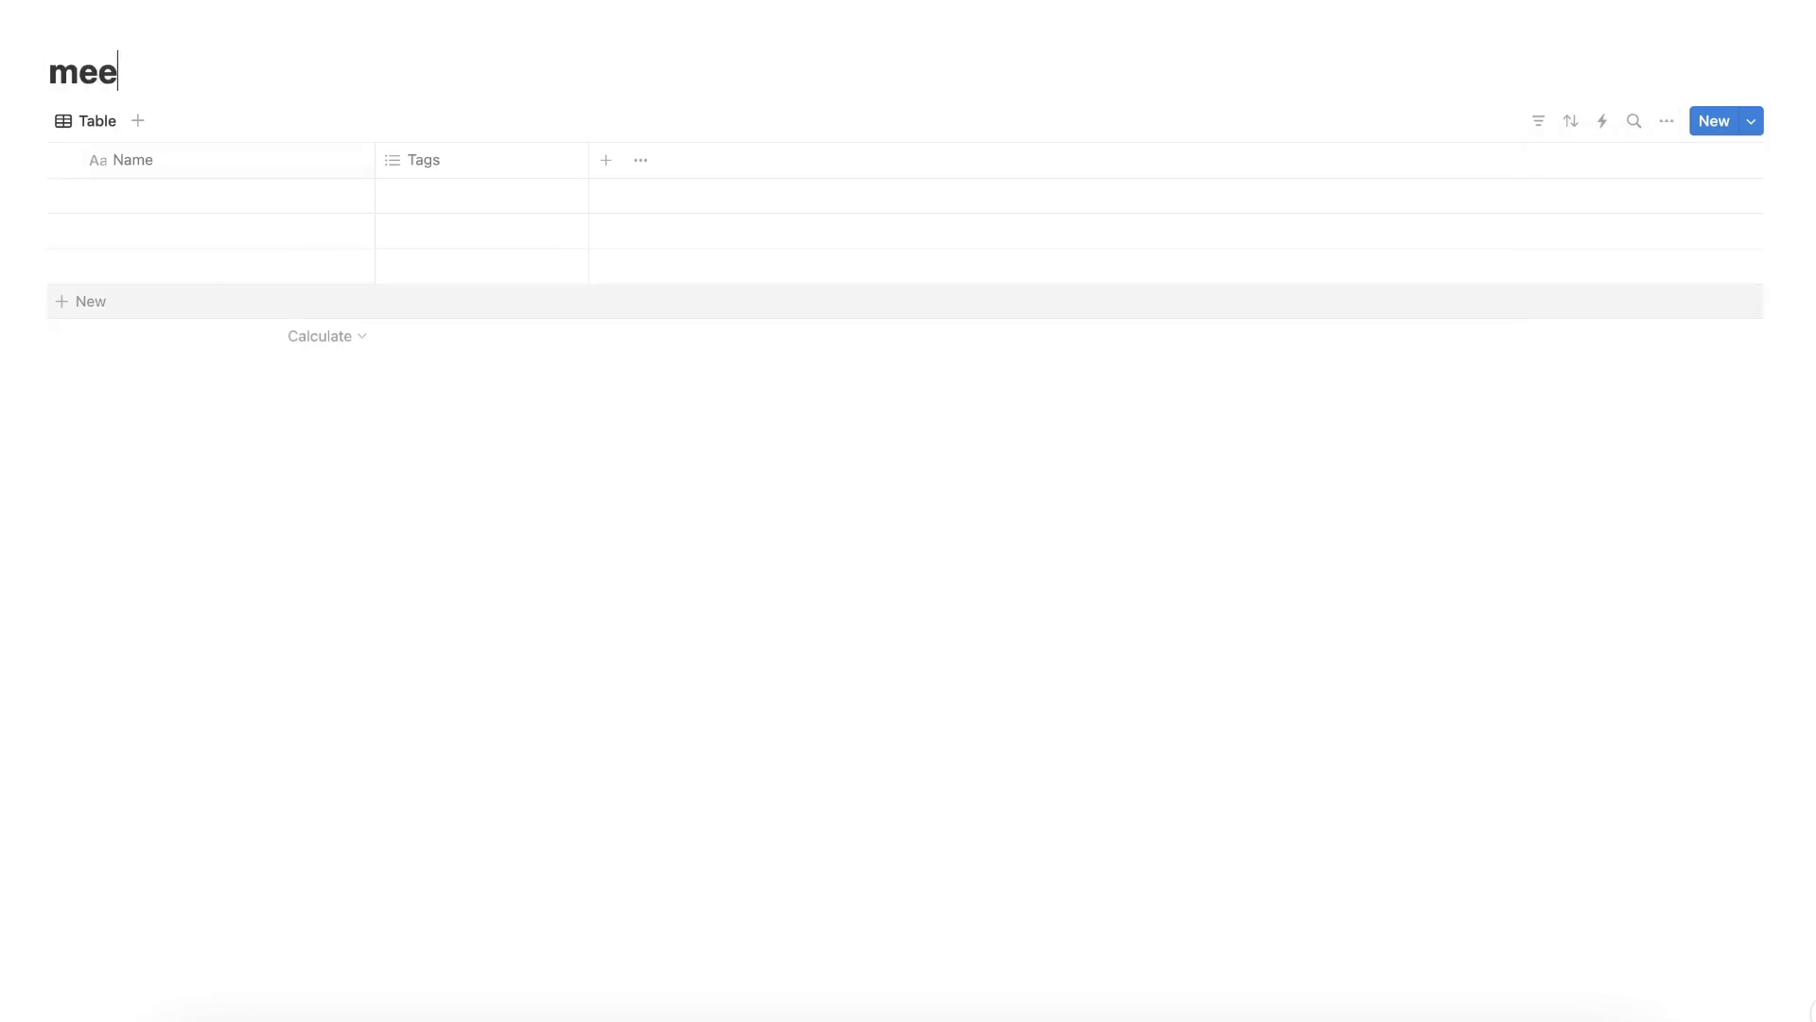
pyautogui.write('t')
pyautogui.press('BackSpace')
pyautogui.press('BackSpace')
pyautogui.press('BackSpace')
pyautogui.press('BackSpace')
pyautogui.write('Meeting')
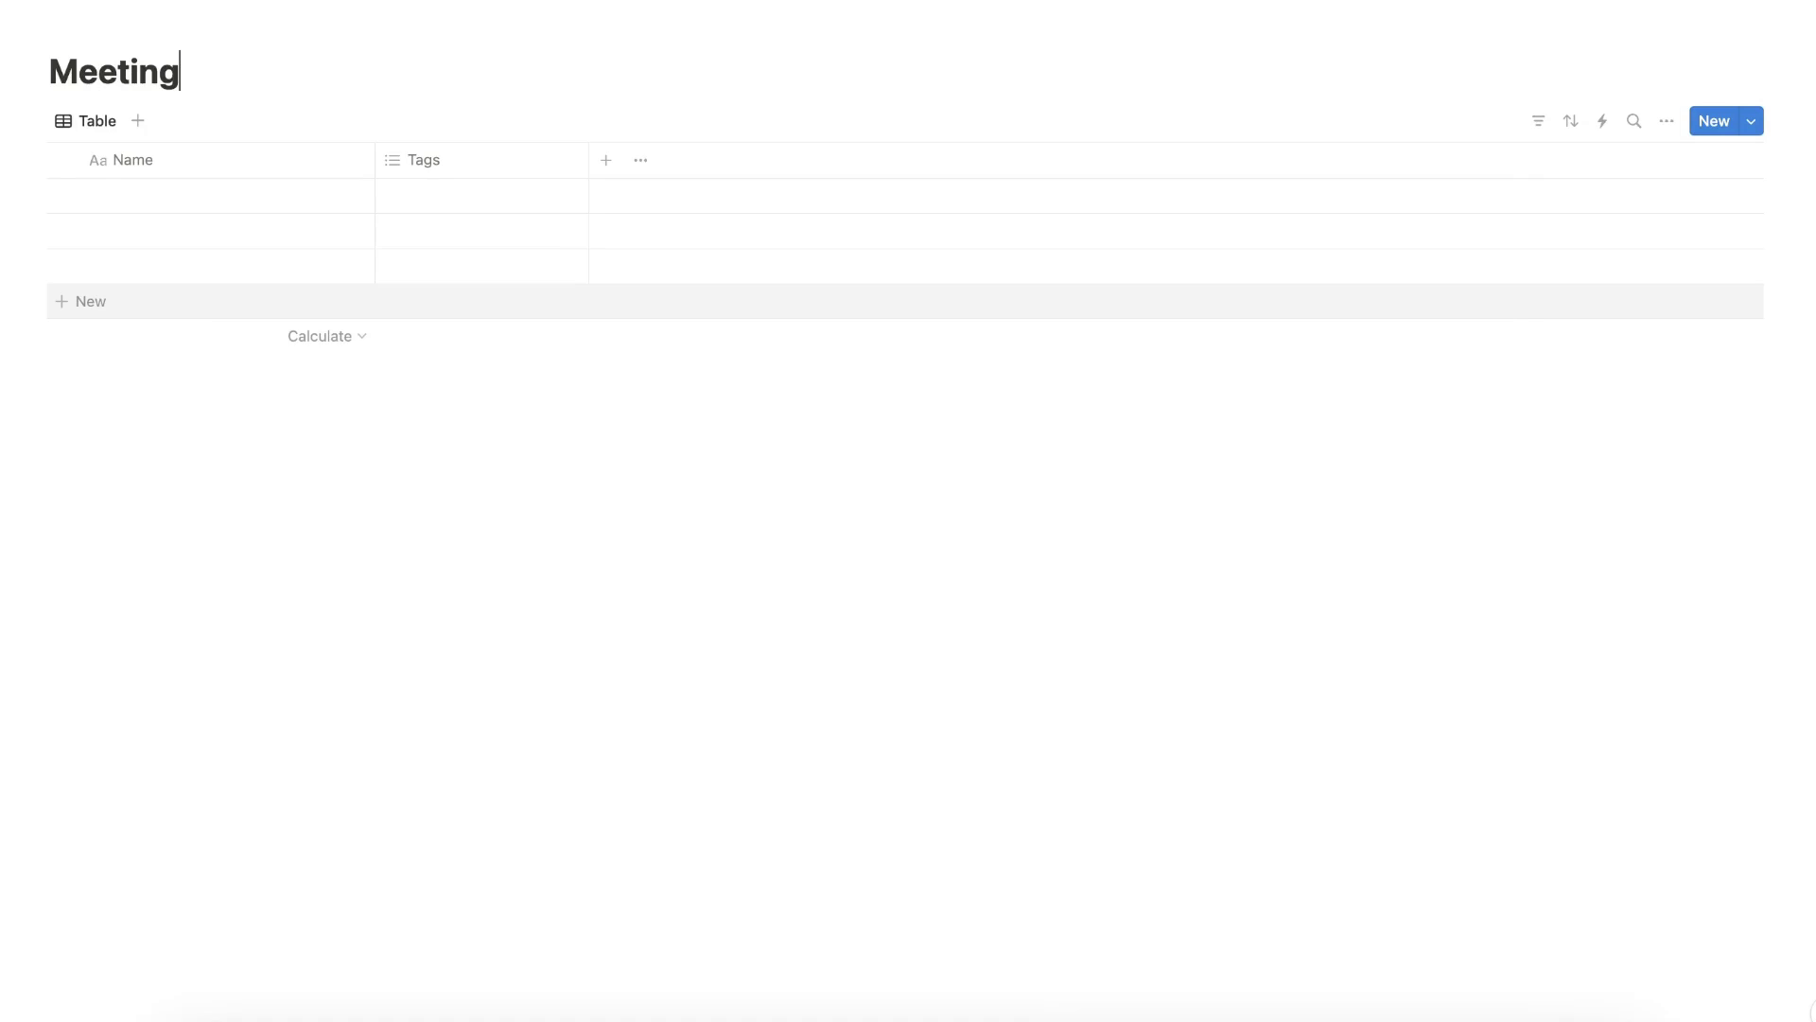
pyautogui.write('s')
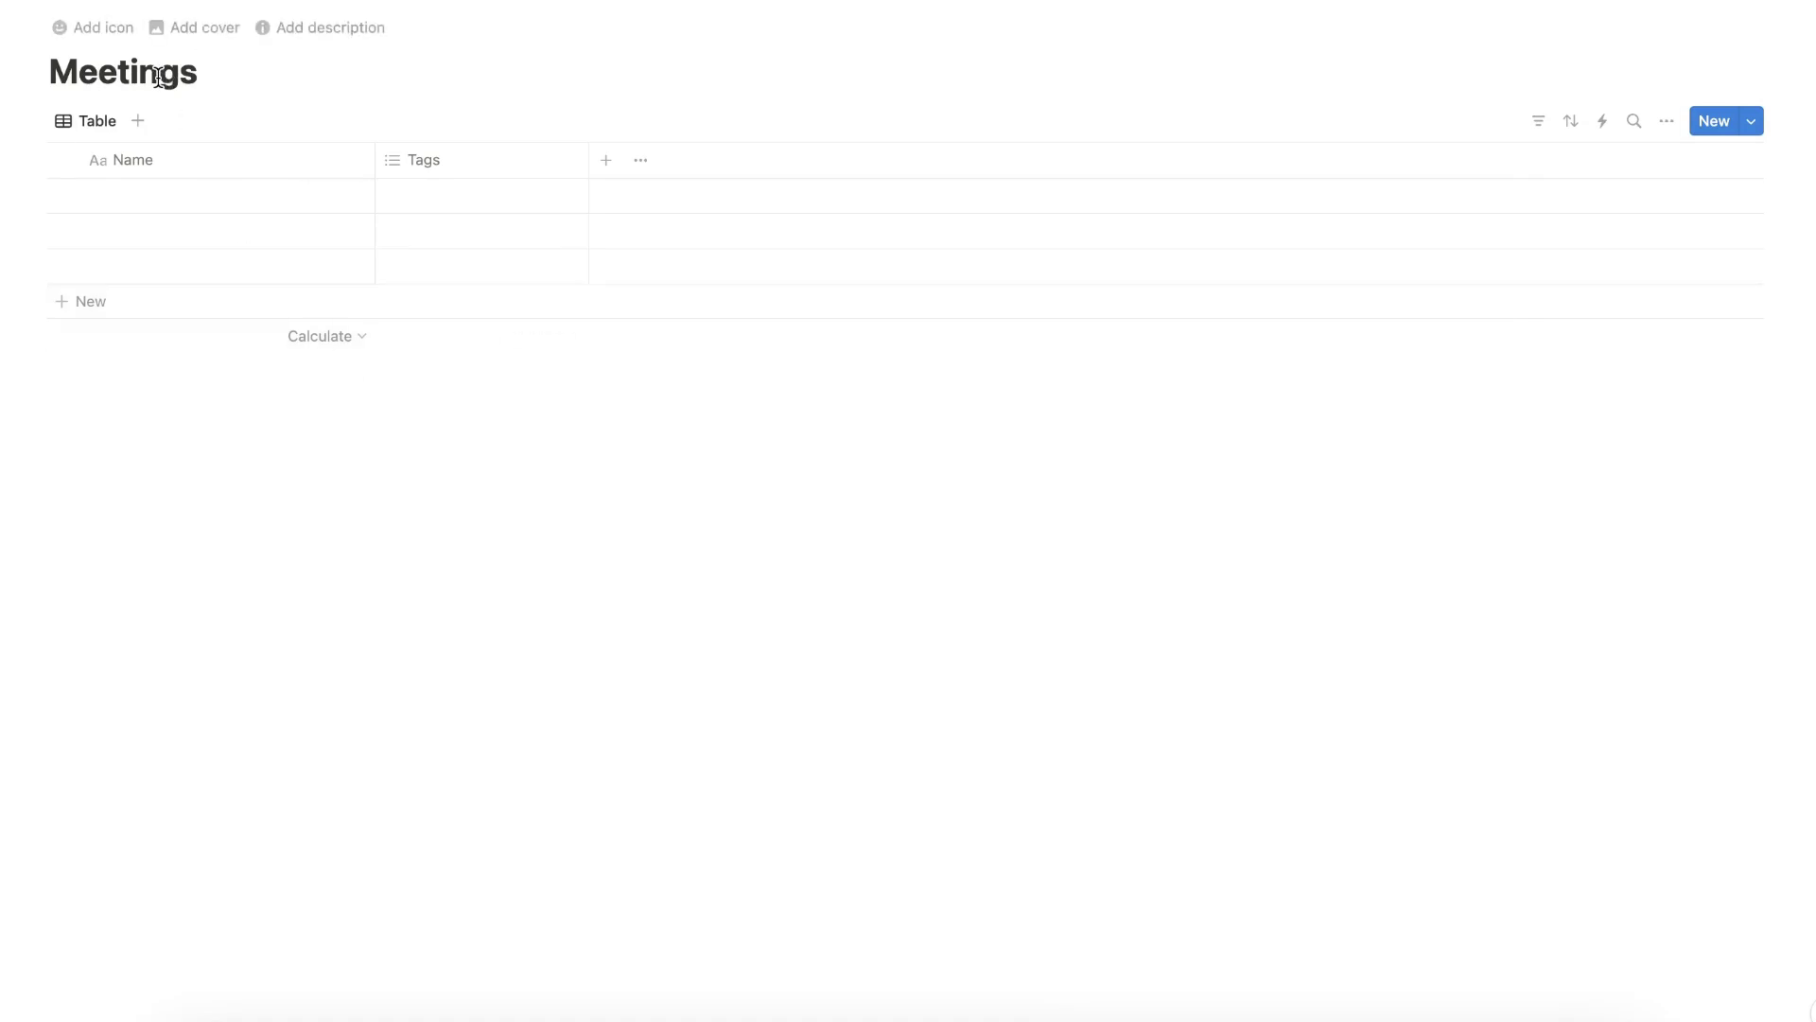
pyautogui.click(94, 27)
pyautogui.click(66, 69)
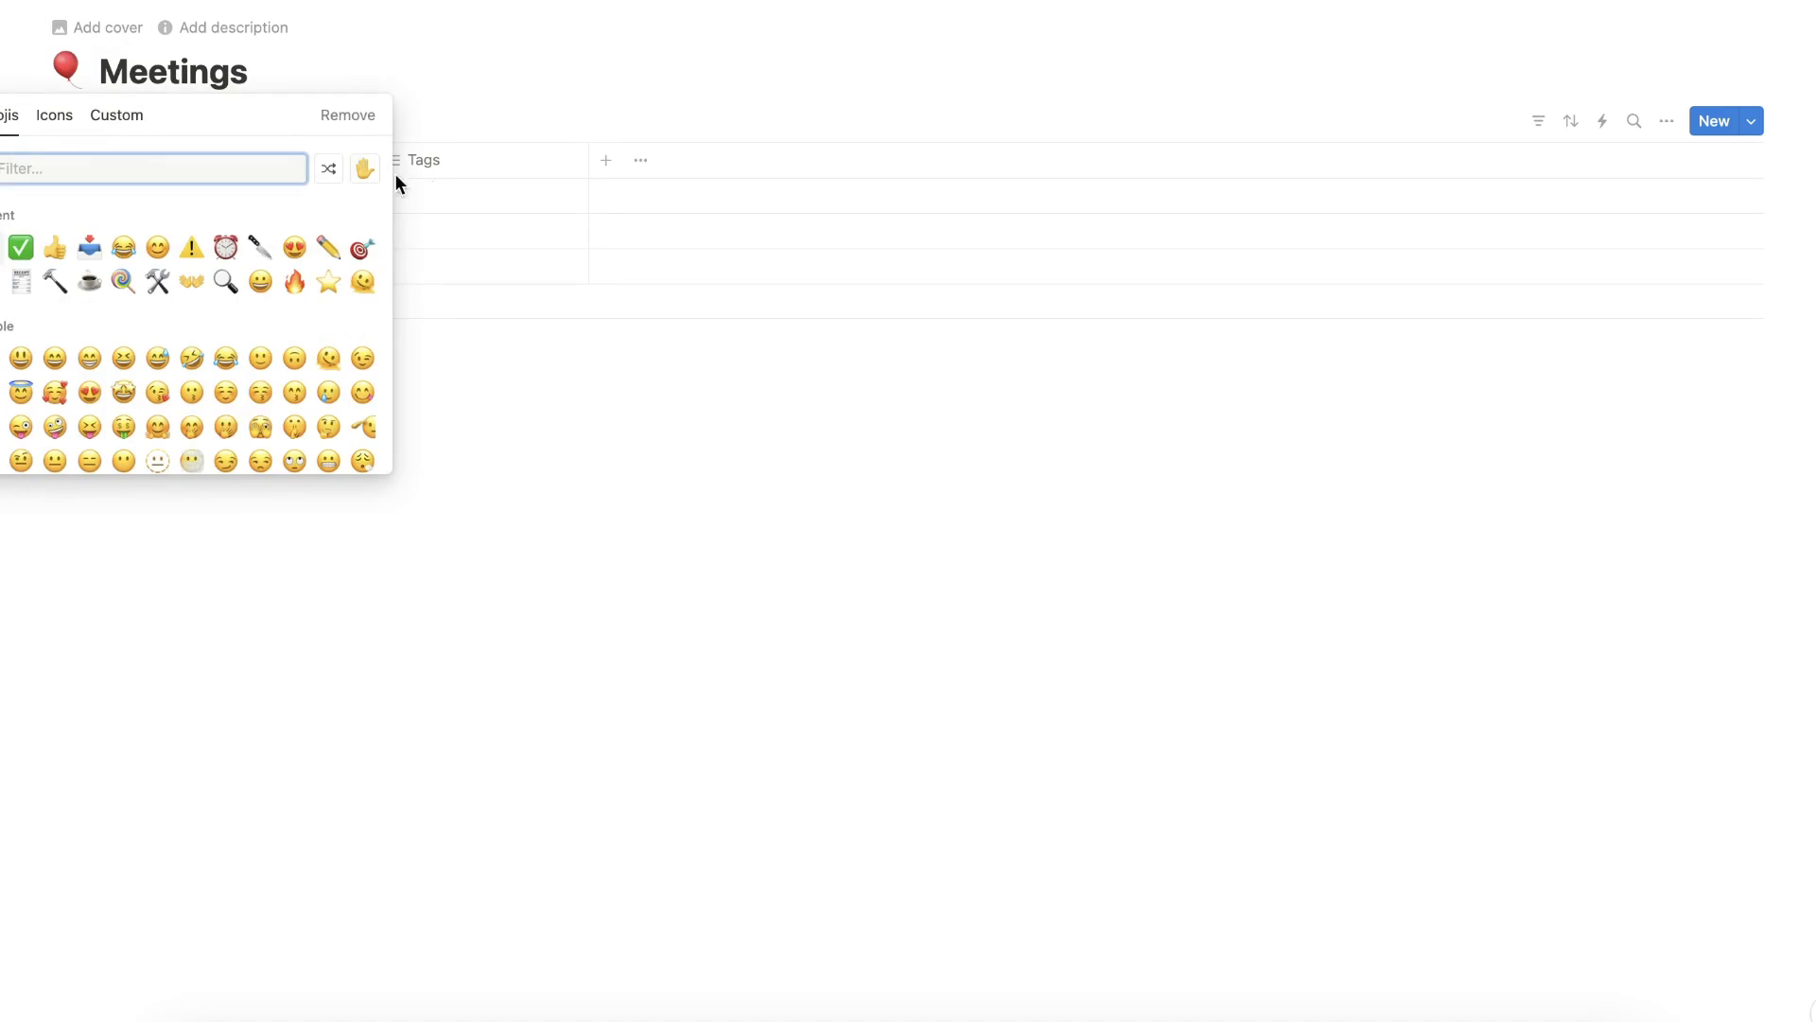
pyautogui.click(56, 121)
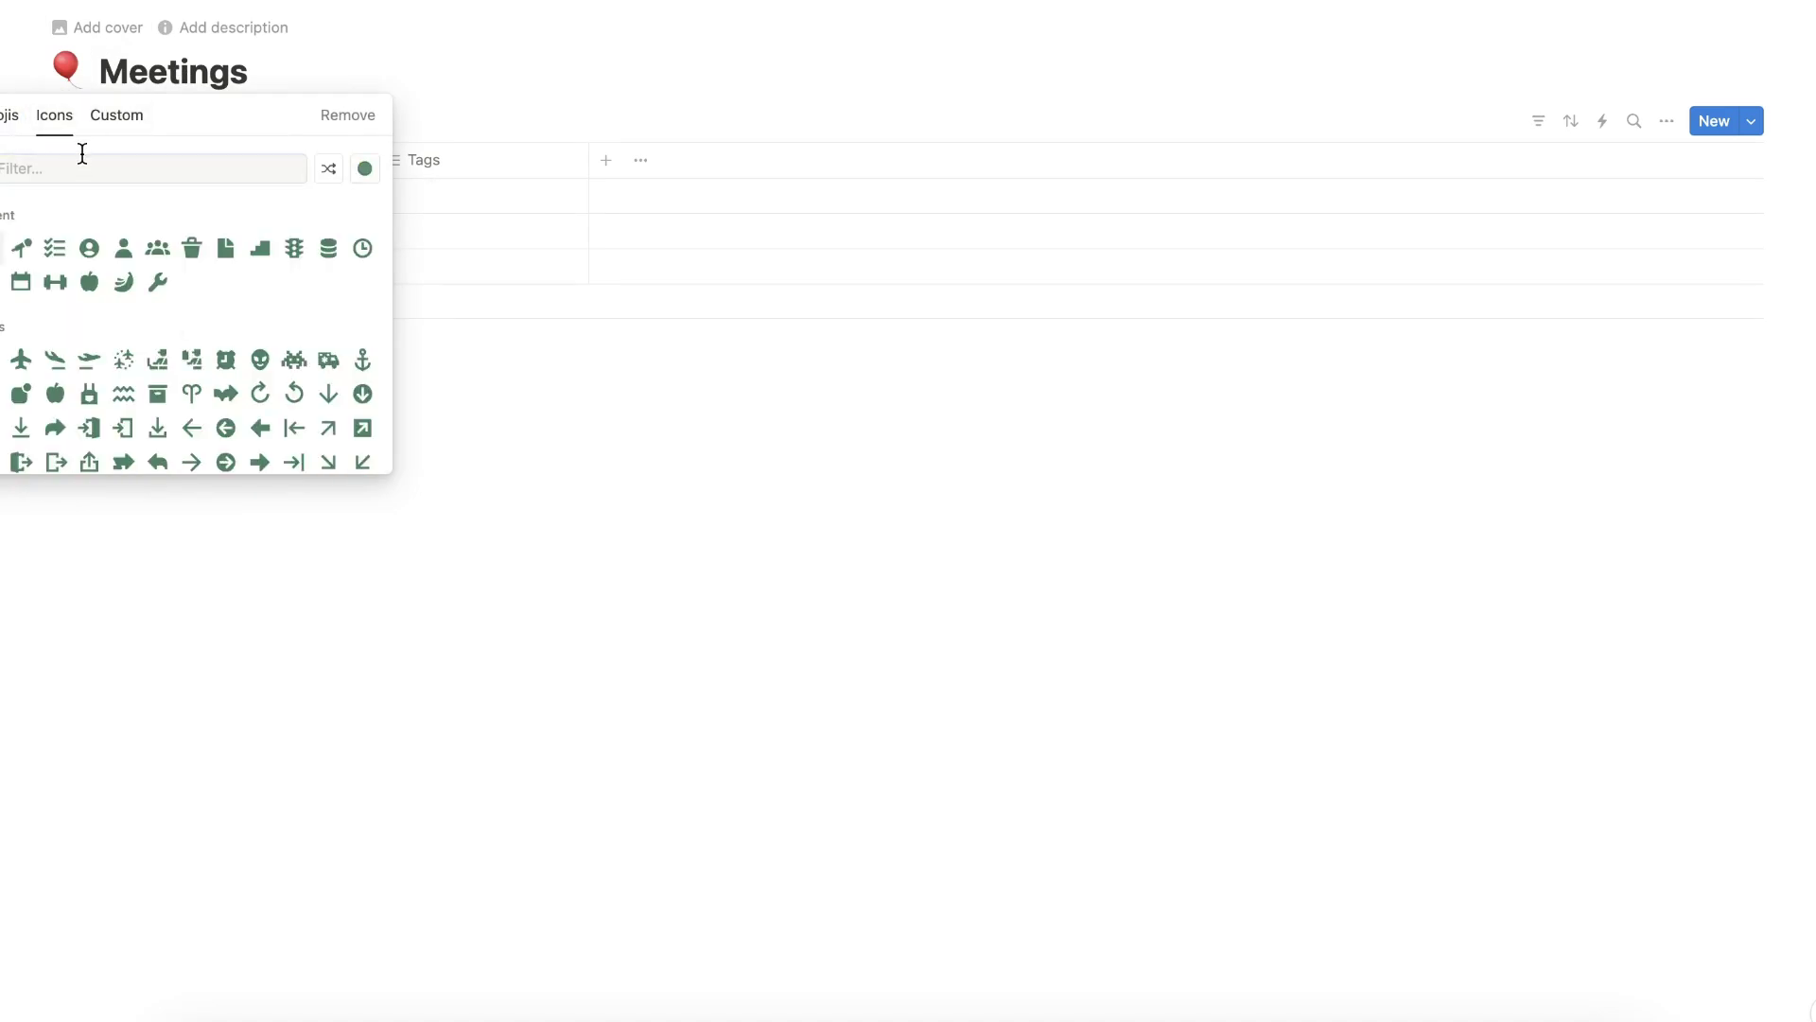
pyautogui.write('meetin')
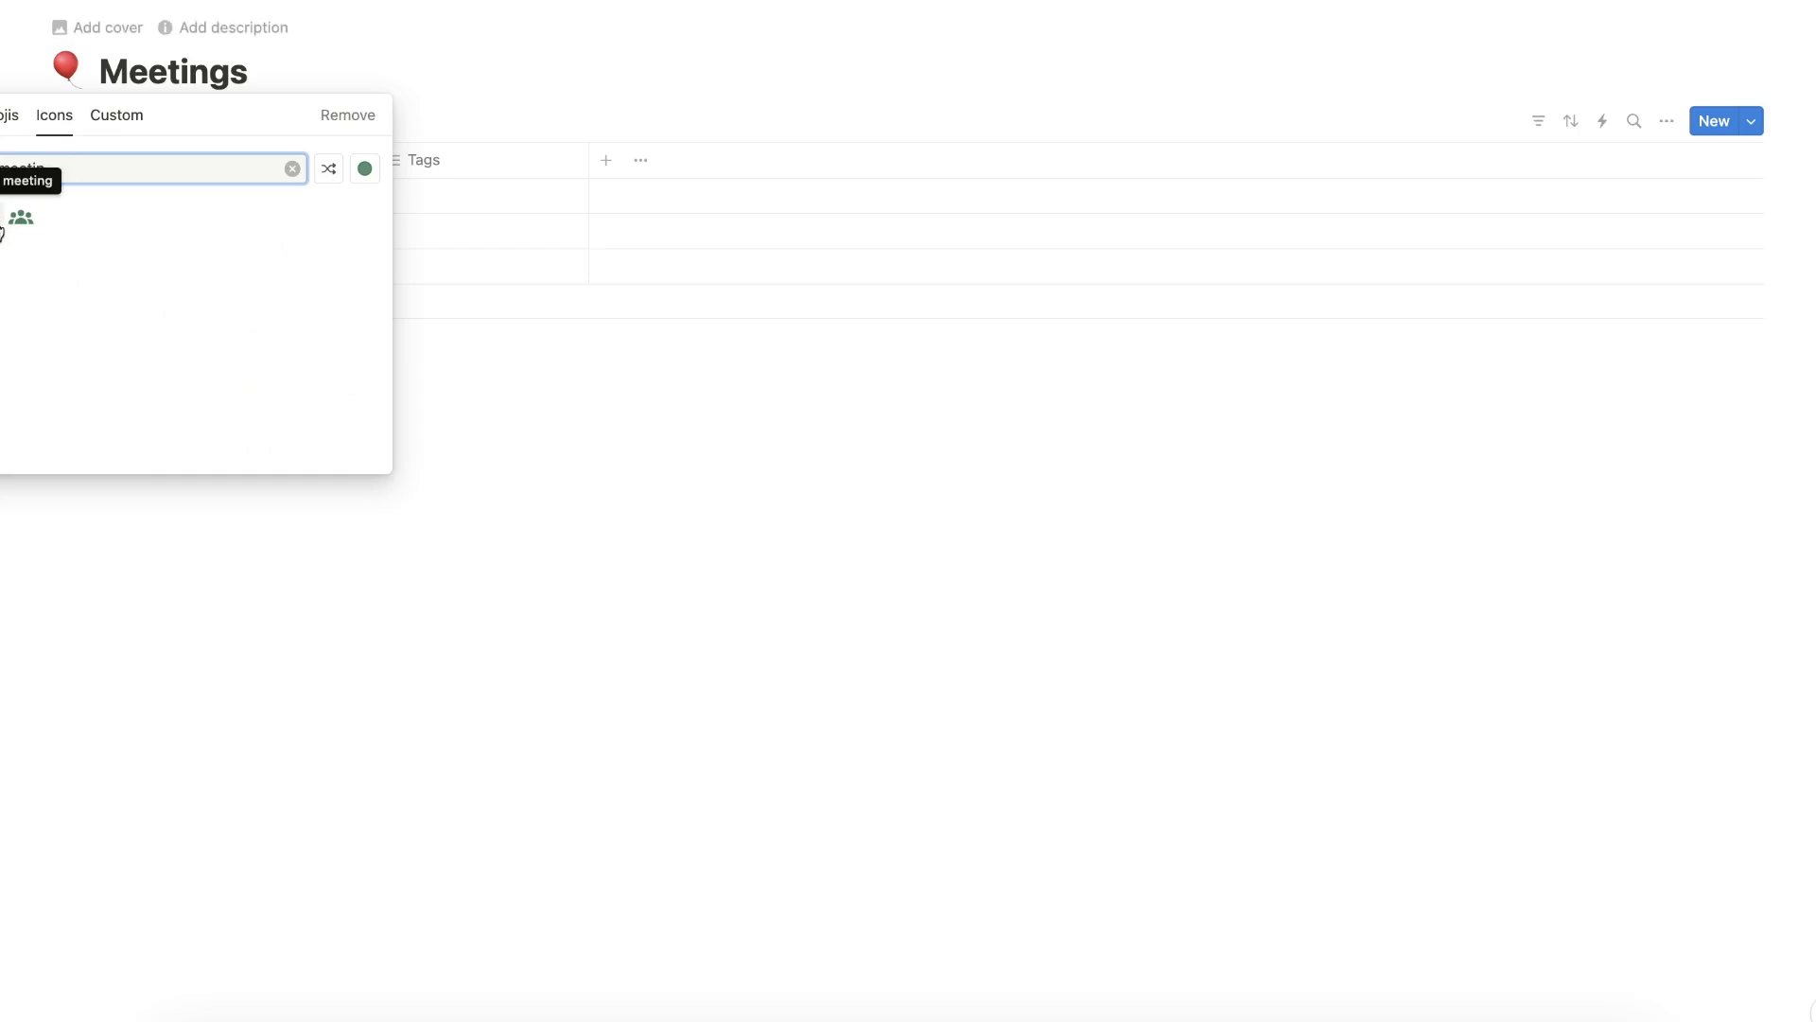
pyautogui.click(8, 223)
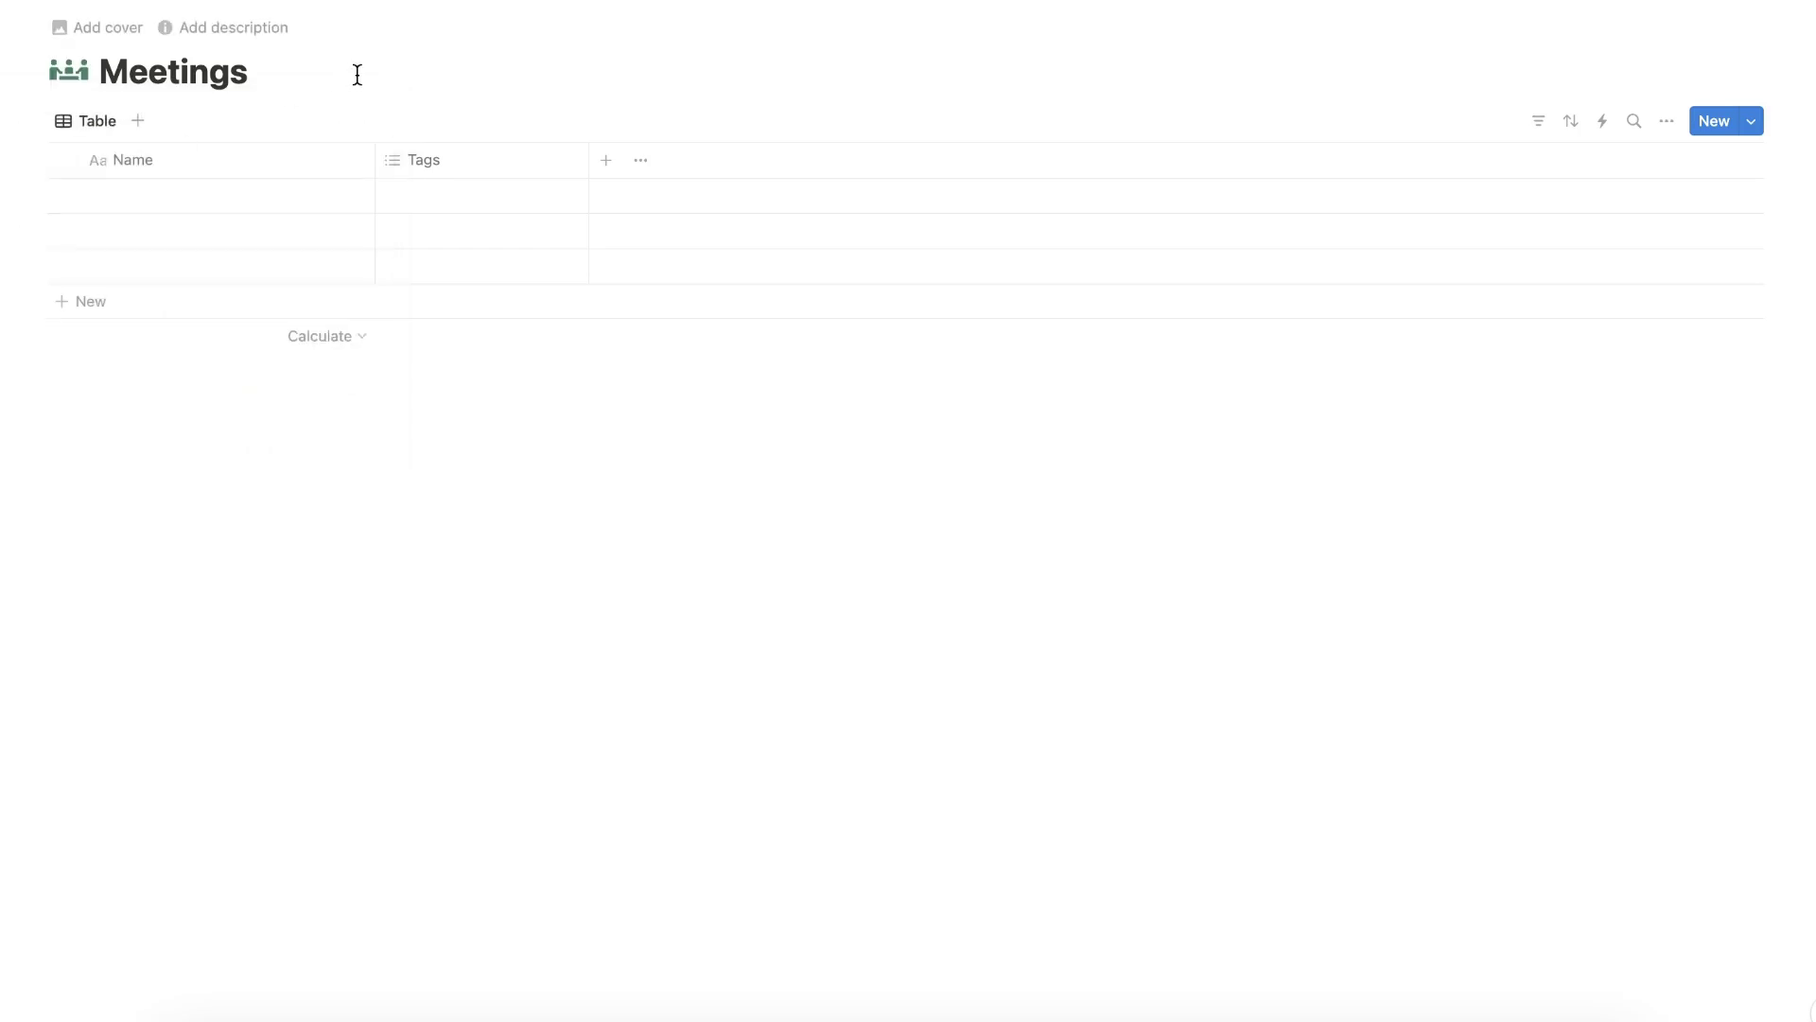
# Step: Add a pale flower Unsplash photo as cover and reposition it to show the flowers
pyautogui.click(104, 28)
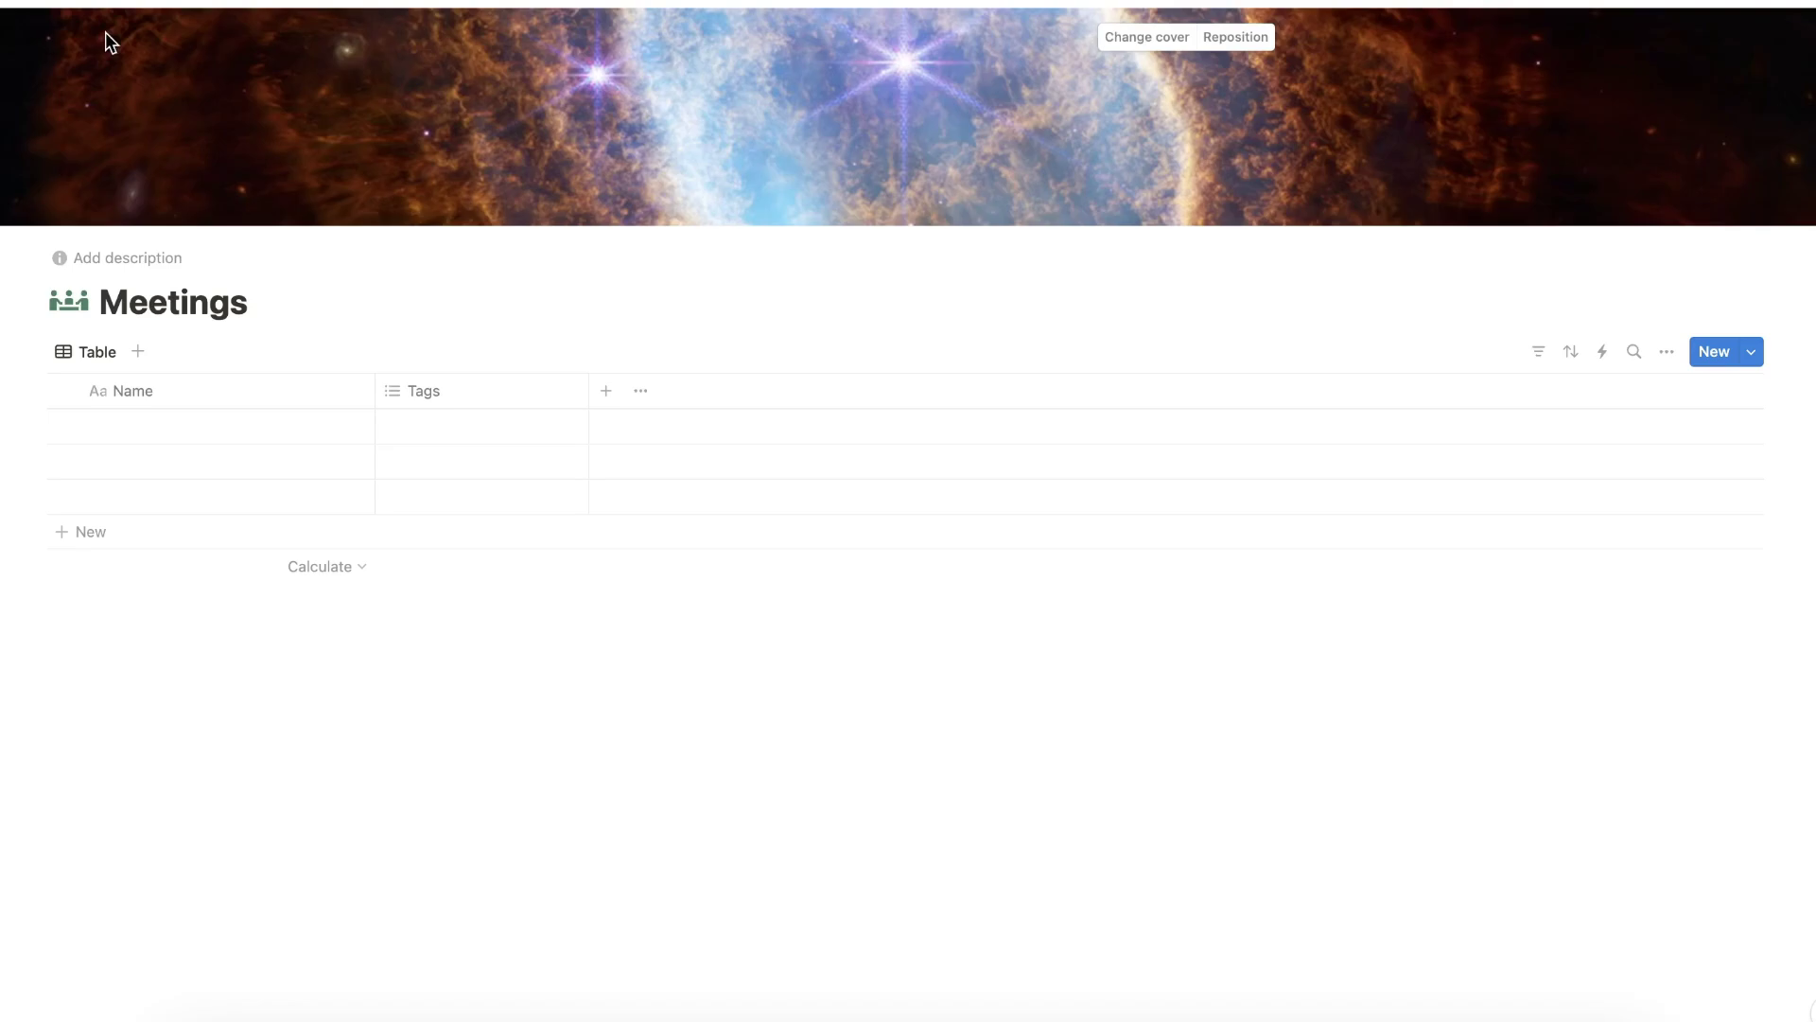
pyautogui.click(1154, 38)
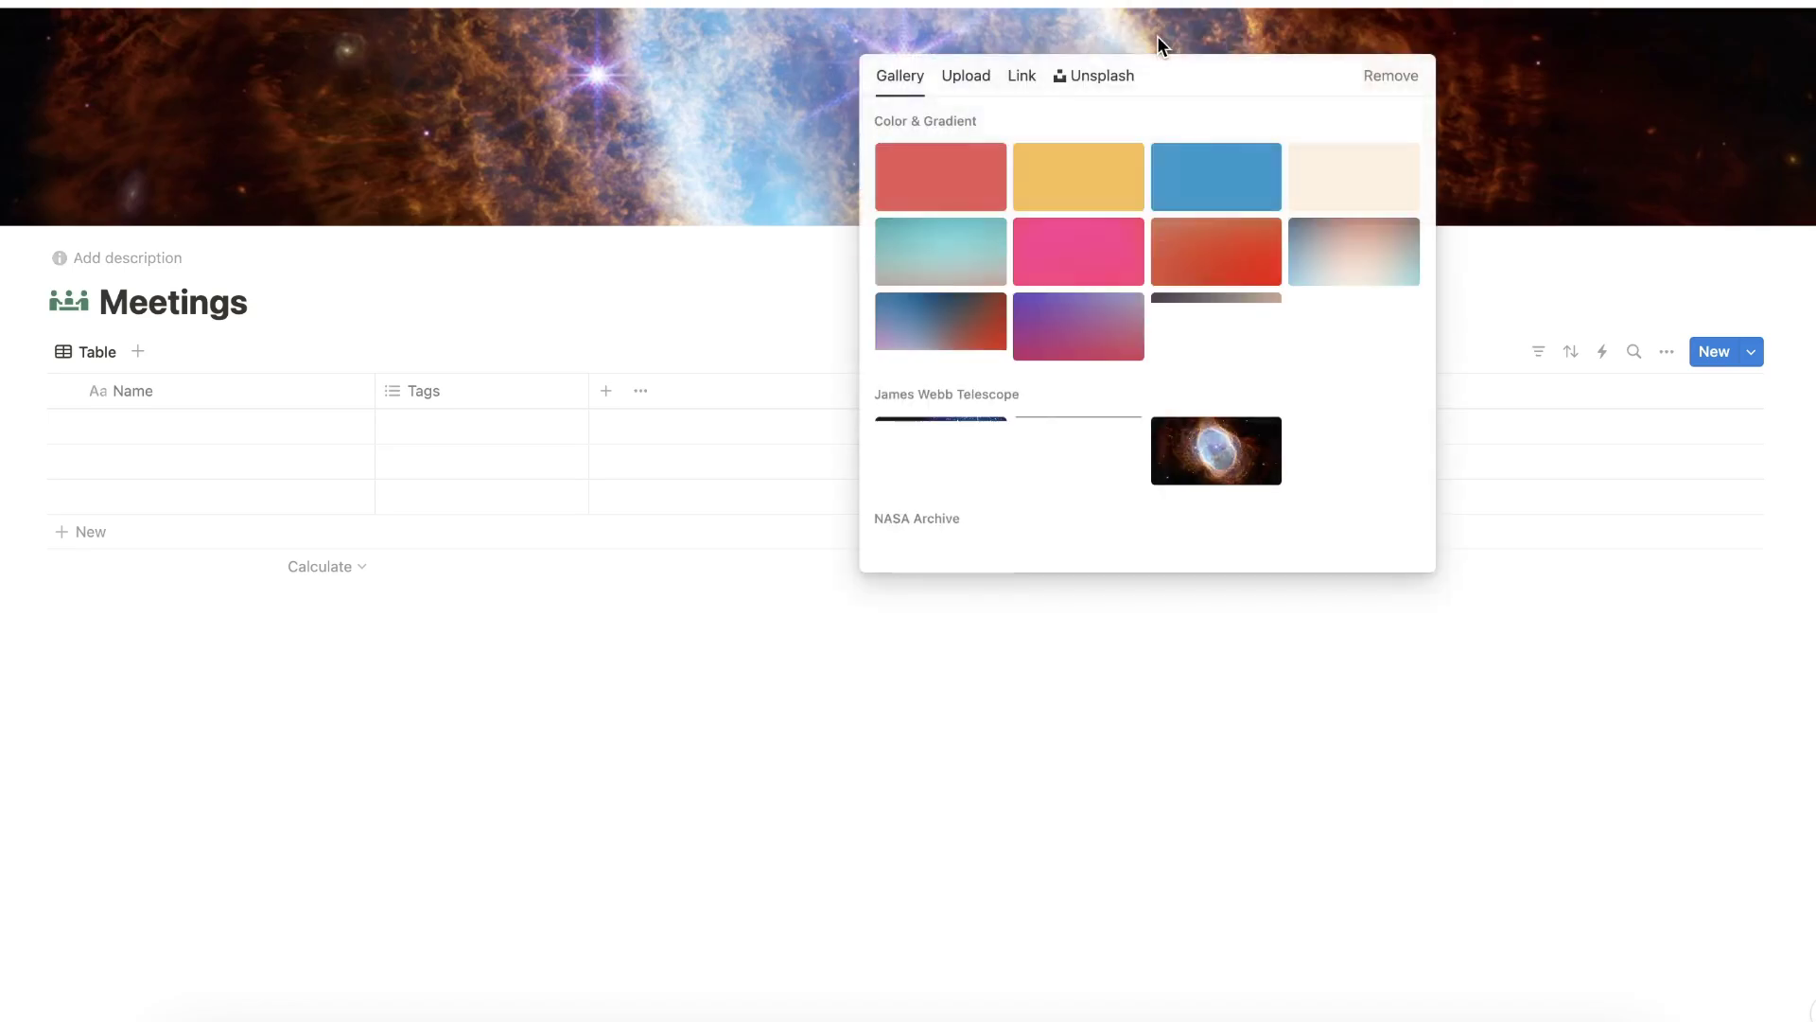
pyautogui.click(1112, 77)
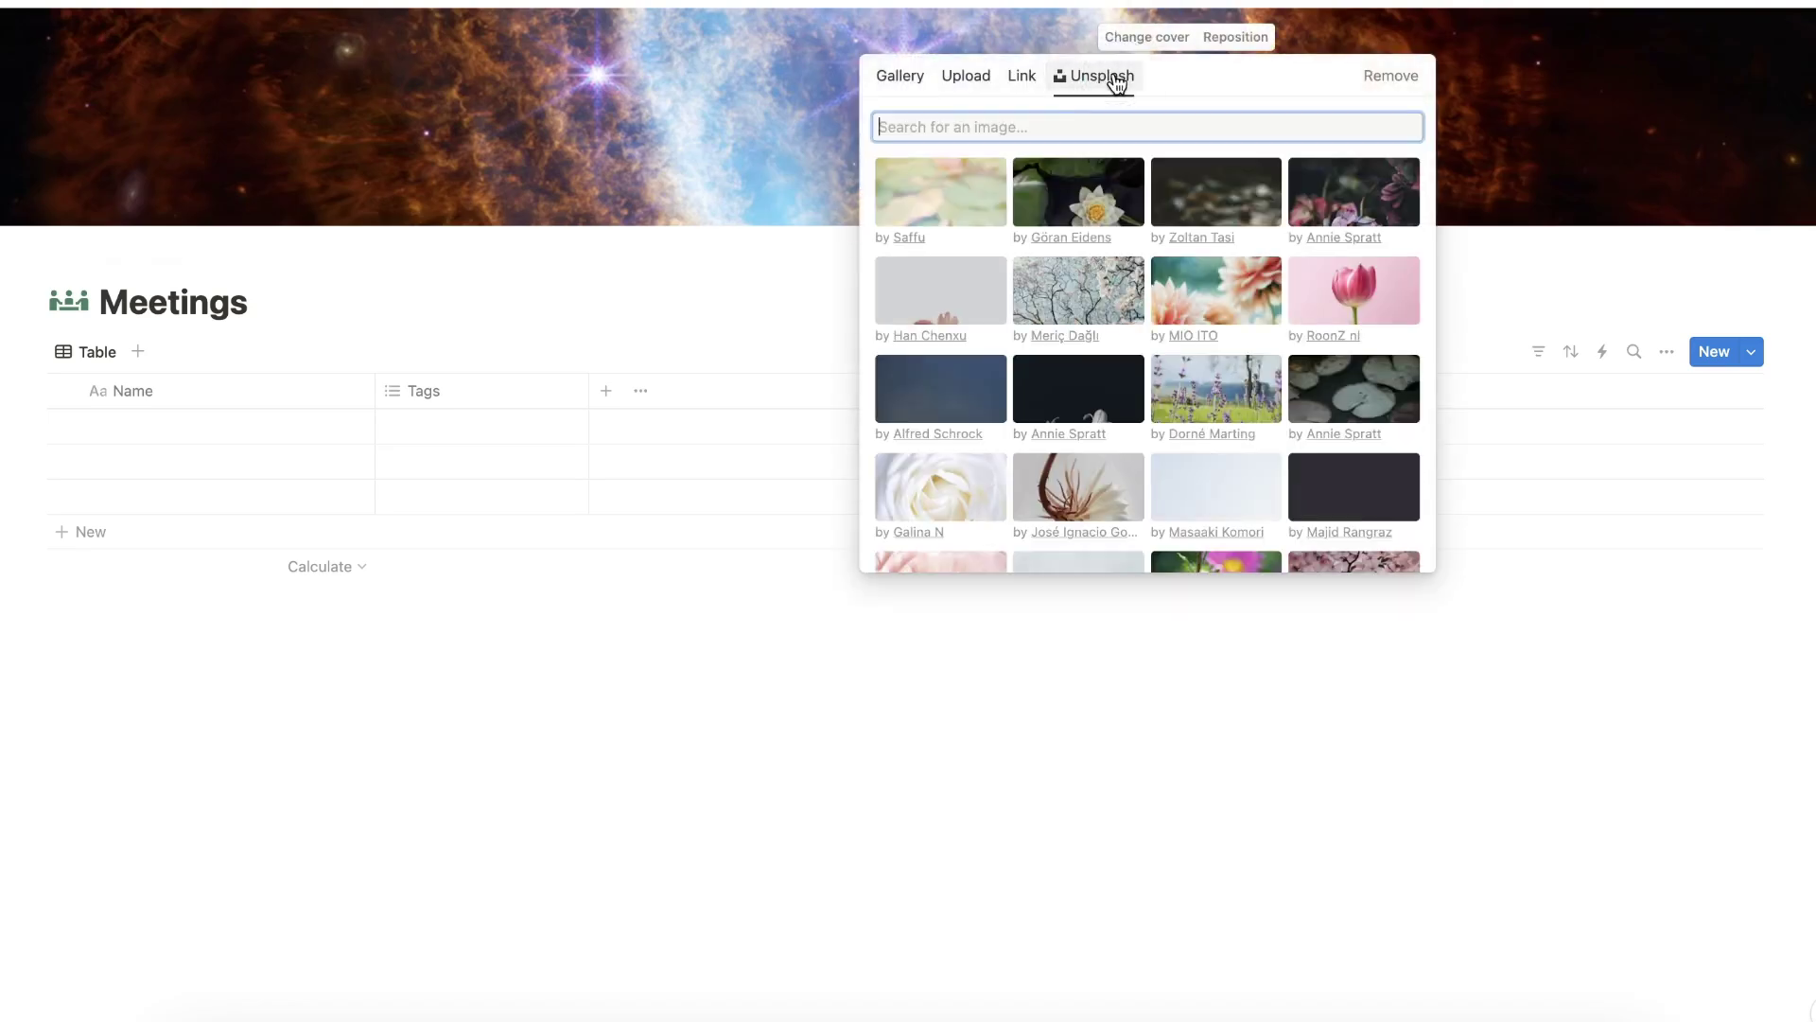
pyautogui.scroll(-3, 1220, 335)
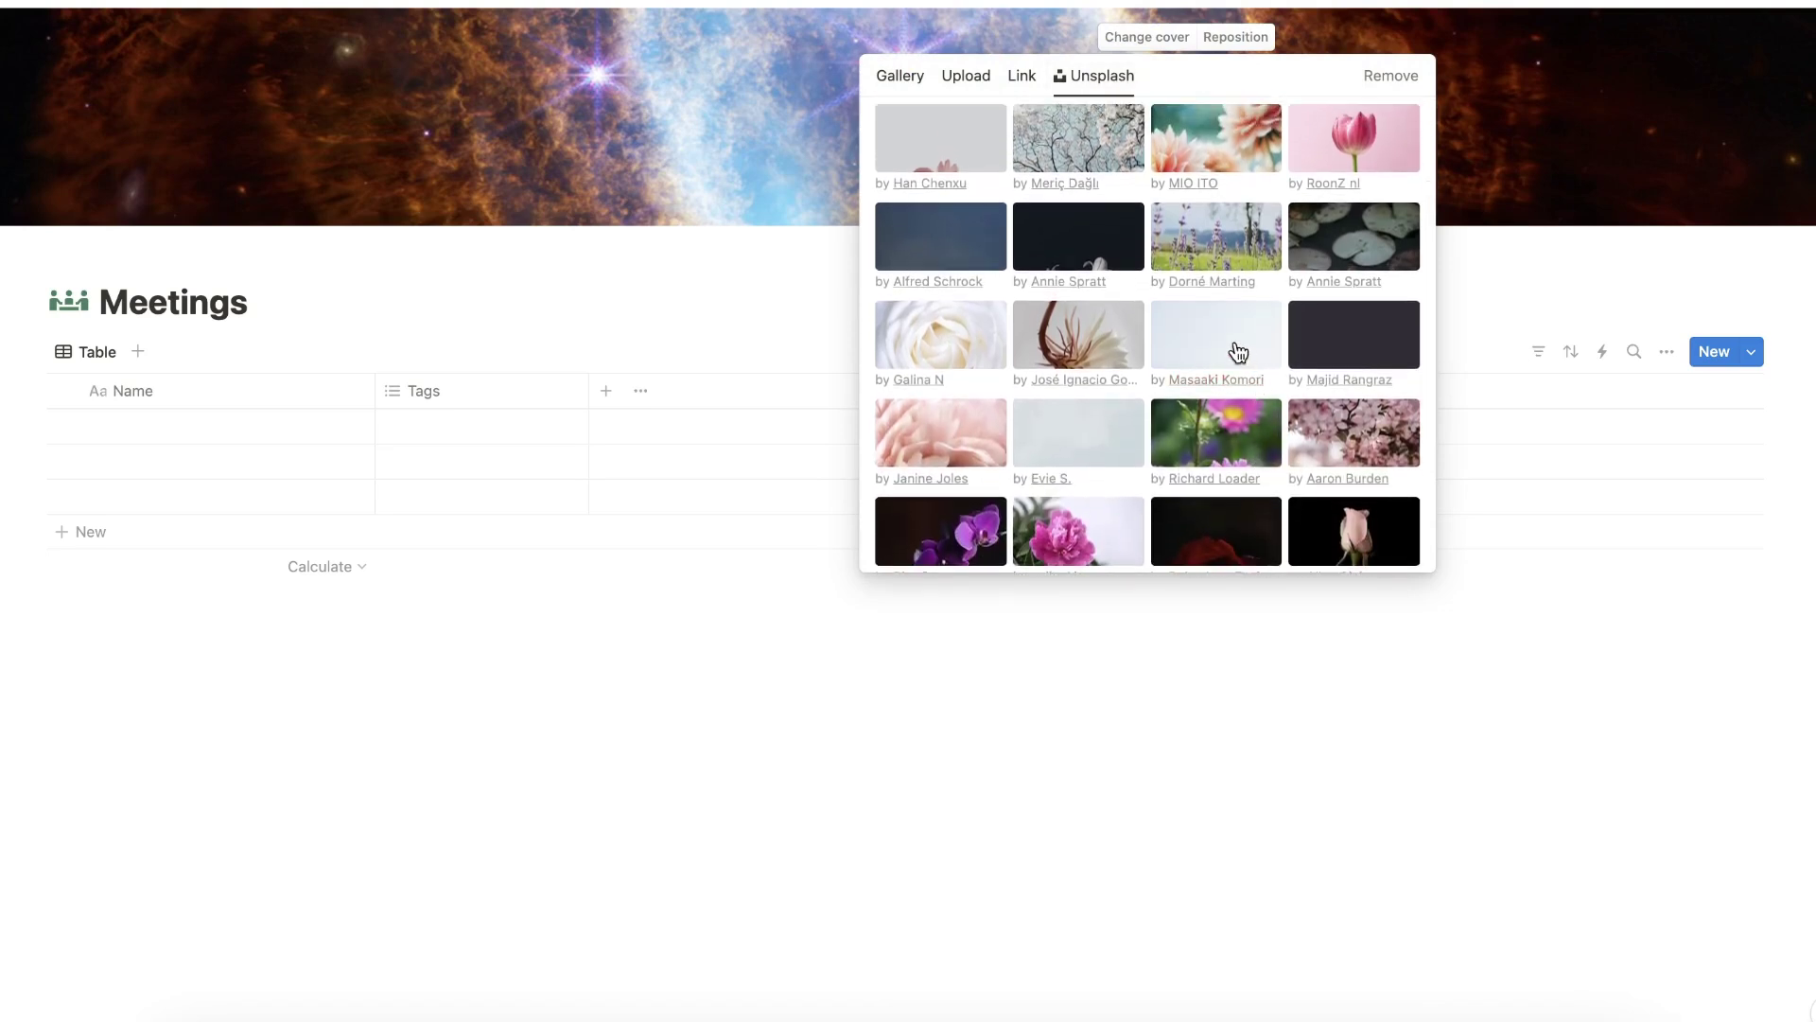
pyautogui.click(1238, 352)
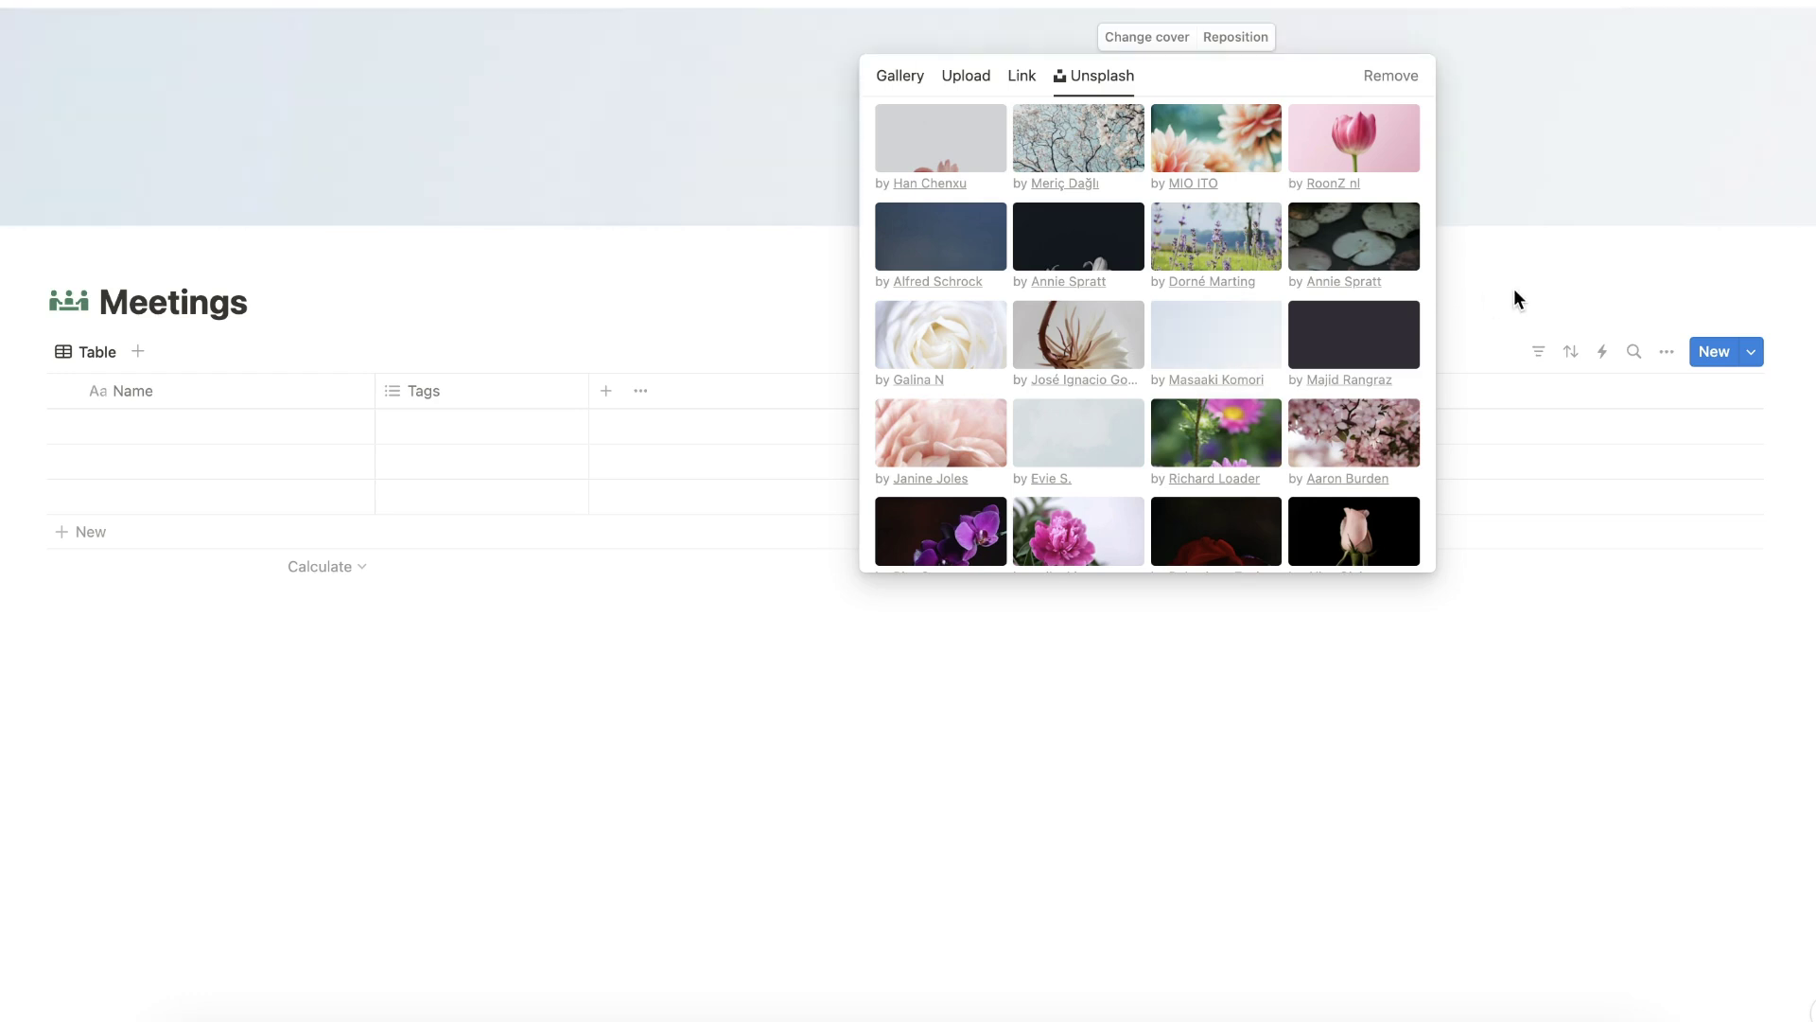
pyautogui.click(1588, 133)
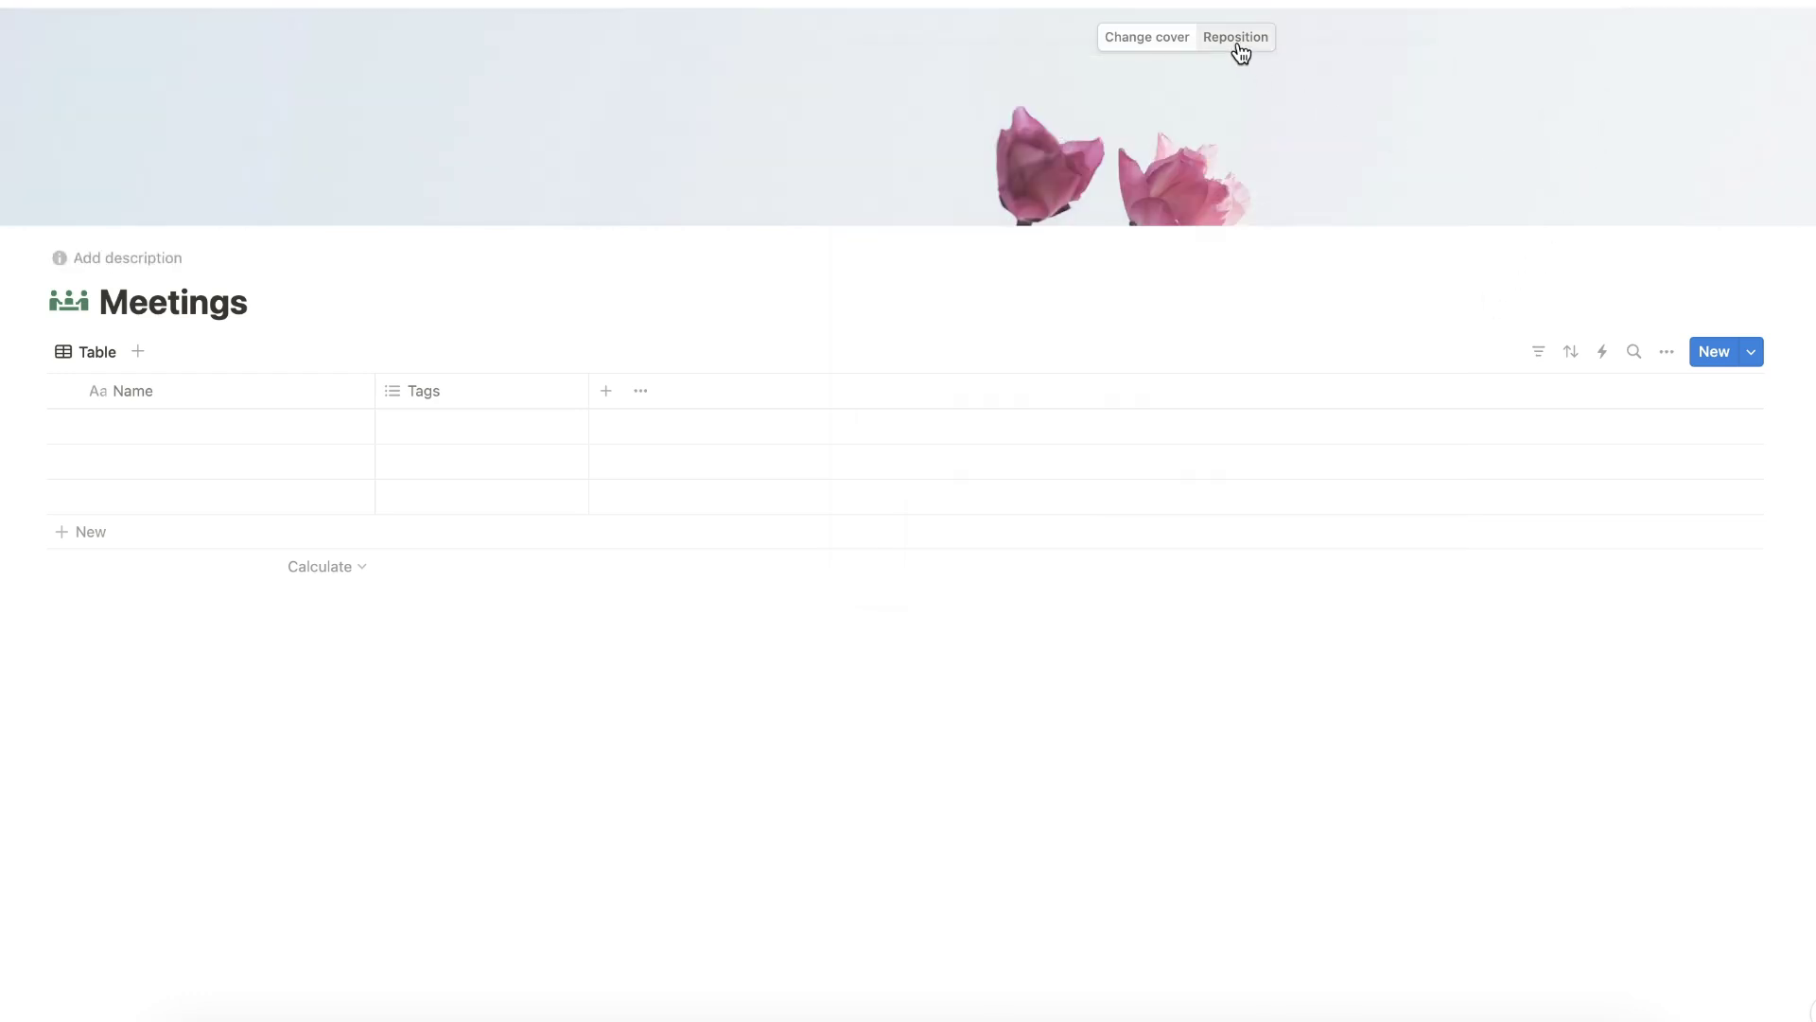
pyautogui.click(1236, 40)
pyautogui.moveTo(1359, 133); pyautogui.dragTo(1360, 57)
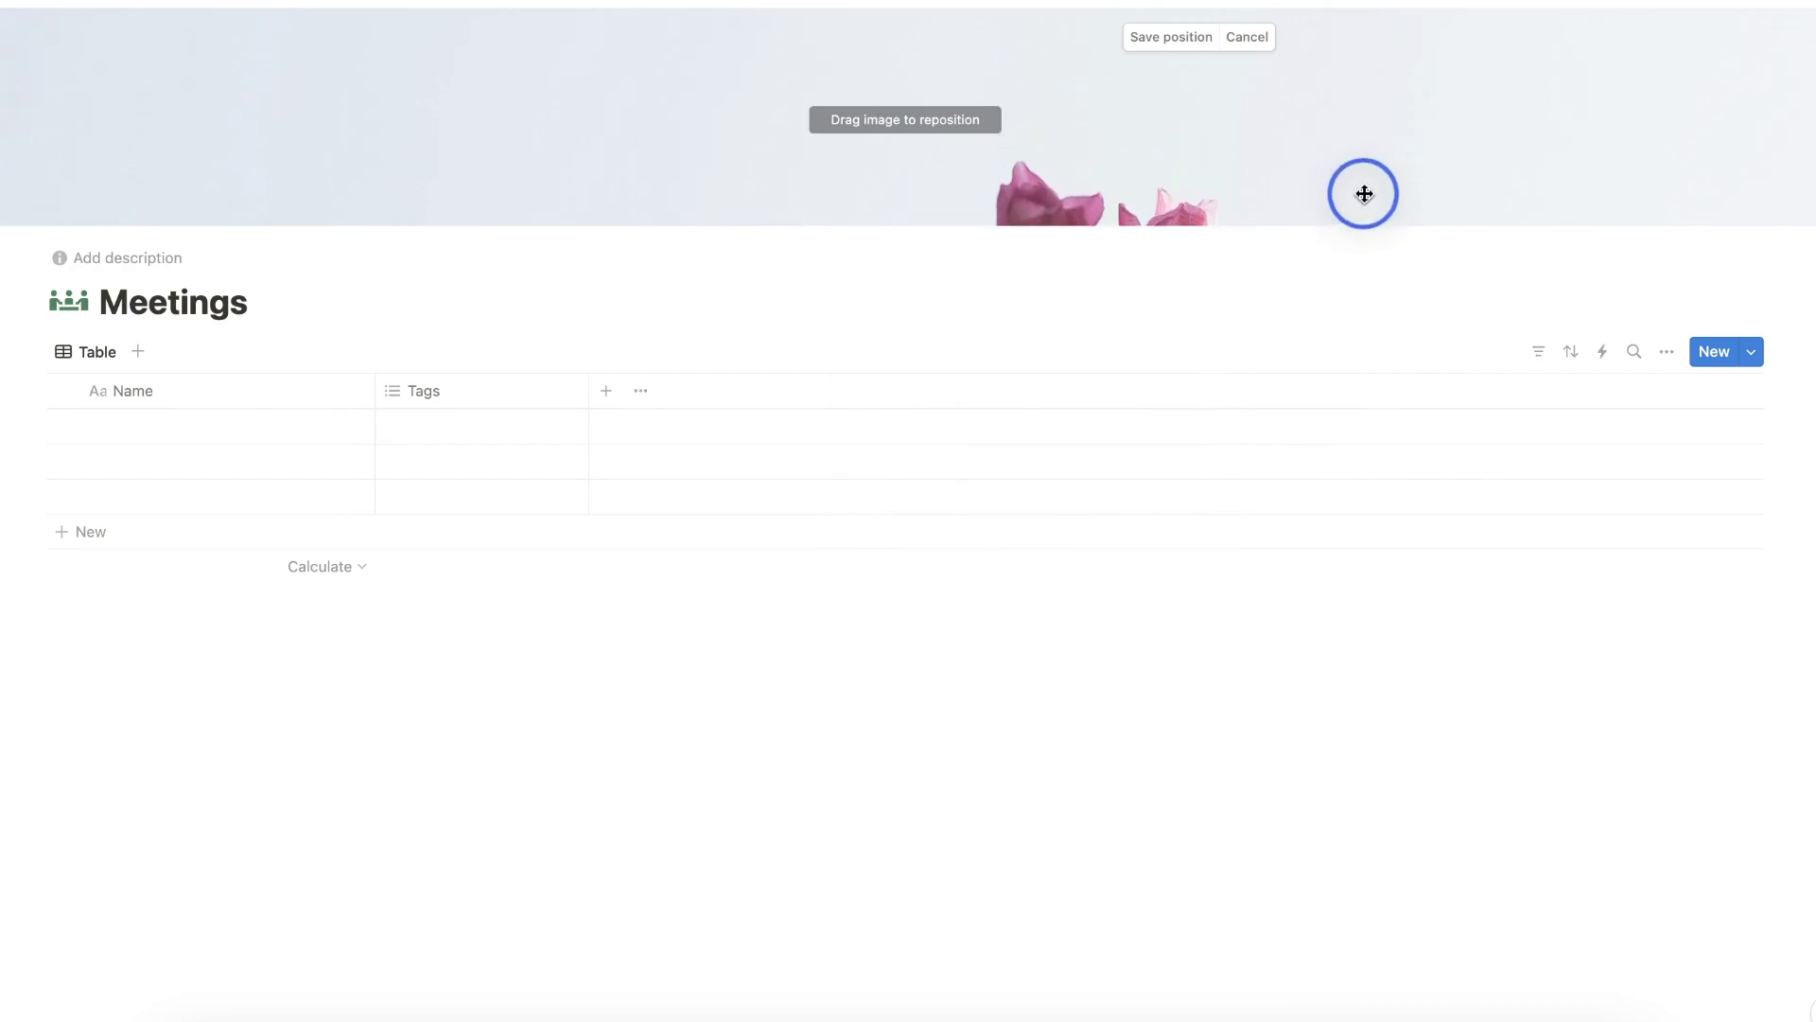
pyautogui.moveTo(1364, 194); pyautogui.dragTo(1367, 38)
pyautogui.click(1164, 47)
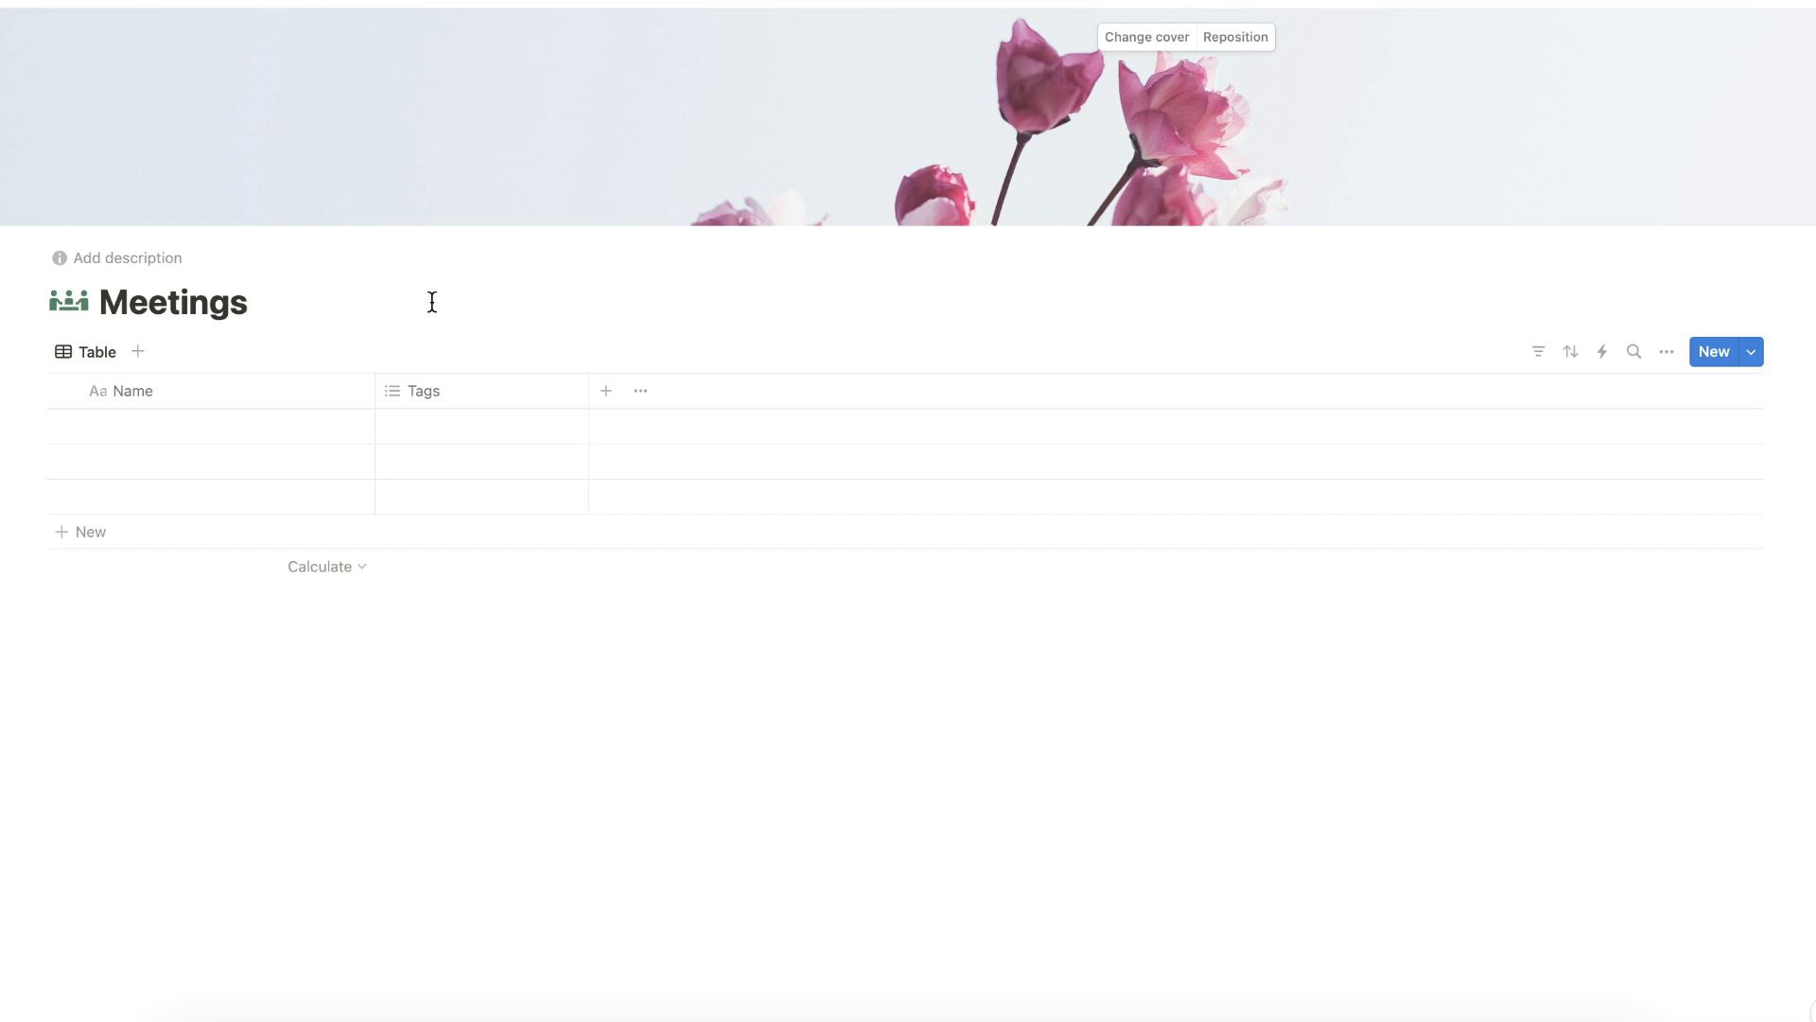
pyautogui.click(92, 354)
# Step: Rename the table view to 'All meetings'
pyautogui.click(170, 405)
pyautogui.write('Al')
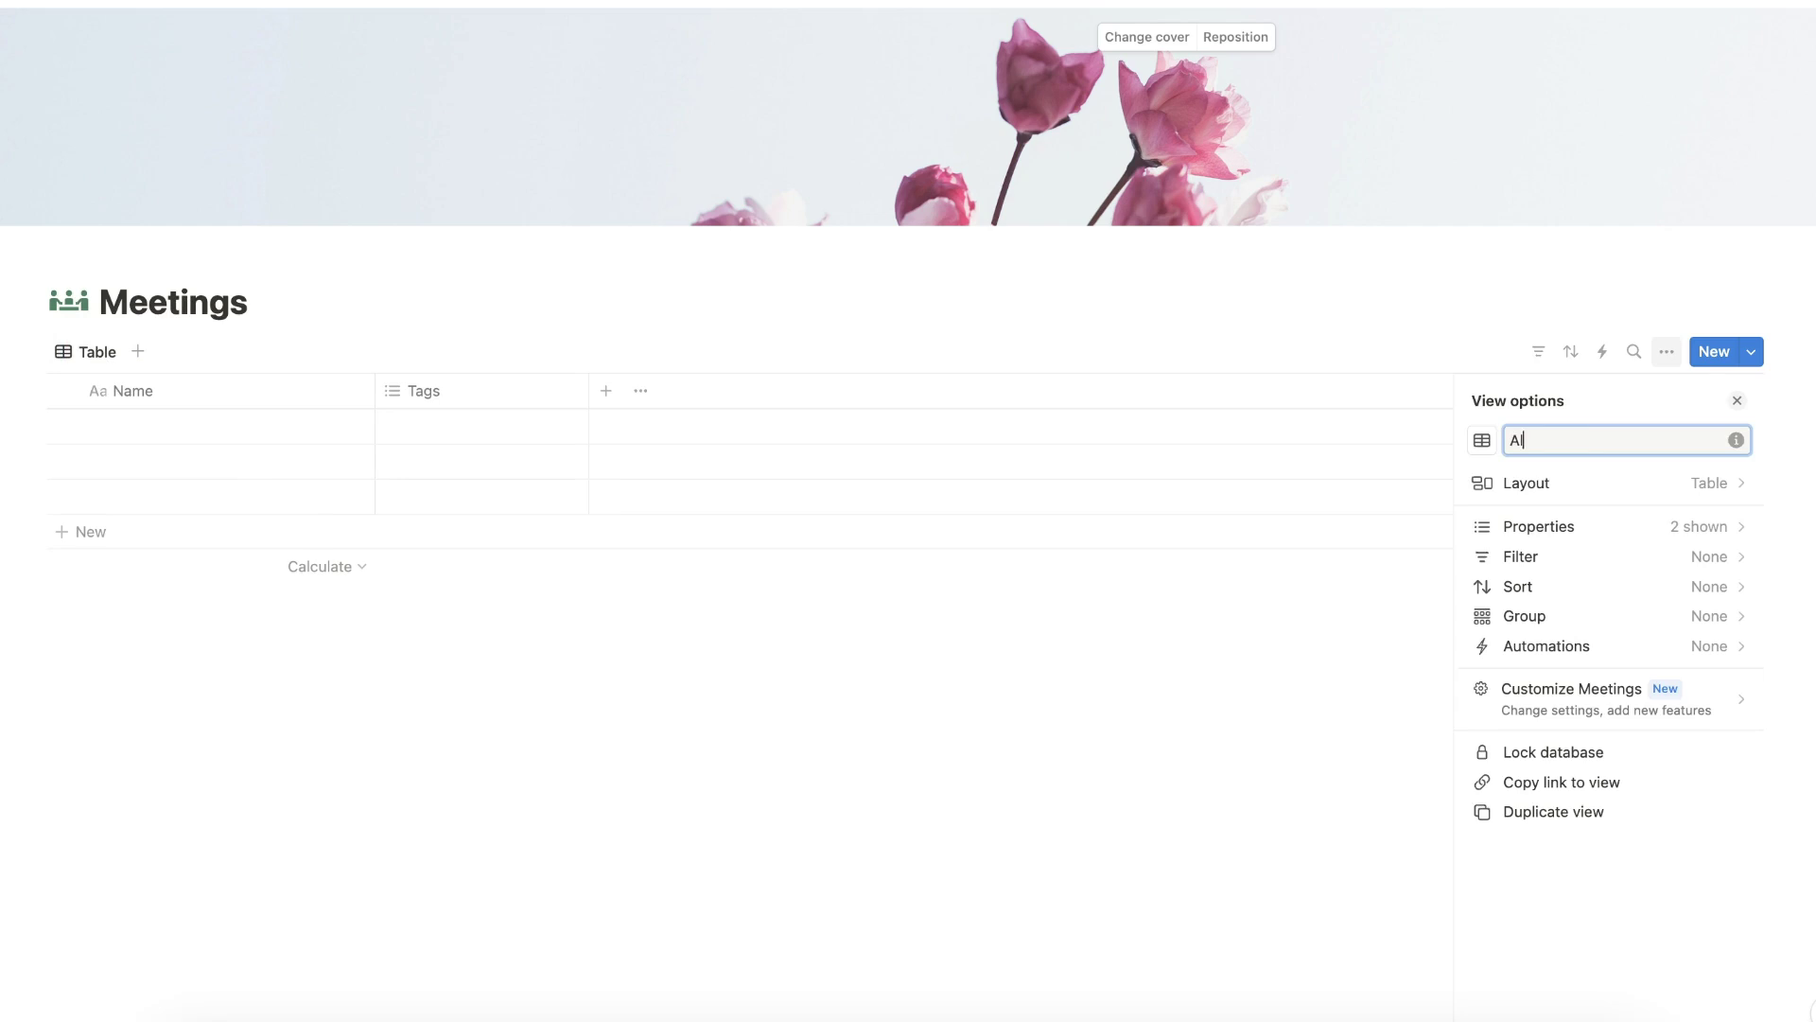
pyautogui.write('l meetings')
pyautogui.click(470, 647)
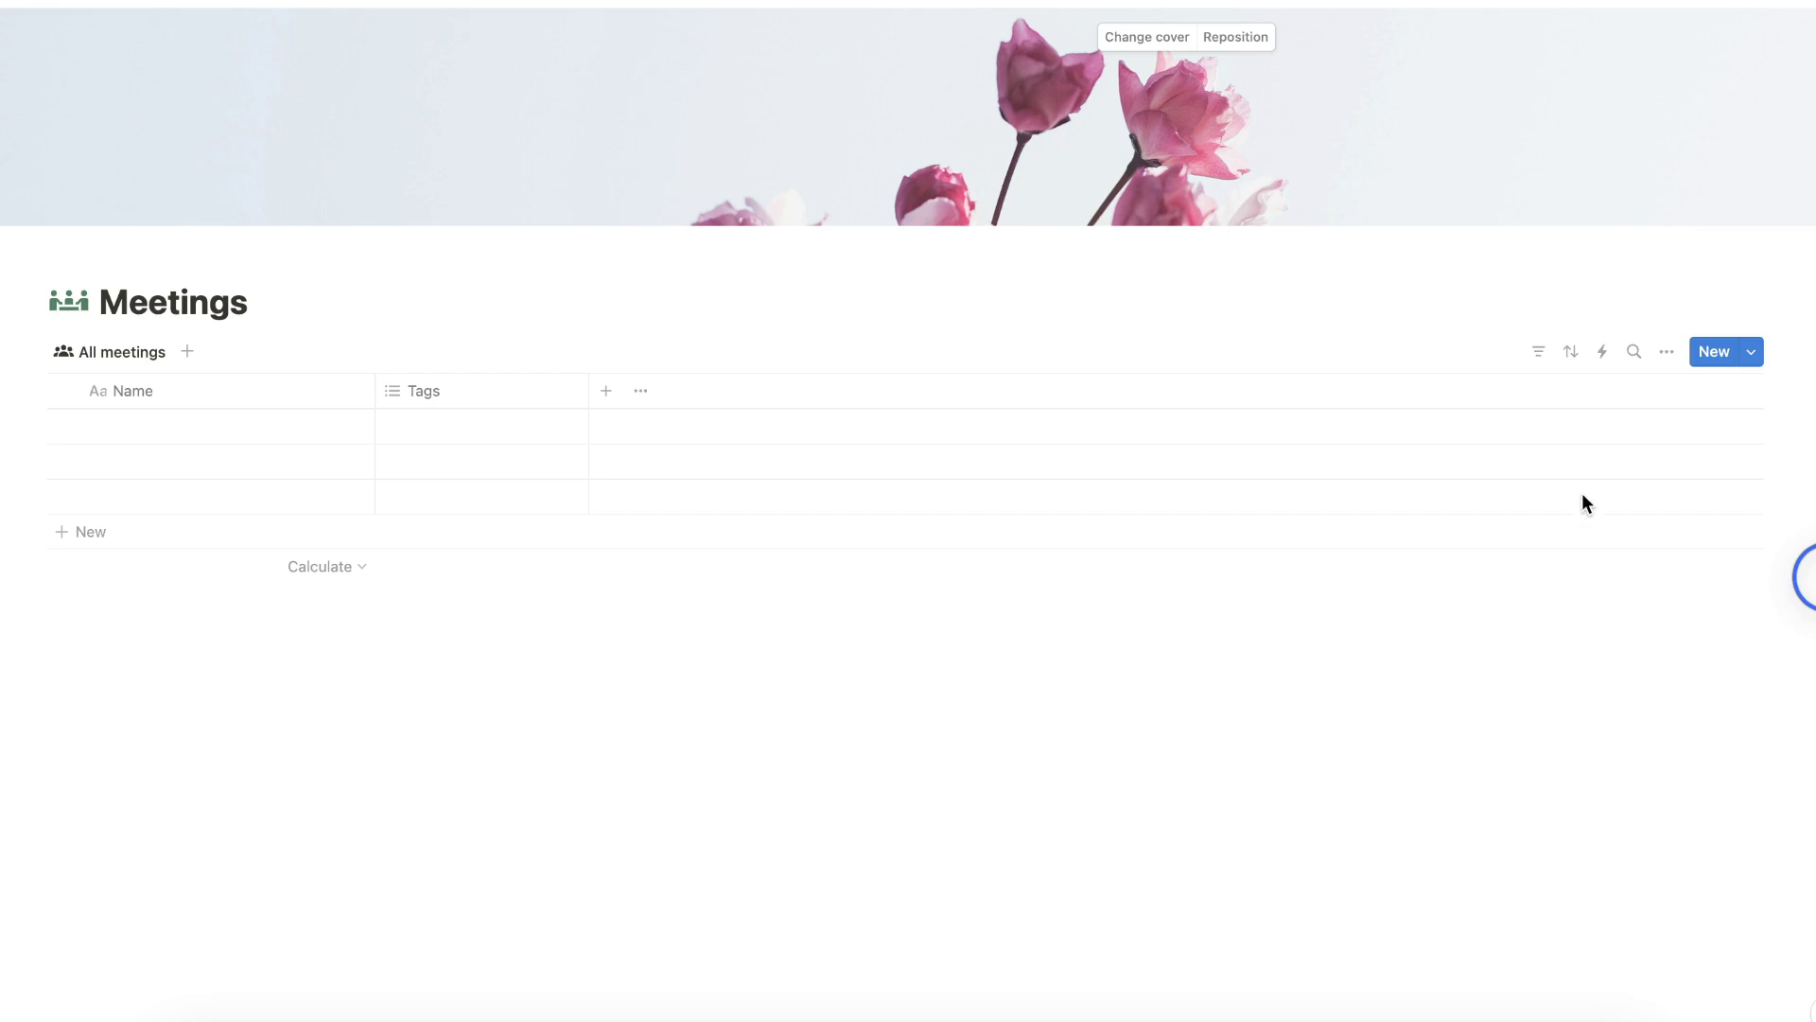
pyautogui.click(1662, 354)
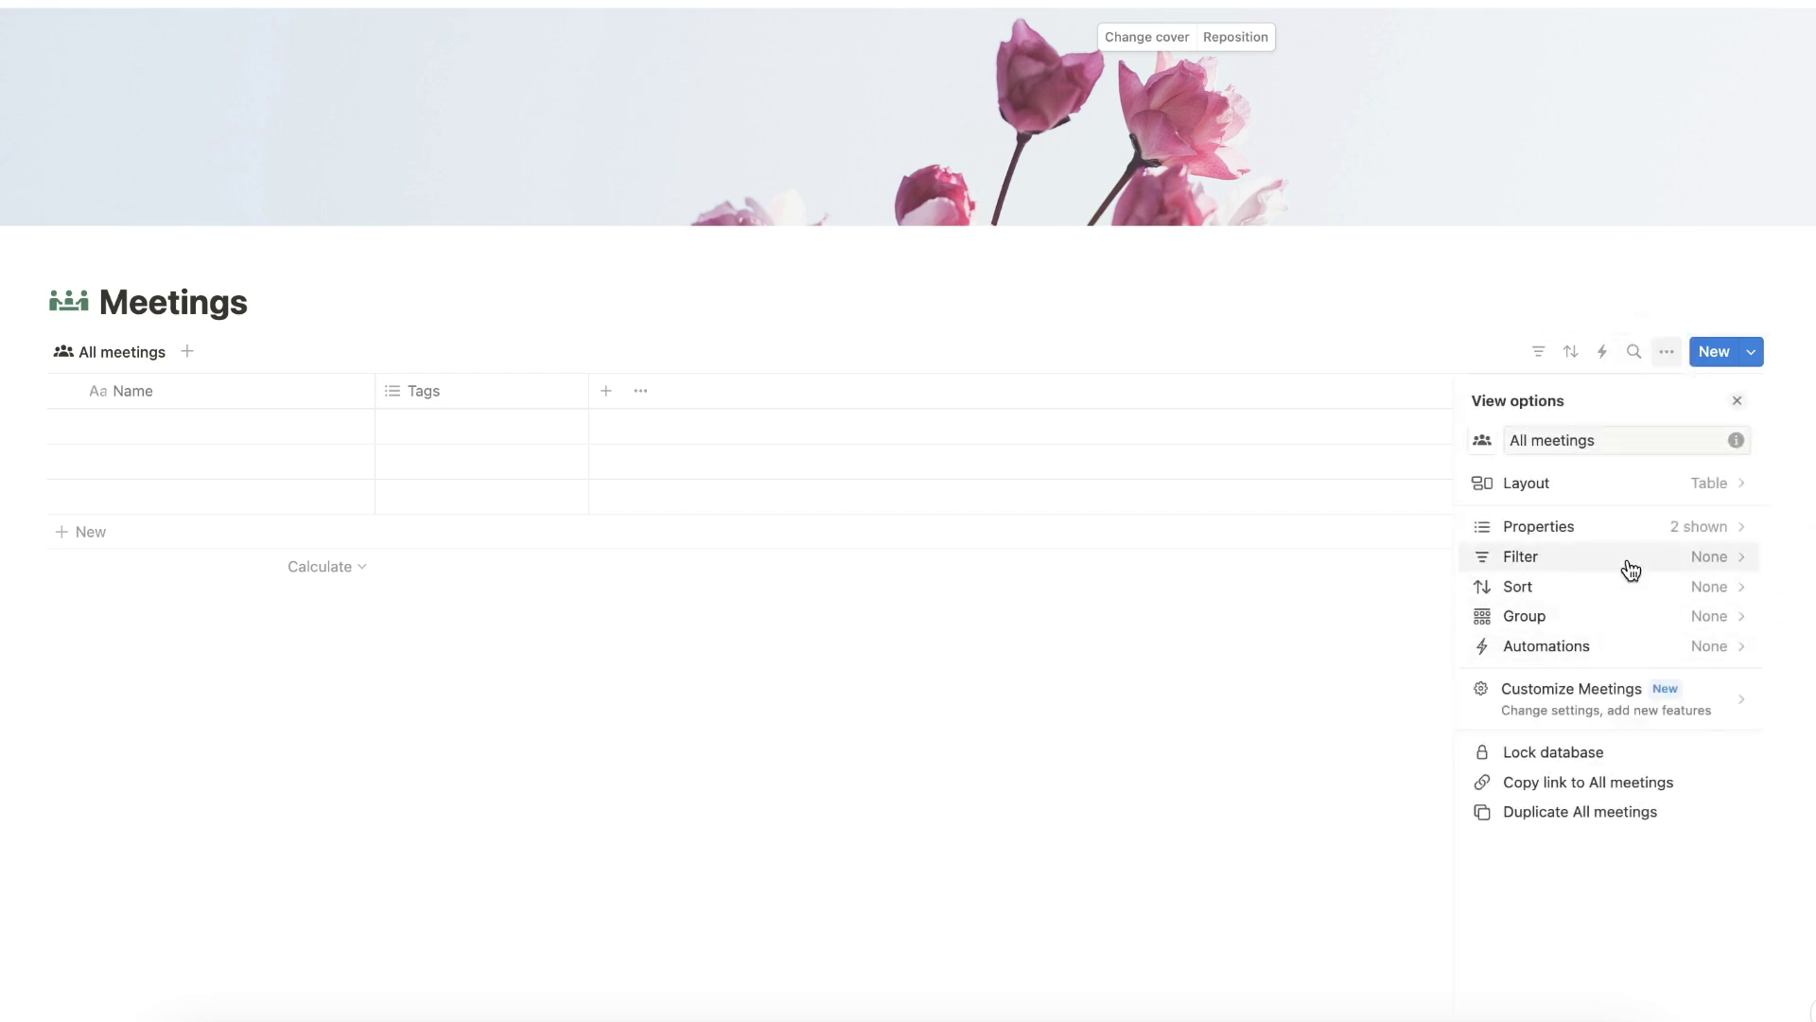
# Step: Delete the Tags property and rename the title property to Meetings
pyautogui.click(1598, 530)
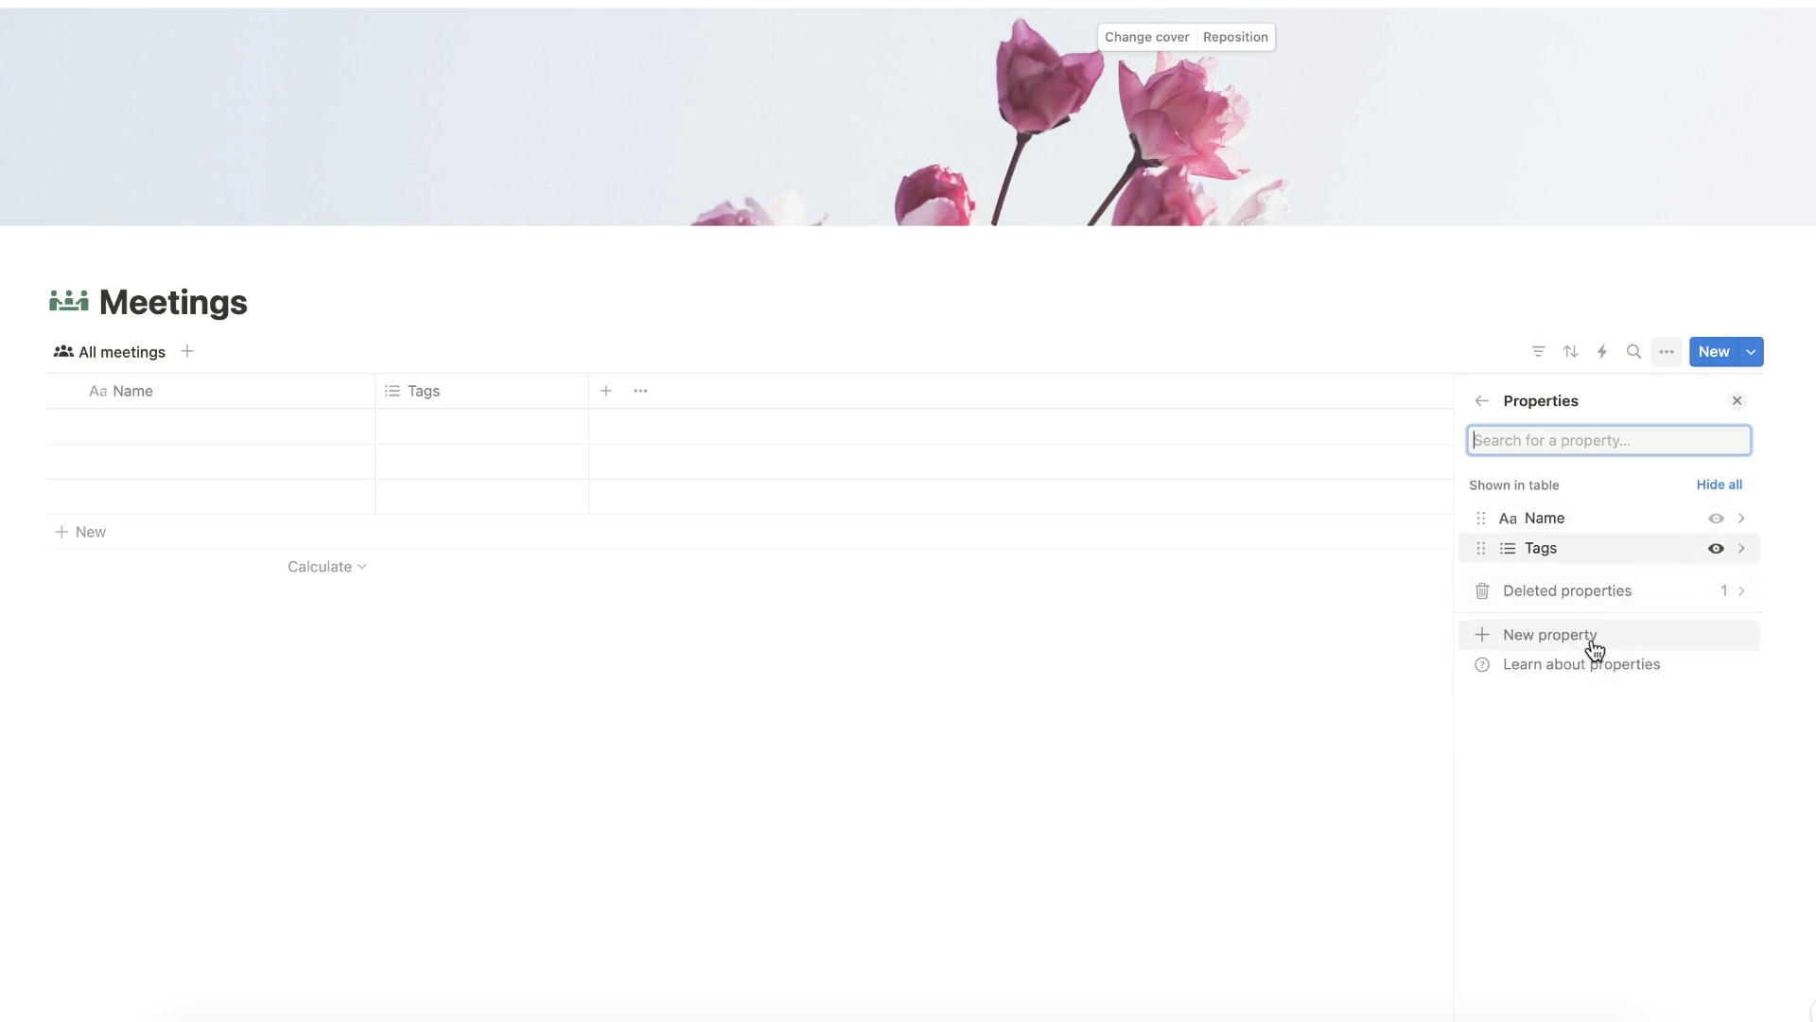
pyautogui.click(1739, 558)
pyautogui.click(1605, 785)
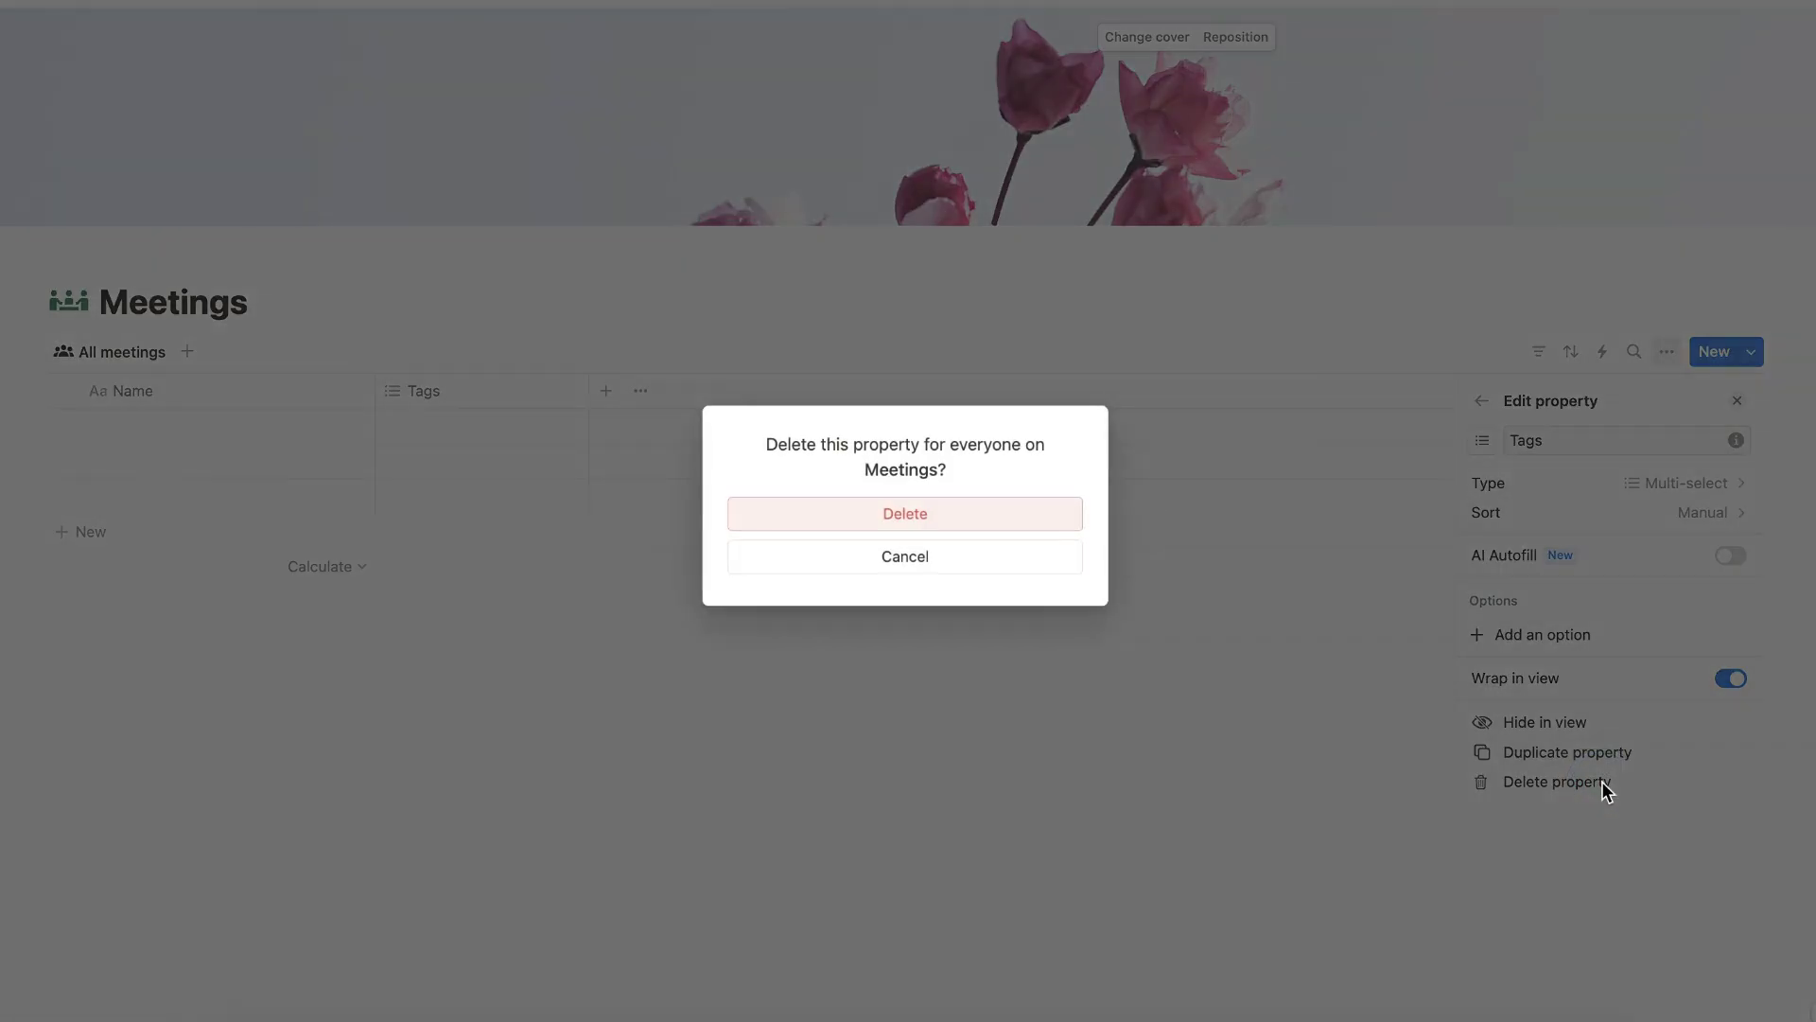
pyautogui.click(999, 528)
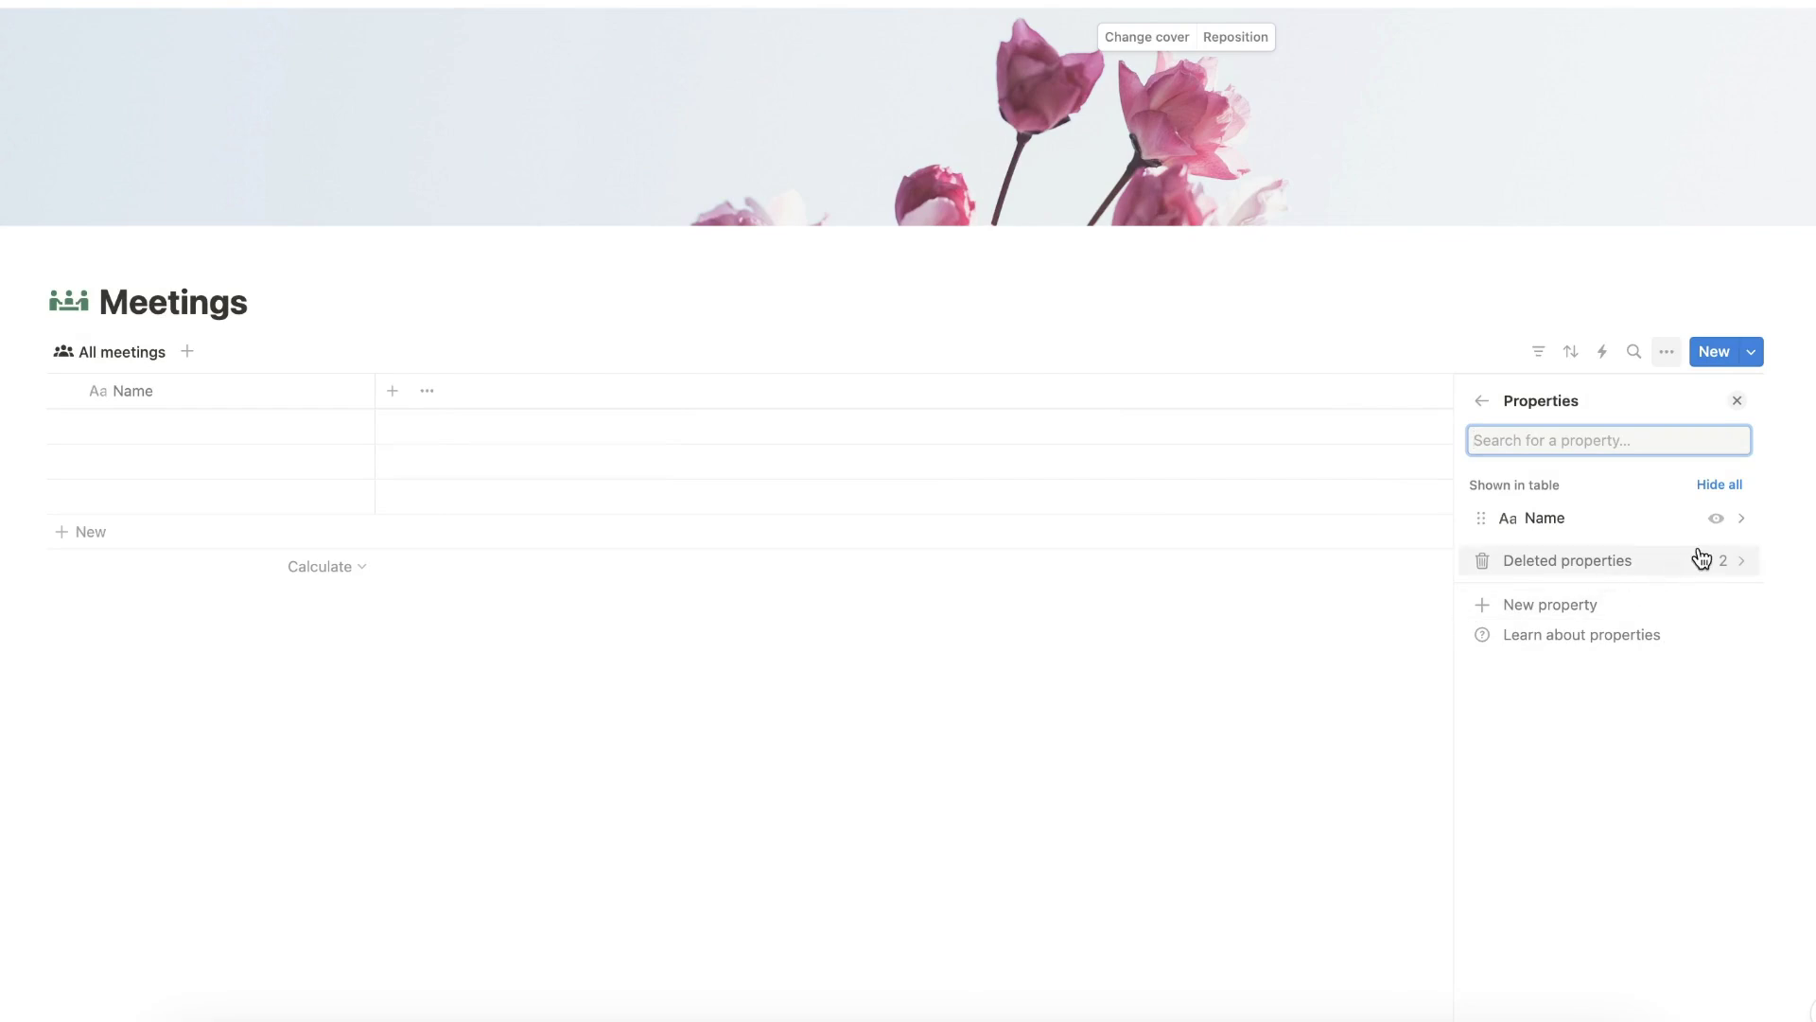
pyautogui.click(1741, 531)
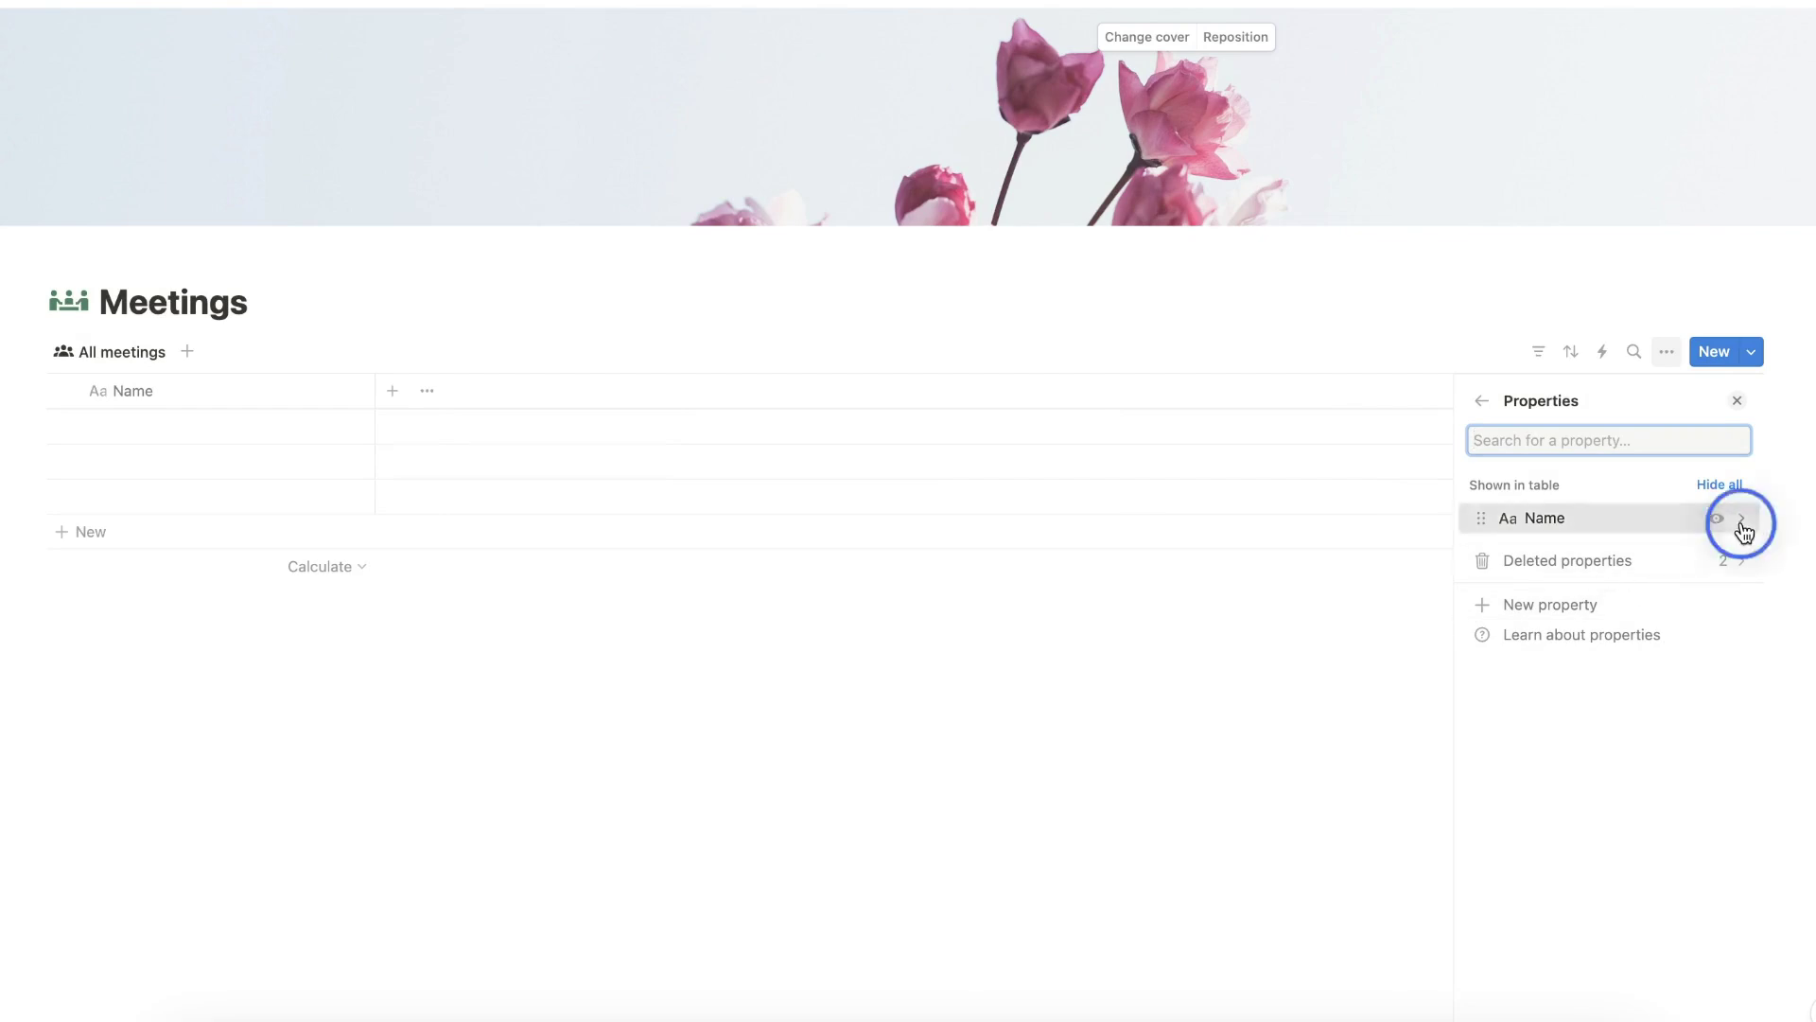
pyautogui.write('Meet')
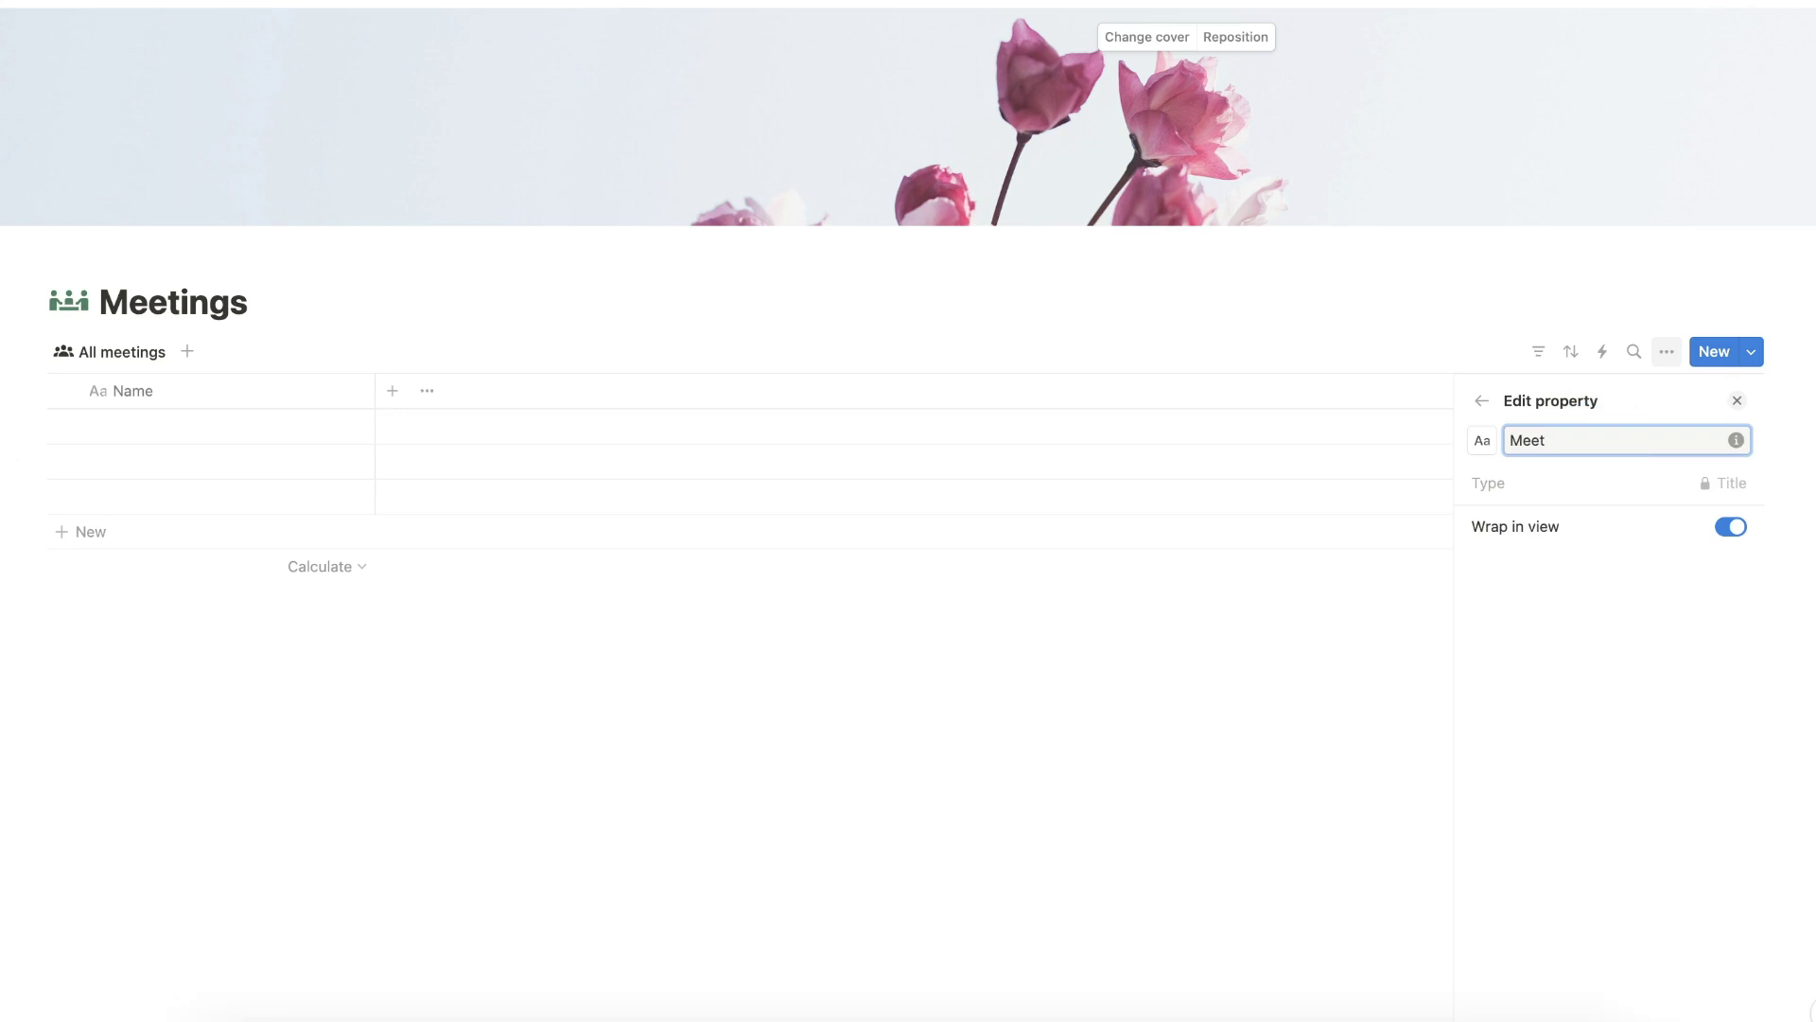
pyautogui.write('ings')
pyautogui.click(1482, 401)
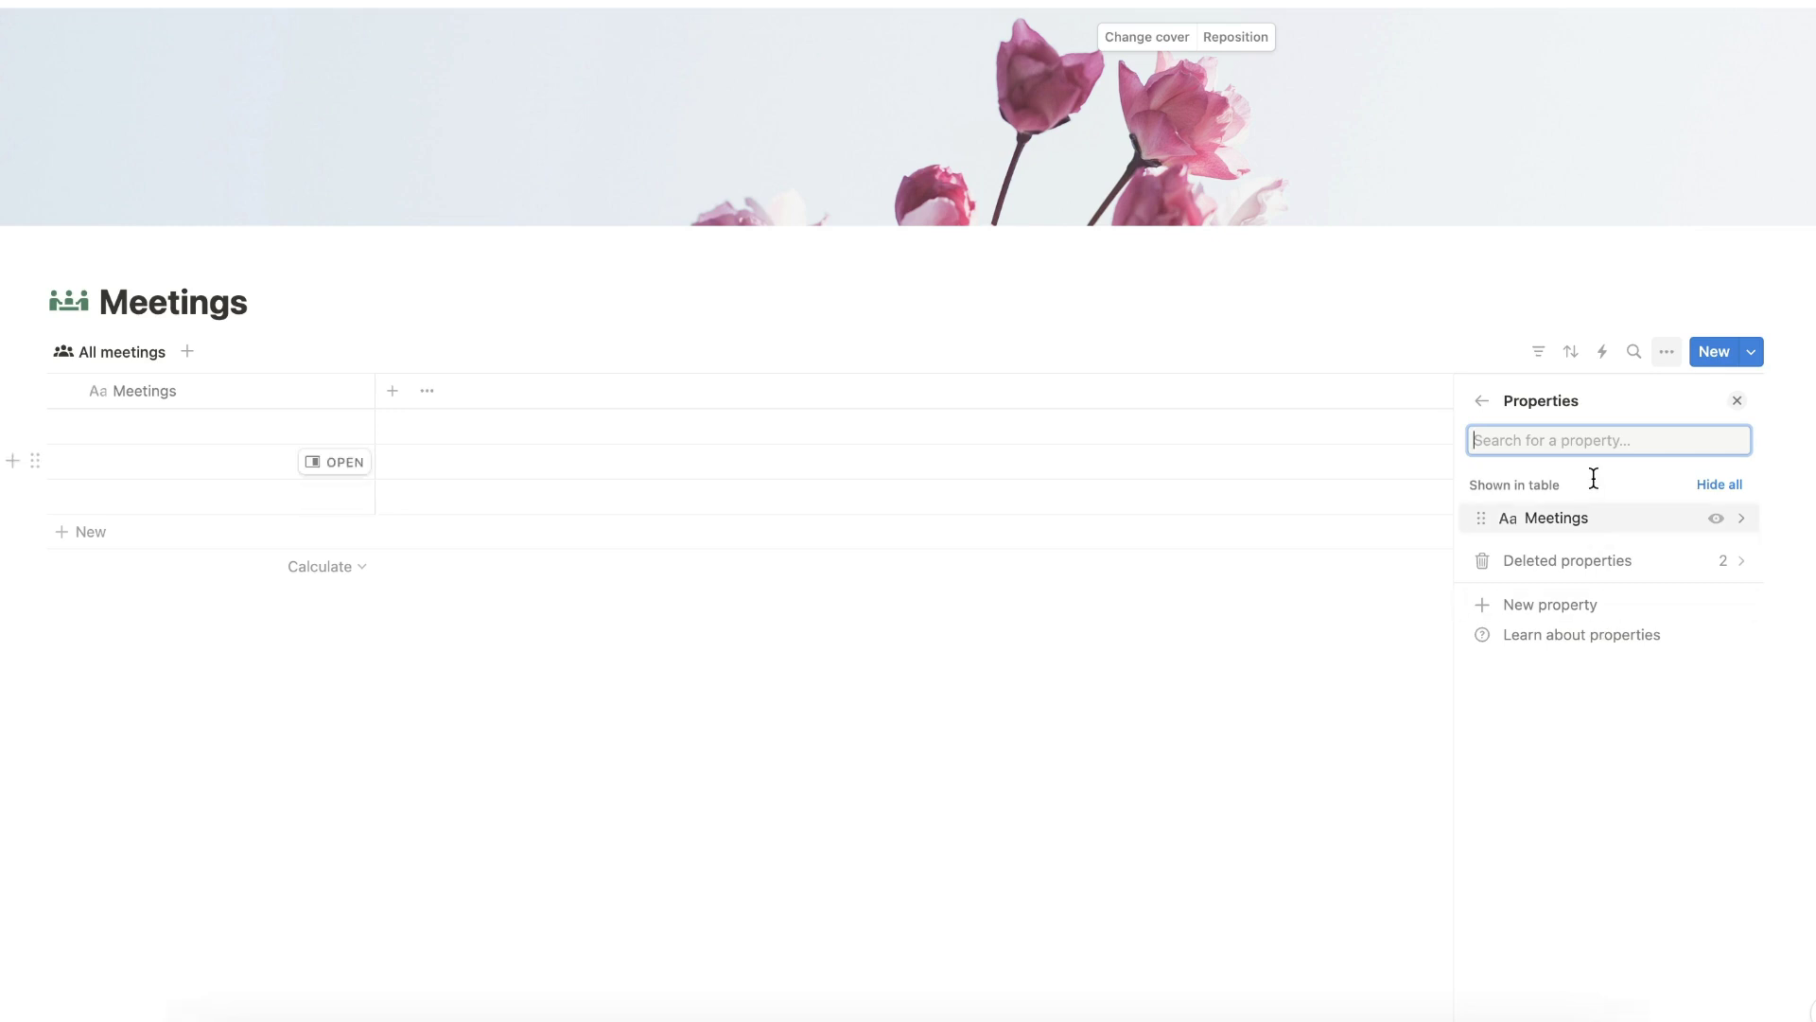
# Step: Add a new Date property to the Meetings table, keeping the name Date
pyautogui.write('date')
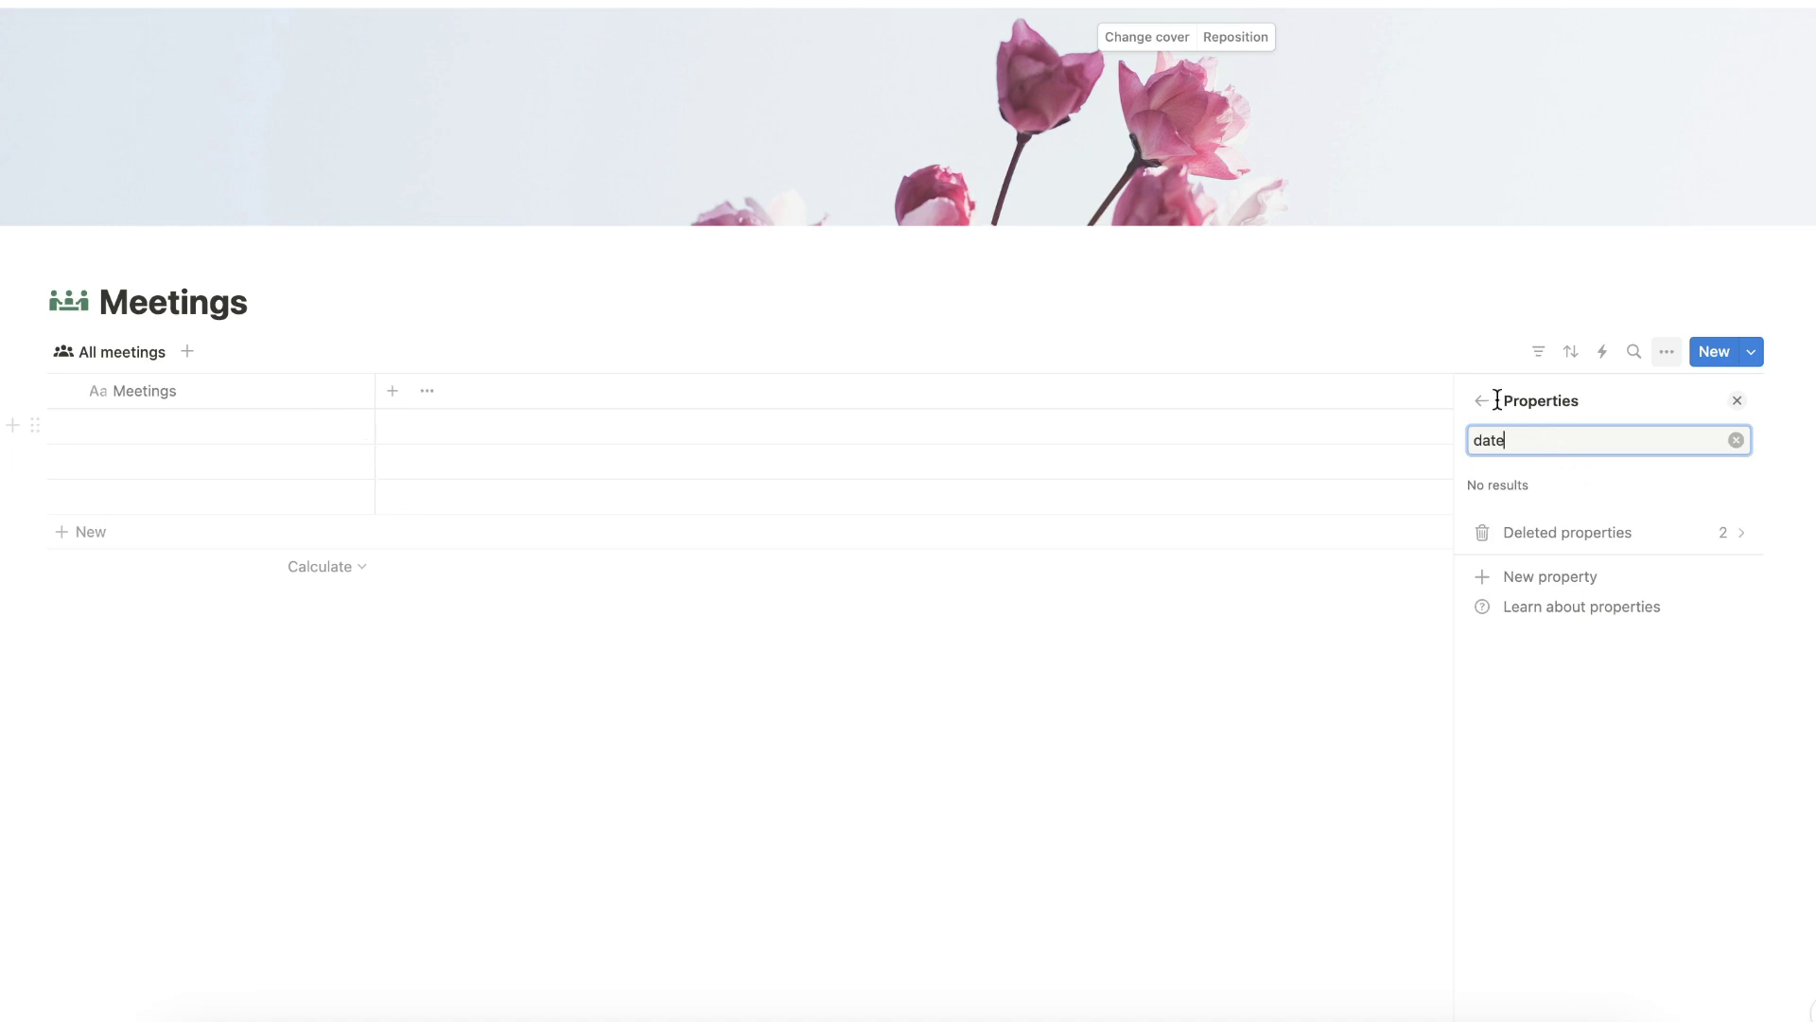
pyautogui.press('super+a')
pyautogui.press('BackSpace')
pyautogui.click(1563, 607)
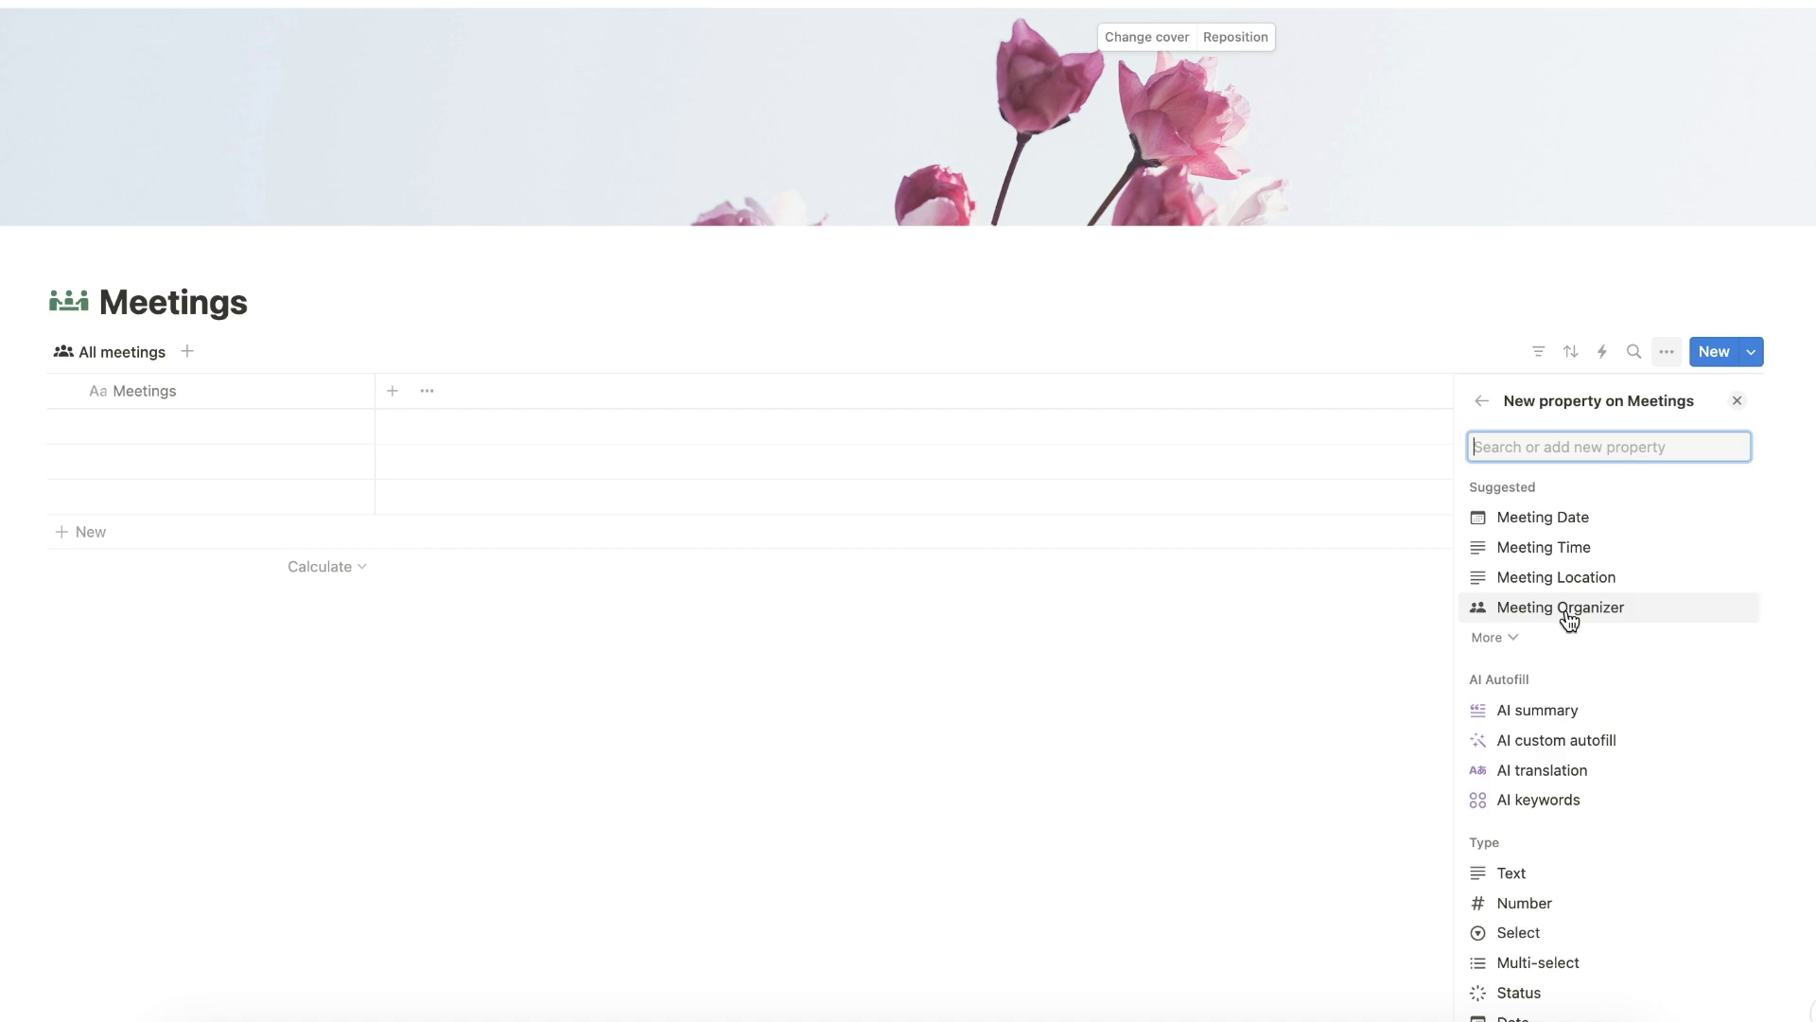
pyautogui.write('date')
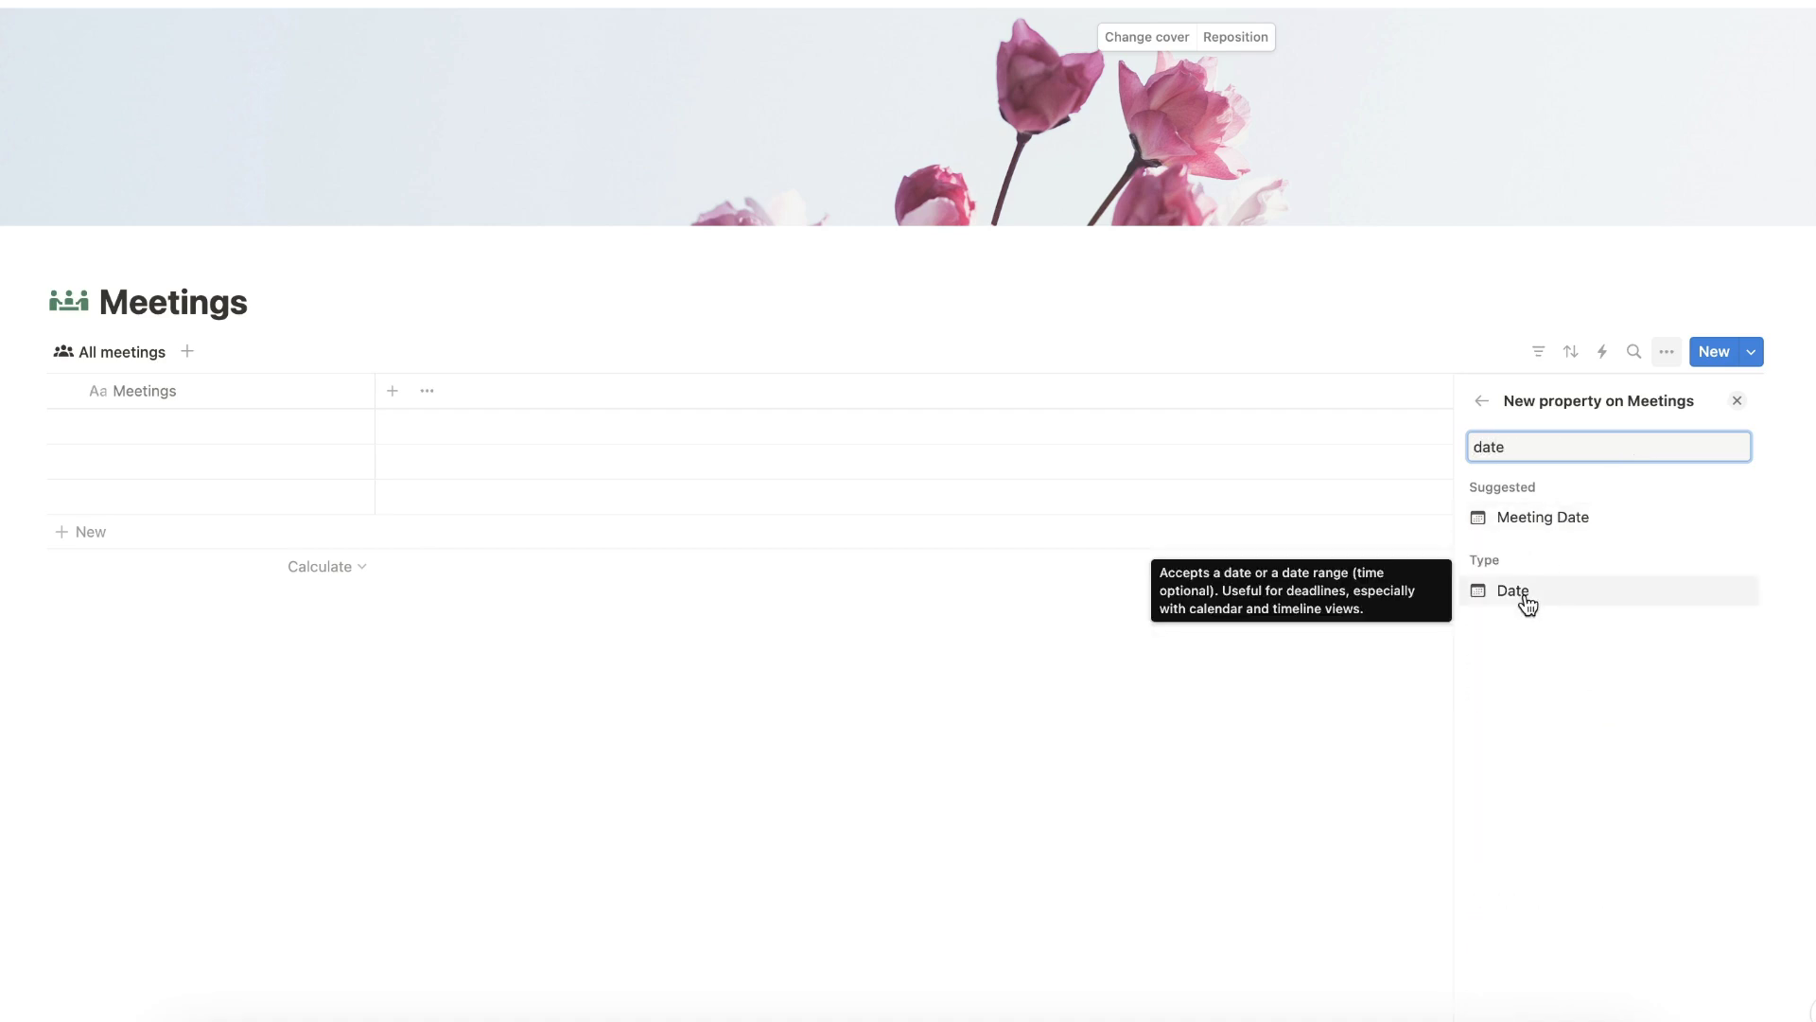
pyautogui.click(1519, 593)
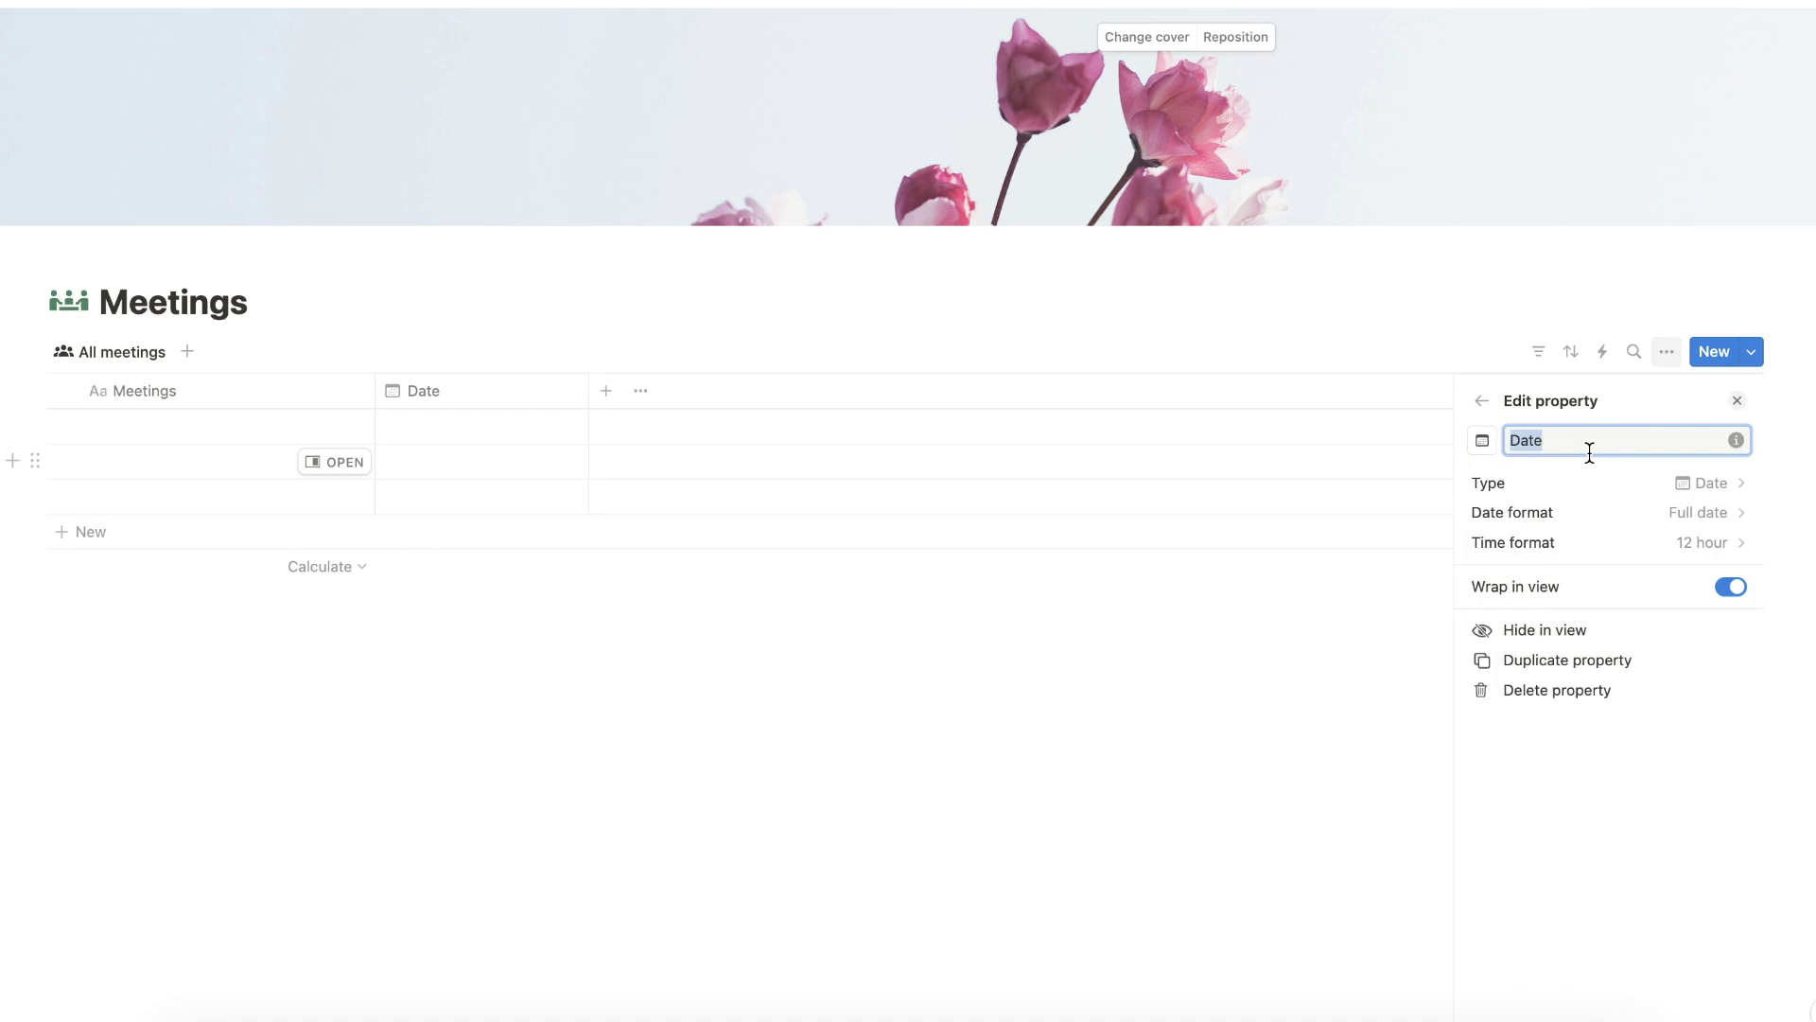
pyautogui.click(1605, 799)
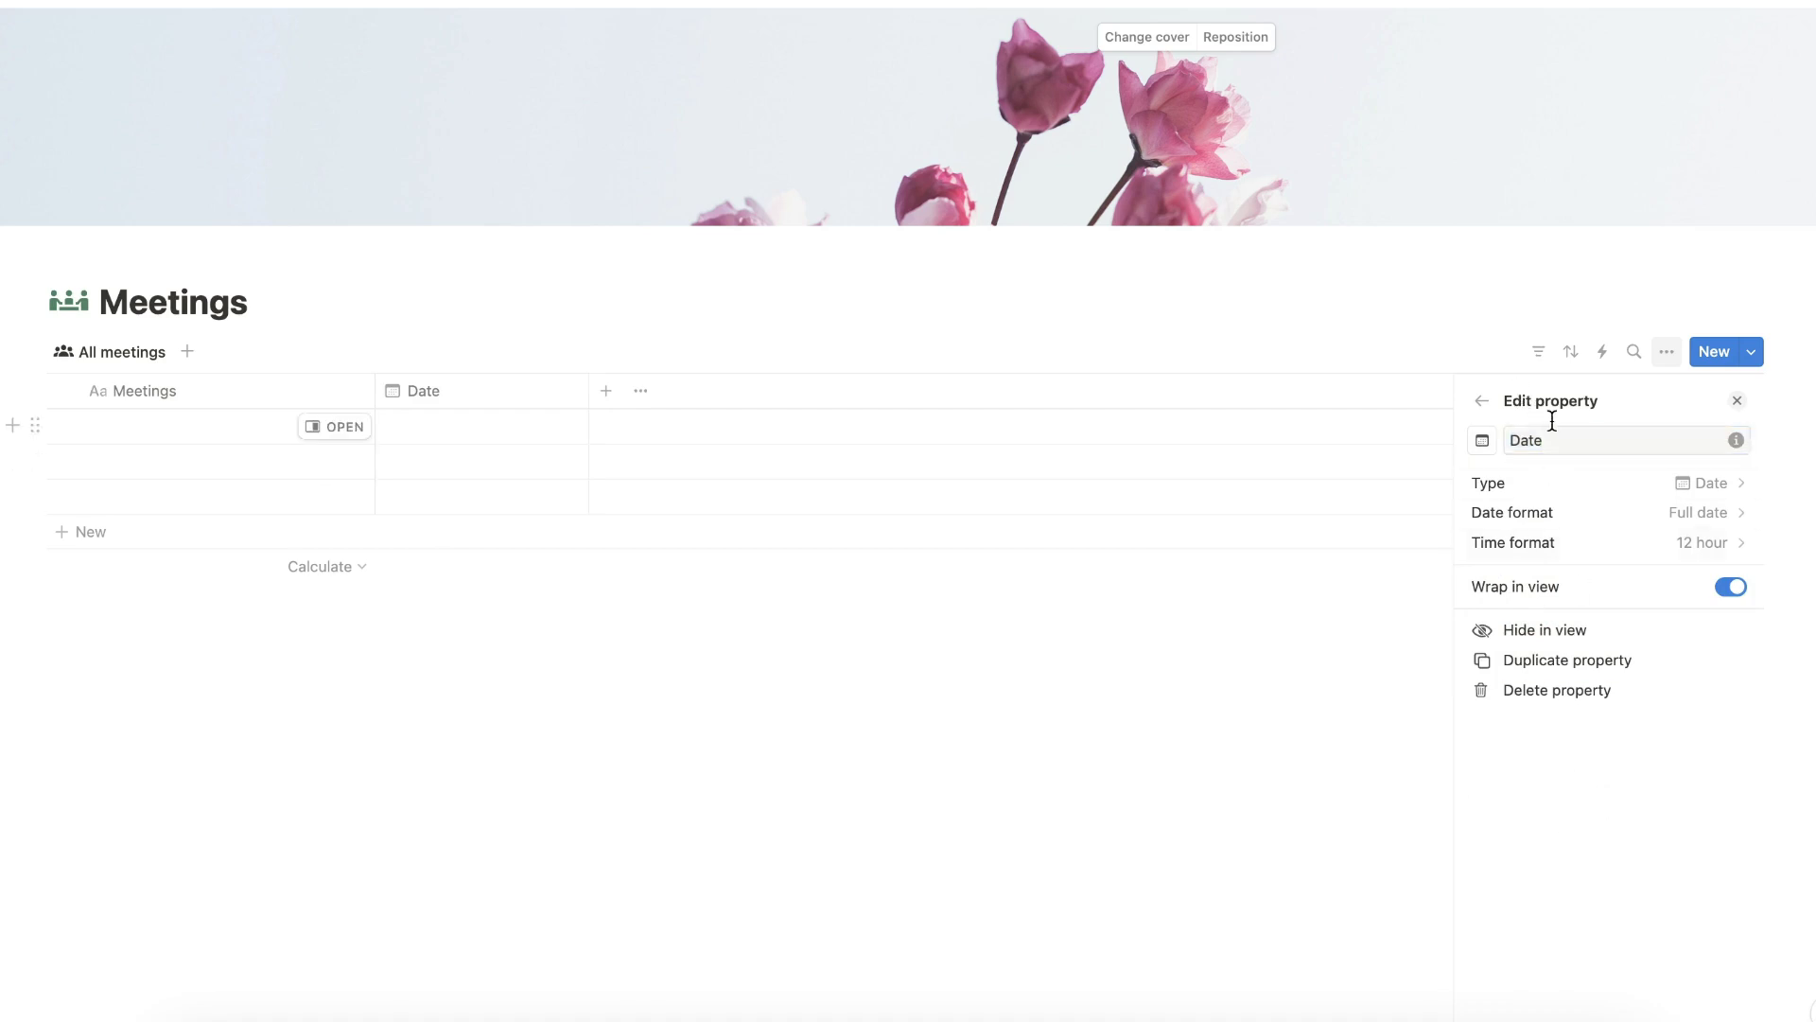
pyautogui.click(1491, 404)
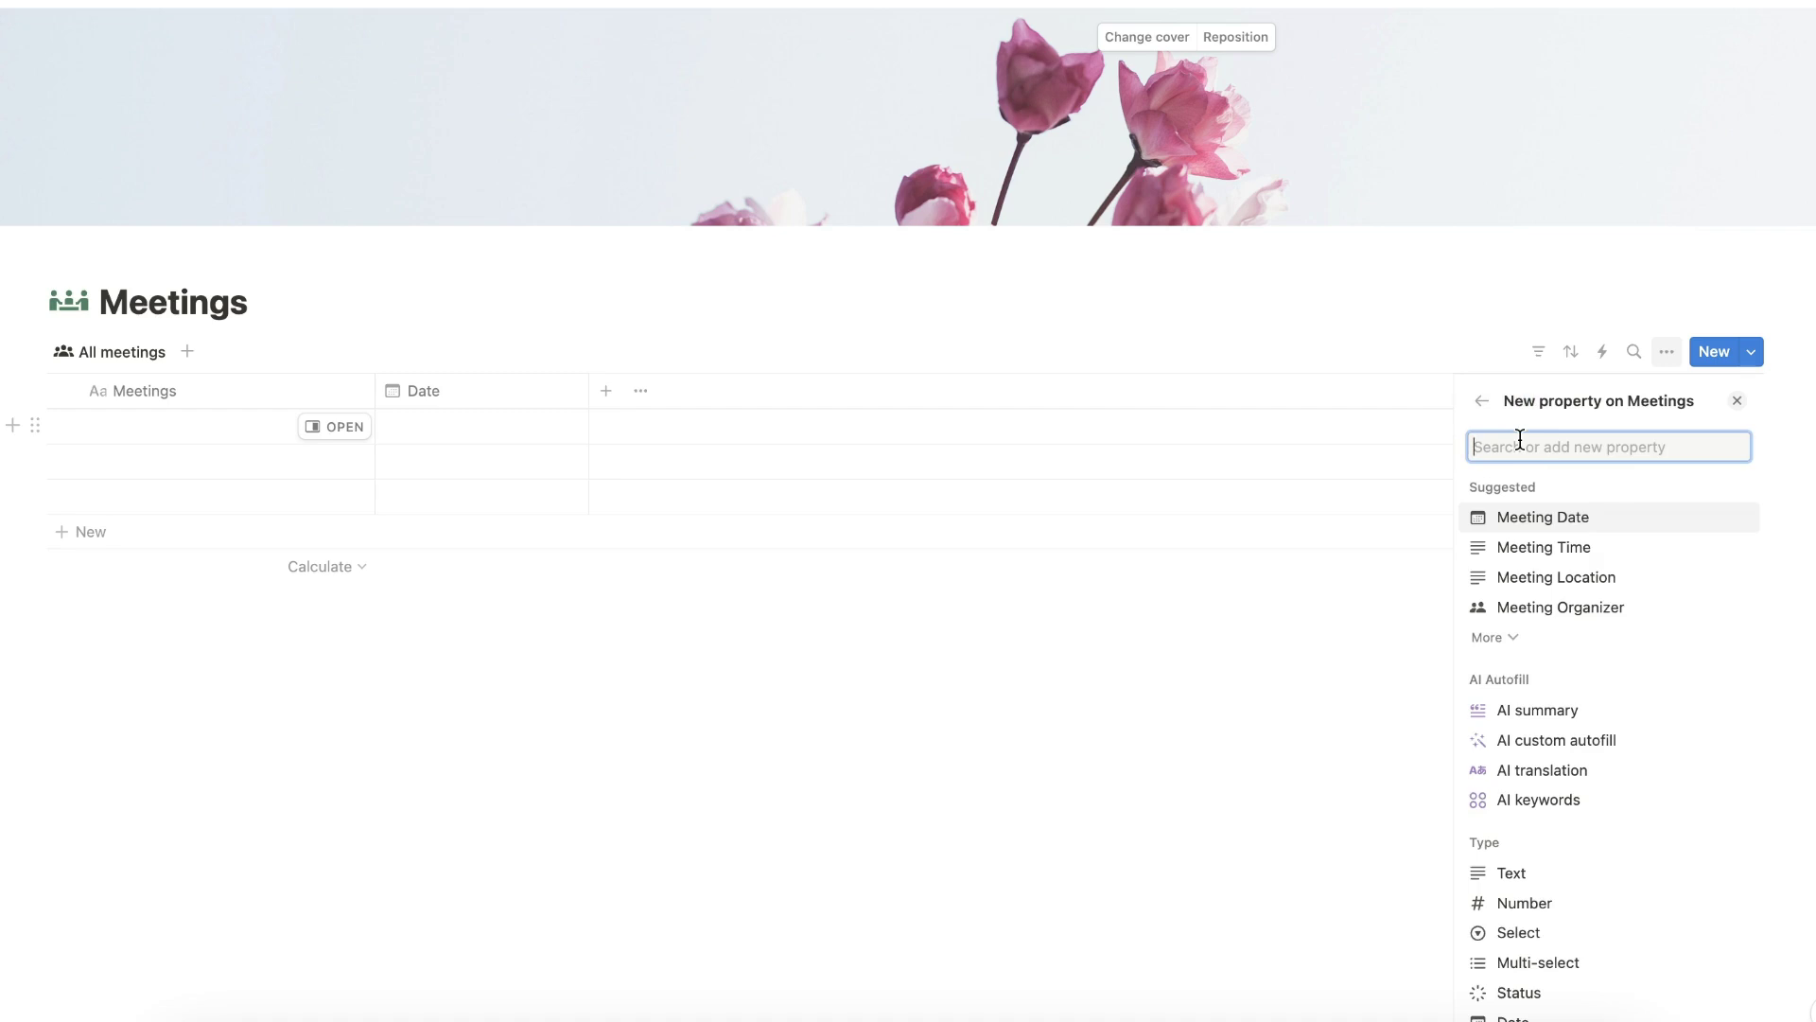
# Step: Add a Person property named Attendees to the table
pyautogui.write('person')
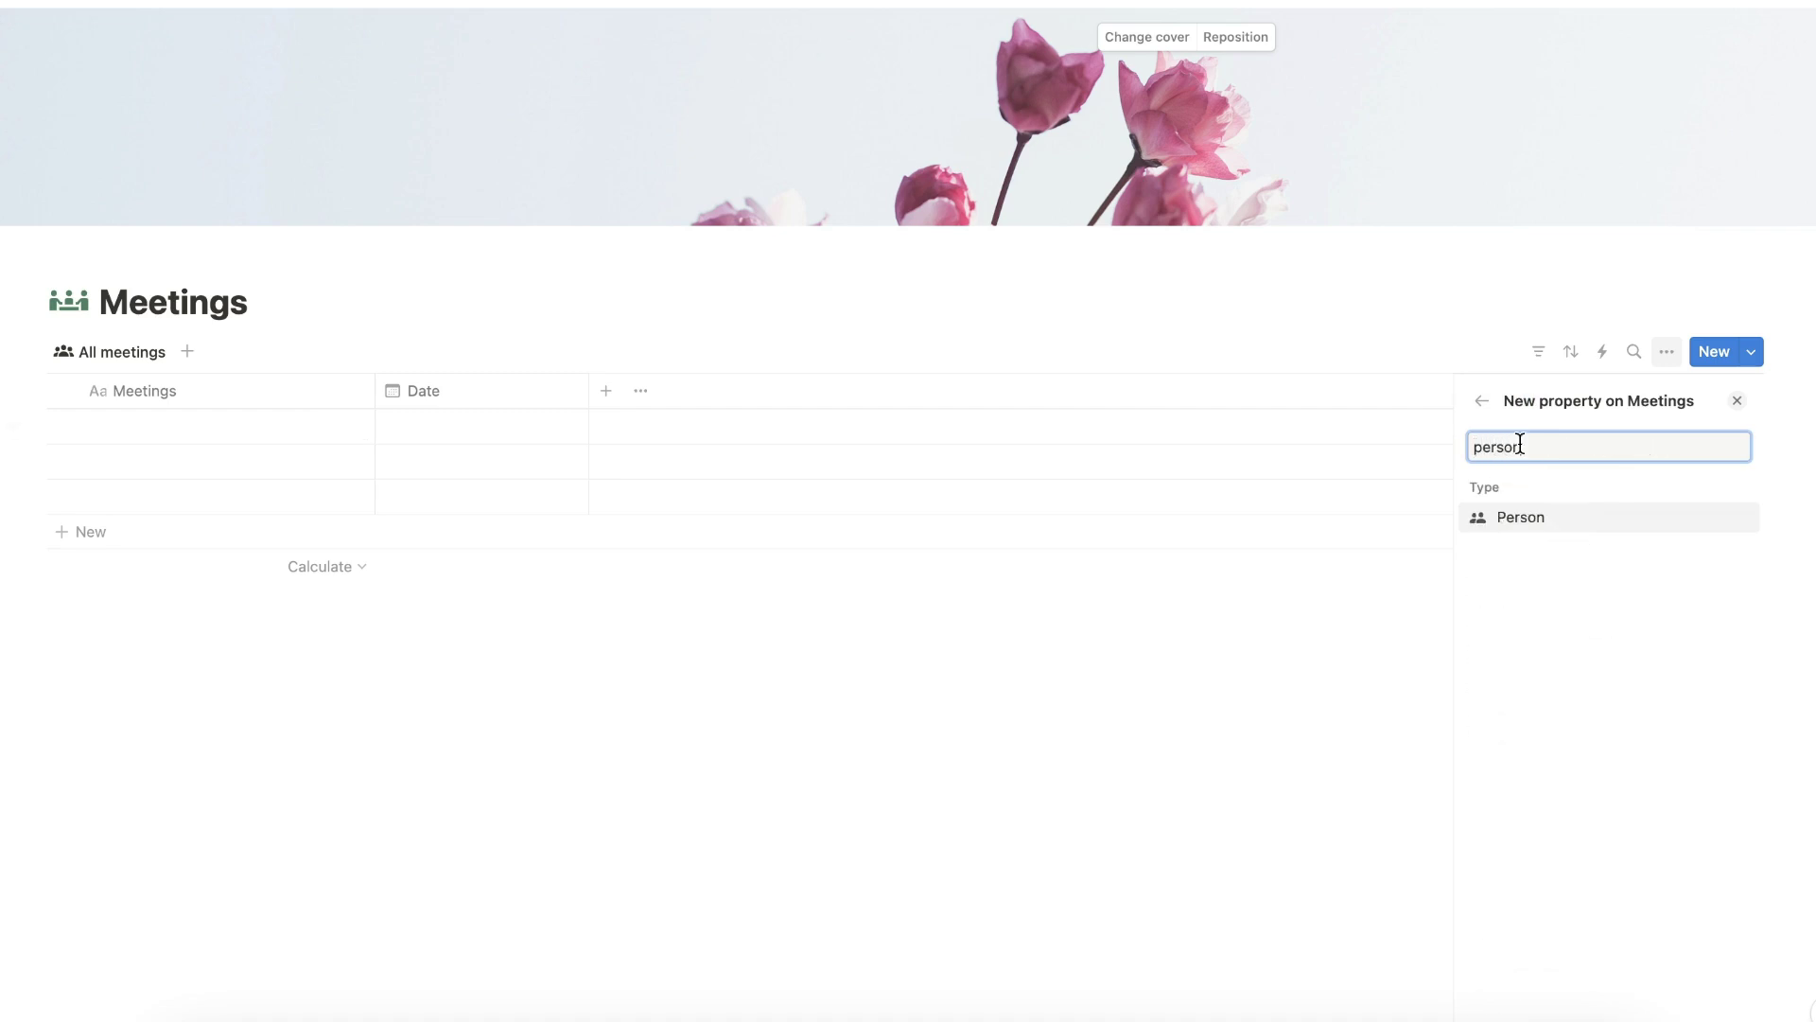
pyautogui.click(1595, 531)
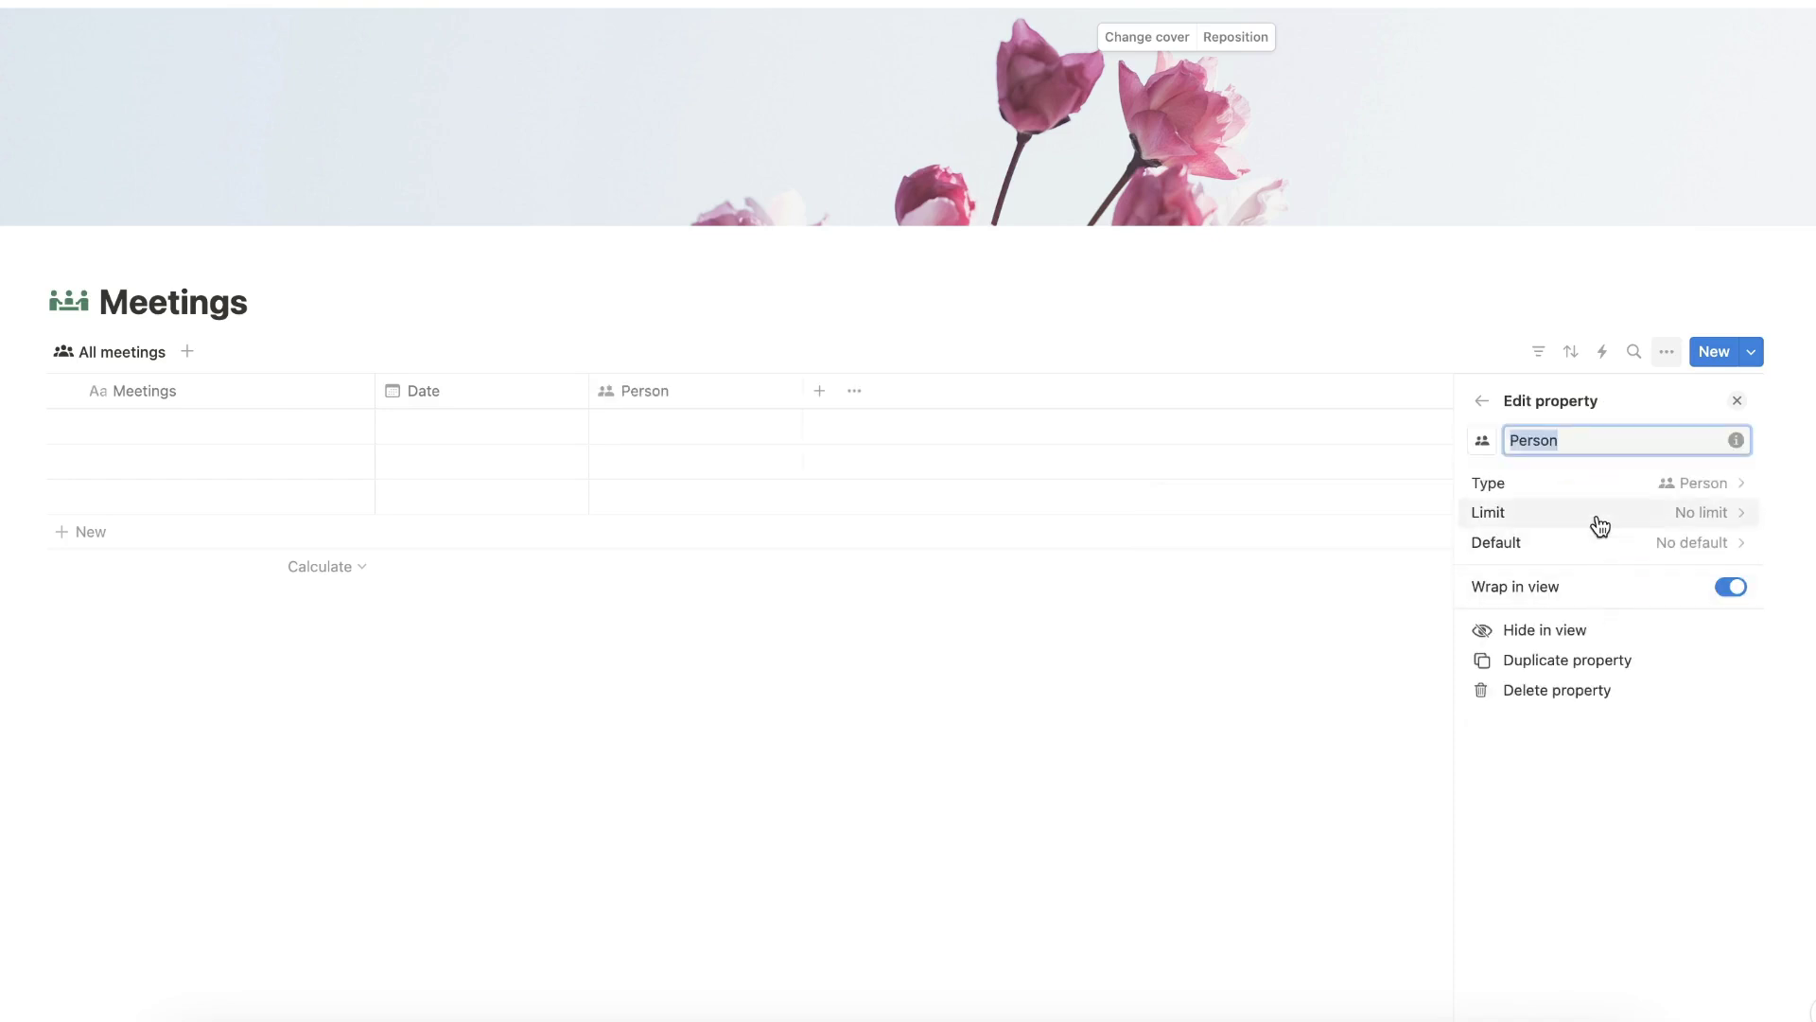
pyautogui.write('Attendees')
pyautogui.click(1618, 779)
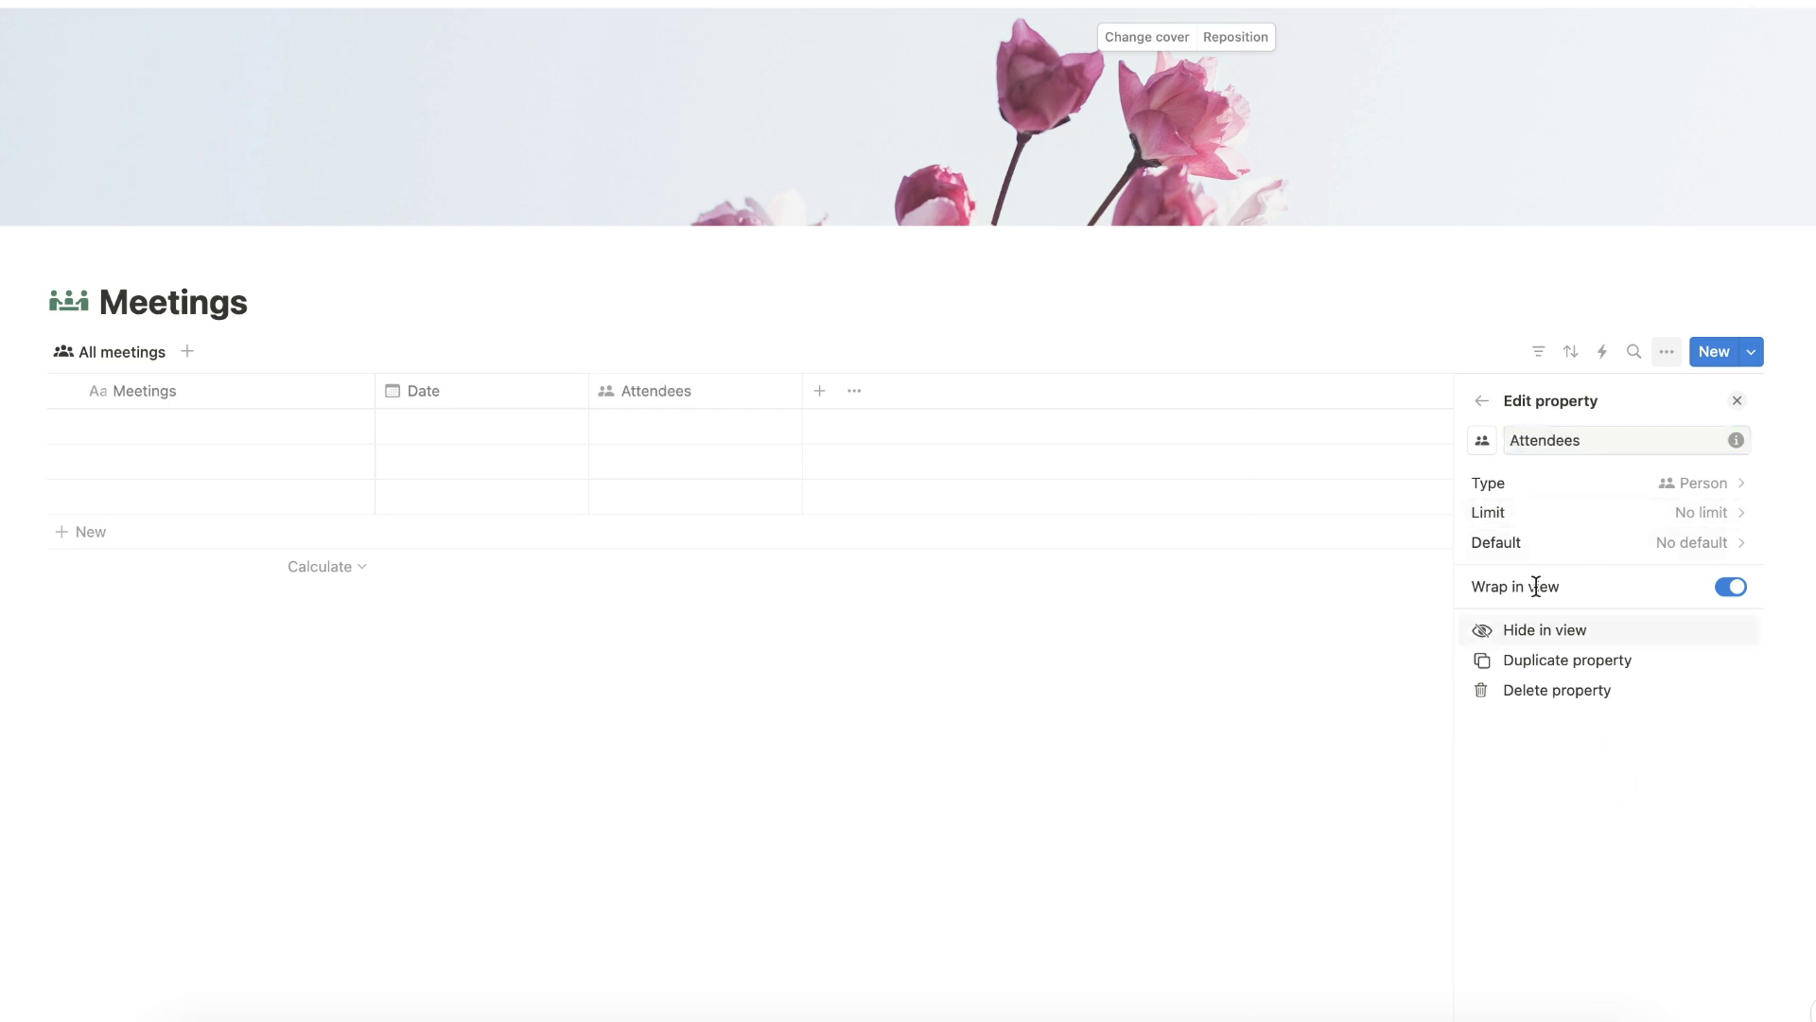
pyautogui.click(1483, 401)
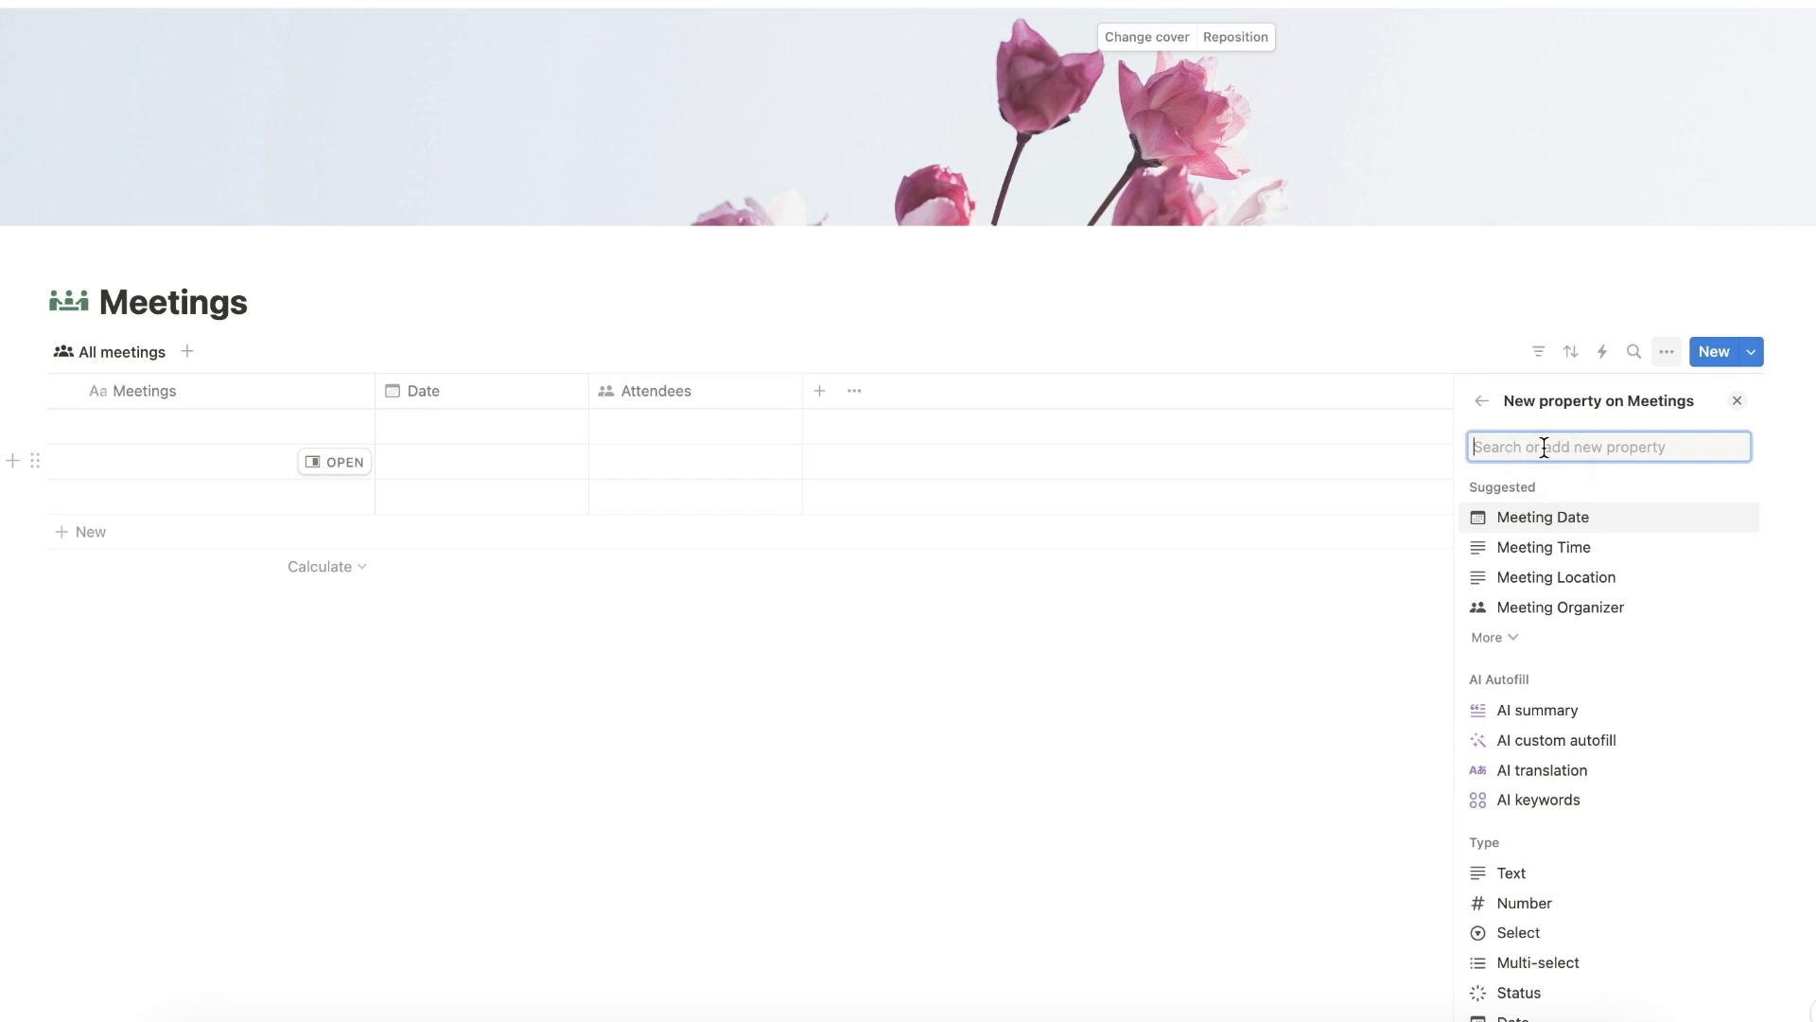
# Step: Add a Select property named Type with options Training, Team Weekly and Brainstorm
pyautogui.write('selec')
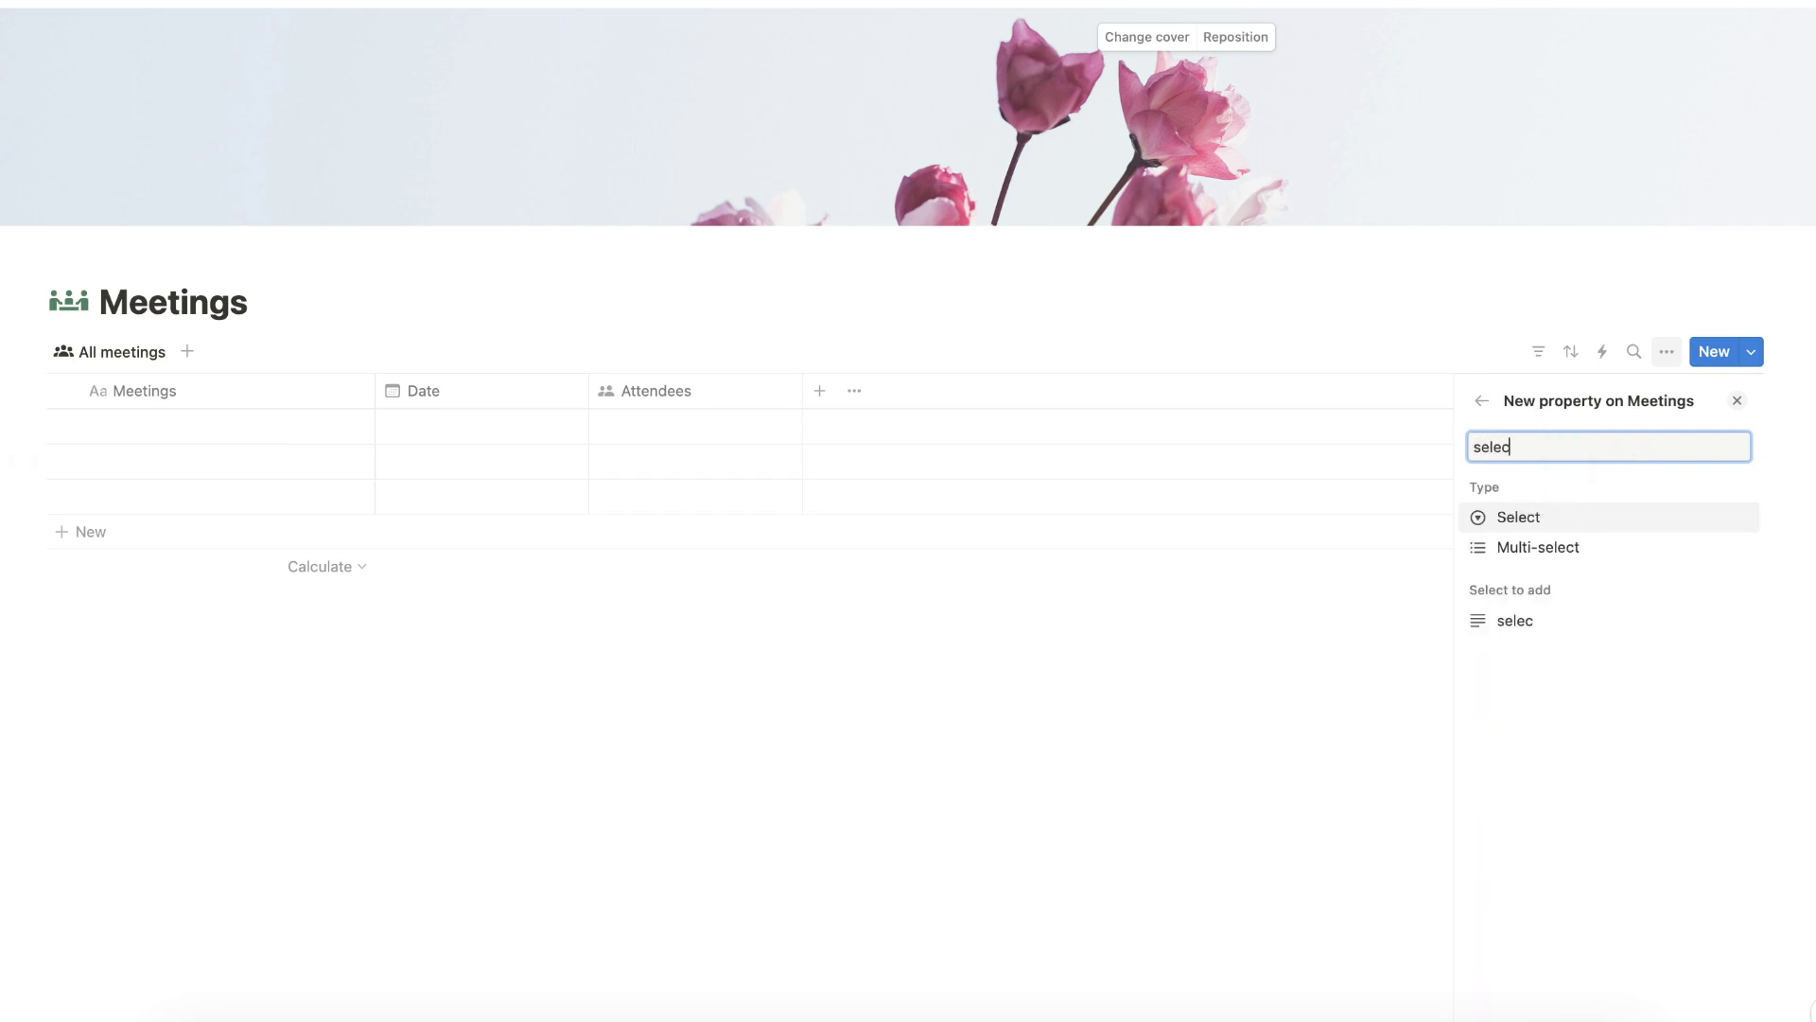
pyautogui.click(1625, 537)
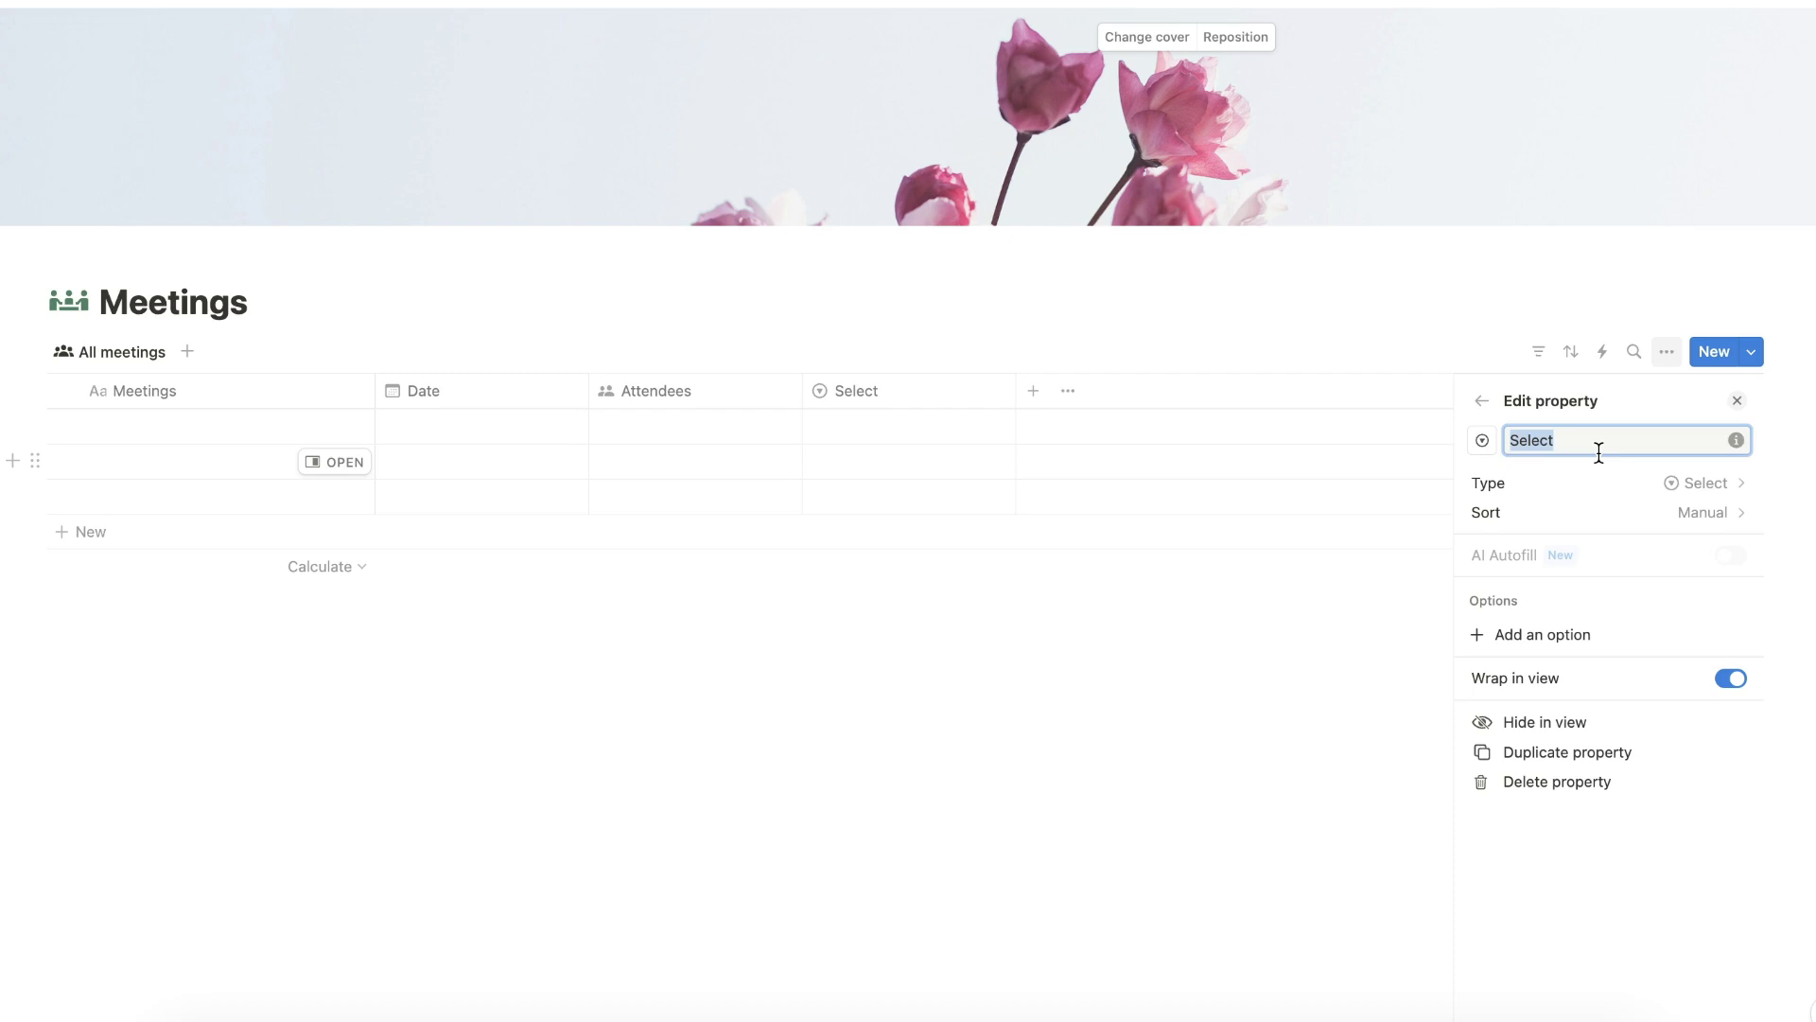
pyautogui.write('Type')
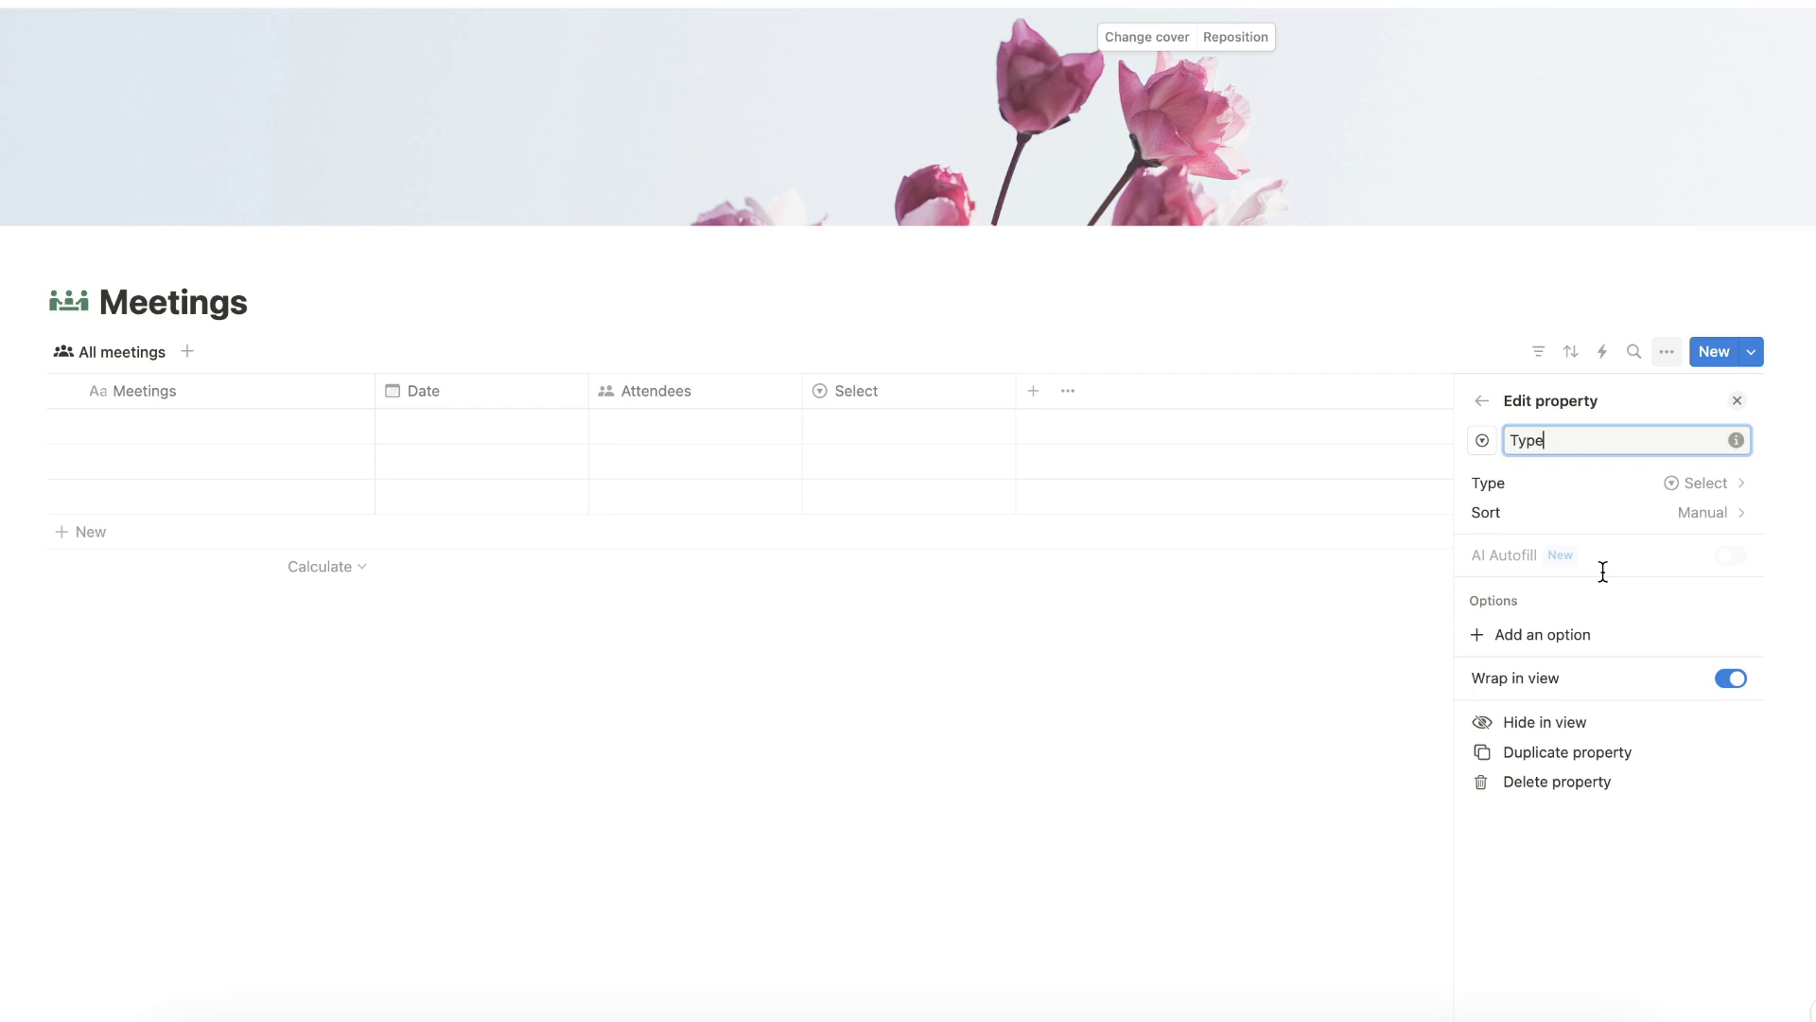
pyautogui.click(1567, 655)
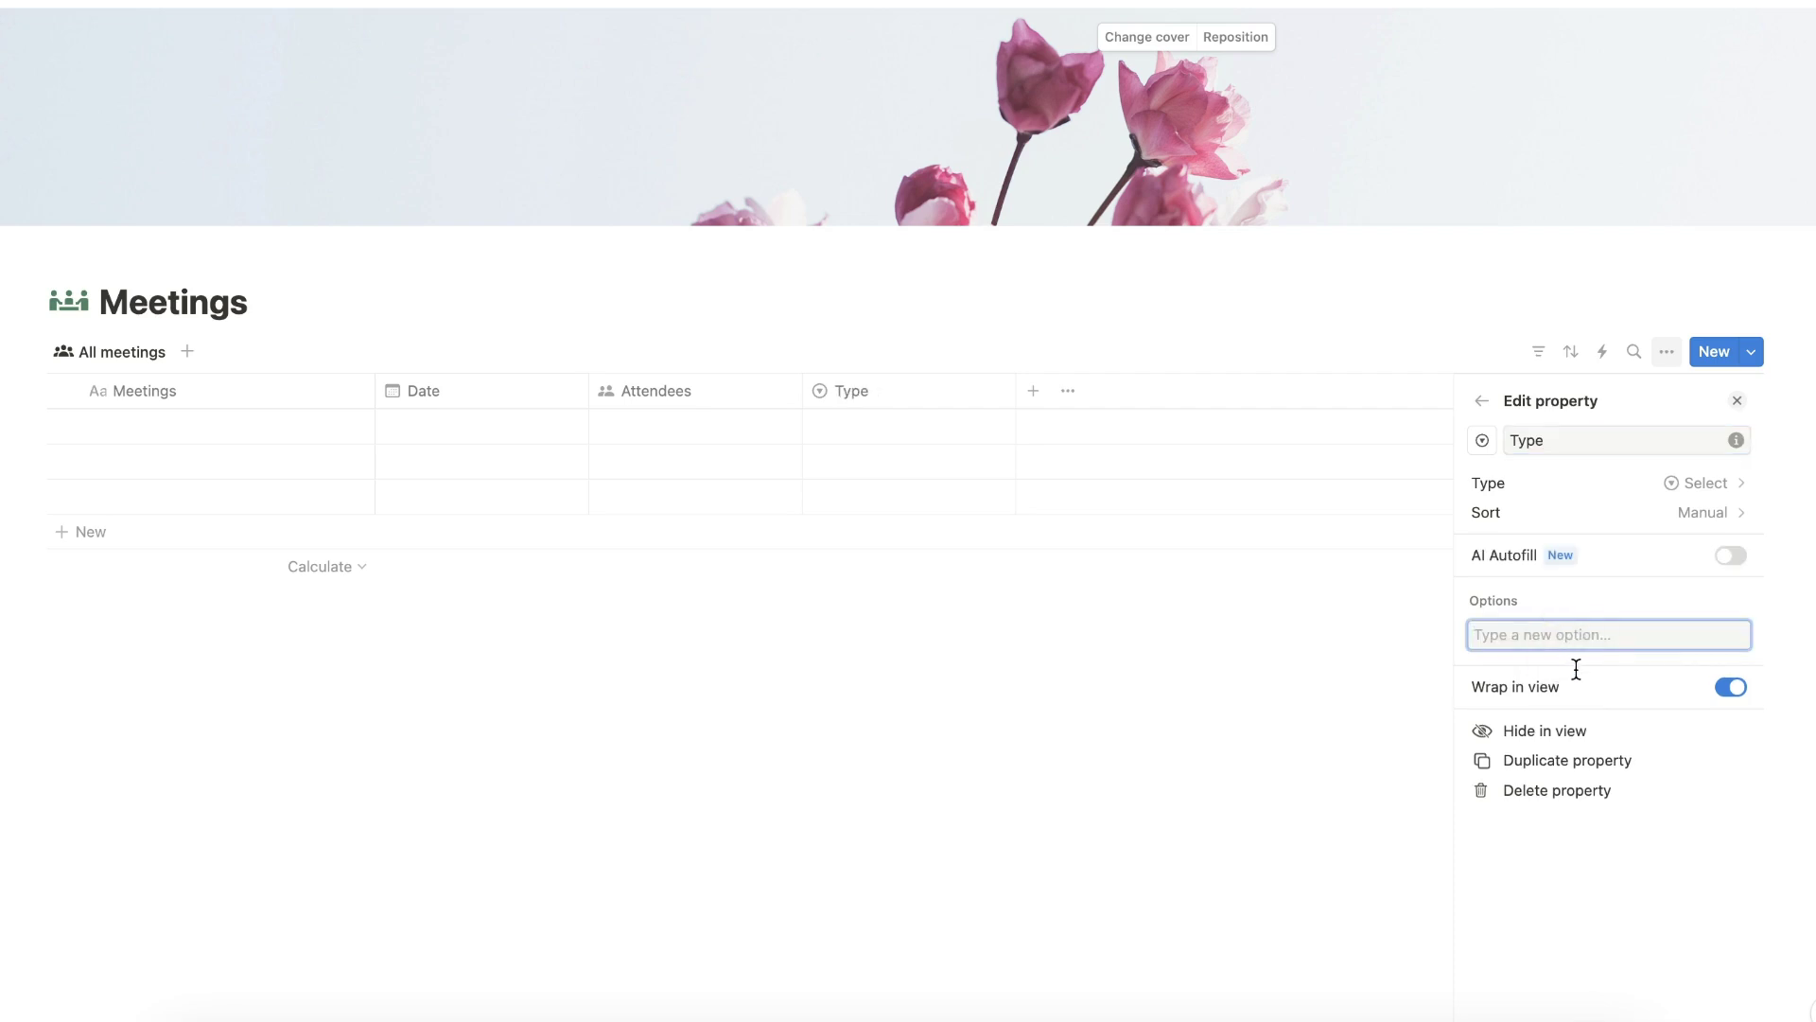
pyautogui.write('Training')
pyautogui.press('Return')
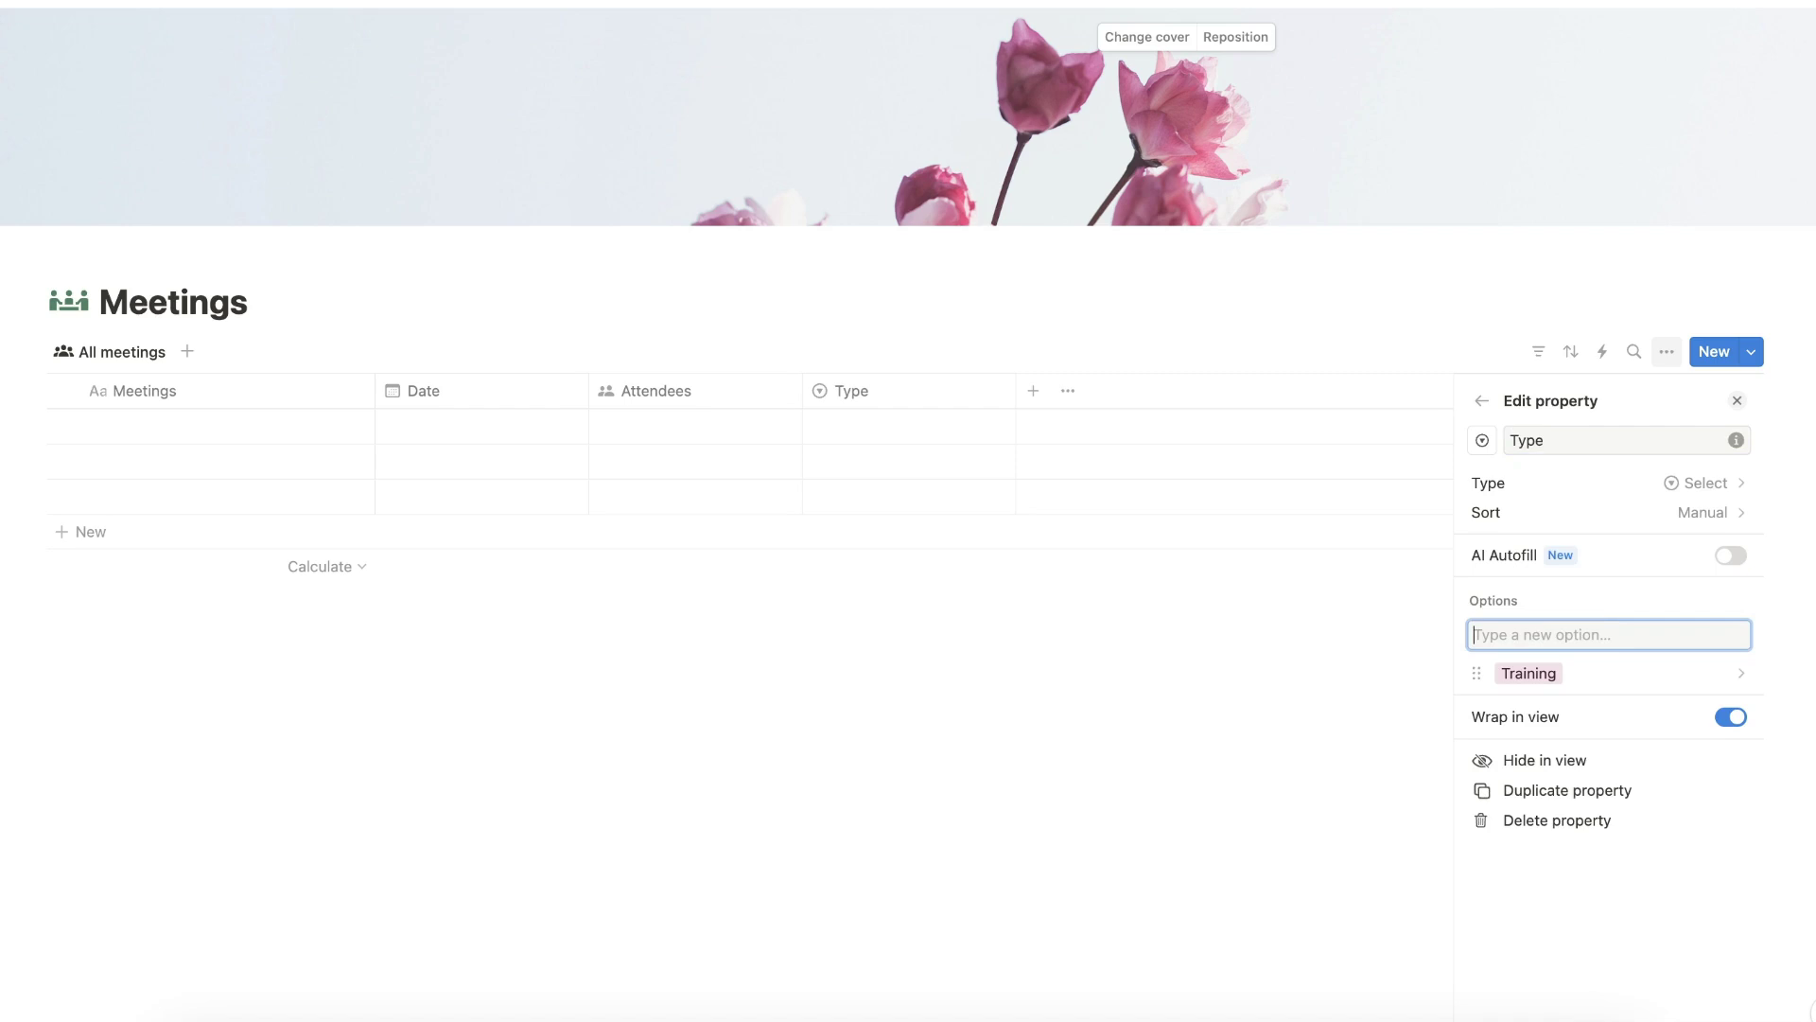
pyautogui.write('Team Weekly')
pyautogui.press('Return')
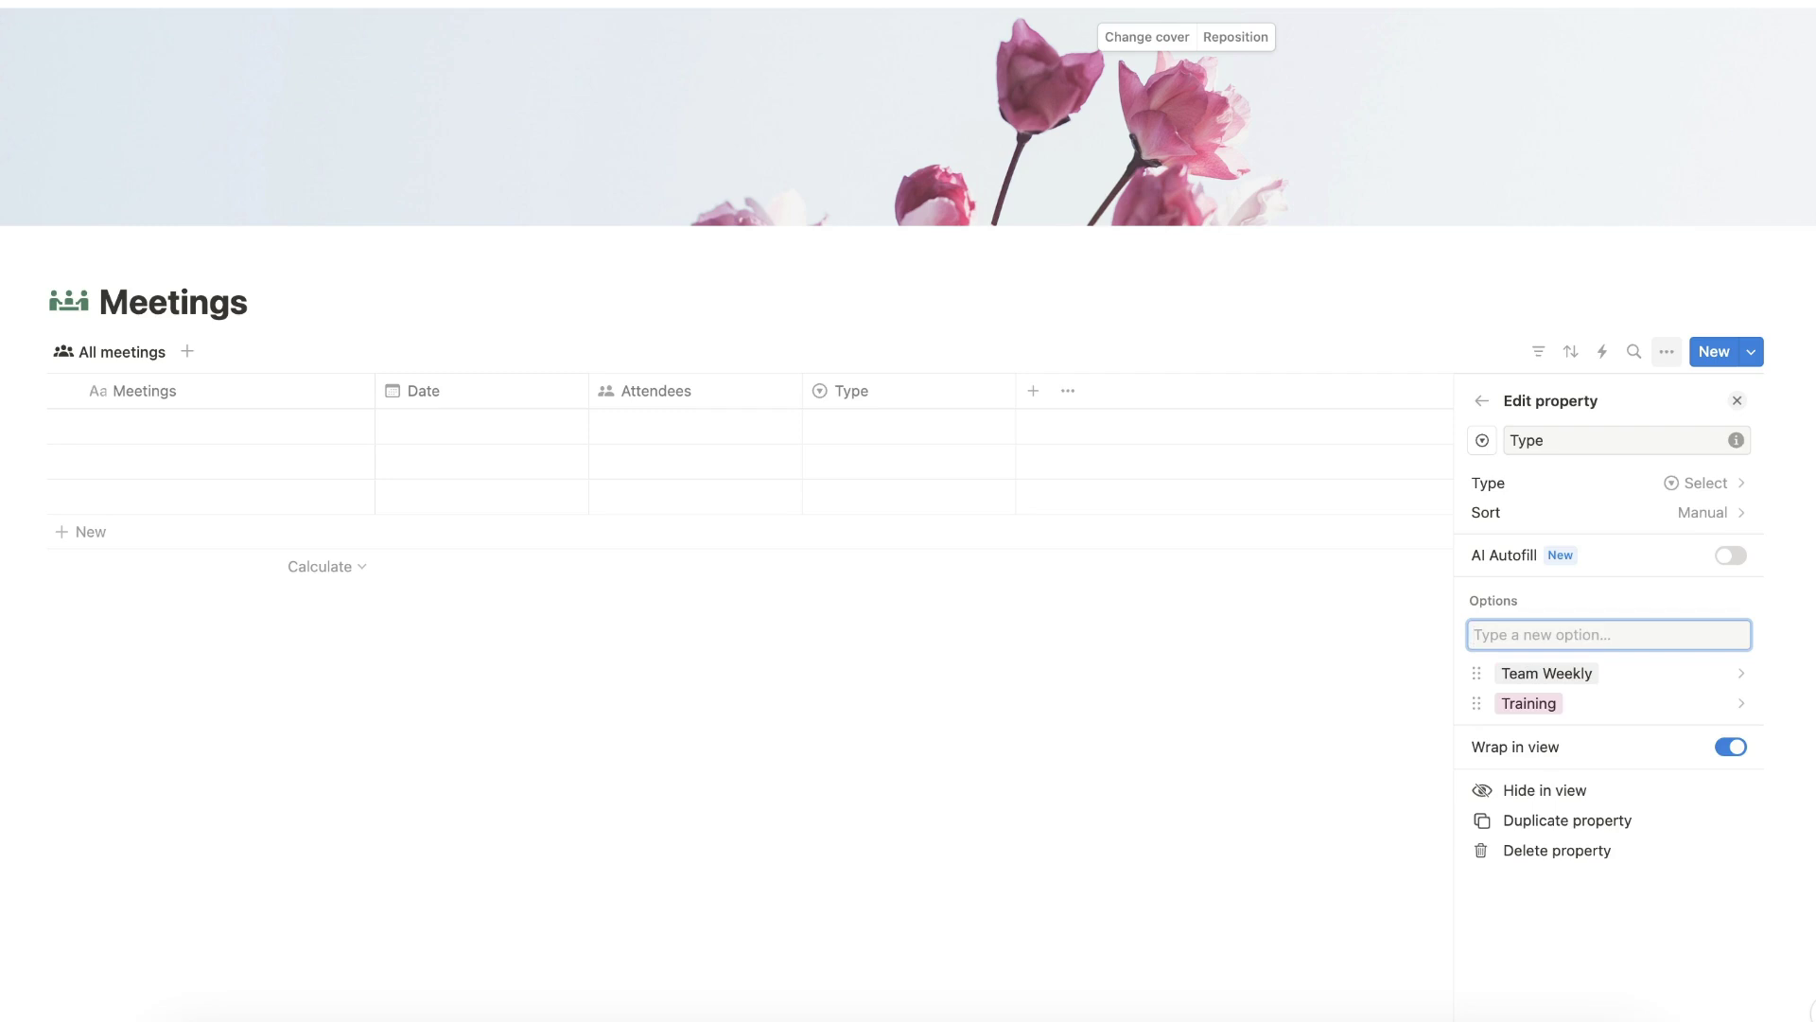
pyautogui.write('Brainstorm')
pyautogui.press('Return')
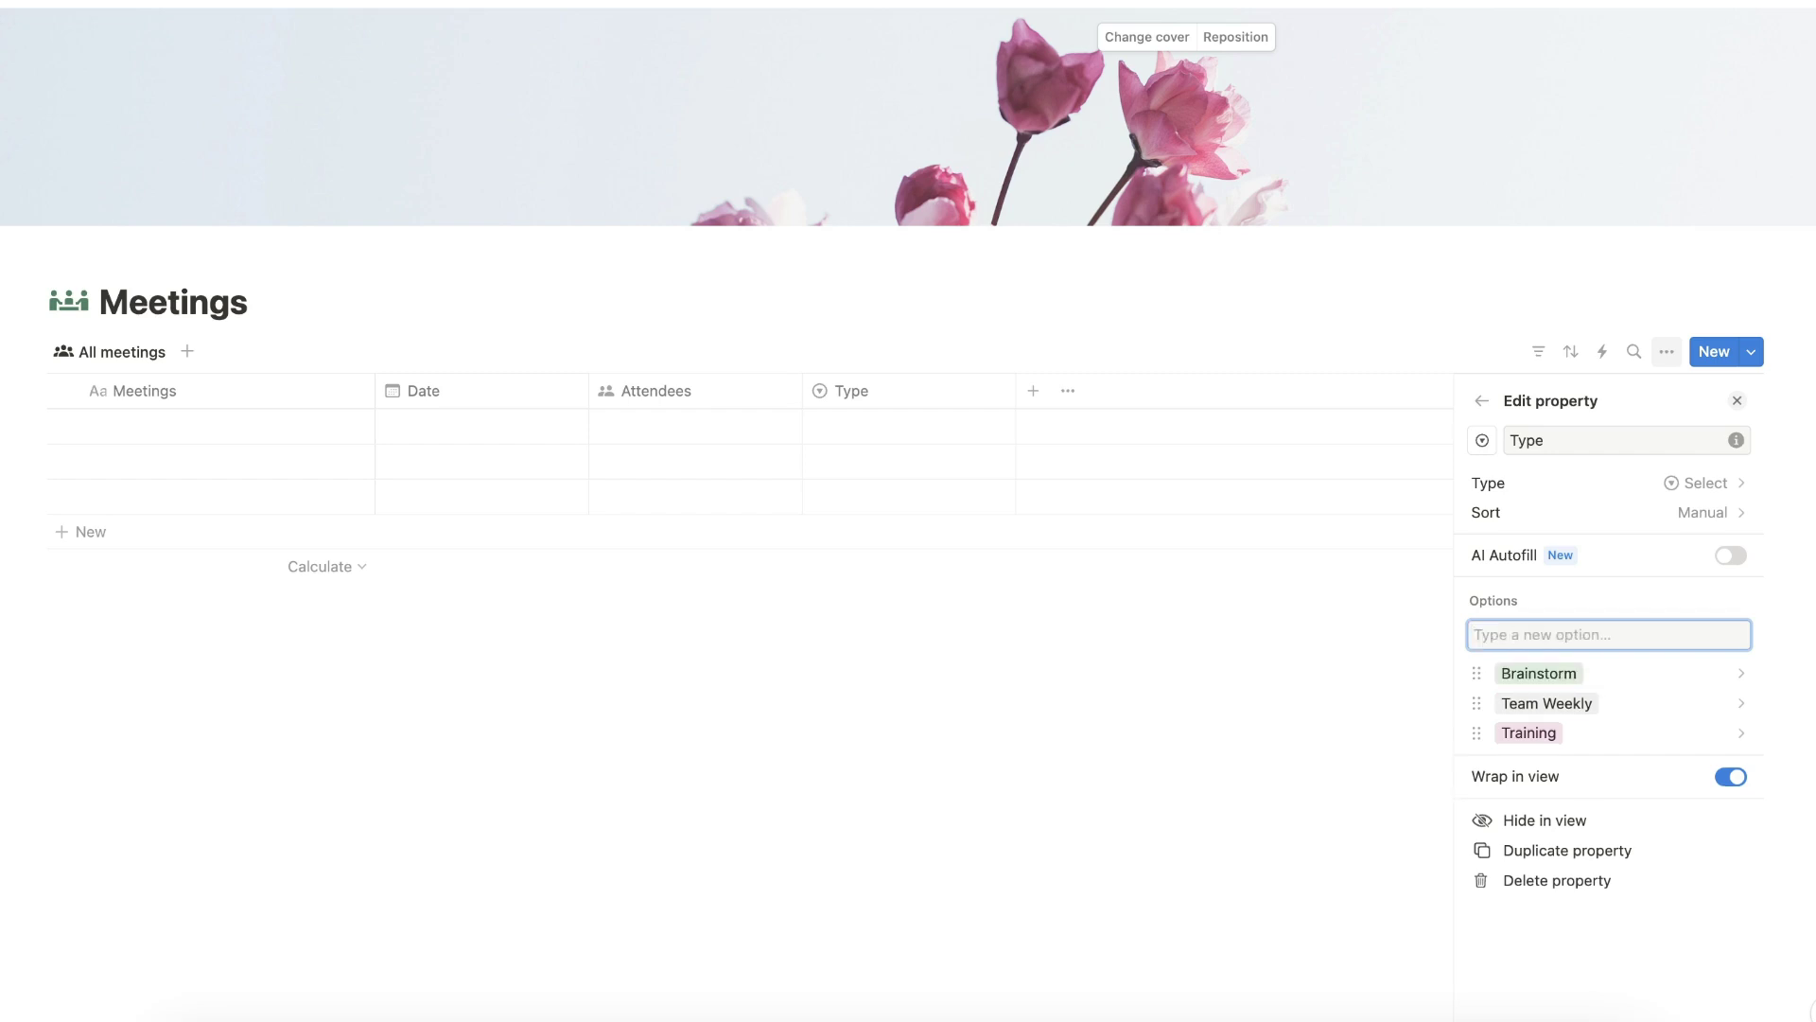
pyautogui.press('Escape')
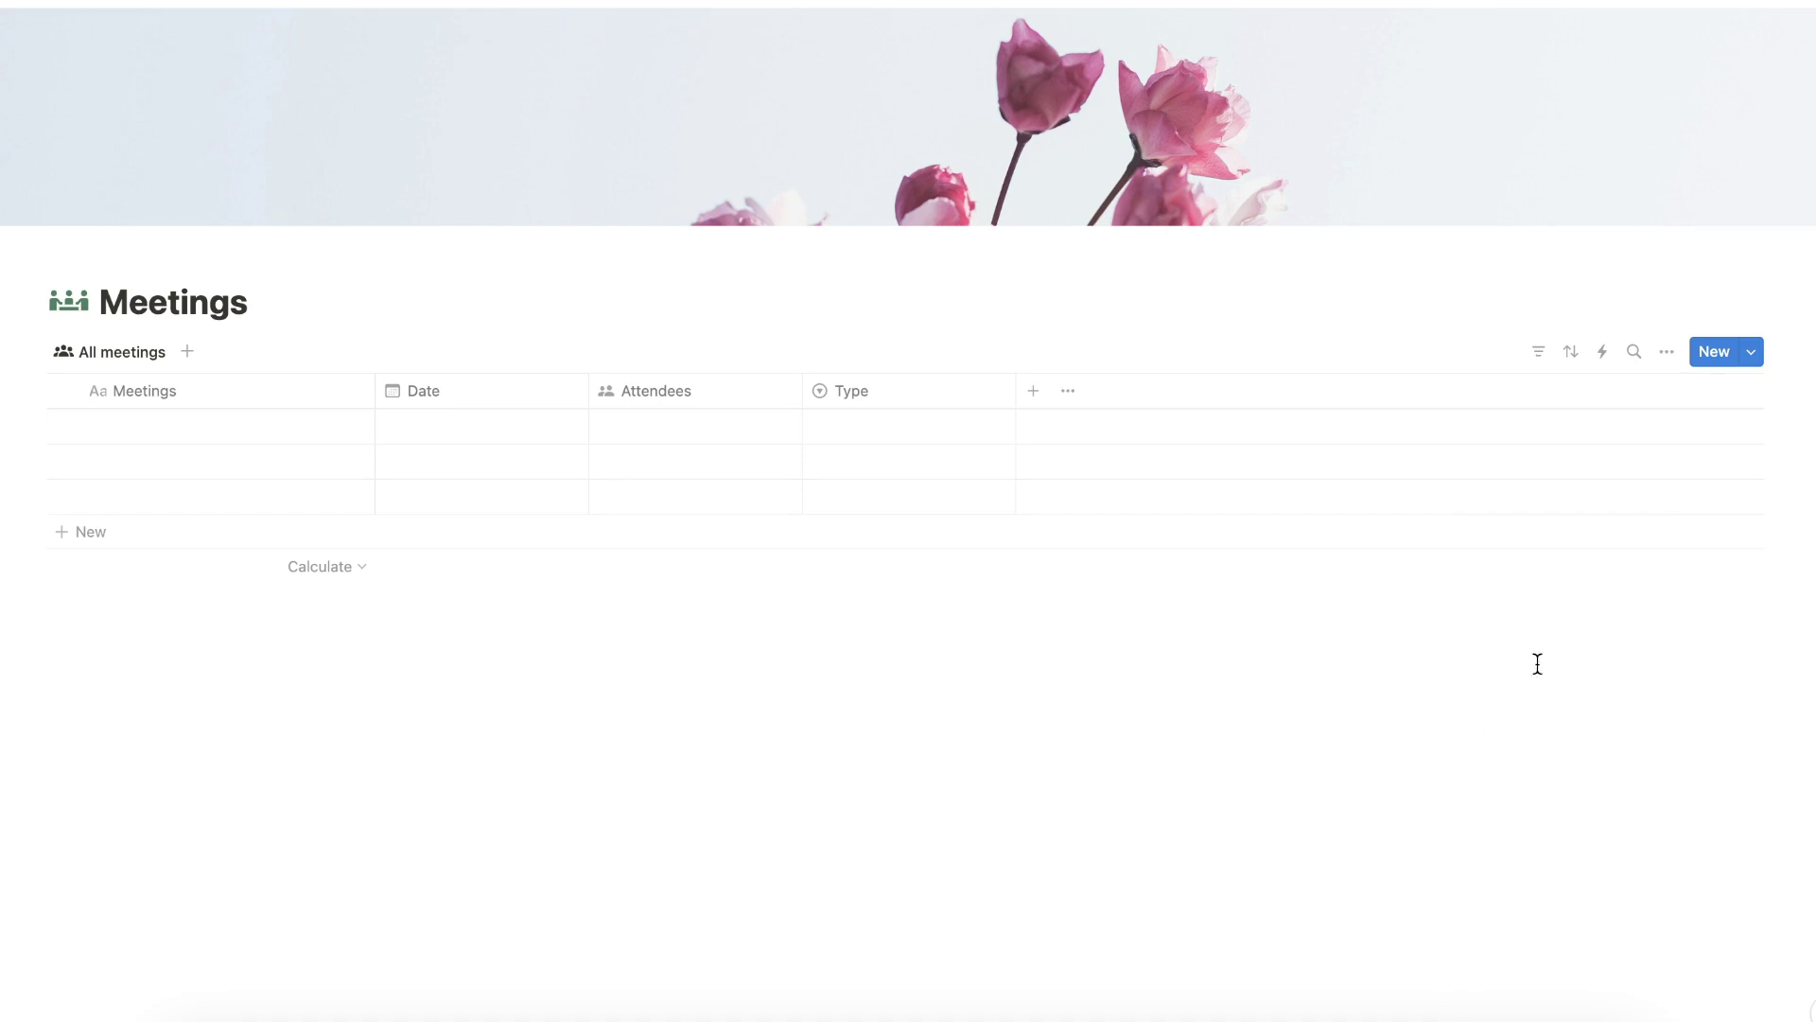
pyautogui.click(1567, 356)
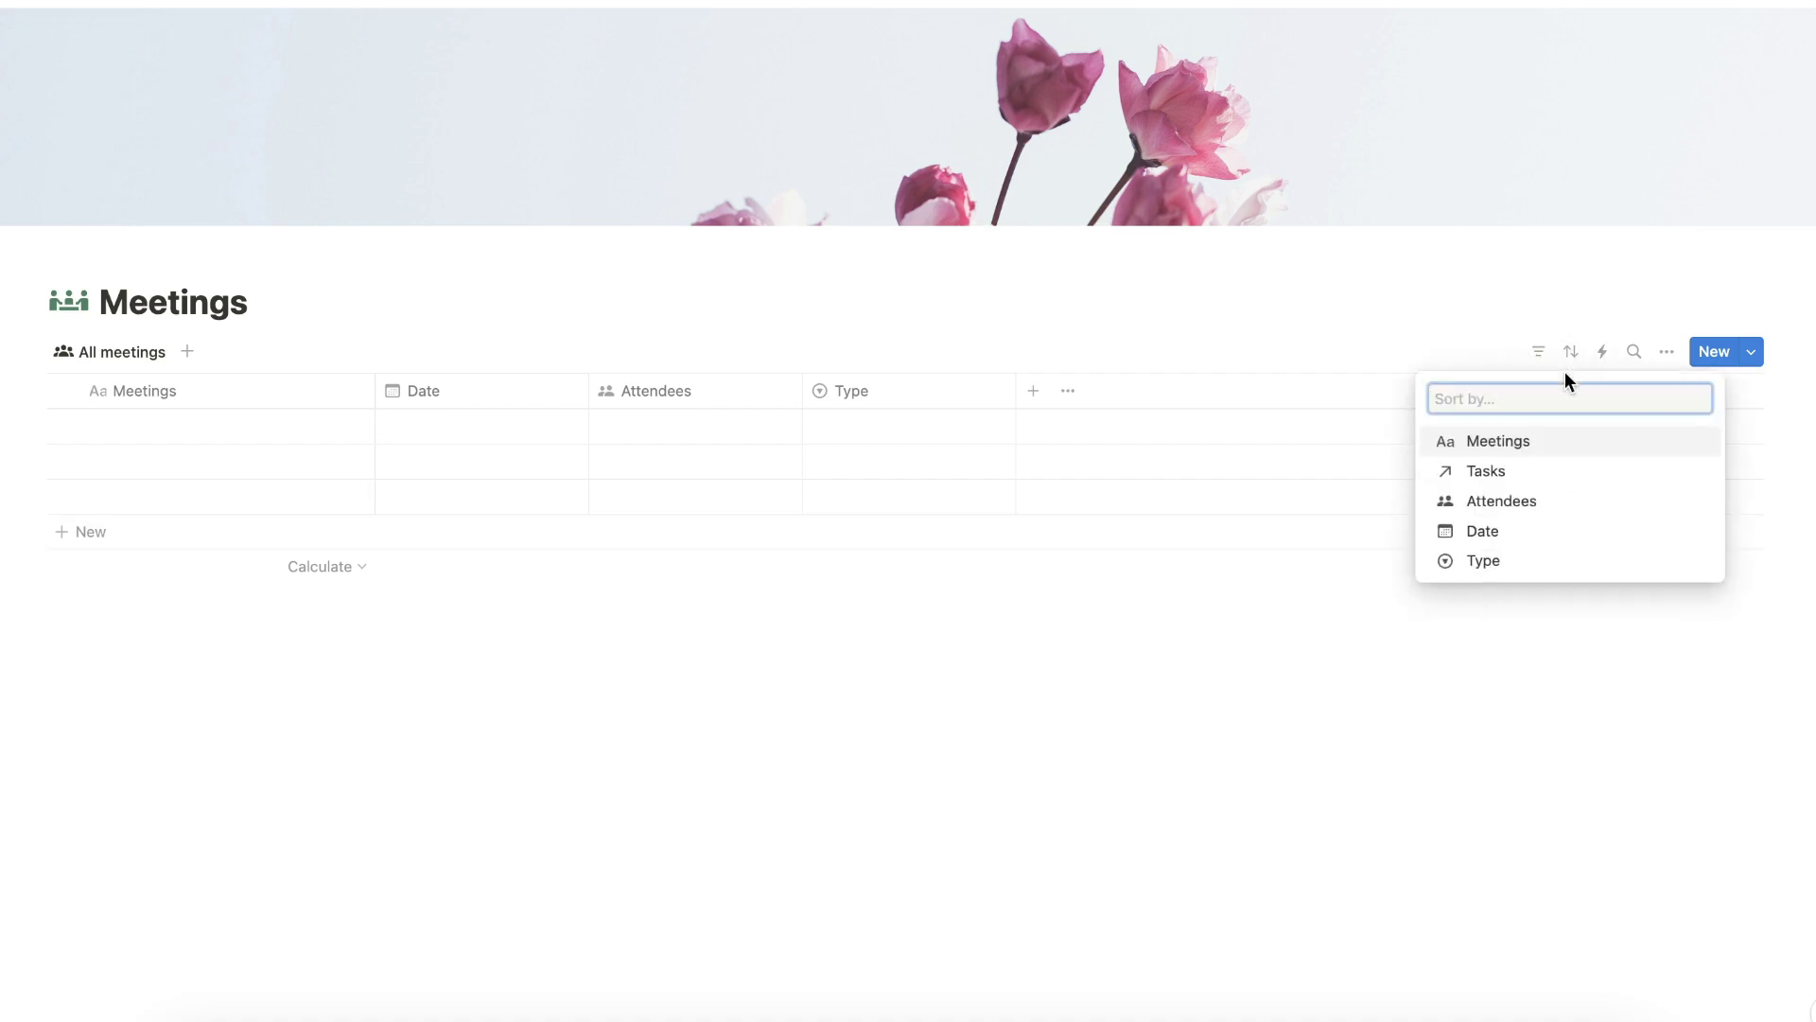
# Step: Sort the All meetings view by Date descending and save the sort for everyone
pyautogui.click(1513, 547)
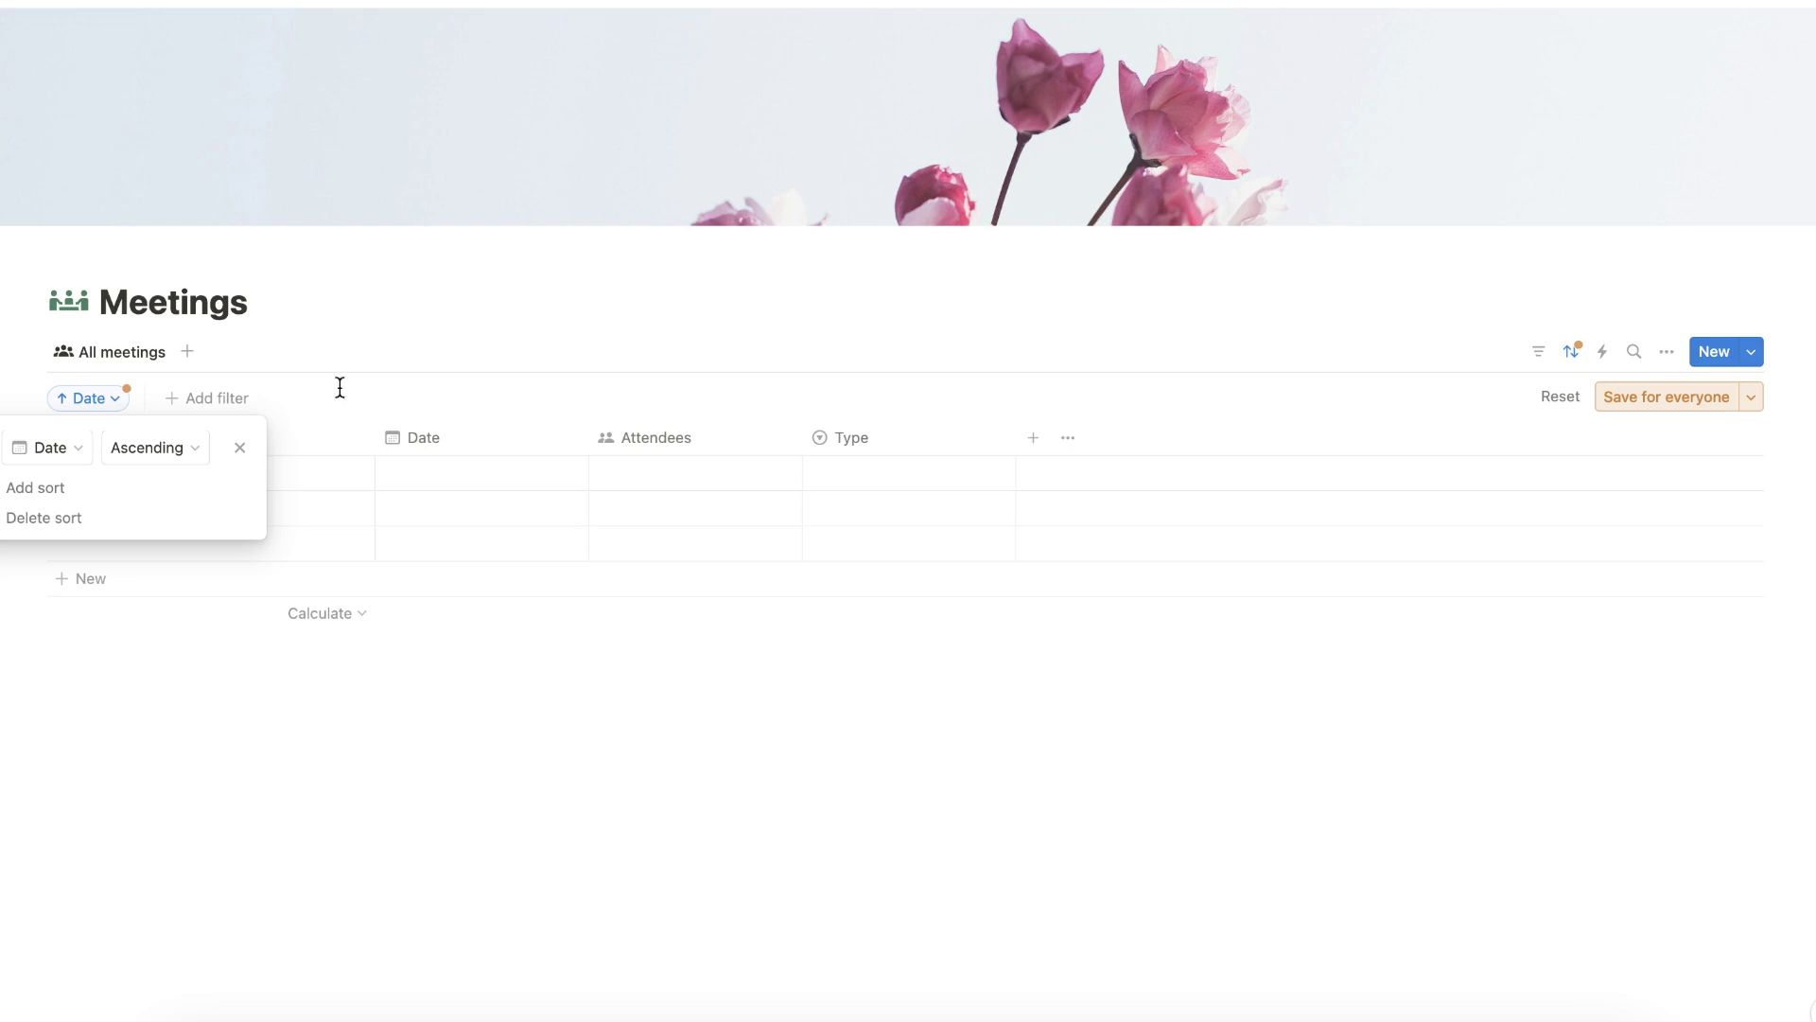
pyautogui.click(159, 451)
pyautogui.click(174, 514)
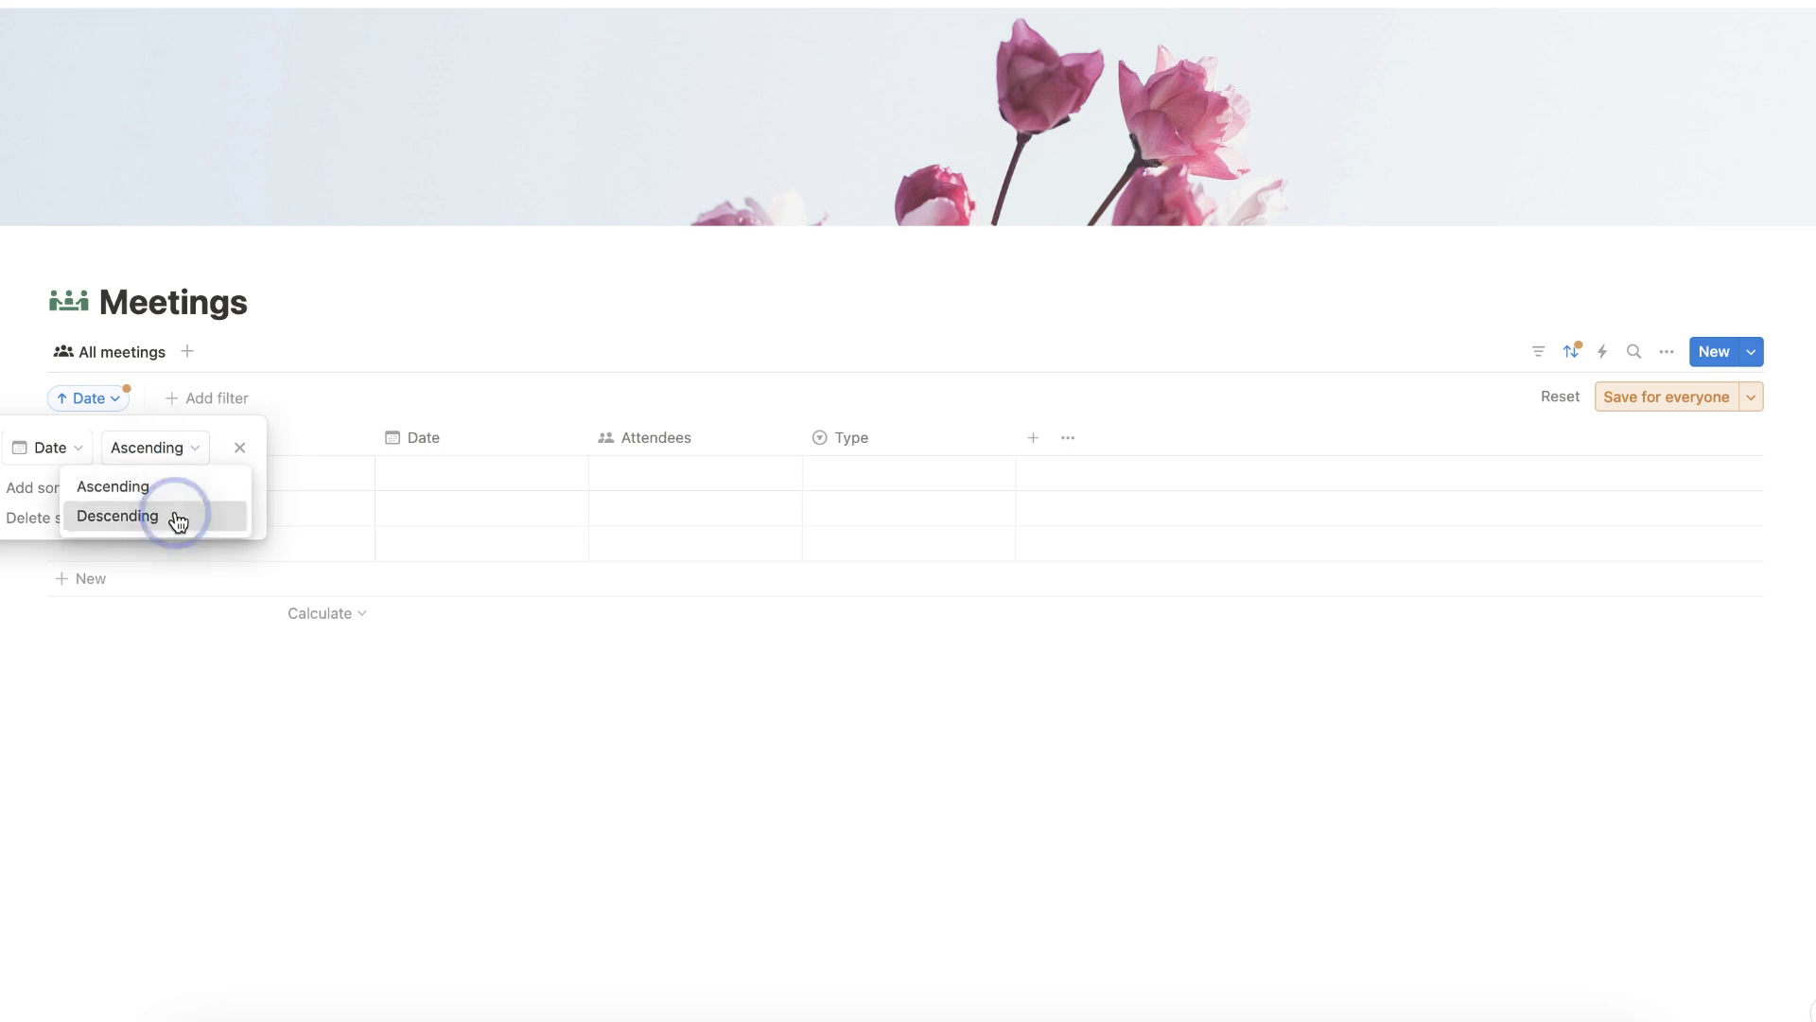
pyautogui.click(389, 340)
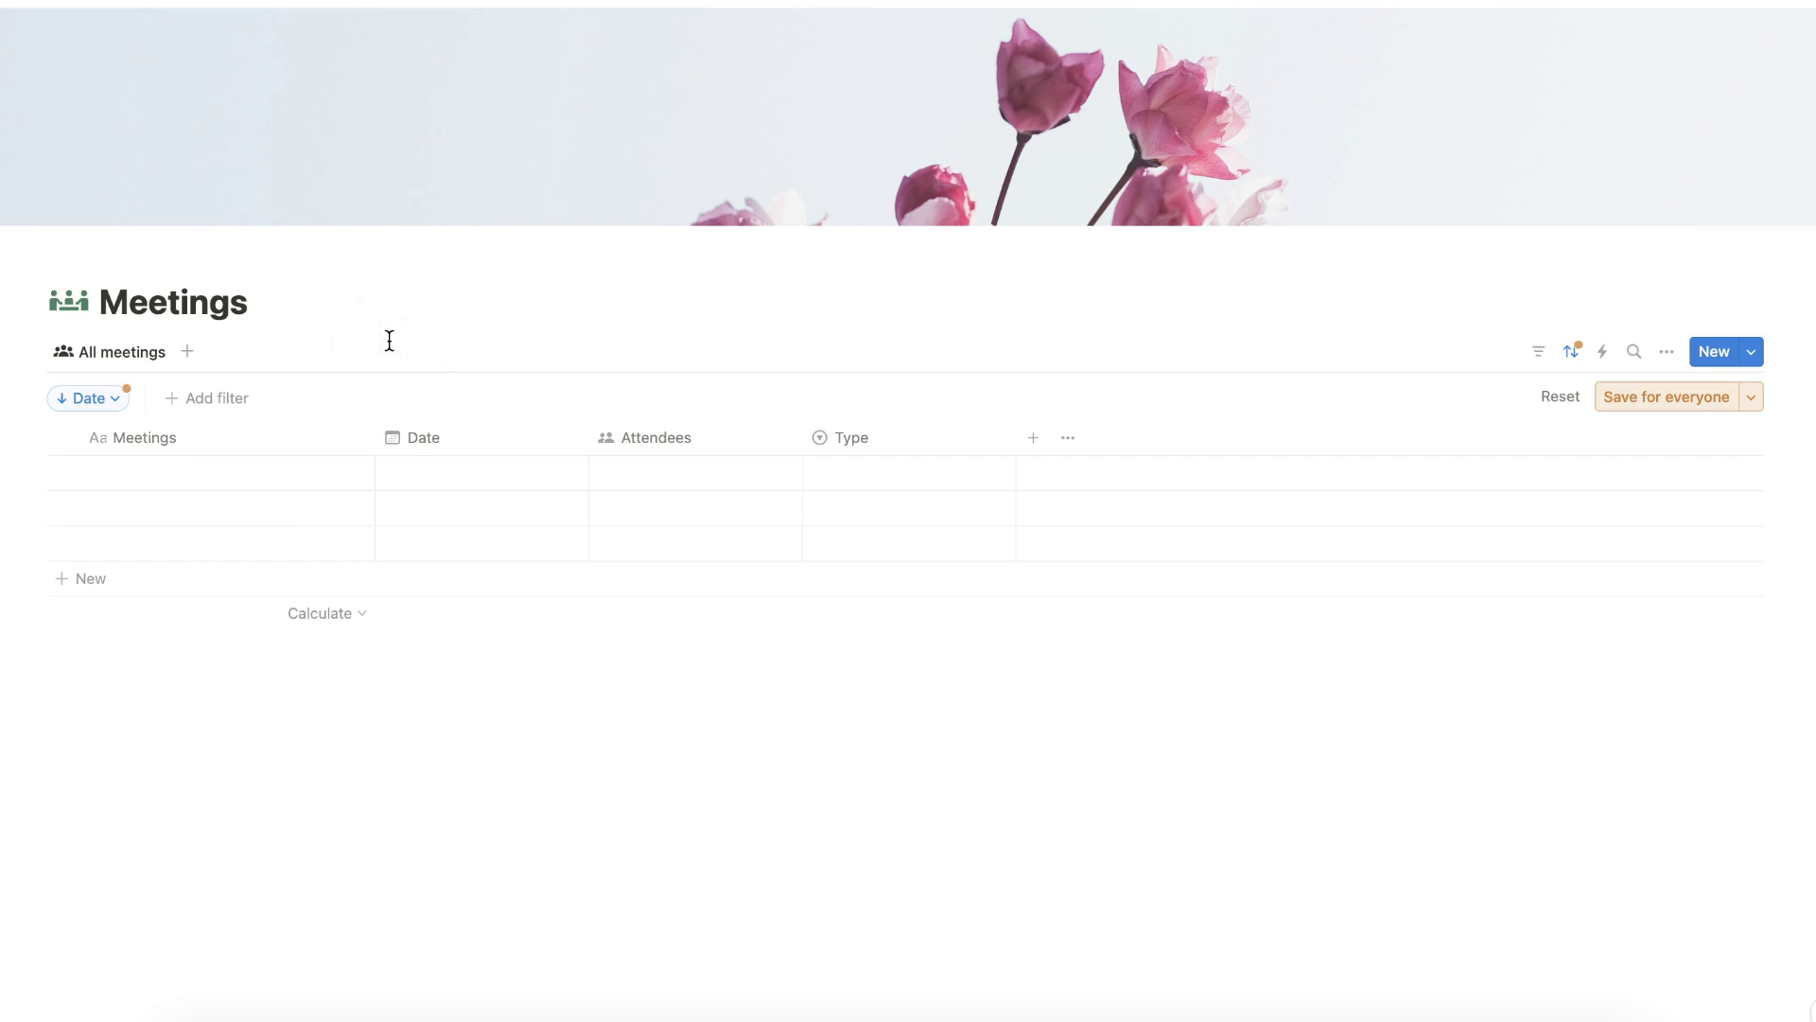
pyautogui.click(1637, 396)
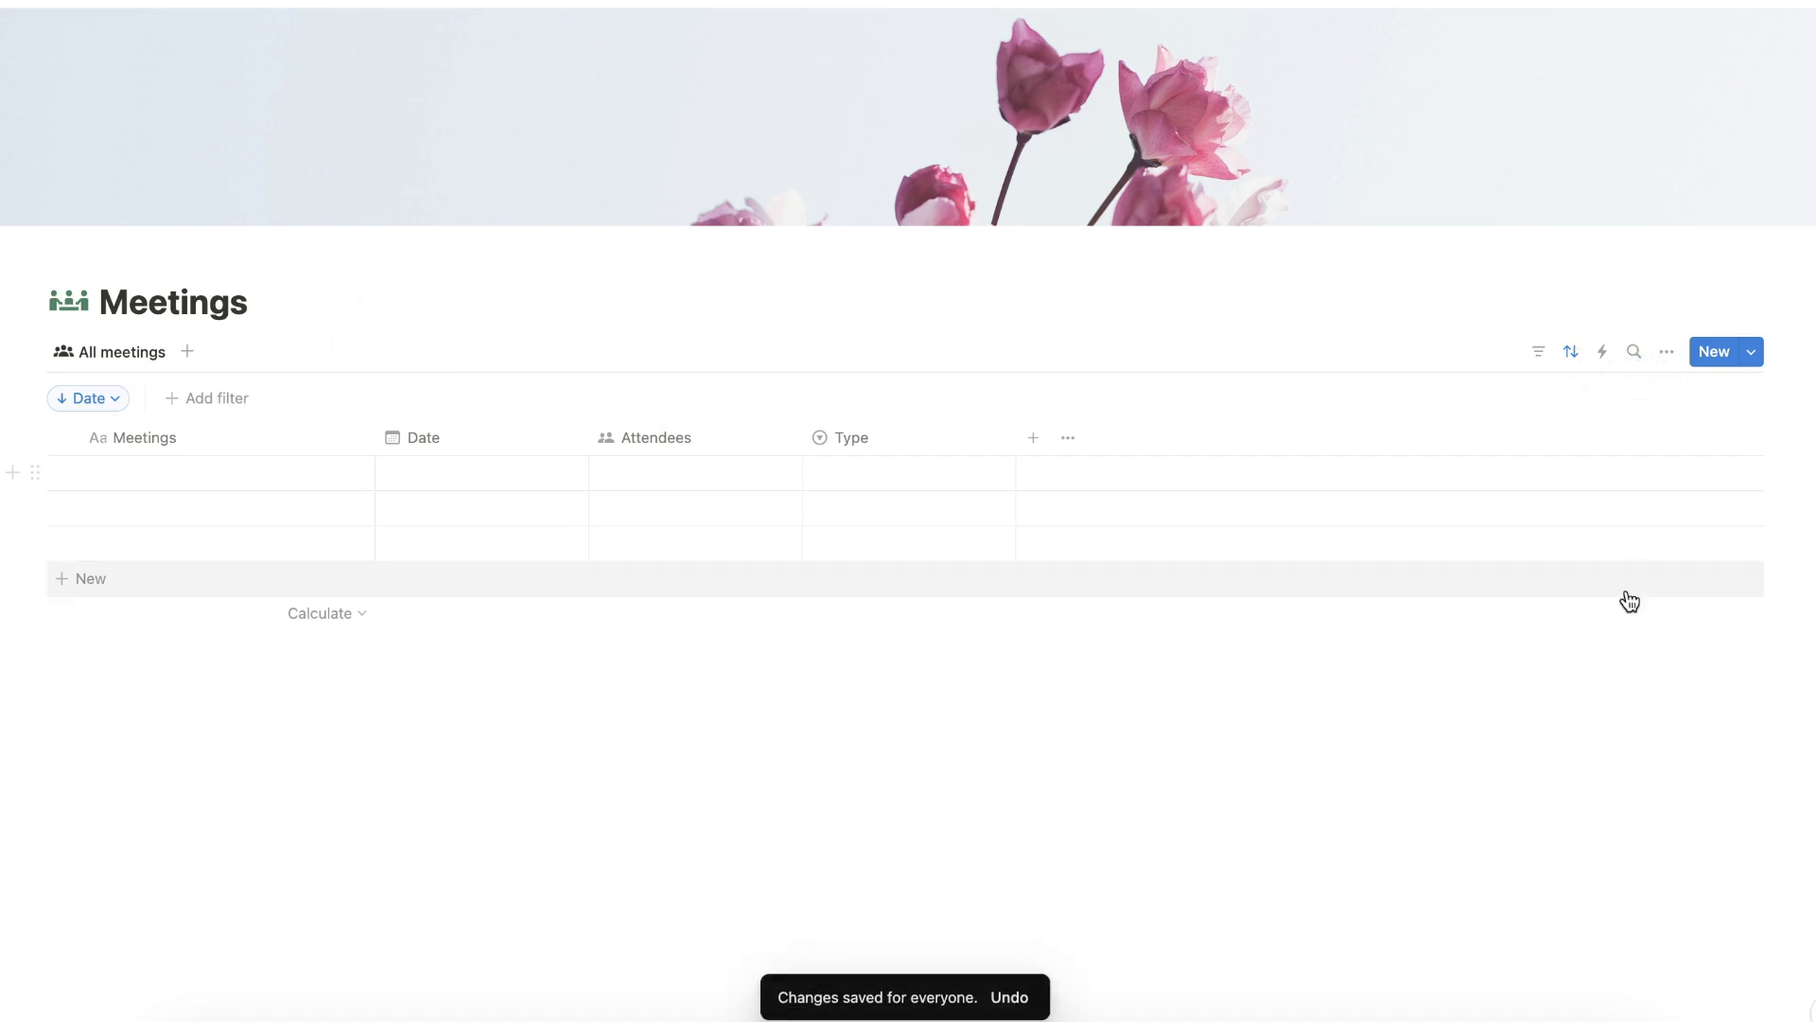
pyautogui.click(1572, 354)
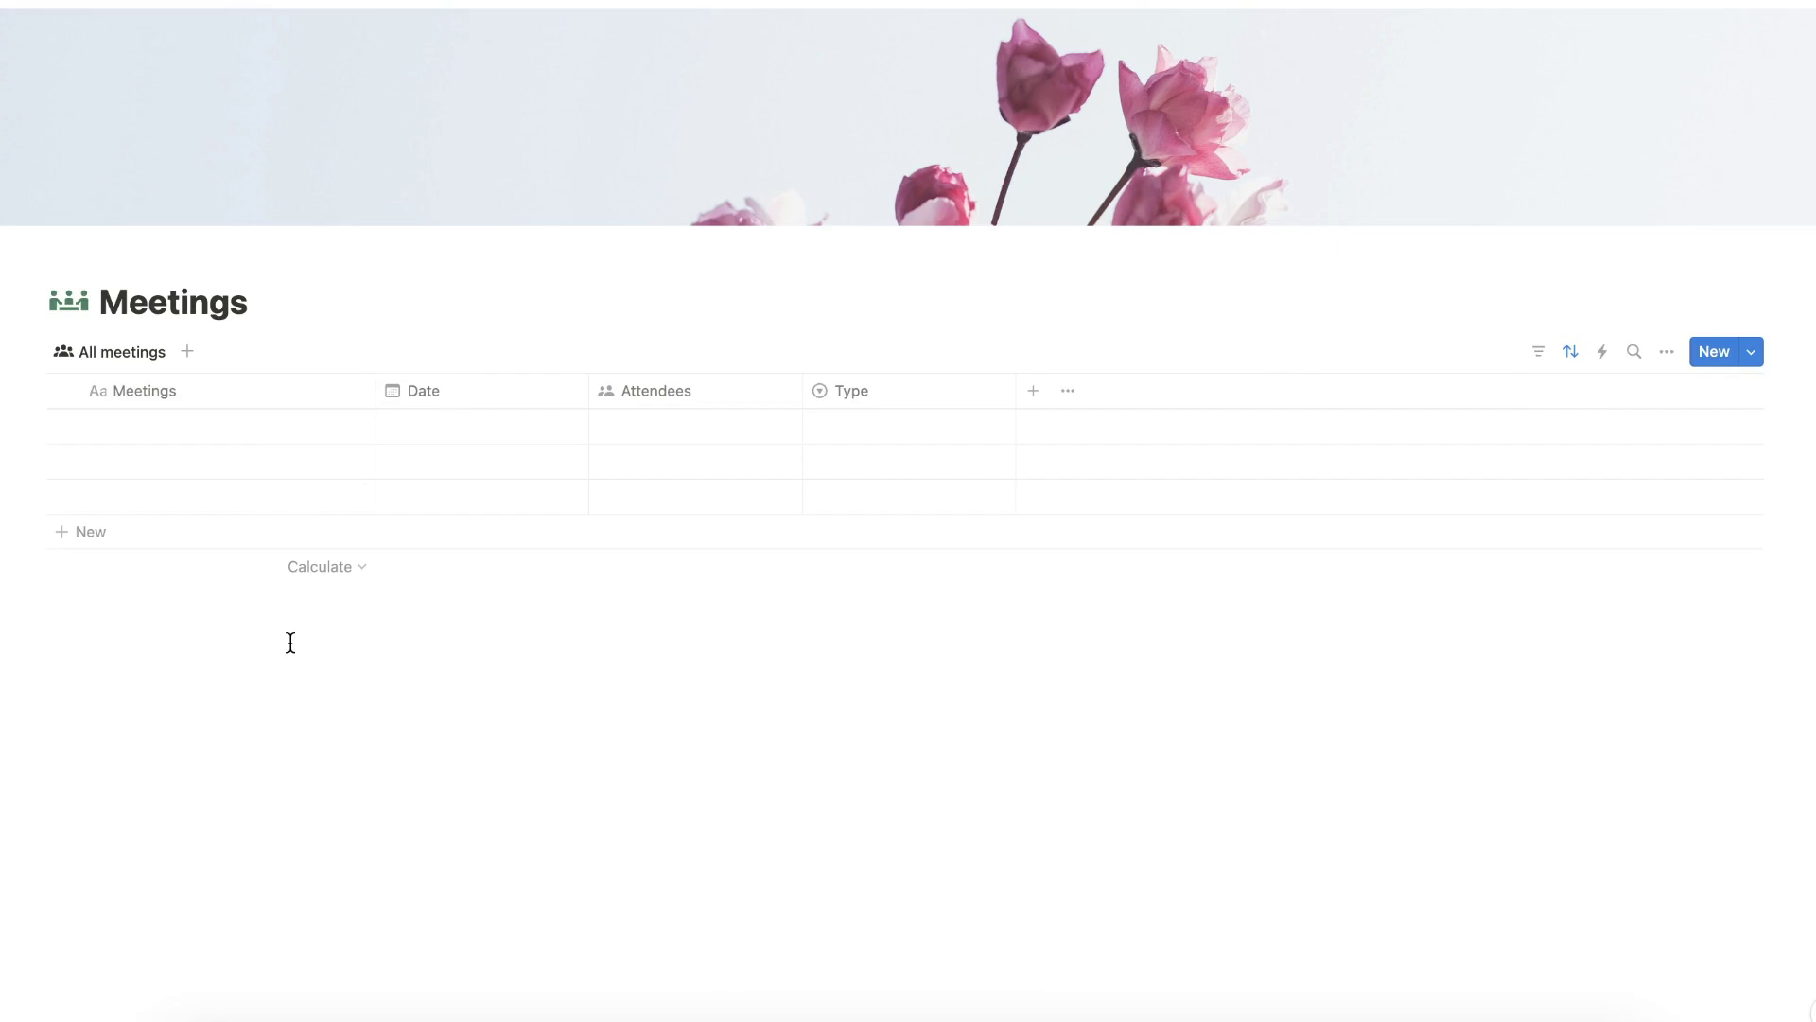
pyautogui.click(1751, 352)
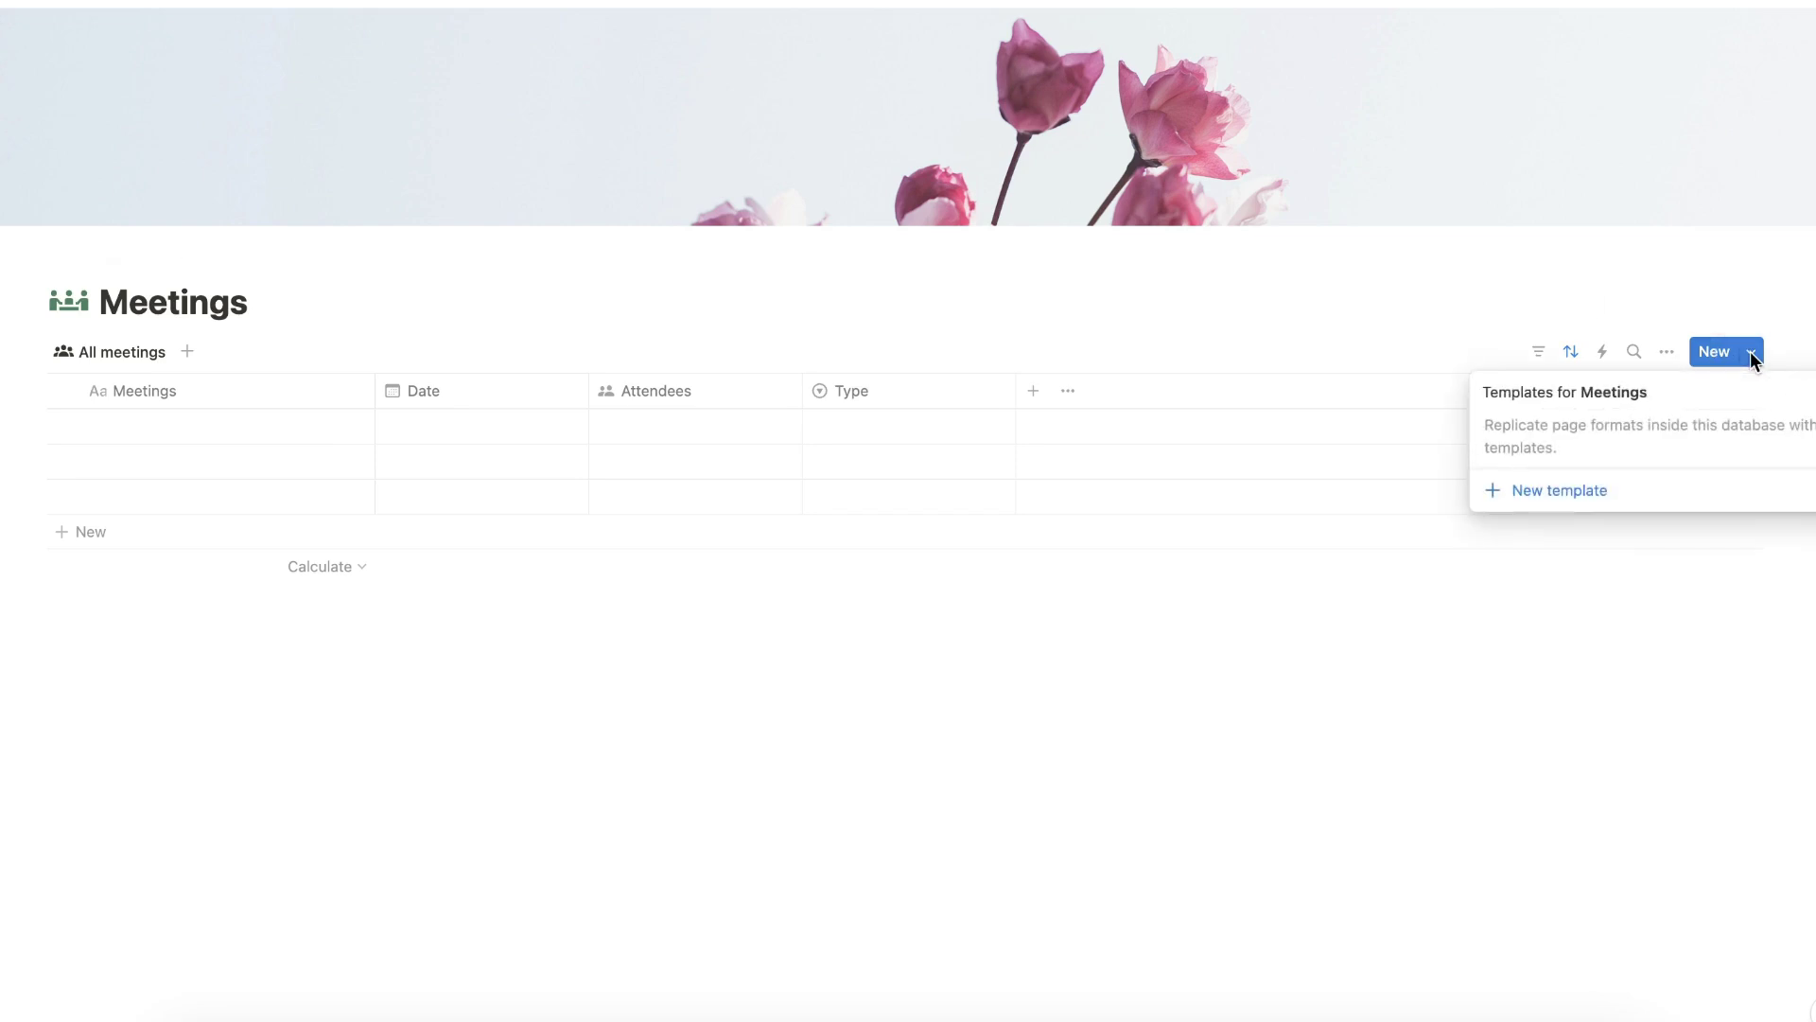
# Step: Create a new Meetings template titled 'Meeting' with the group-meeting icon
pyautogui.click(1595, 493)
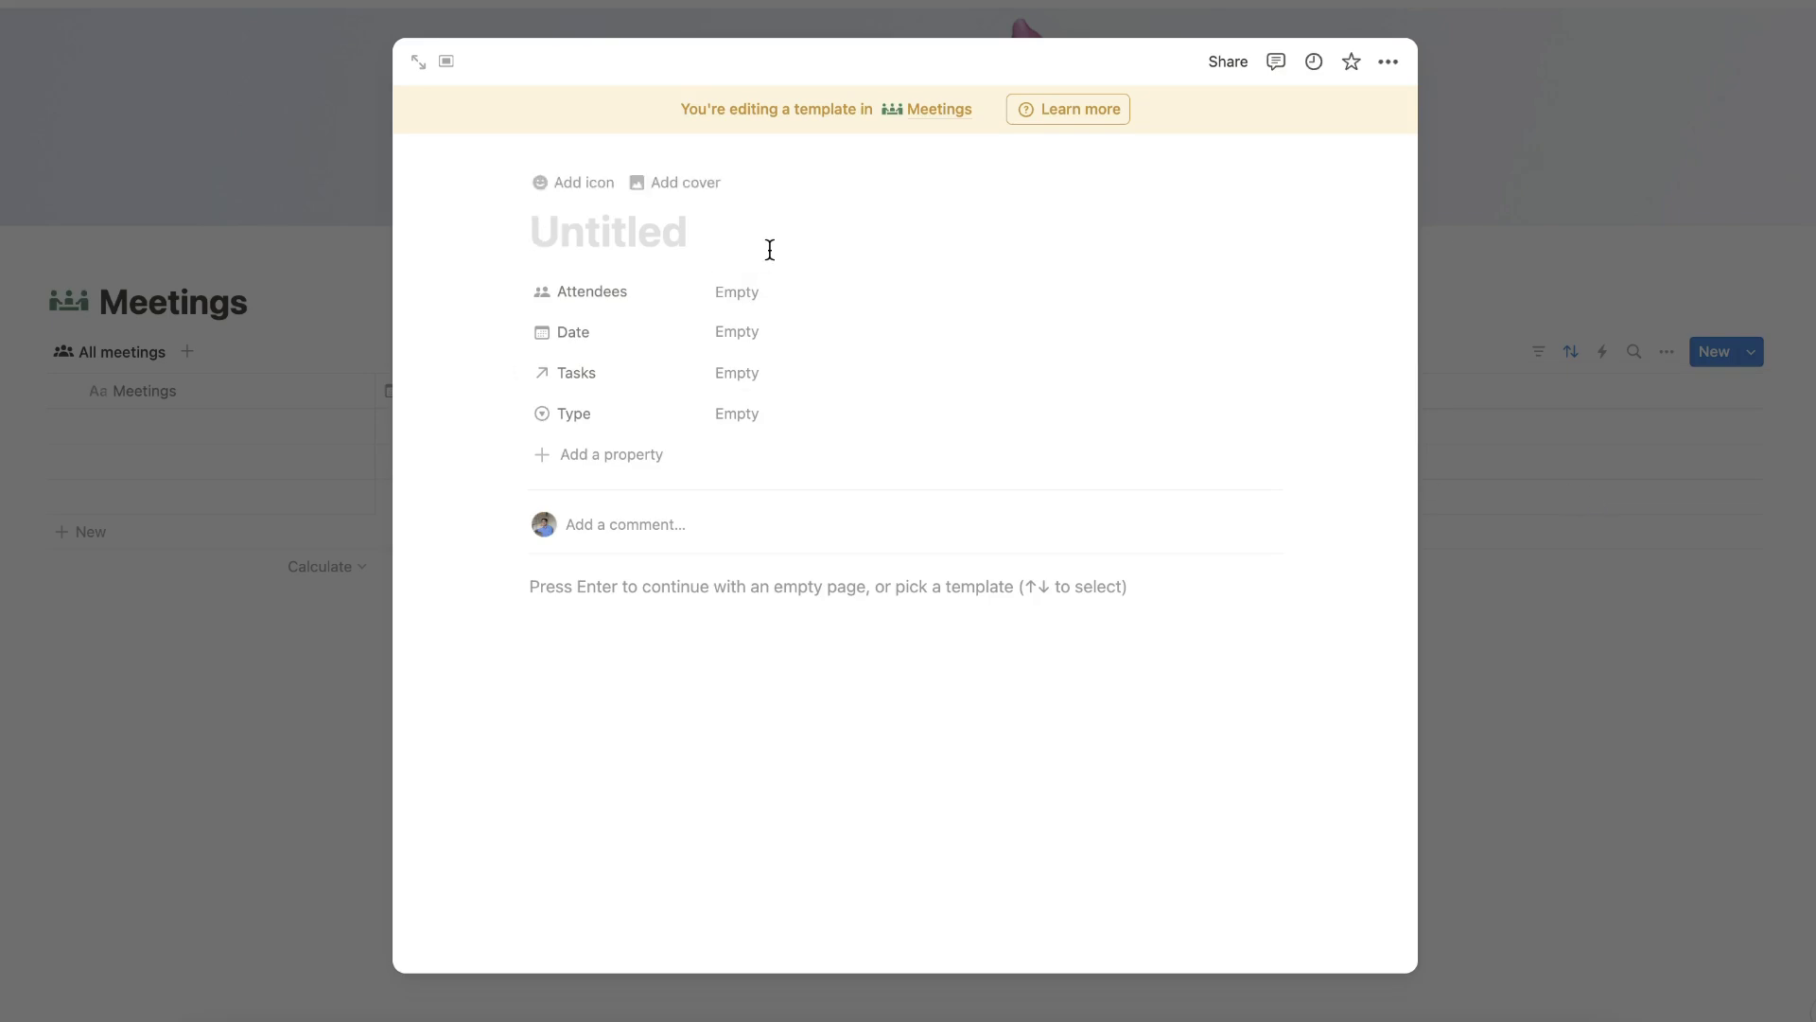
pyautogui.write('M')
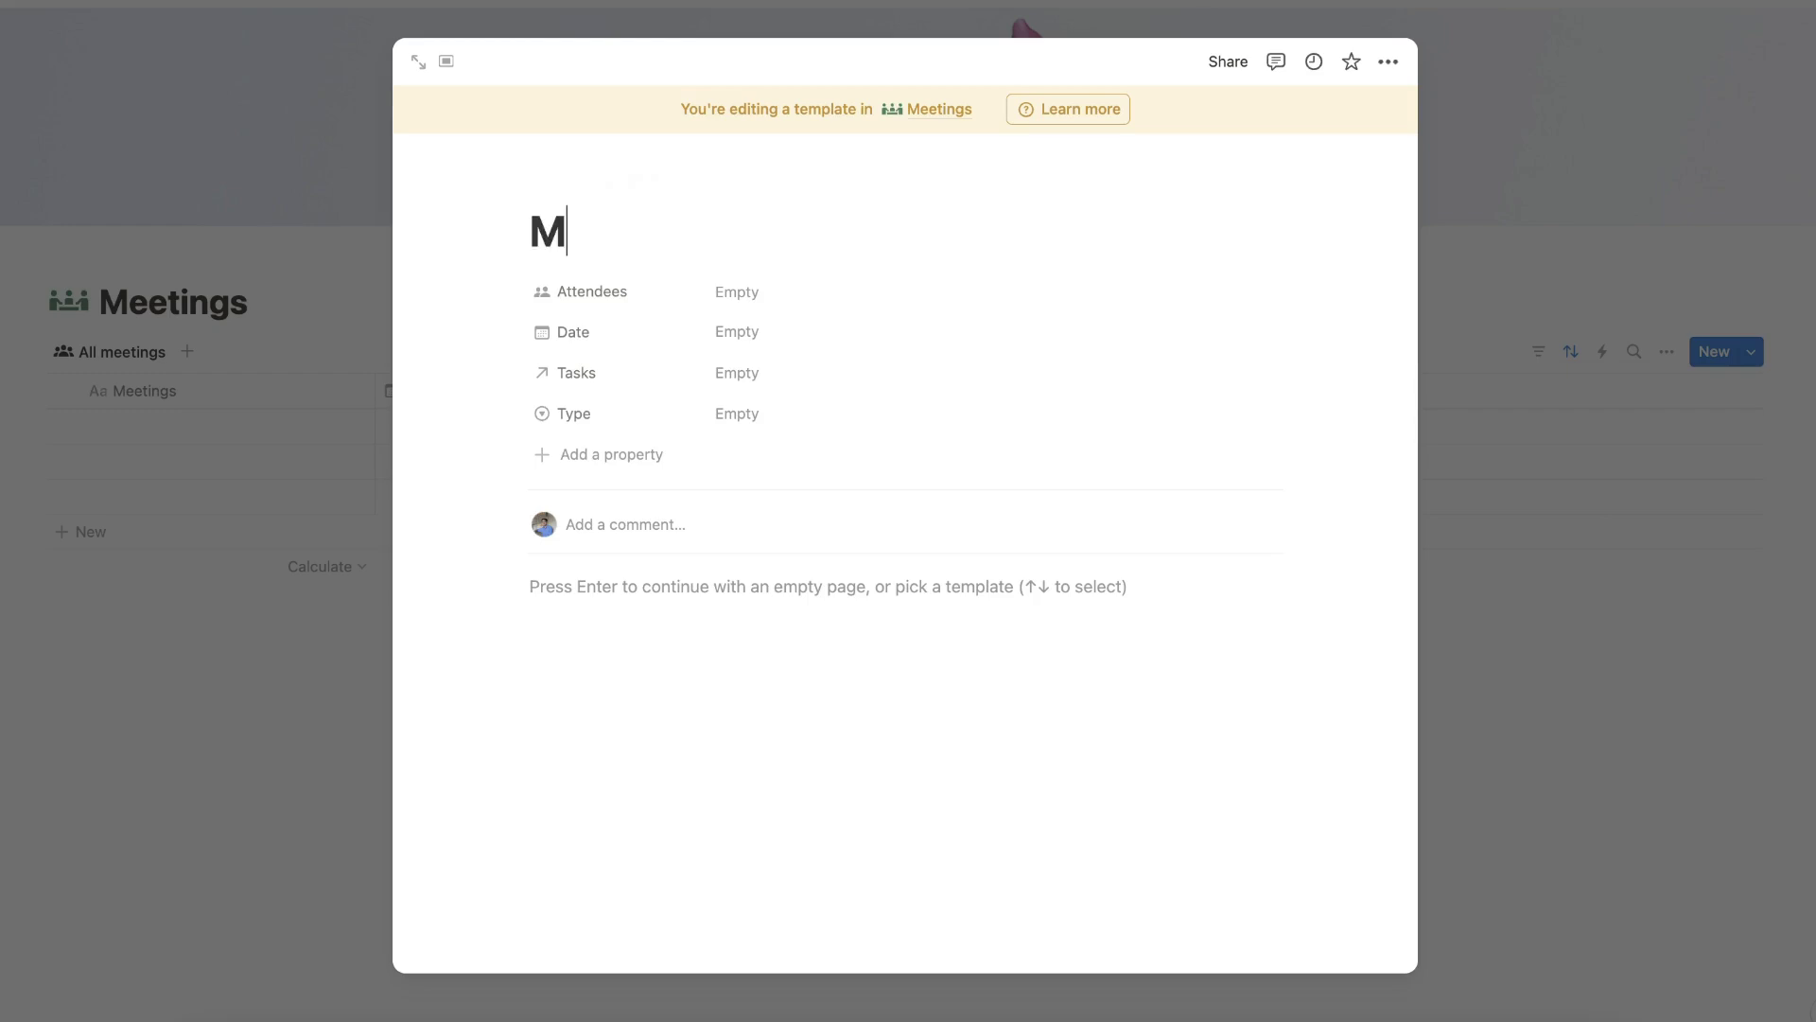
pyautogui.write('eeting')
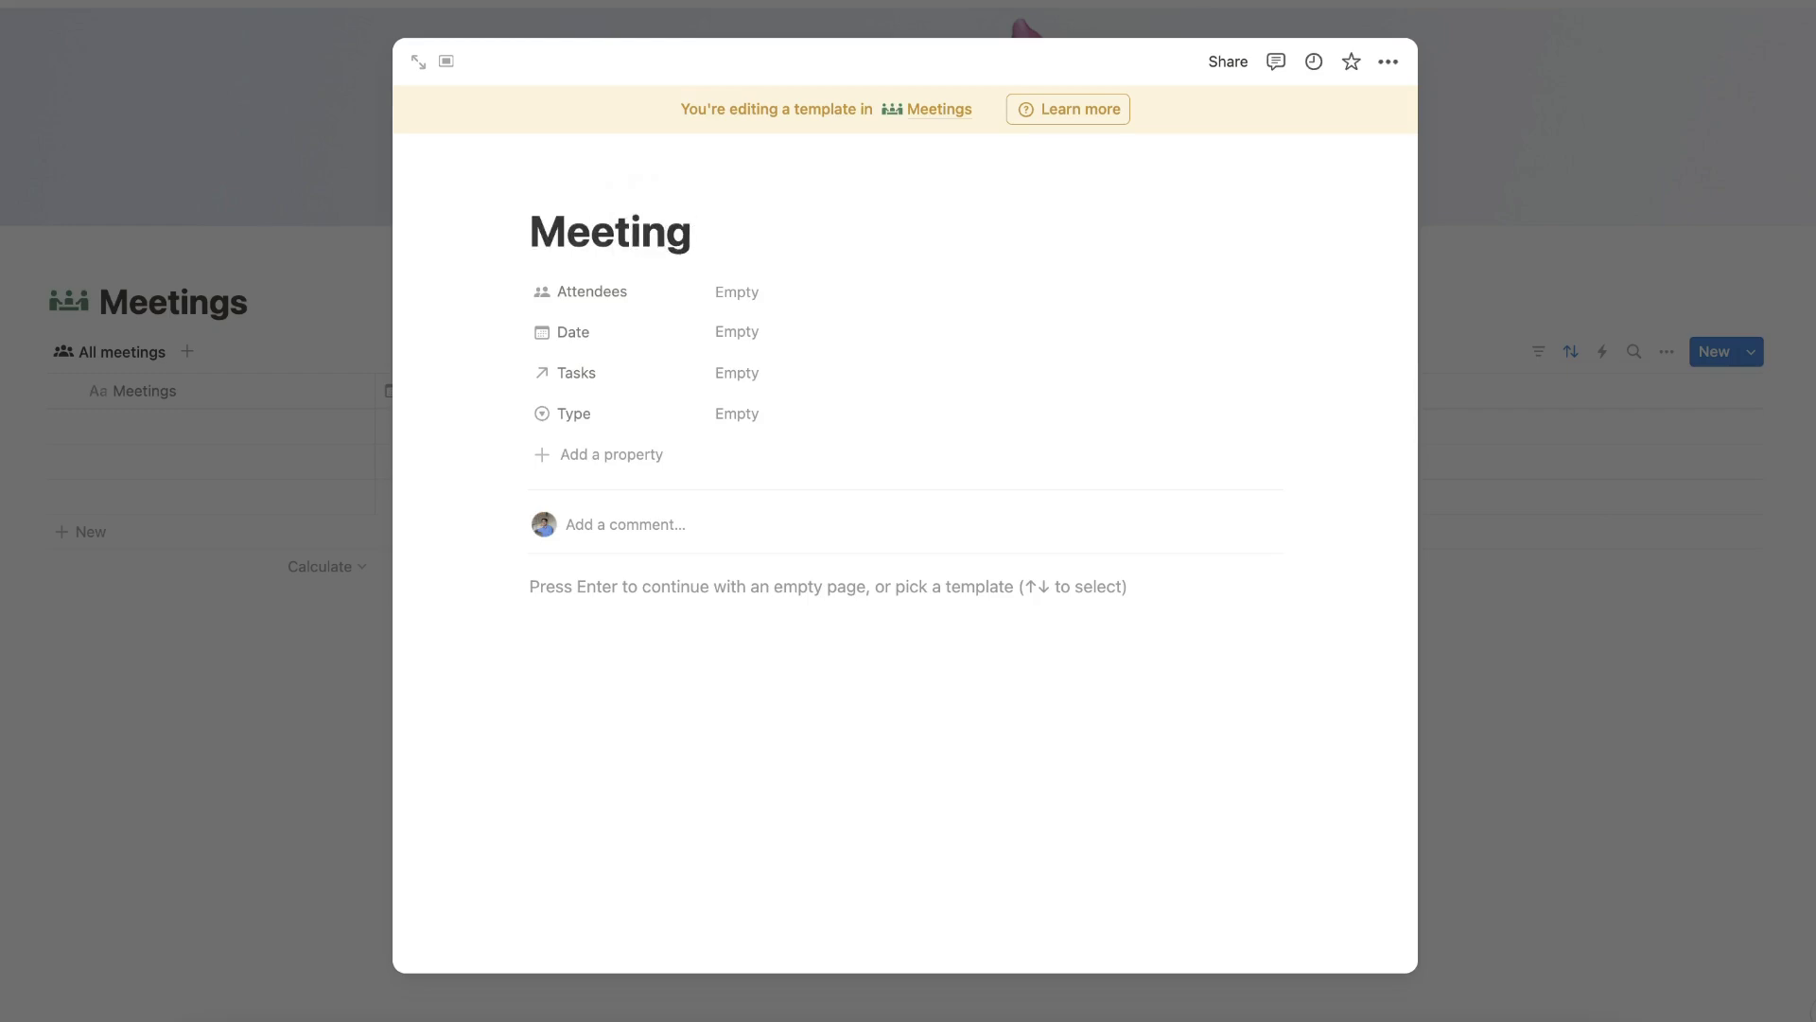
pyautogui.moveTo(750, 195)
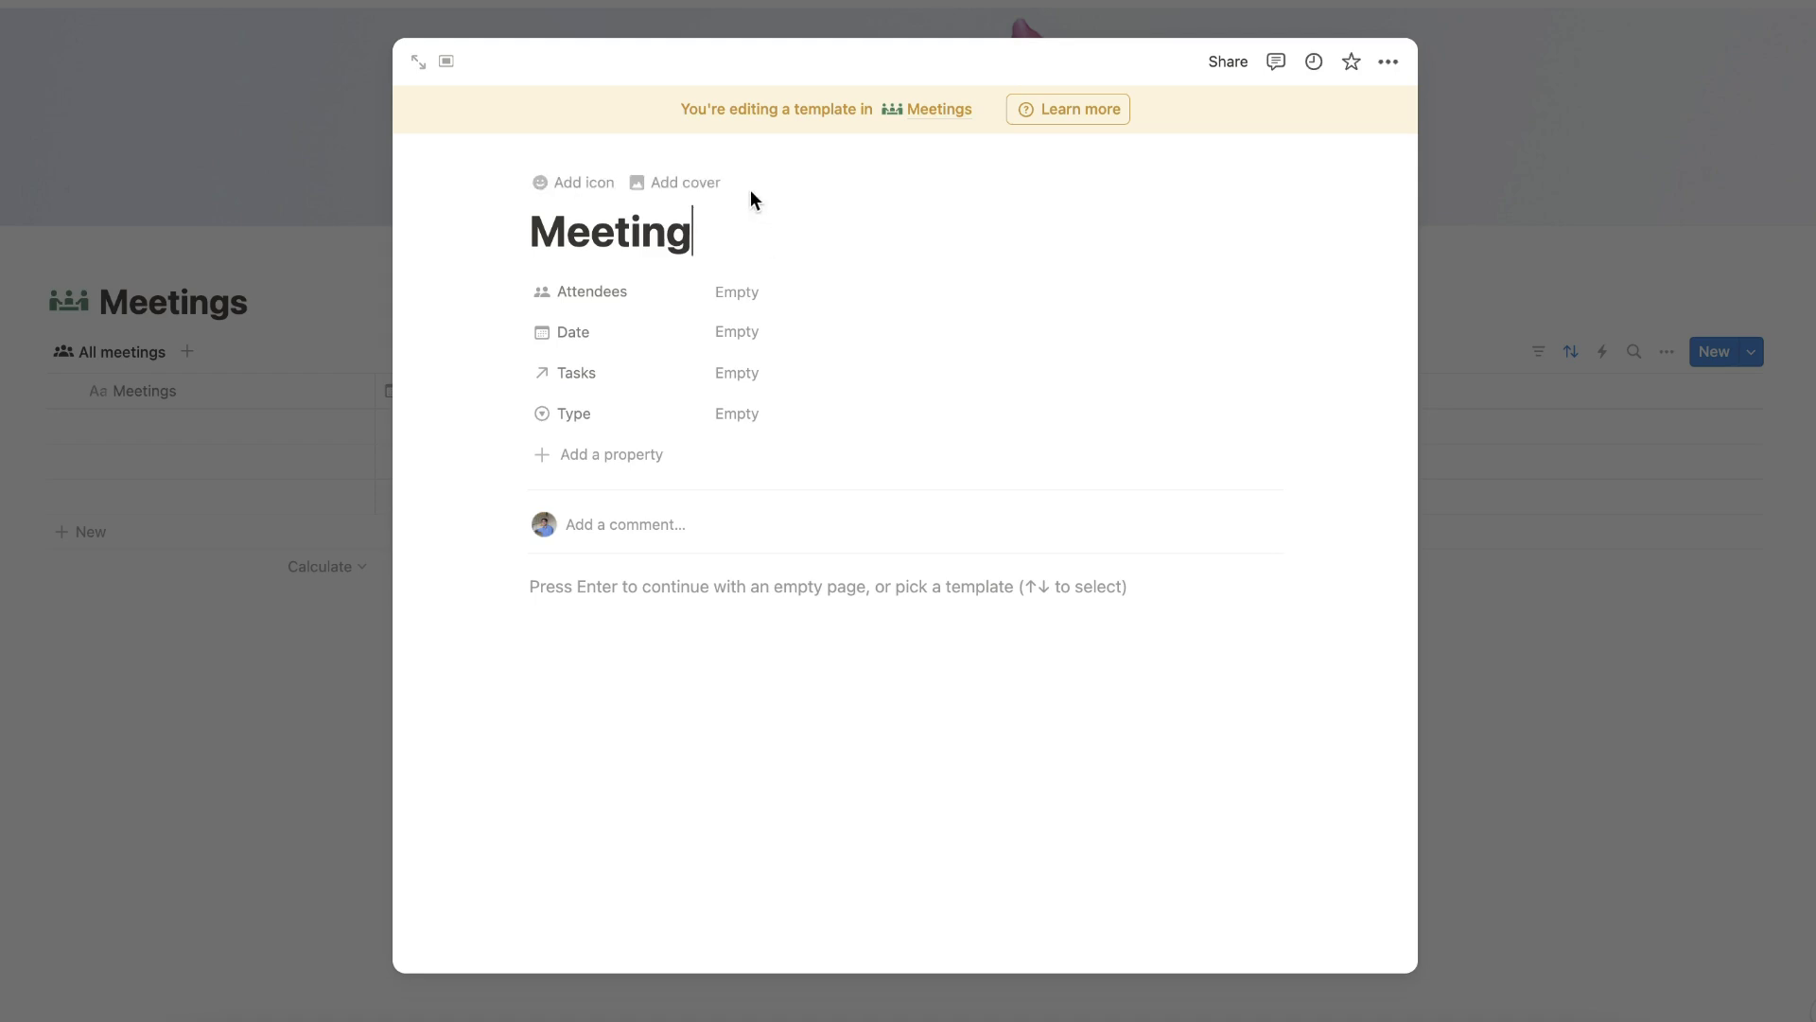
pyautogui.click(592, 185)
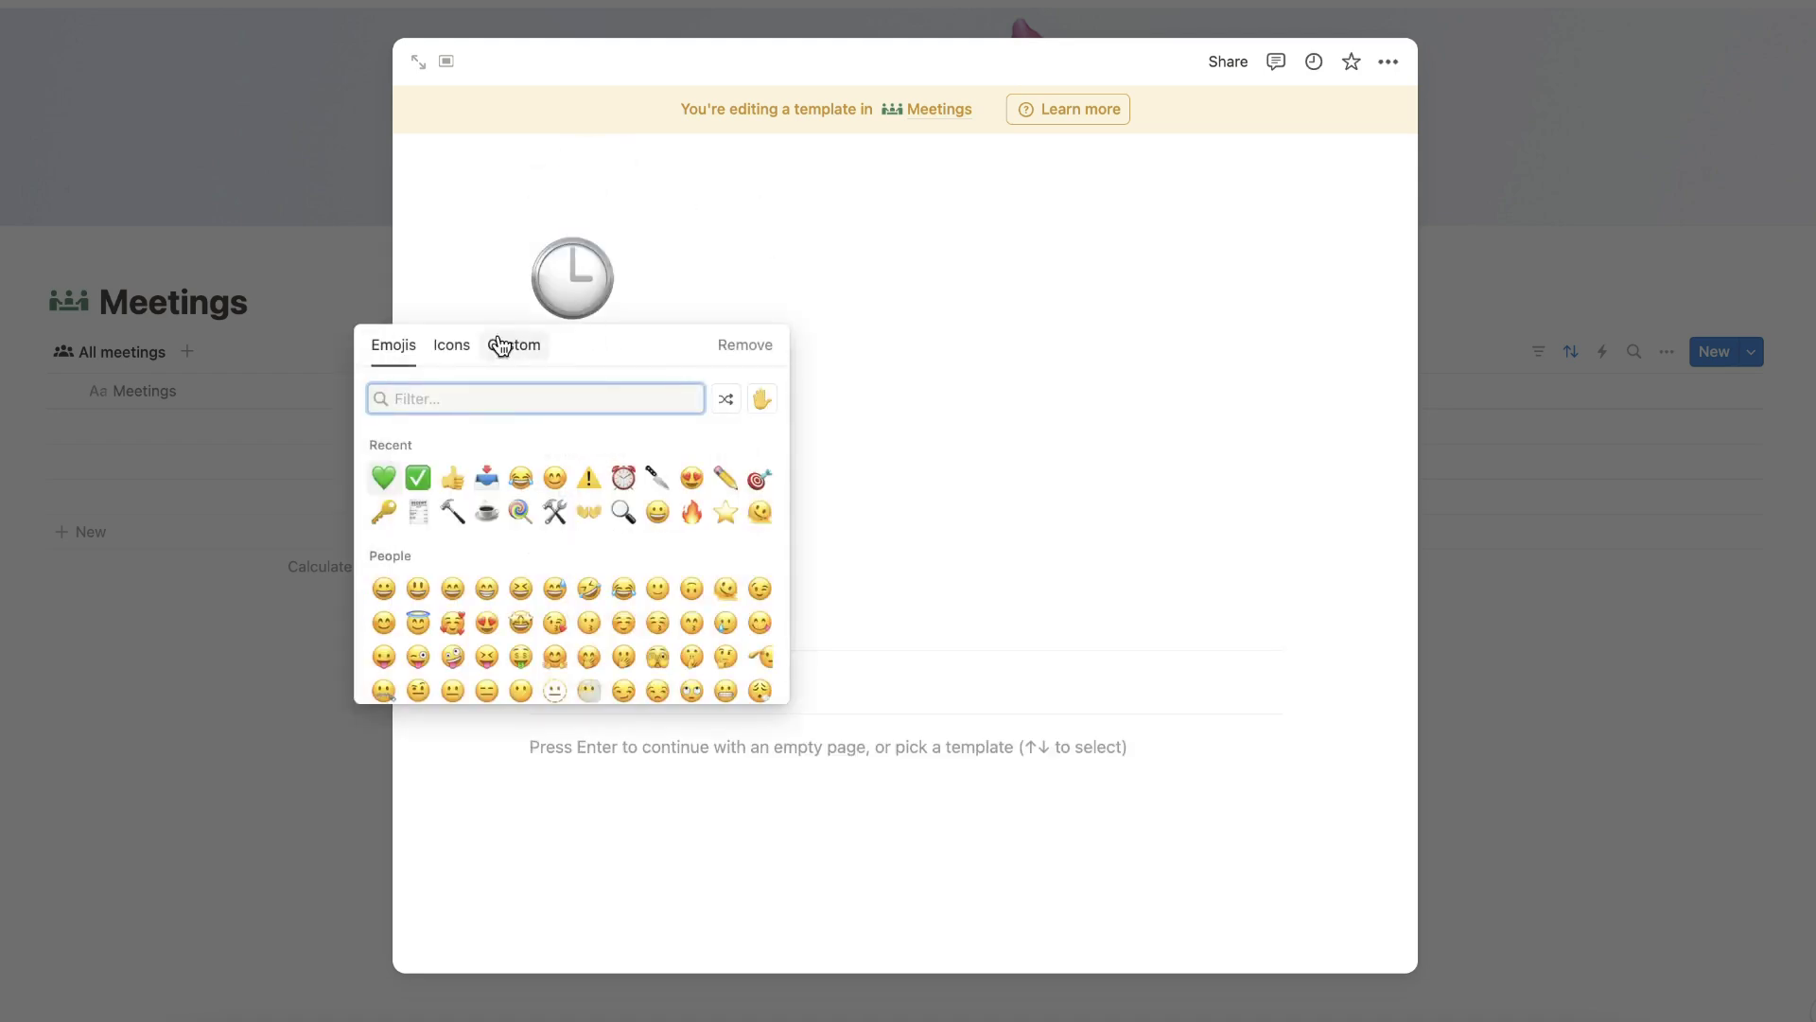
pyautogui.click(454, 350)
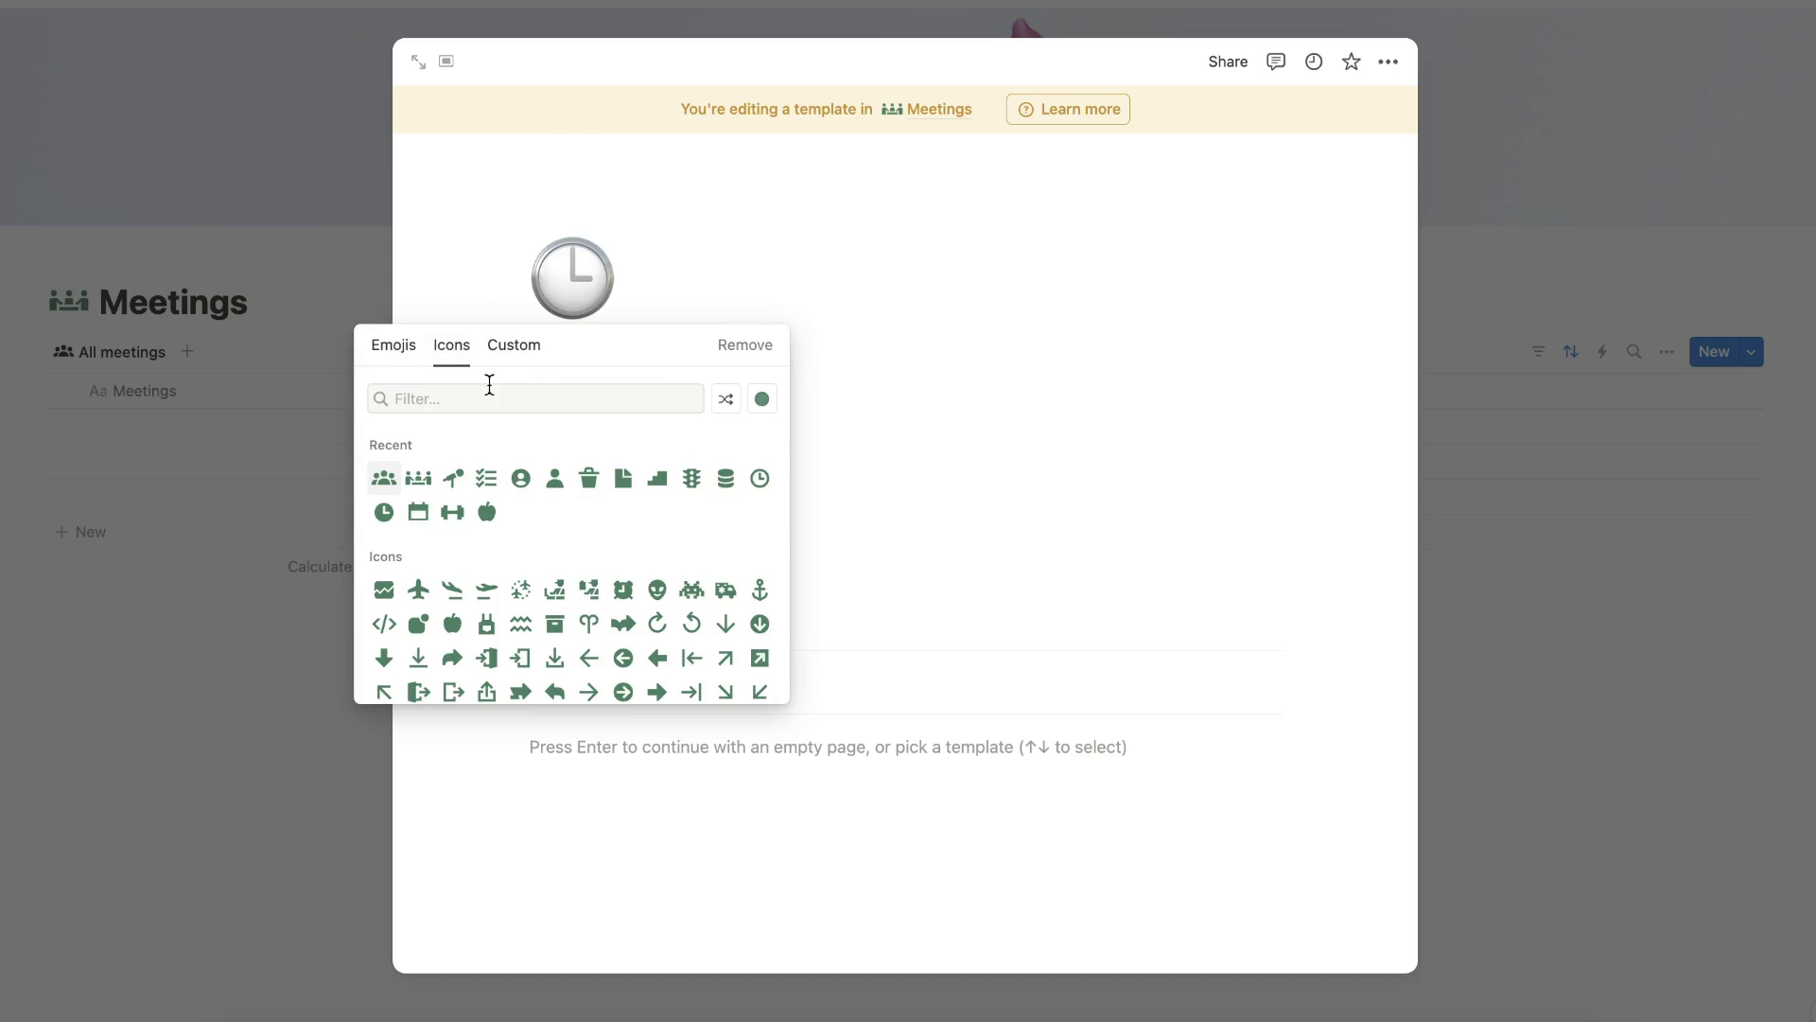
pyautogui.click(418, 475)
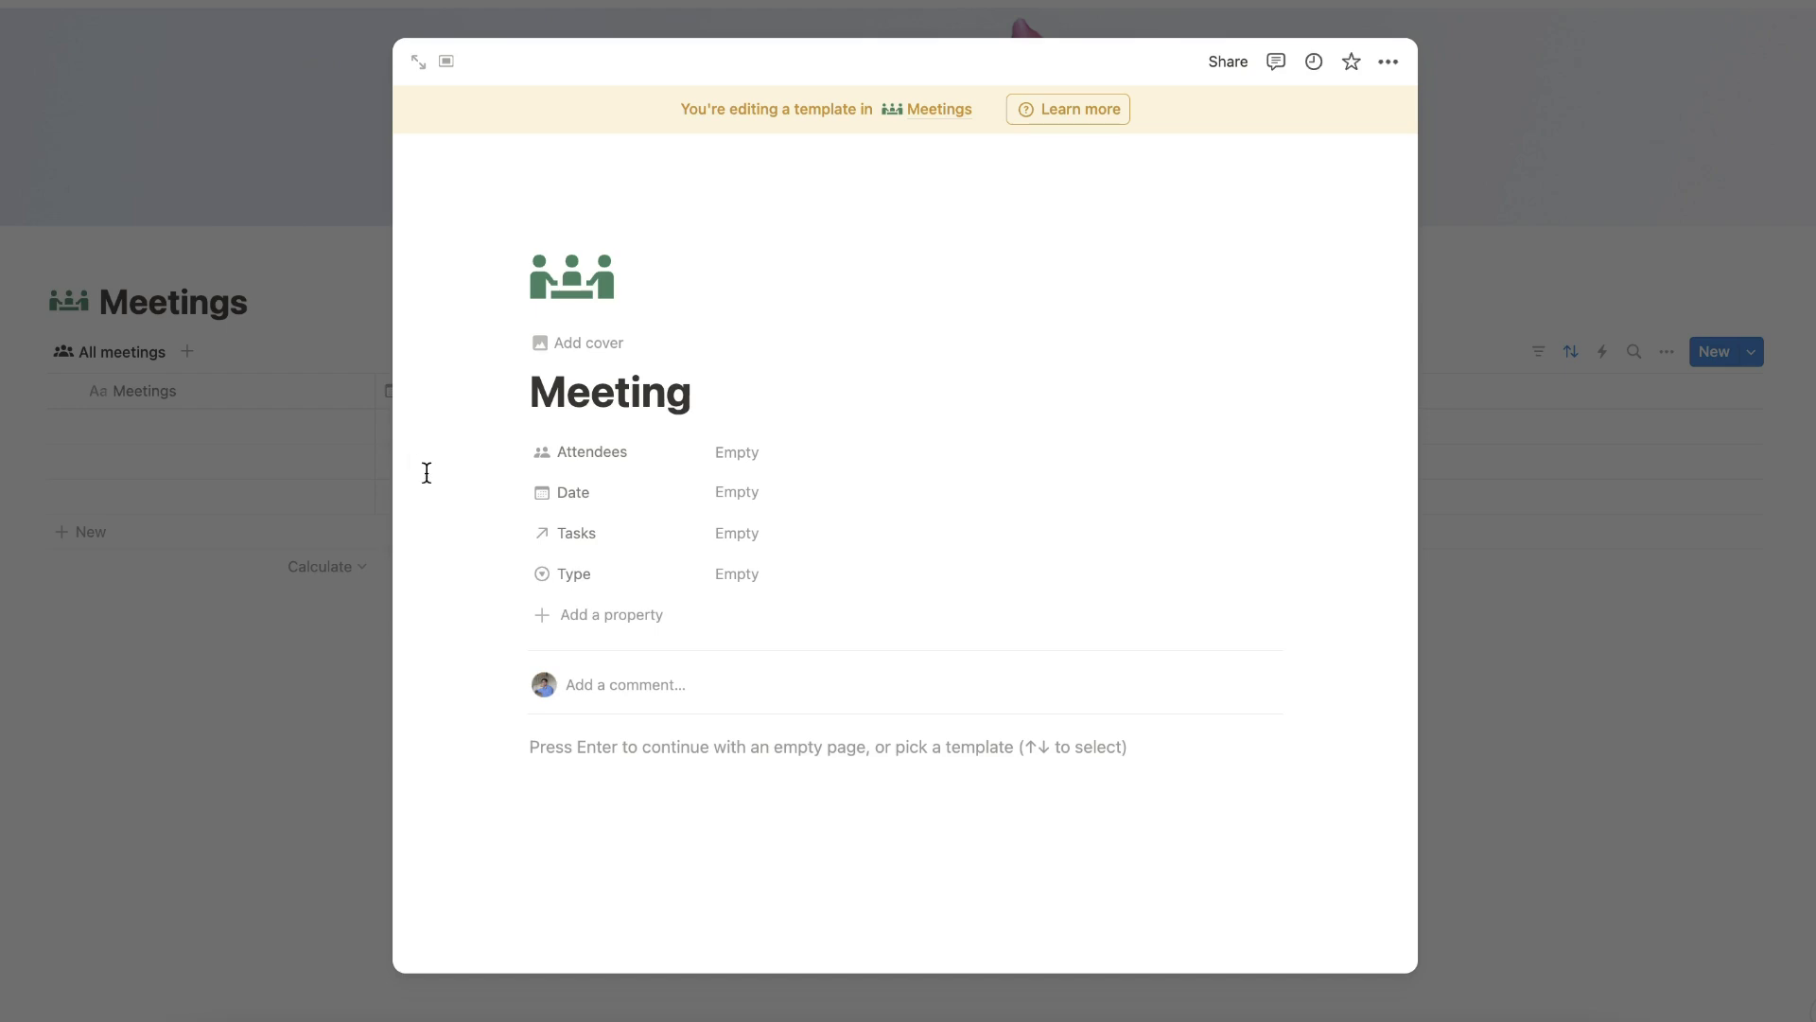
pyautogui.click(625, 791)
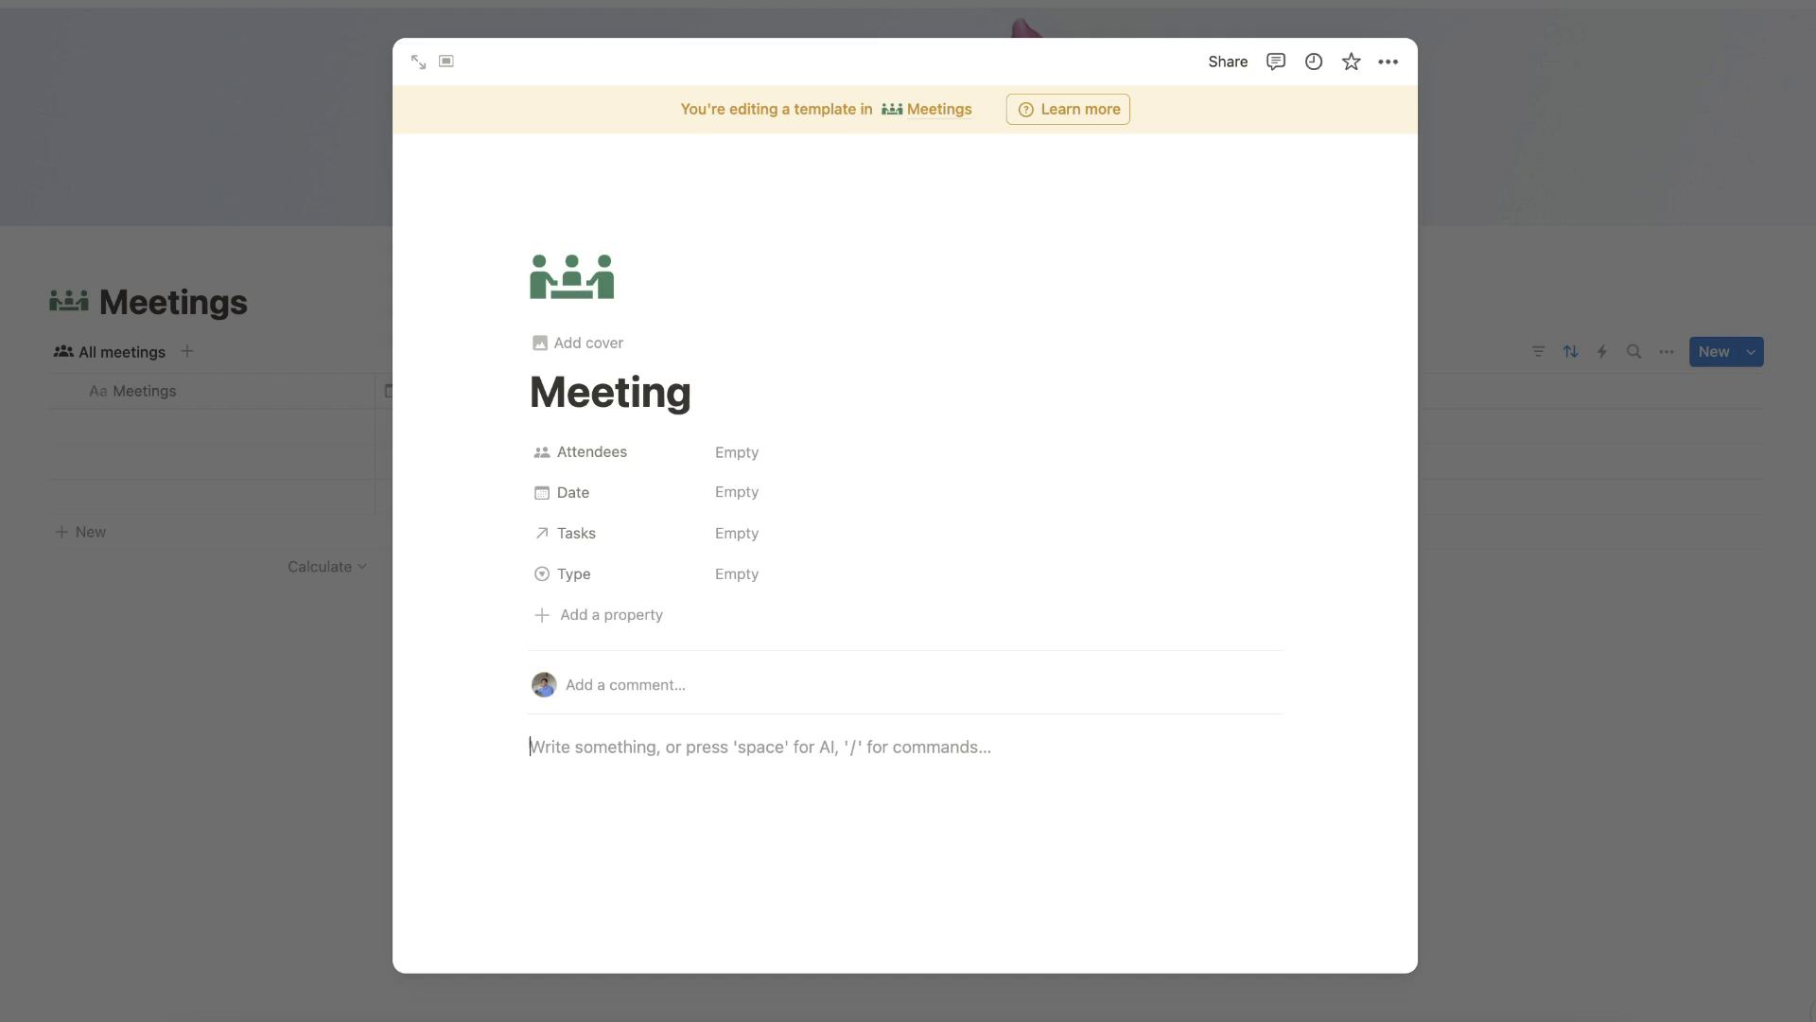
# Step: Add a Heading 1 'Agenda' to the template body with a divider line beneath it
pyautogui.write('/h')
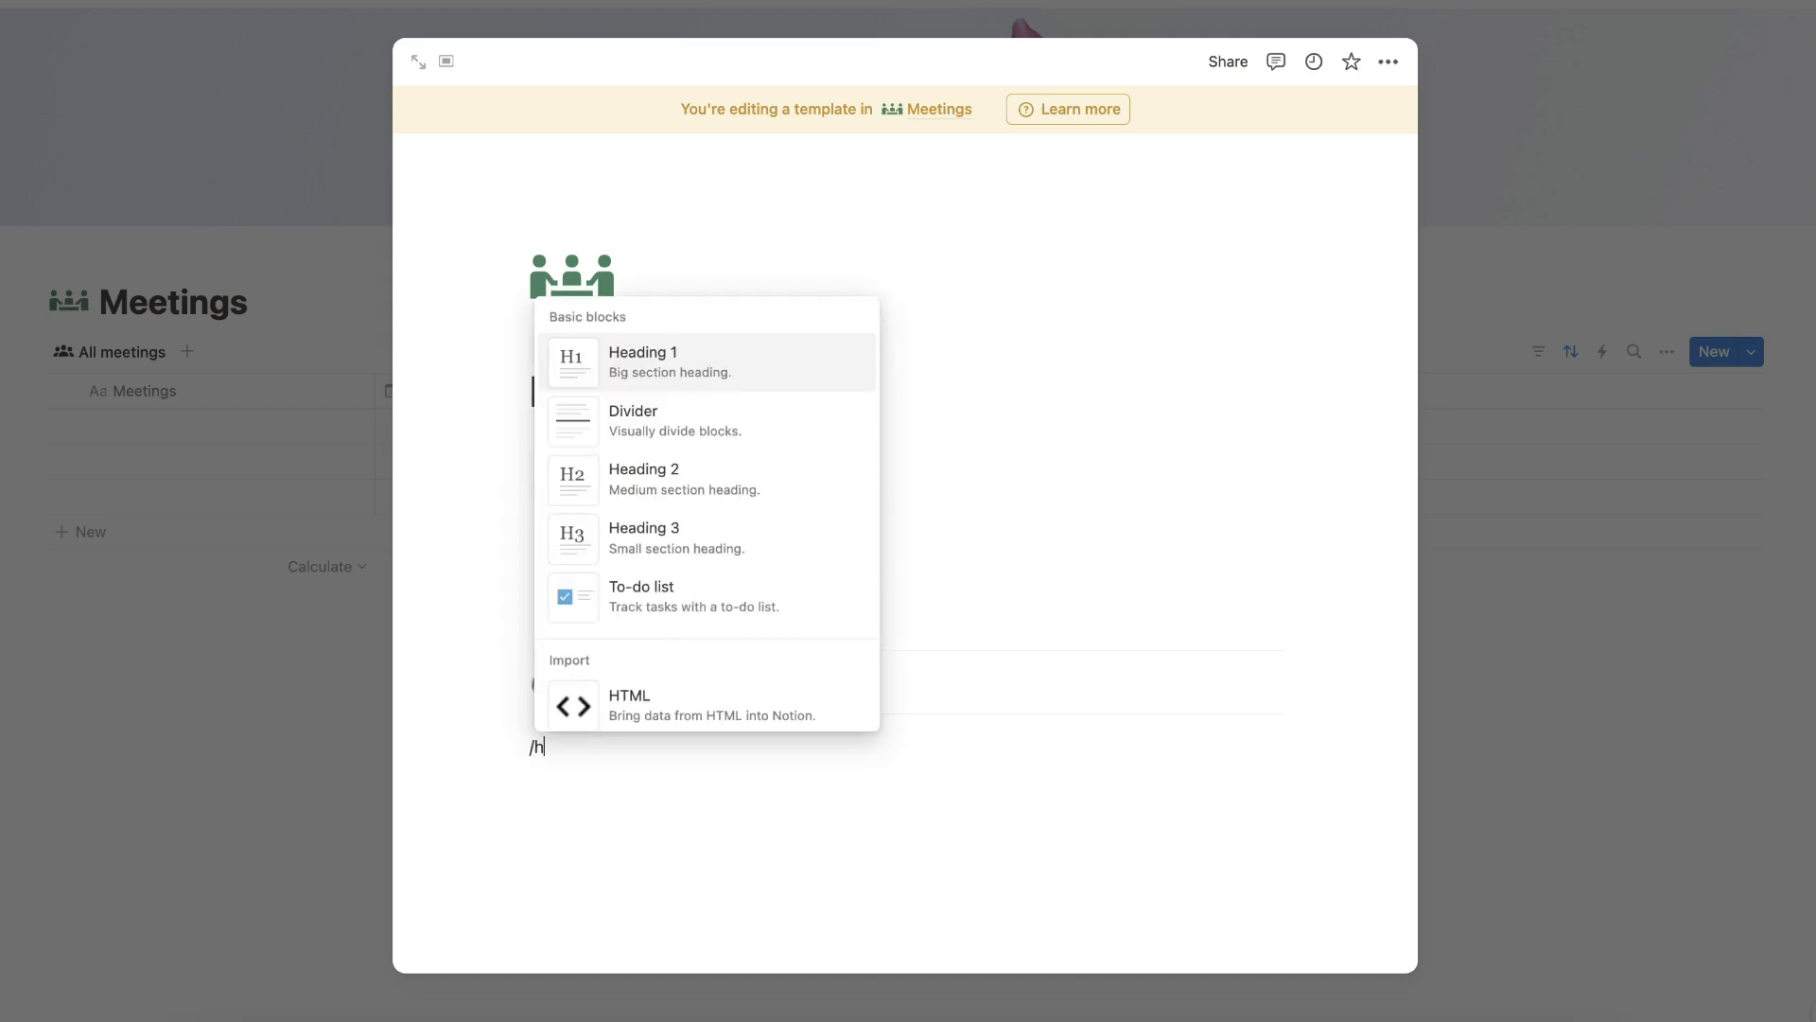
pyautogui.click(762, 372)
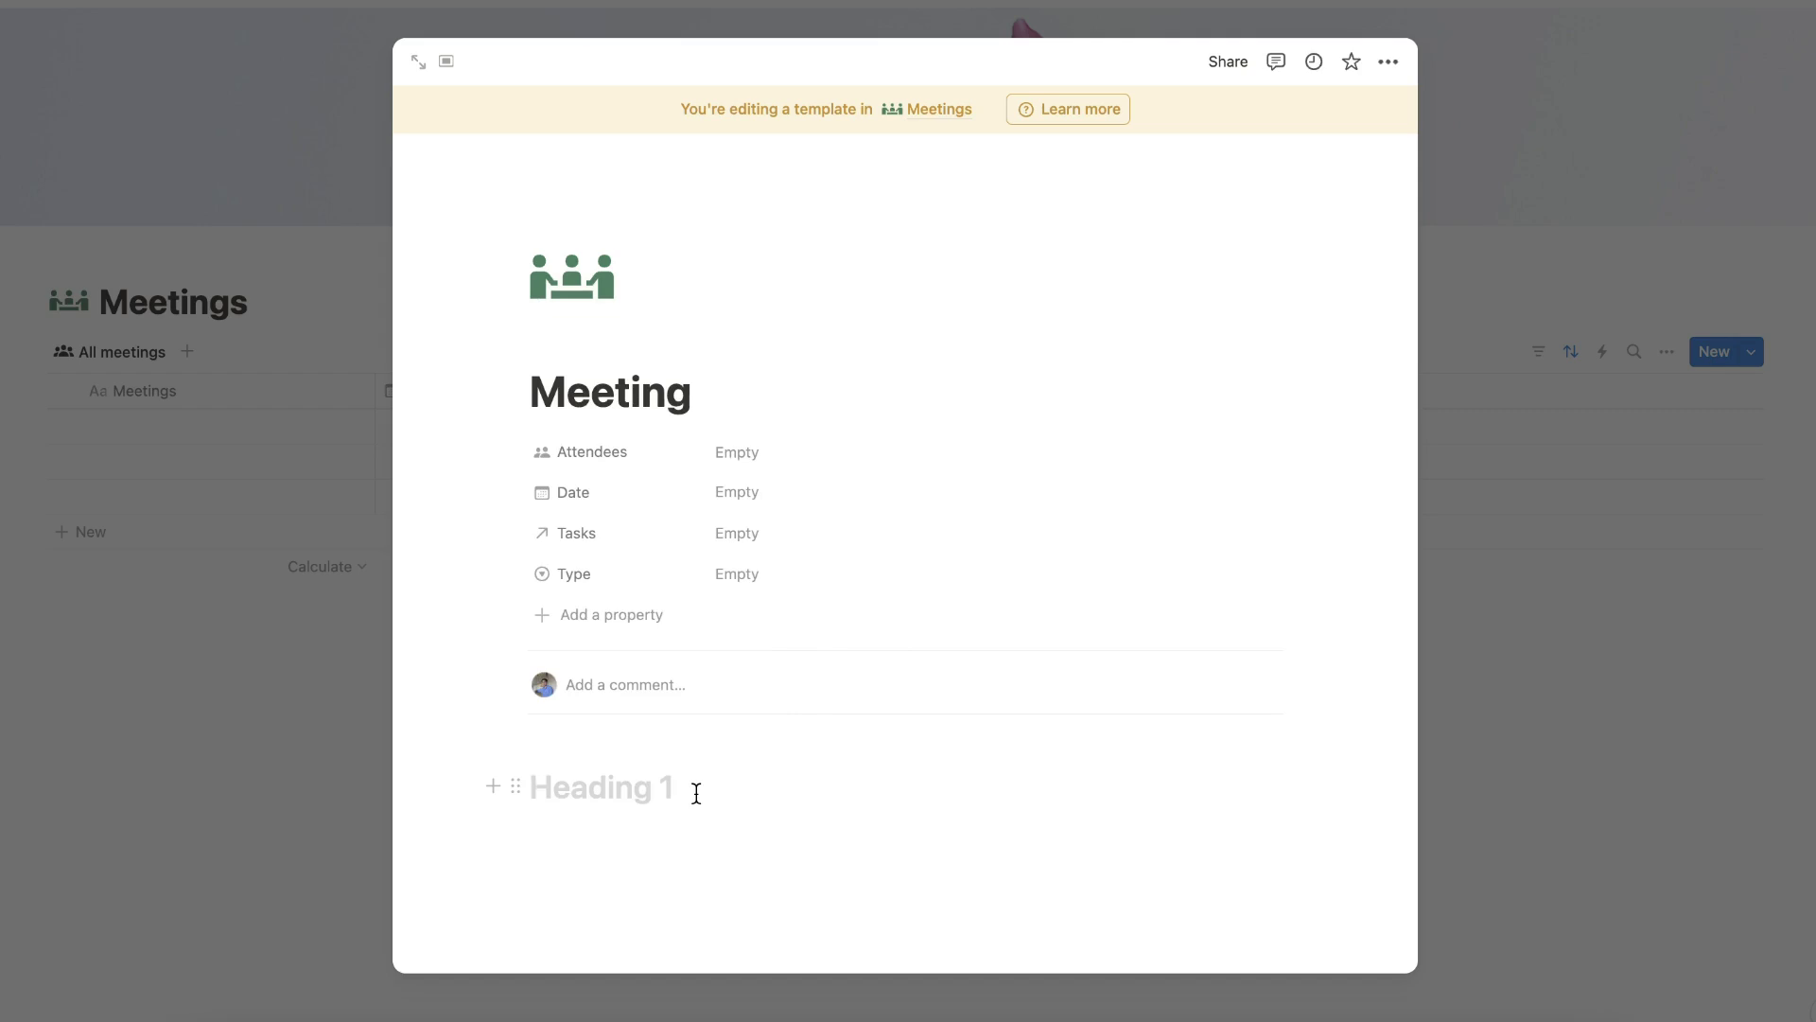
pyautogui.write('Agen')
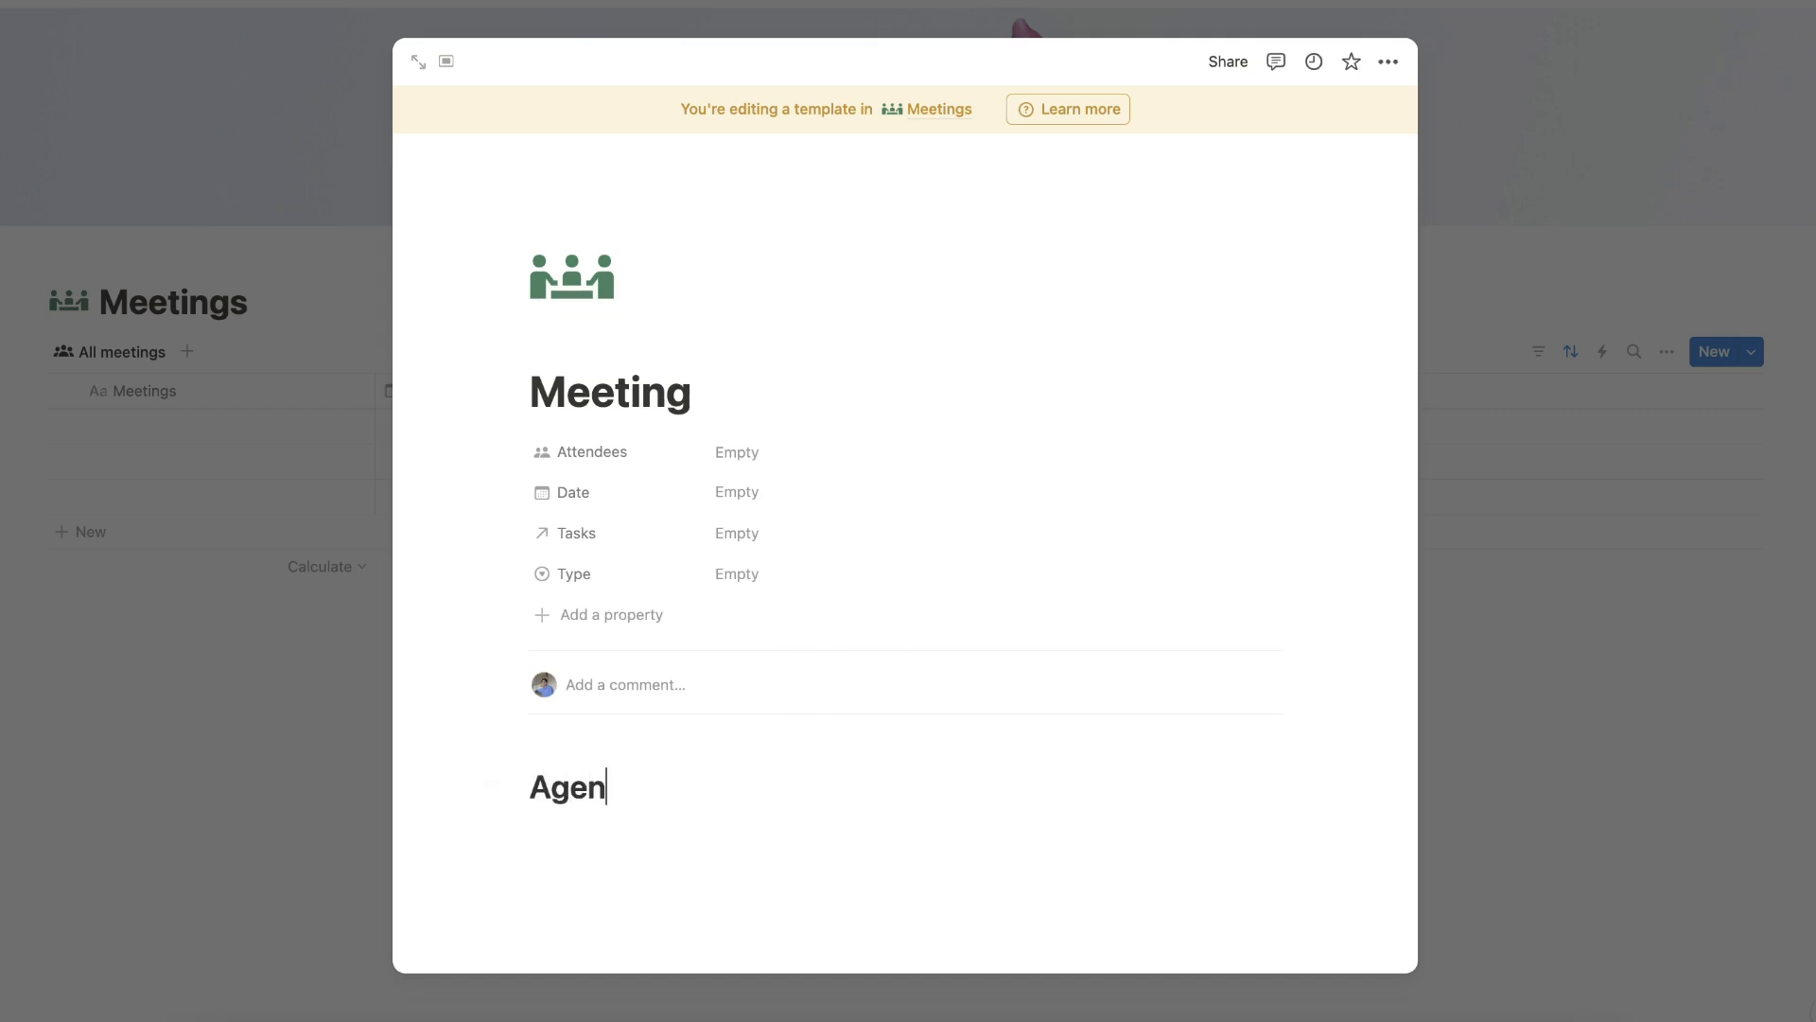
pyautogui.write('da')
pyautogui.press('Return')
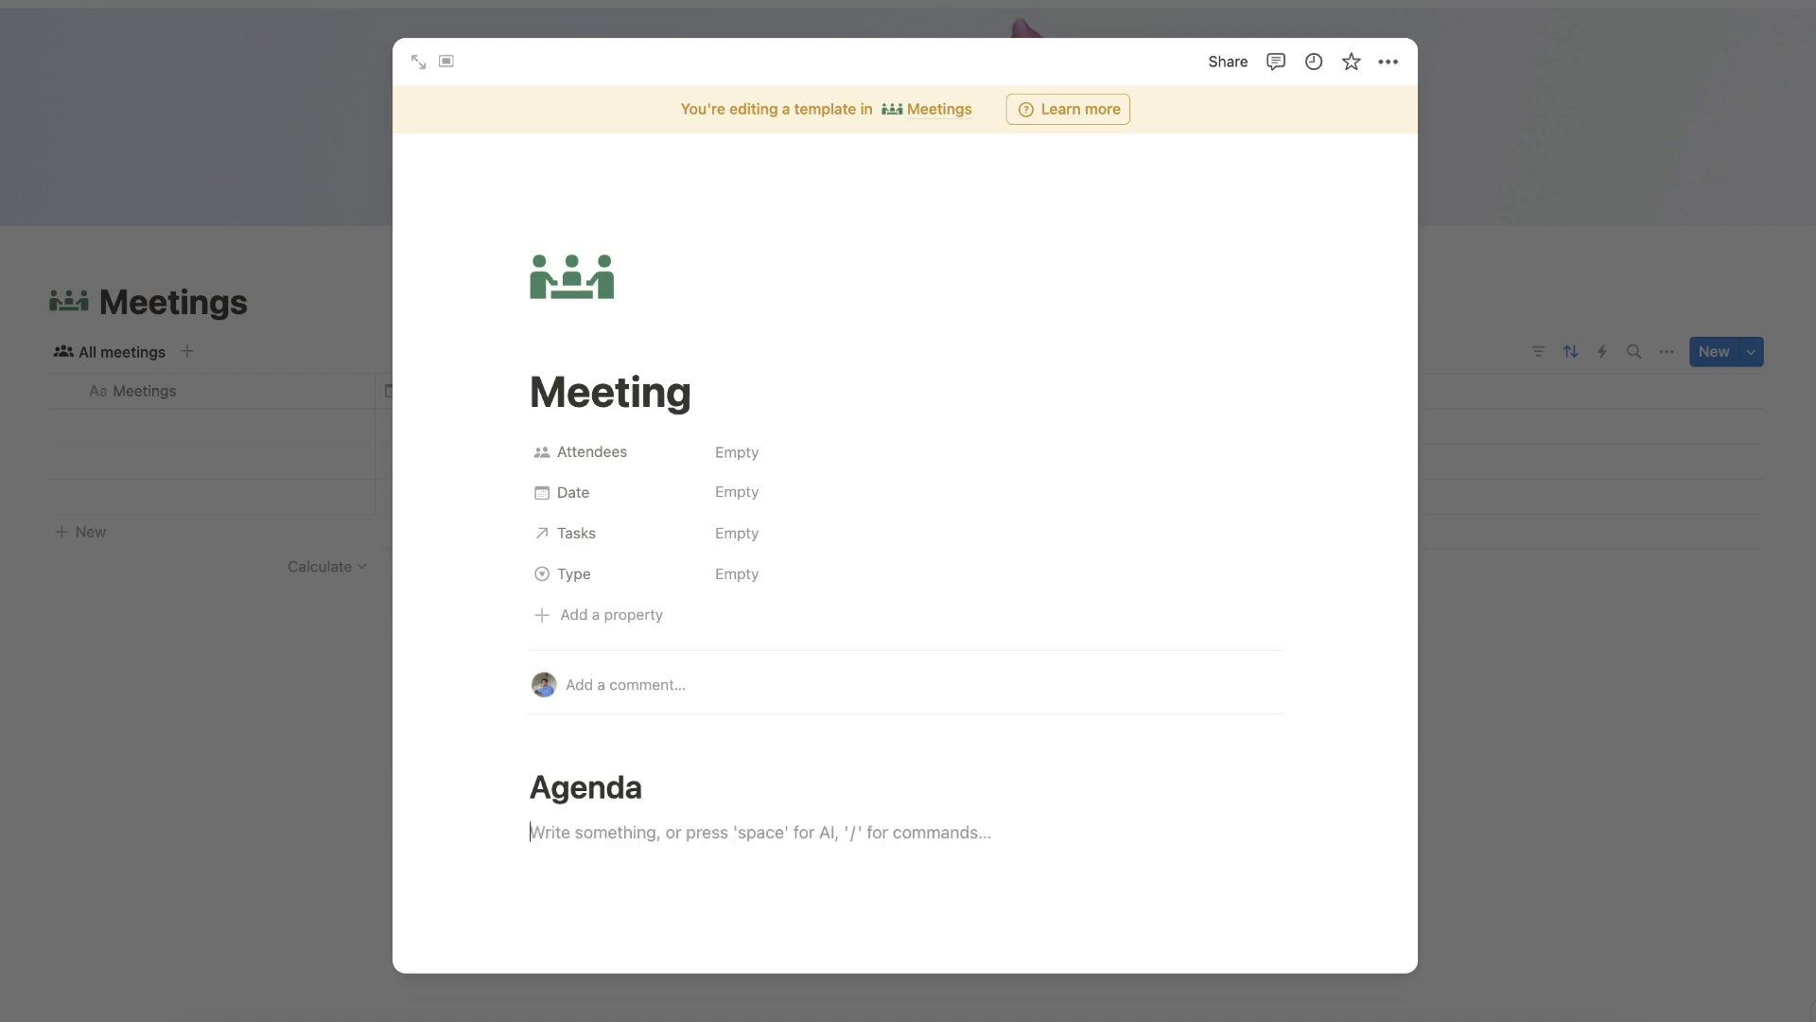
pyautogui.write('---')
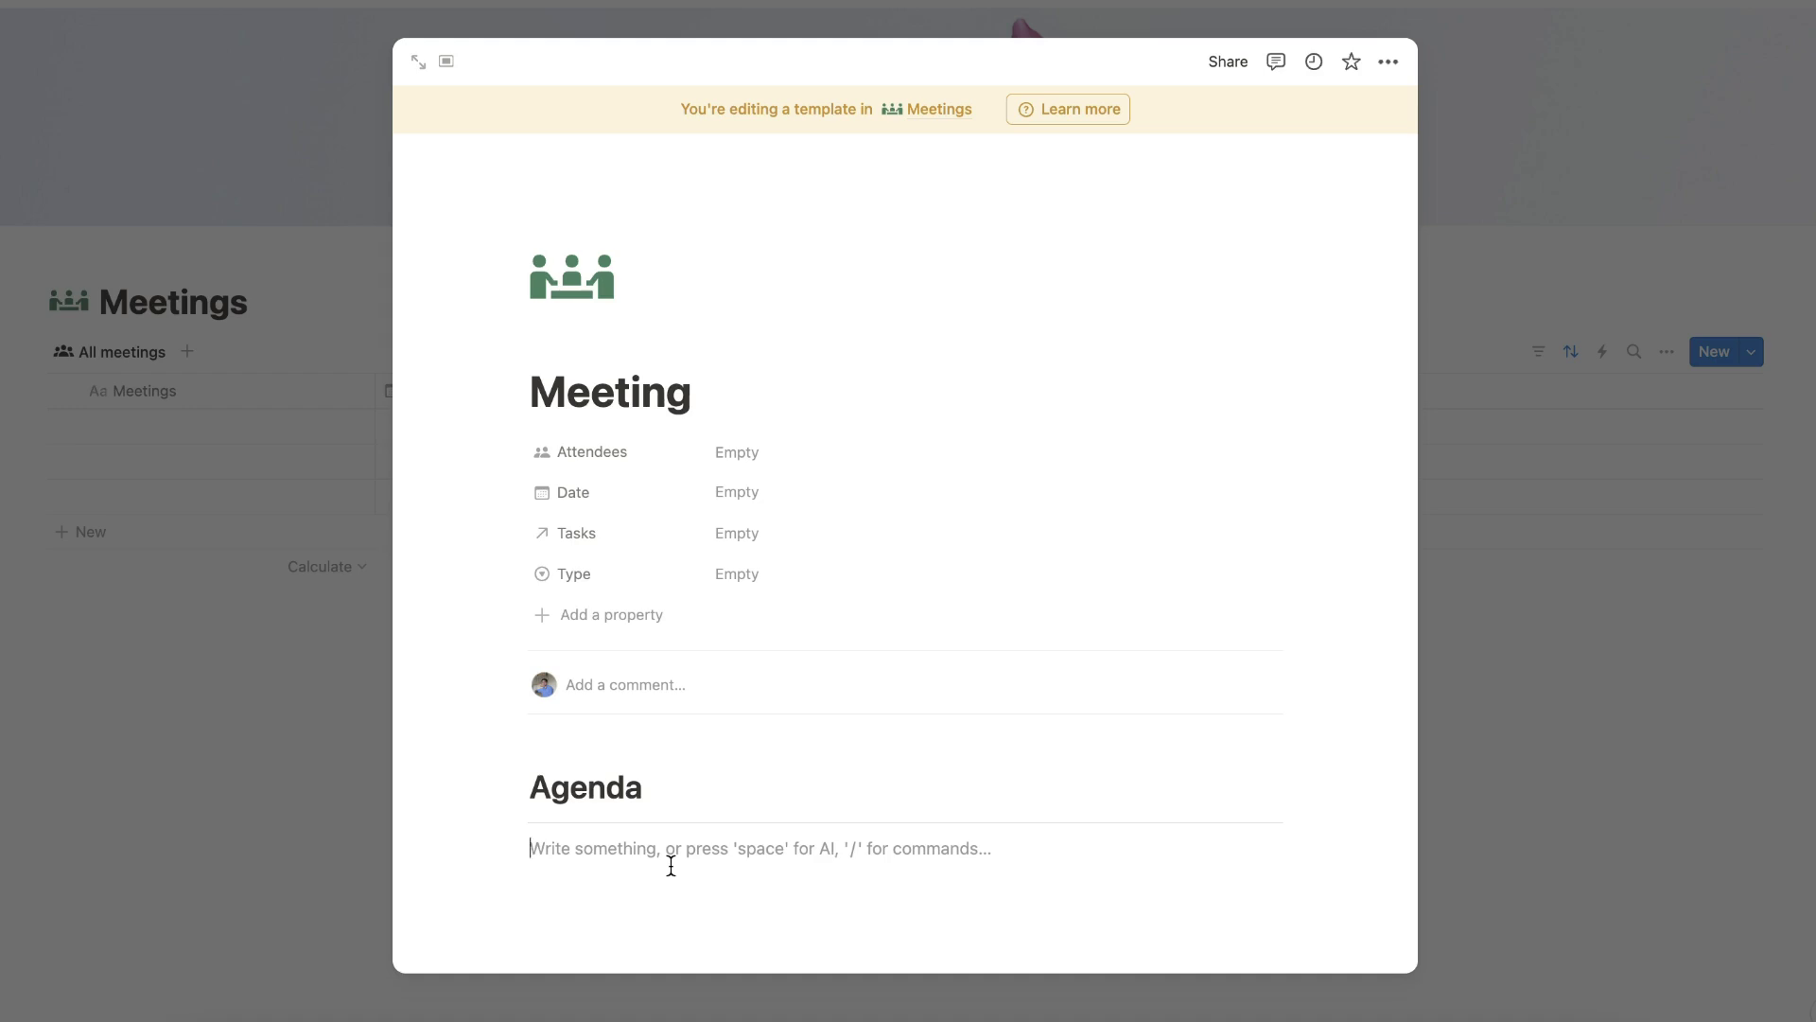
# Step: Add three empty bullet points below the Agenda divider
pyautogui.write('-')
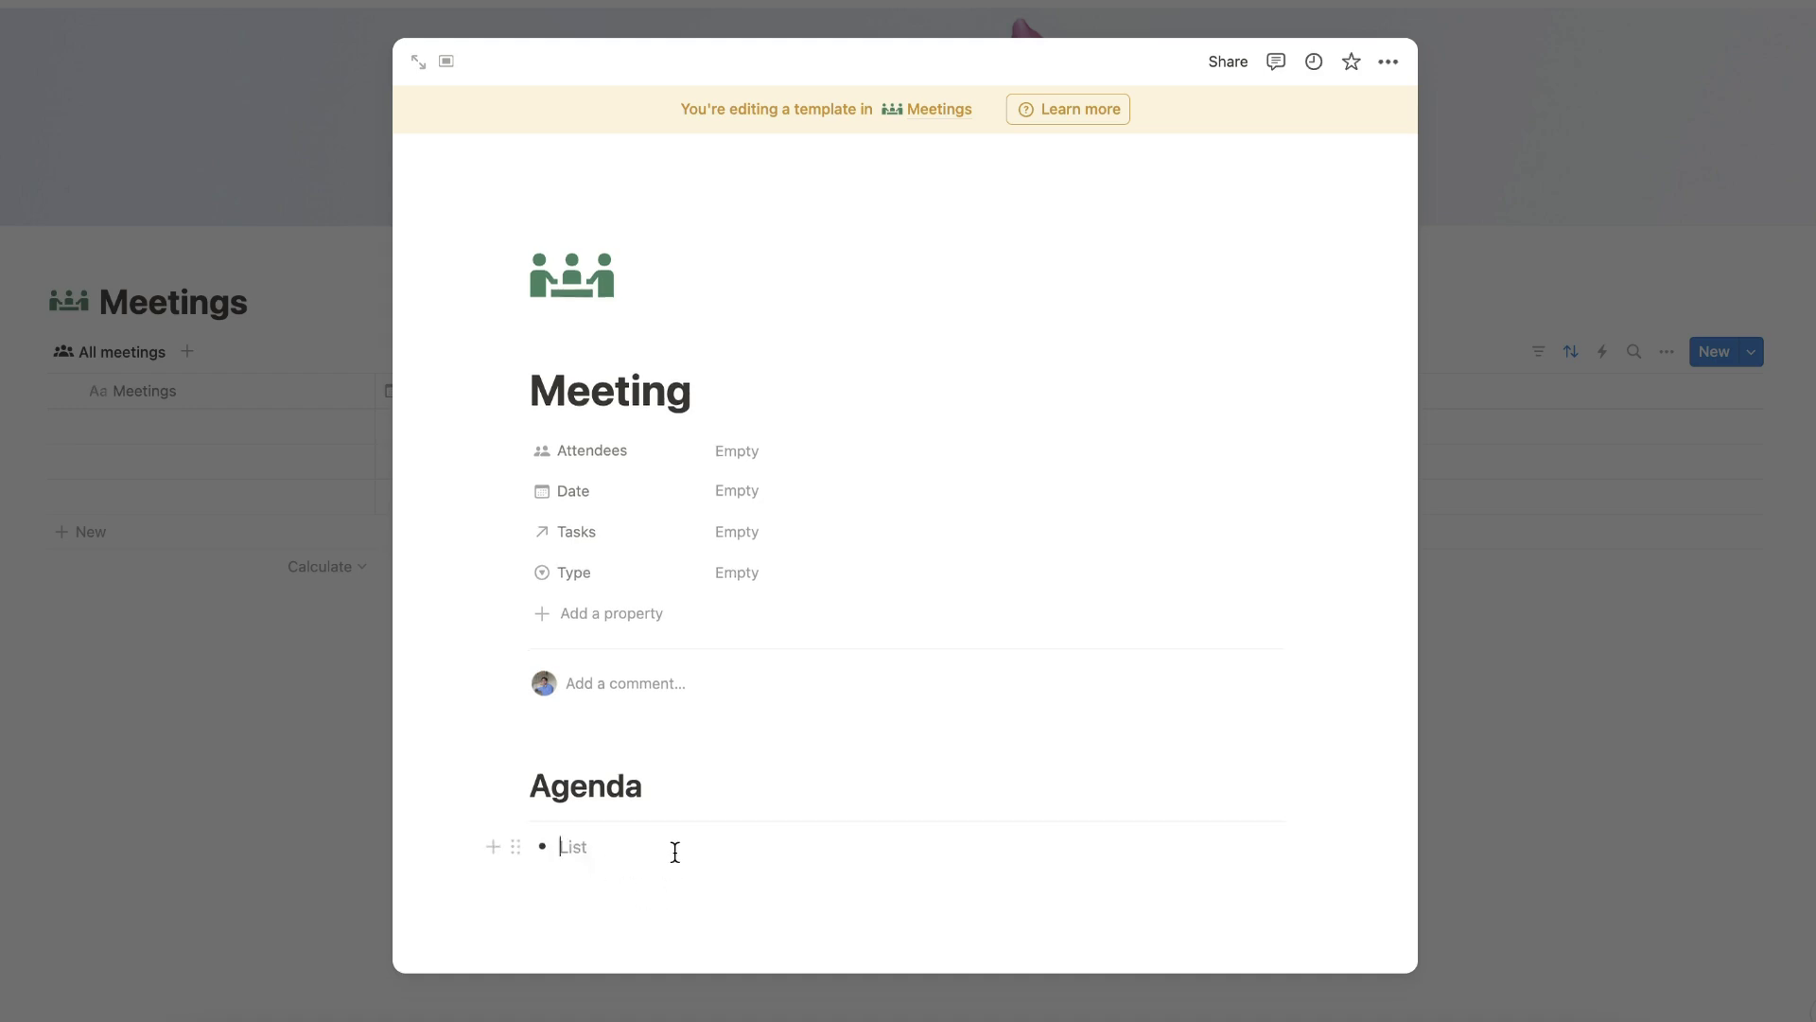
pyautogui.scroll(-1, 672, 851)
pyautogui.click(515, 789)
pyautogui.press('Escape')
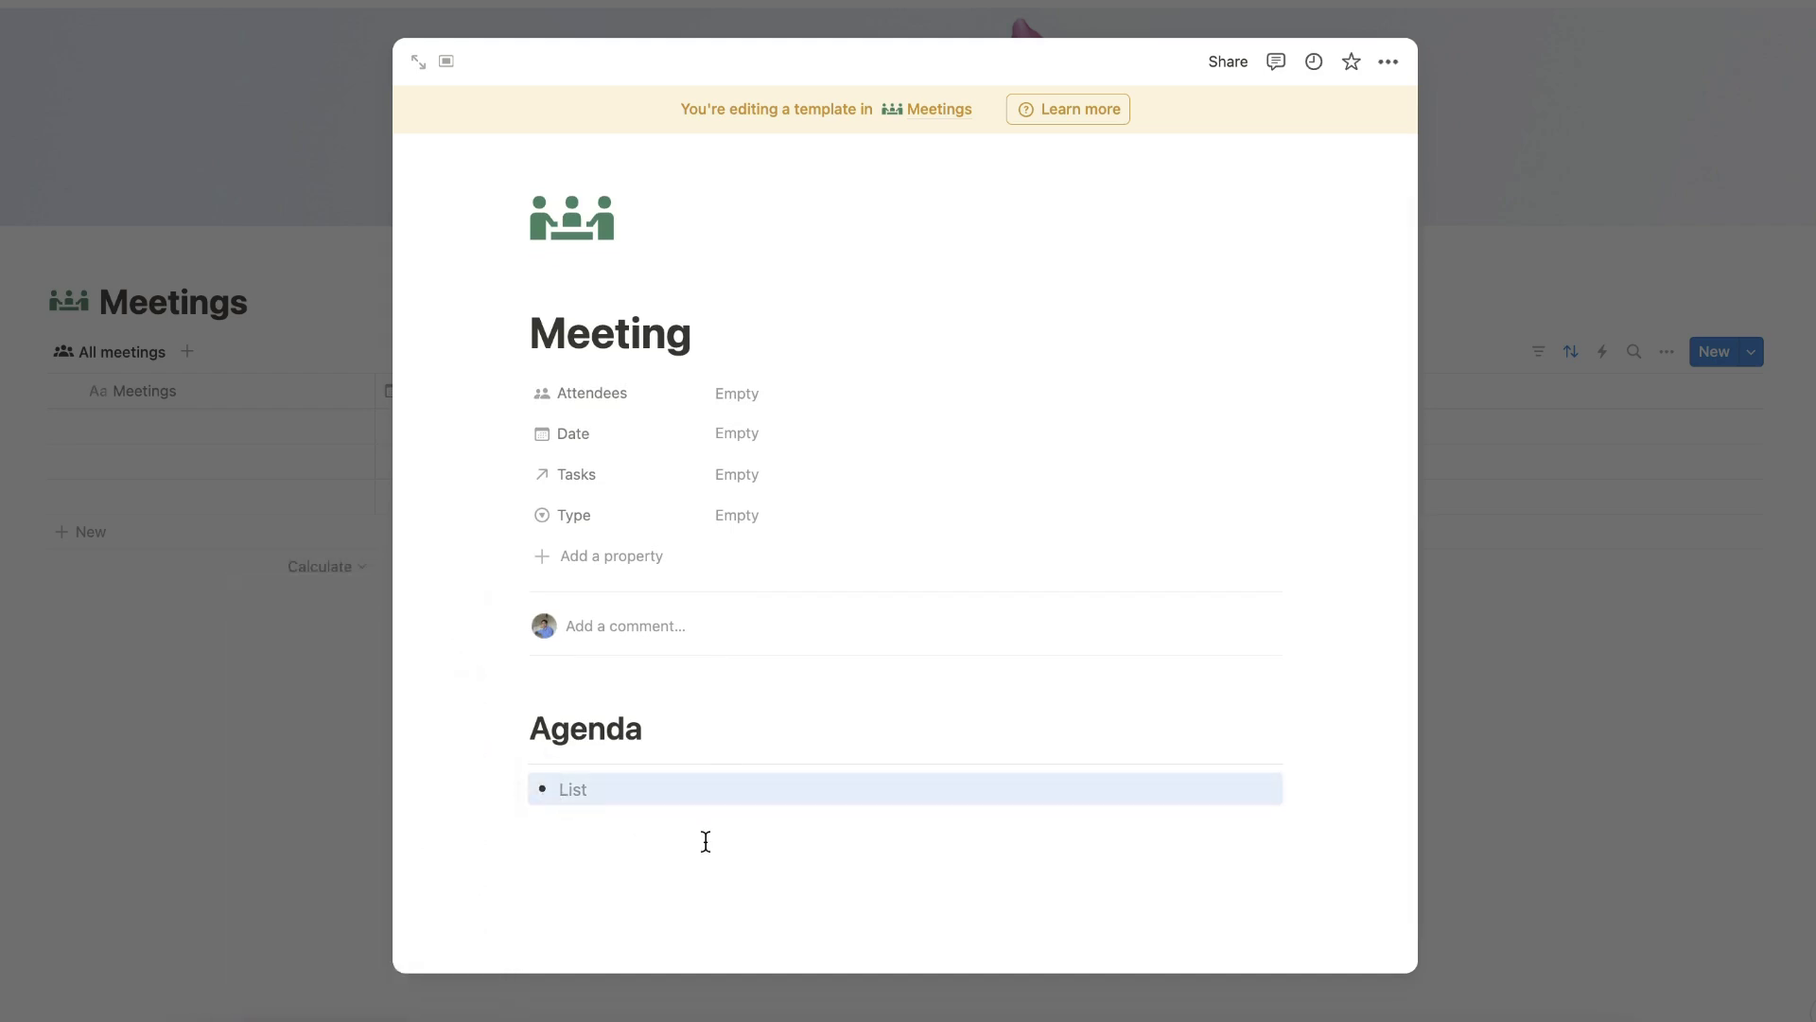
pyautogui.click(689, 826)
pyautogui.write('-')
pyautogui.click(629, 859)
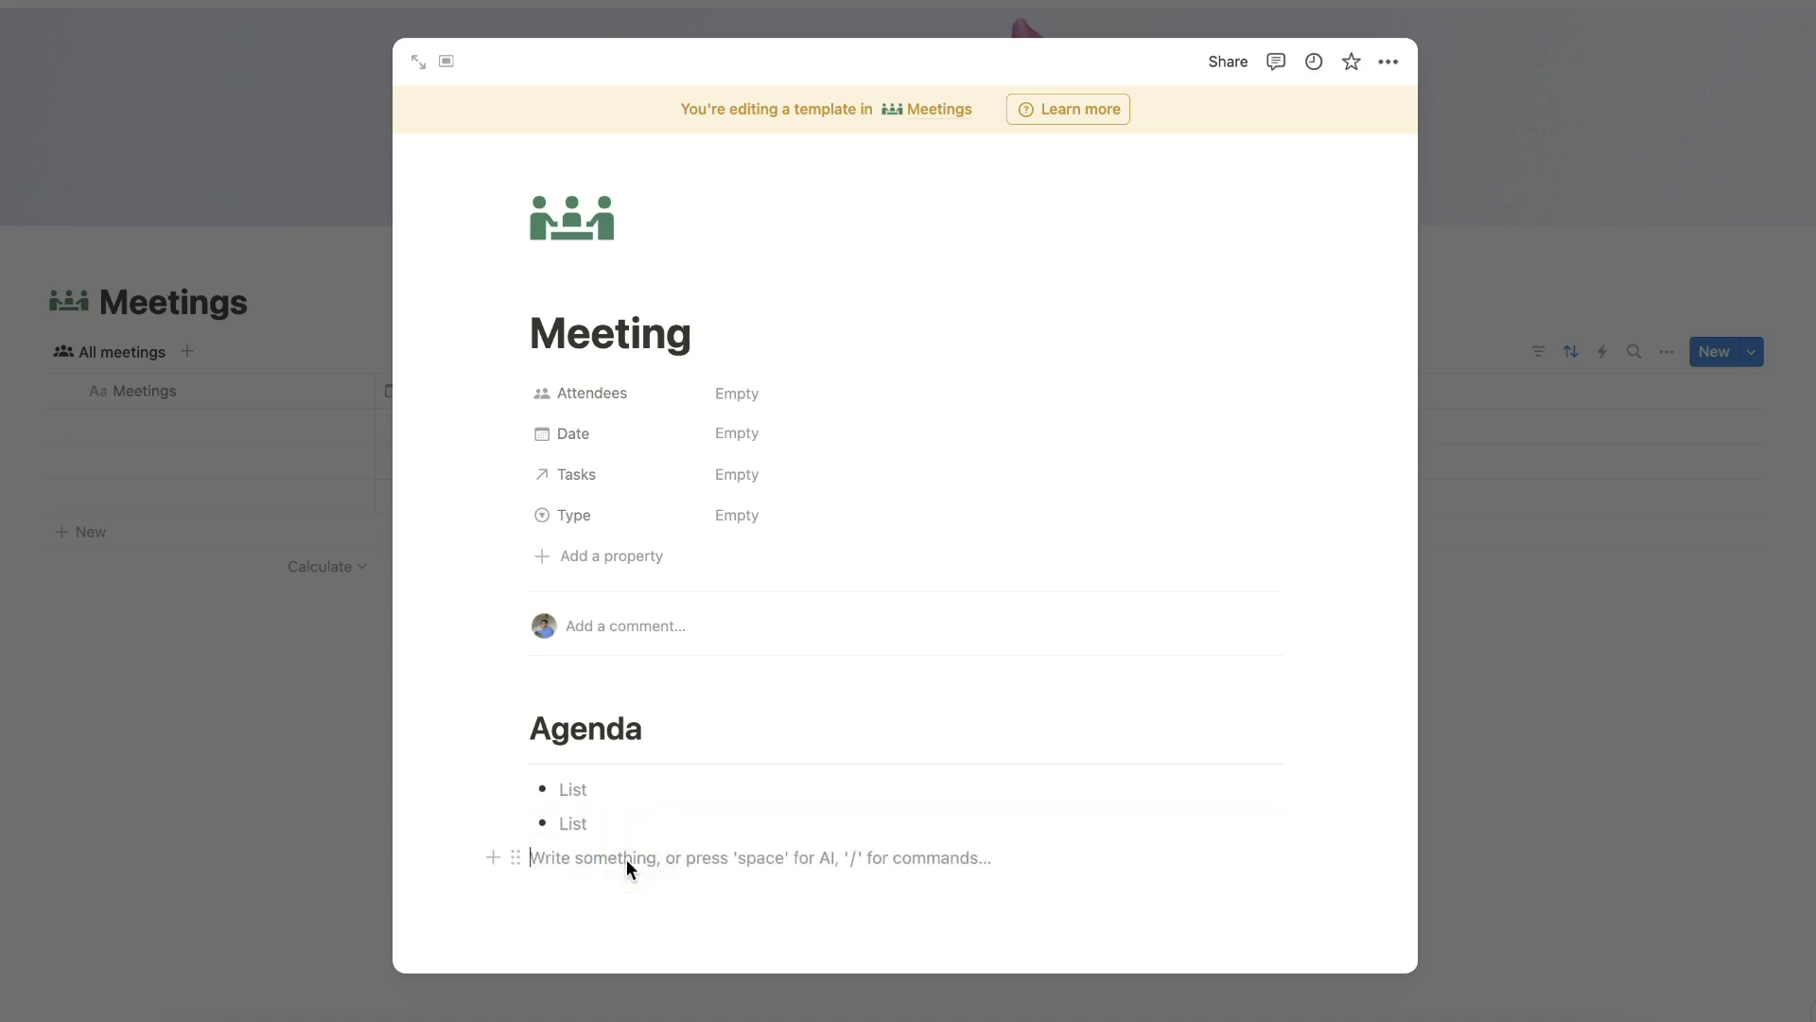
pyautogui.write('-')
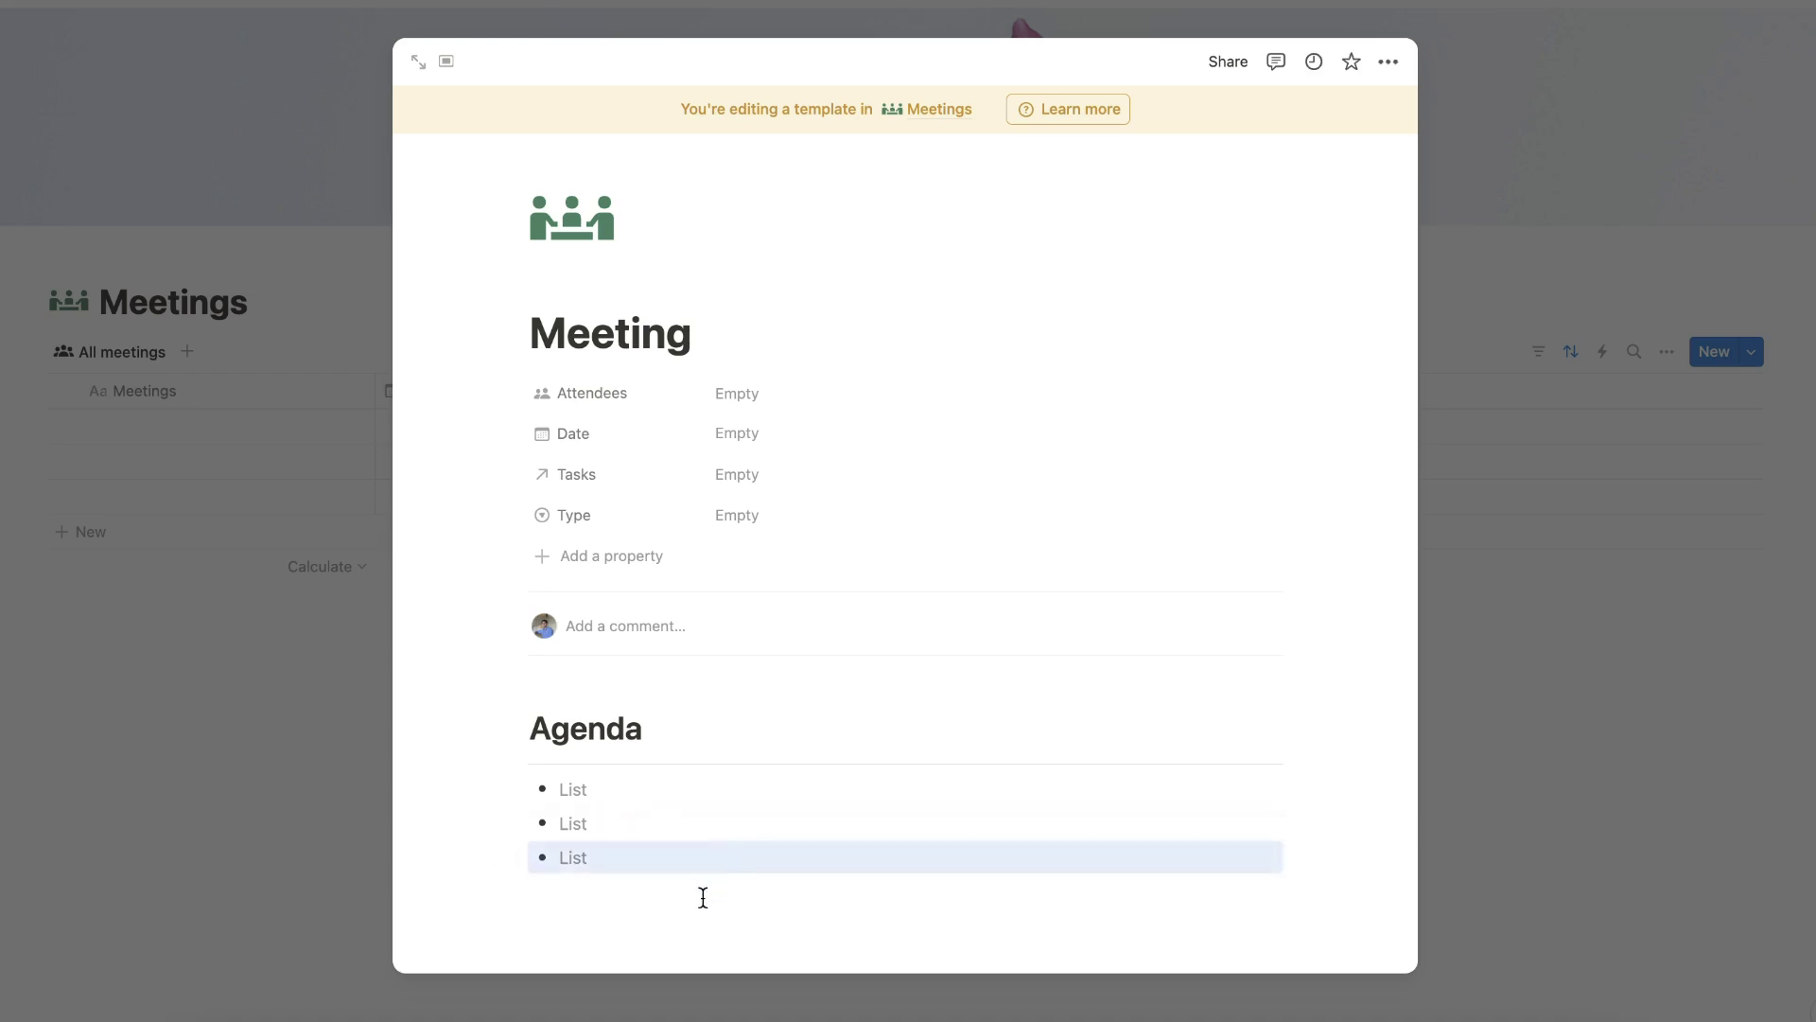
pyautogui.click(702, 897)
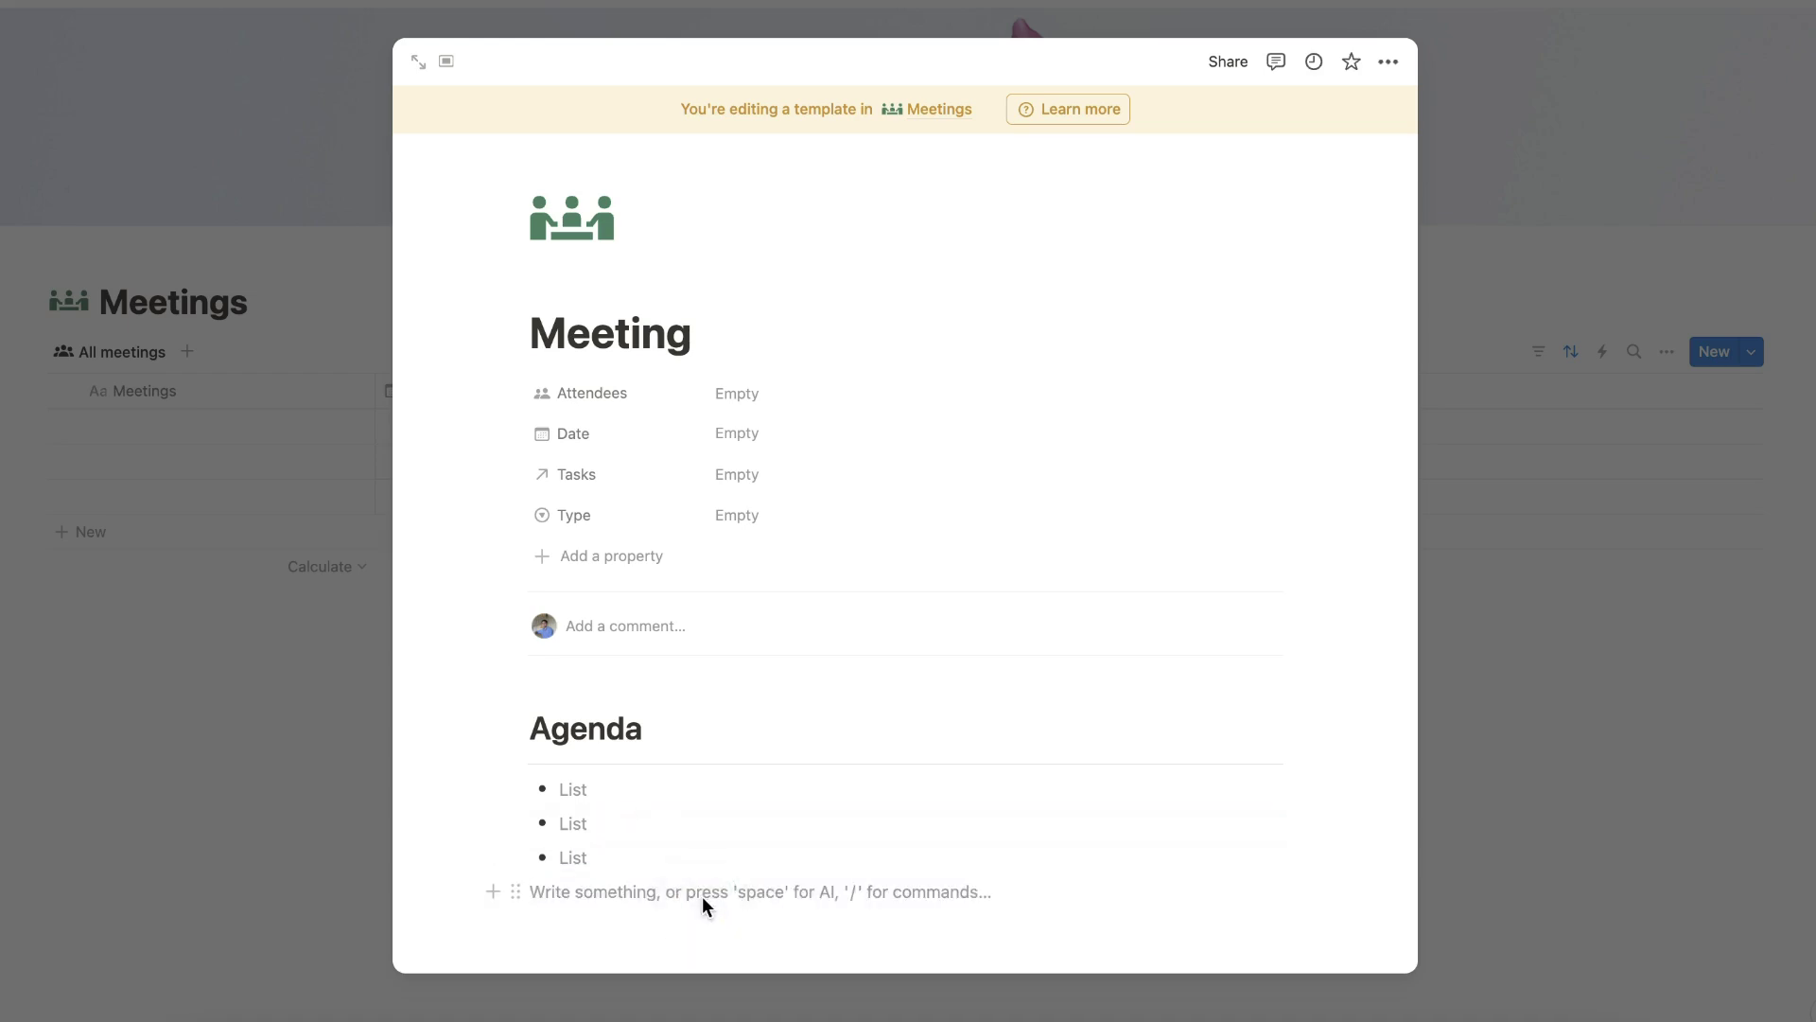
pyautogui.scroll(-1, 703, 897)
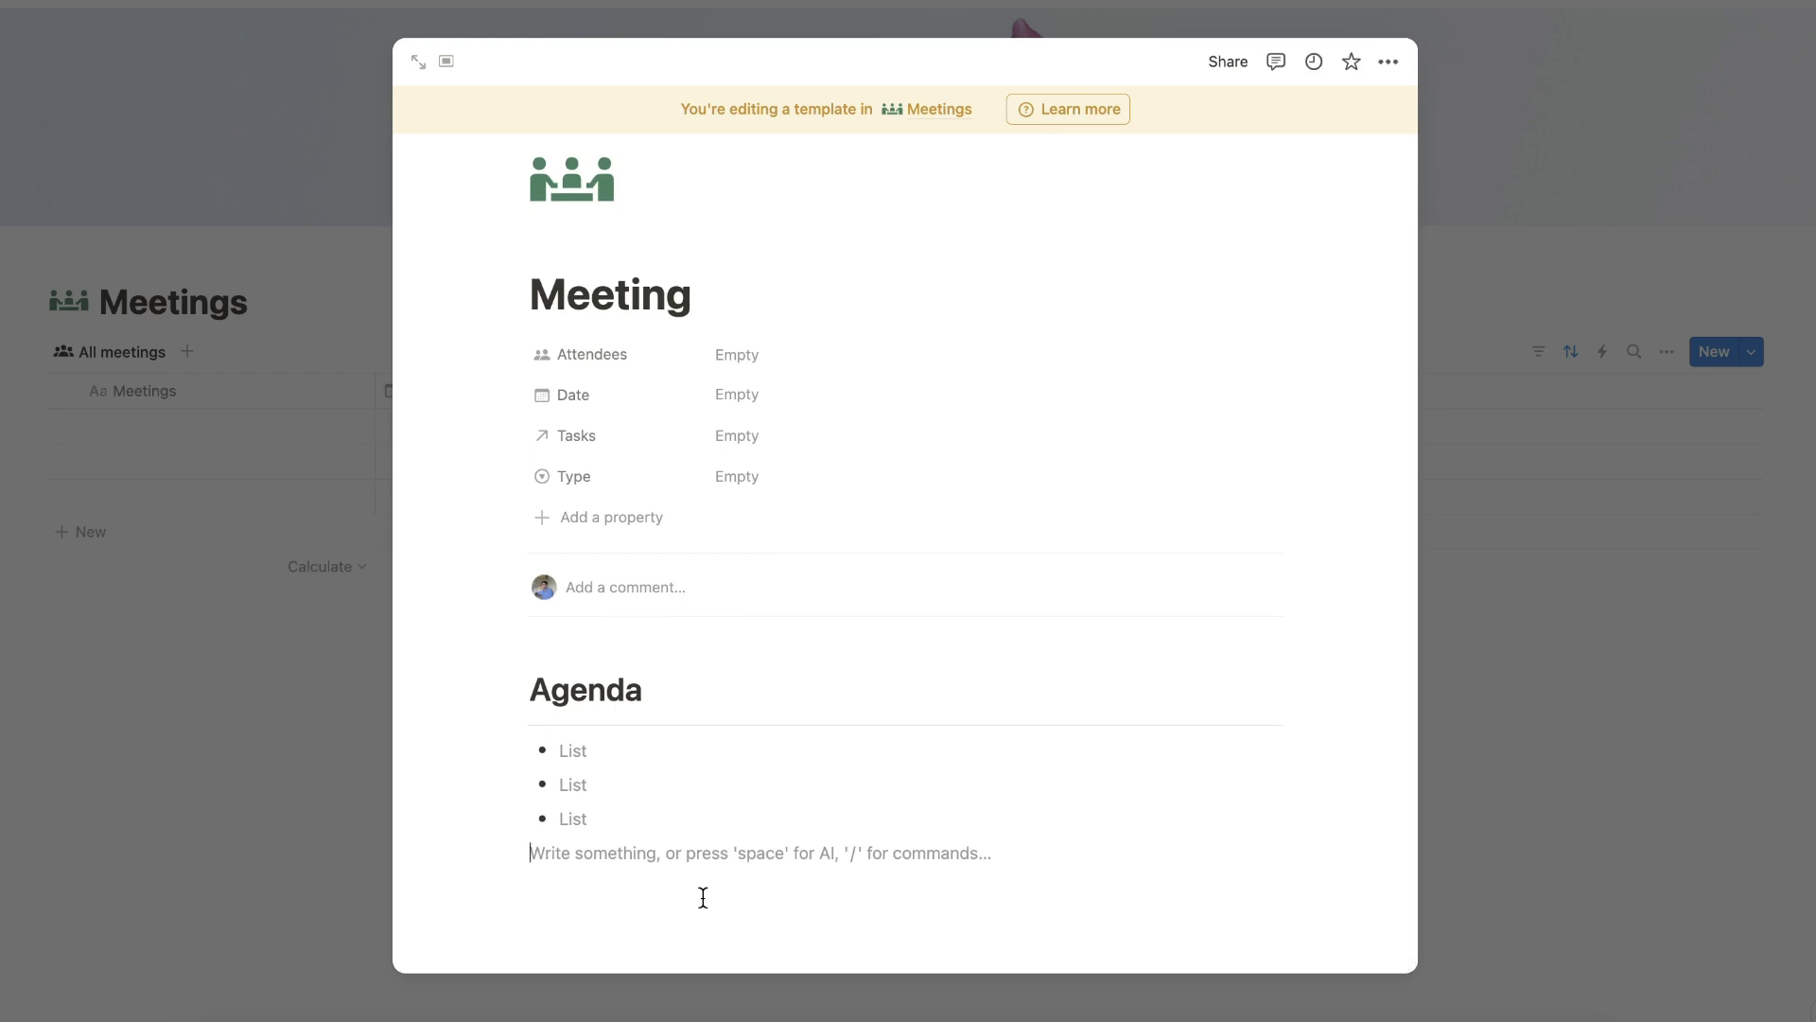
# Step: Add a 'Notes' Heading 1 below the Agenda section of the Meeting template
pyautogui.write('/h1')
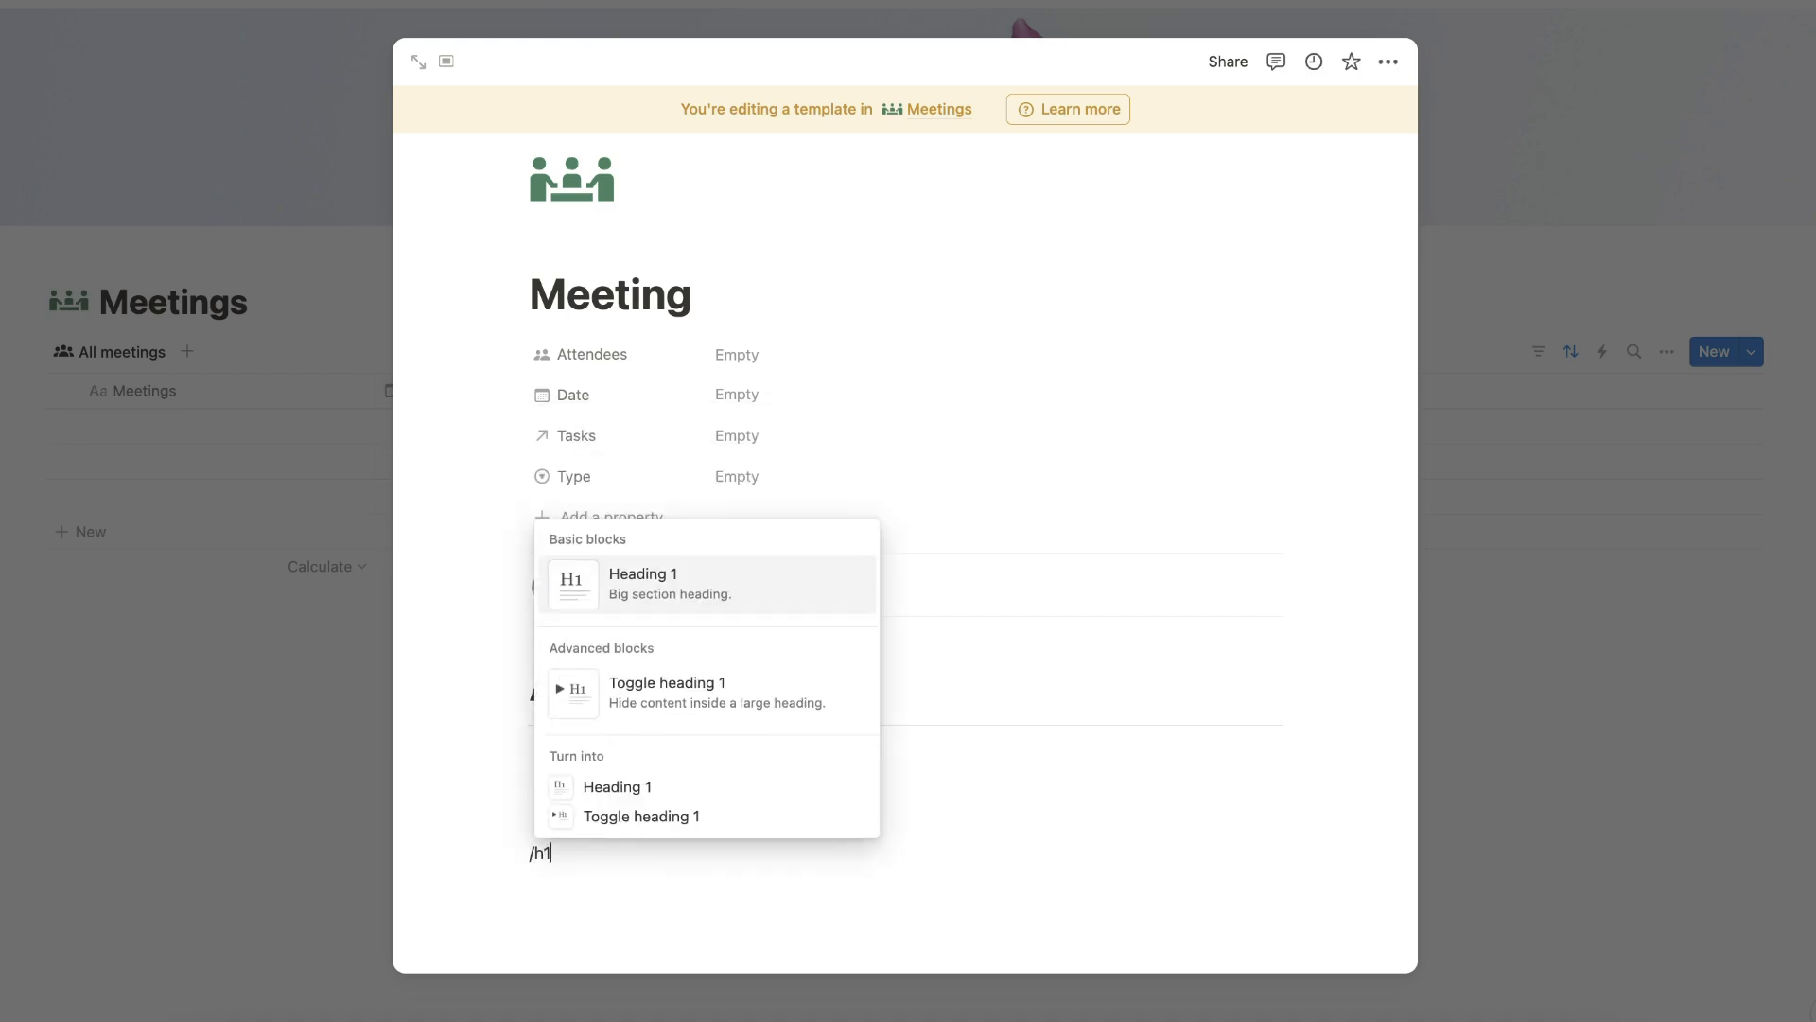
pyautogui.click(709, 596)
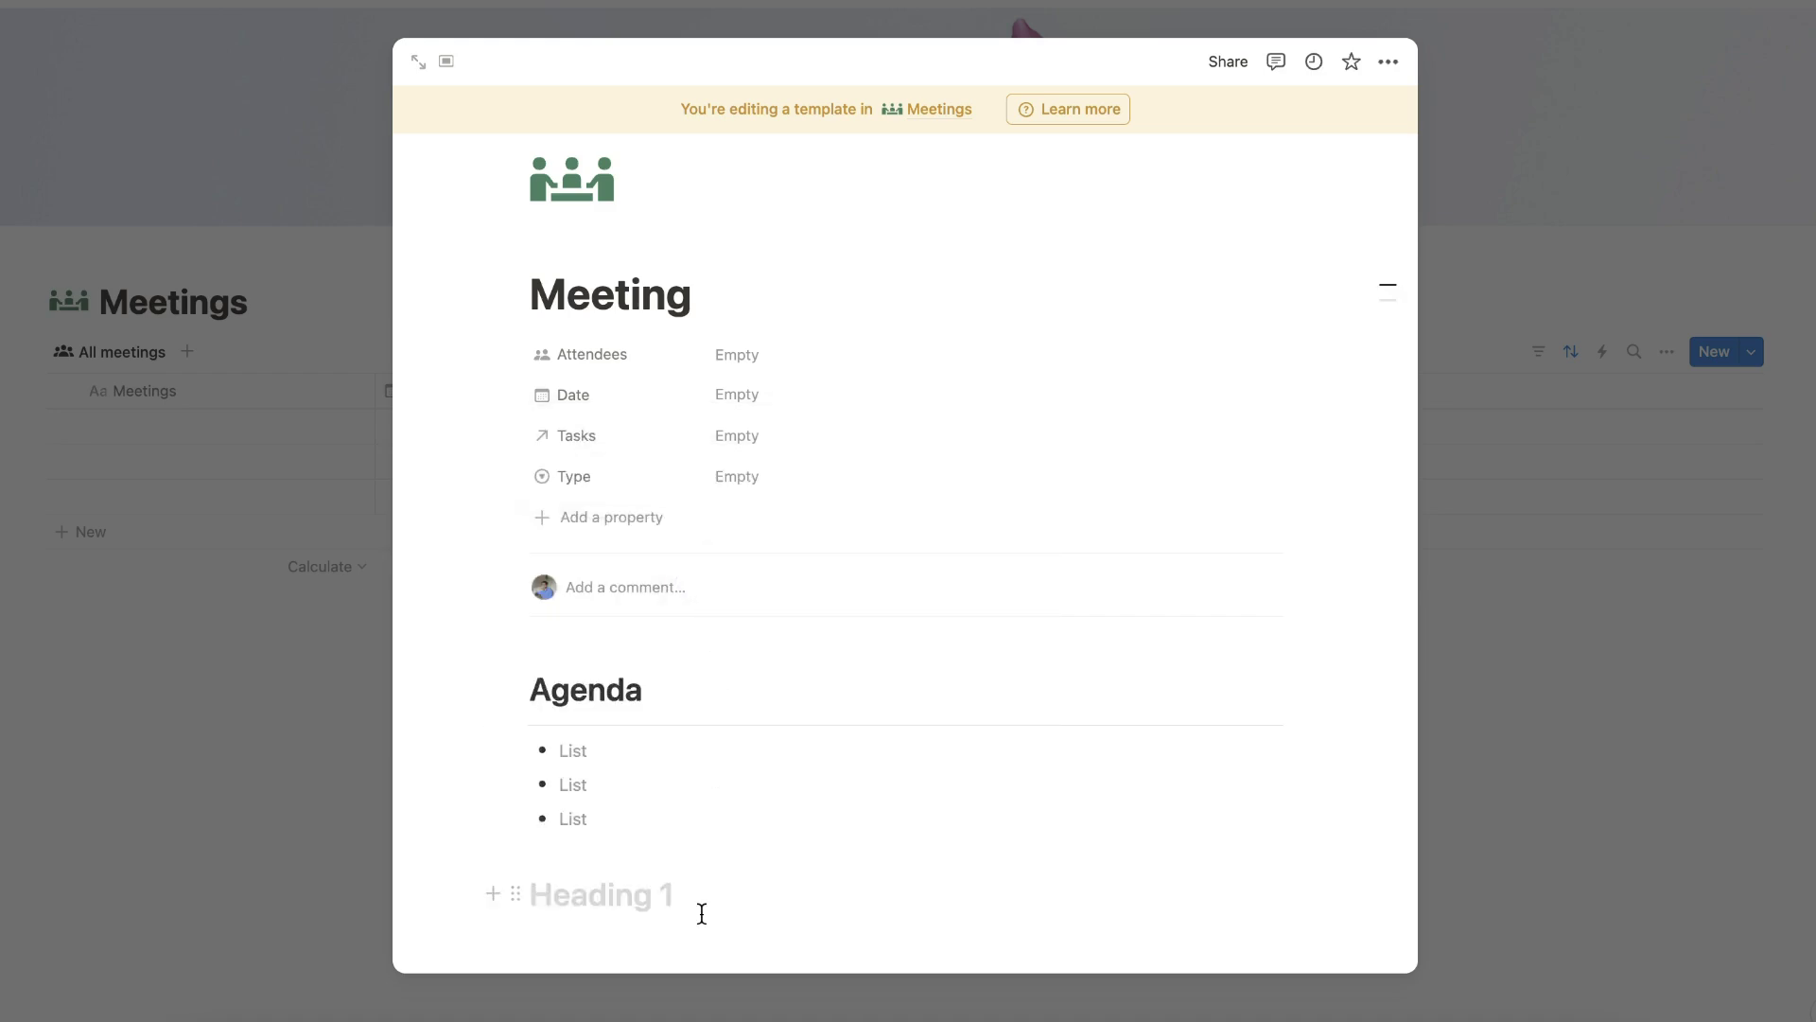
pyautogui.scroll(-1, 702, 913)
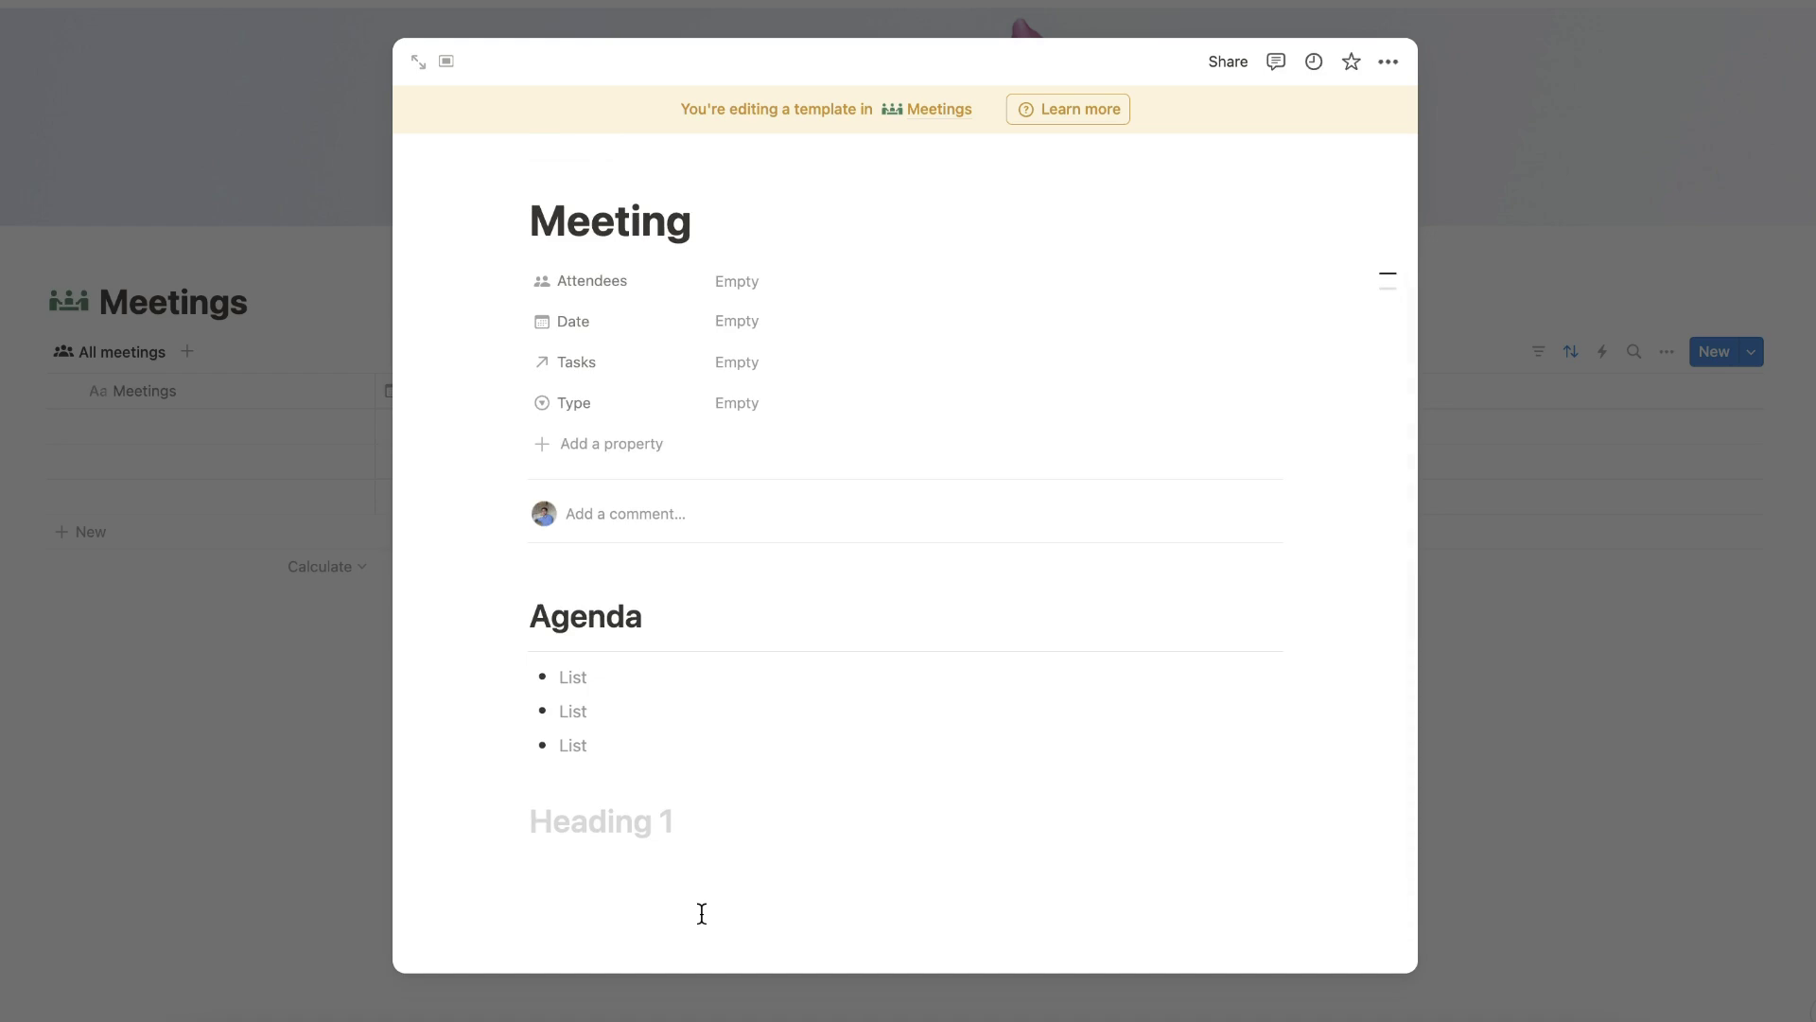
pyautogui.write('Notes')
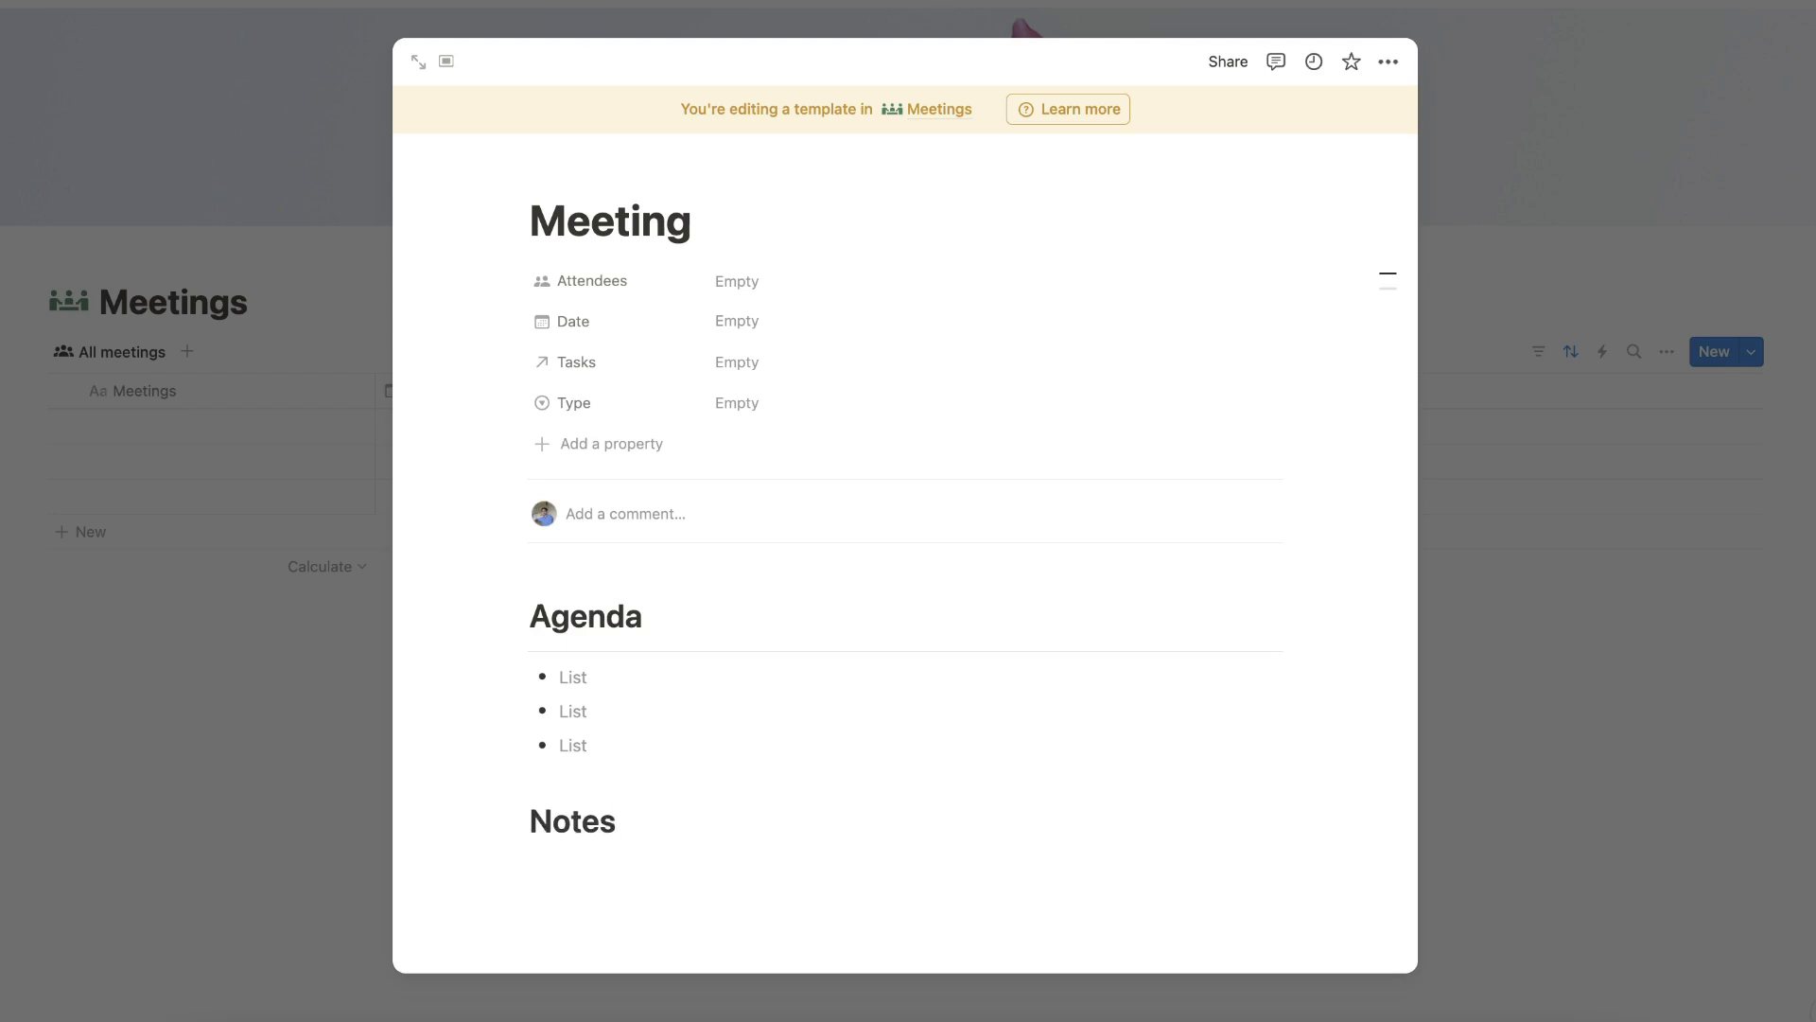
pyautogui.press('Return')
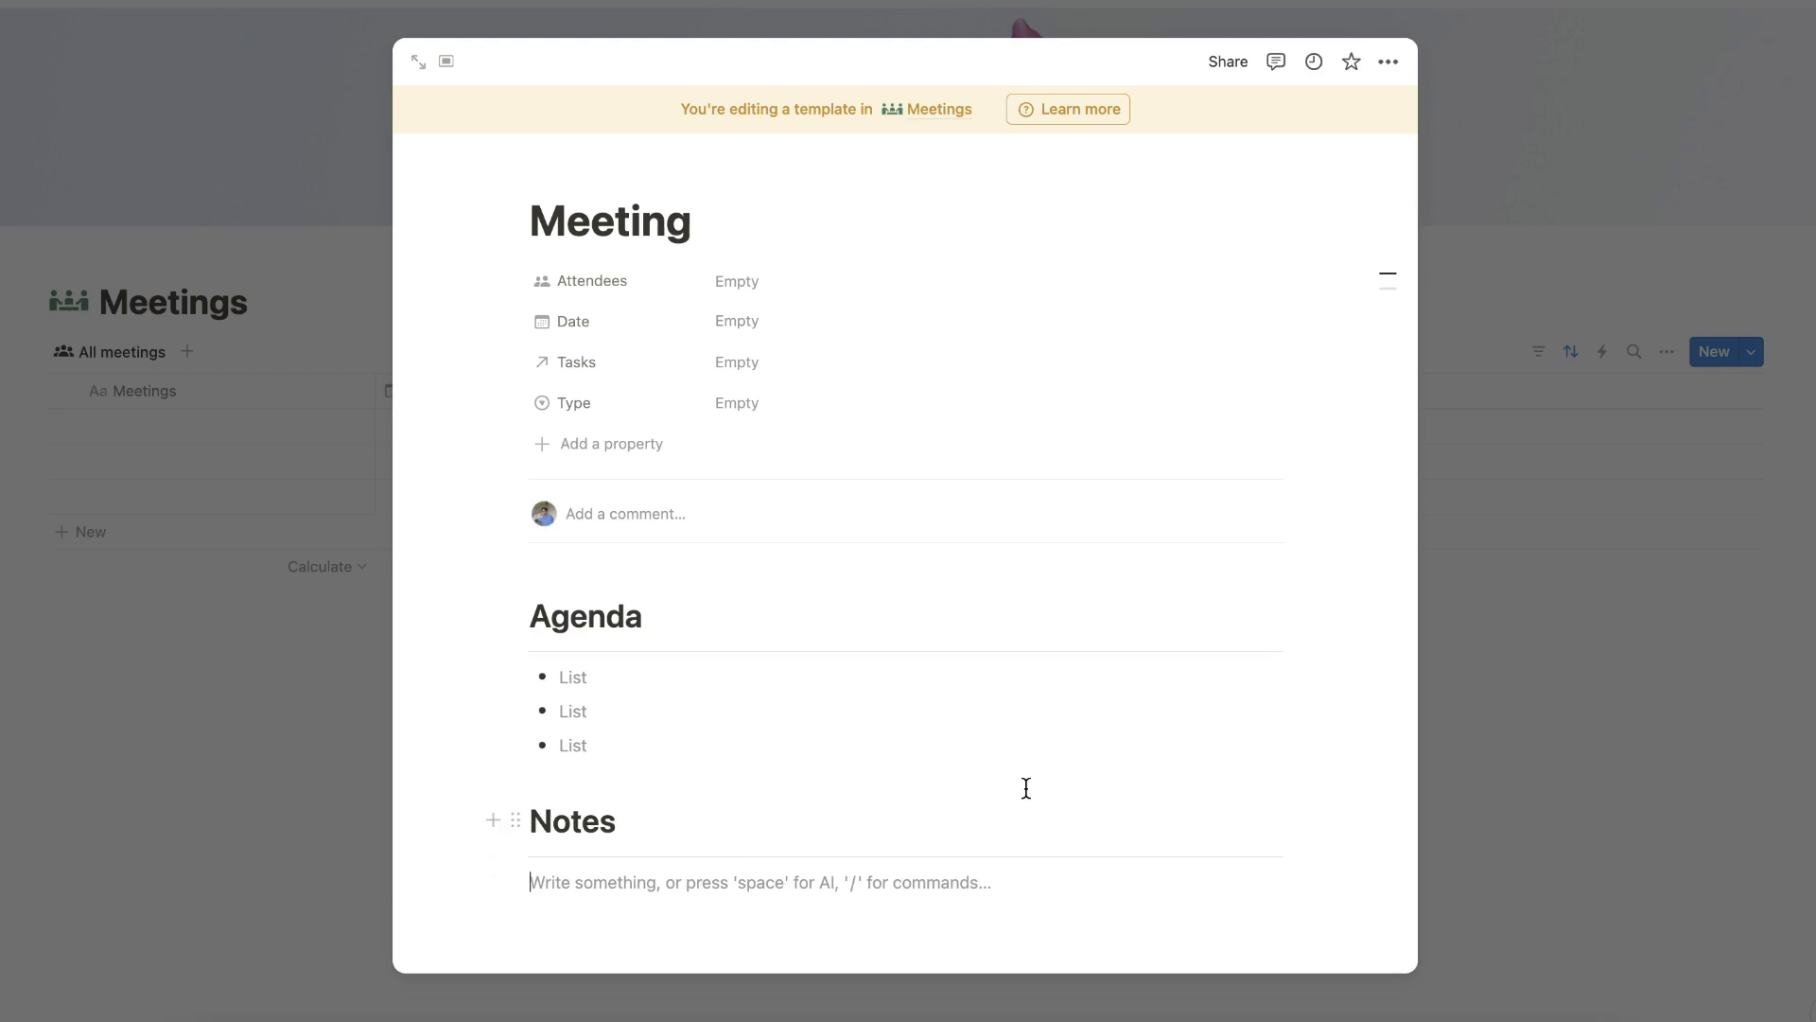
# Step: Copy the three Agenda bullets under Notes, then close the template
pyautogui.moveTo(1325, 753); pyautogui.dragTo(1011, 678)
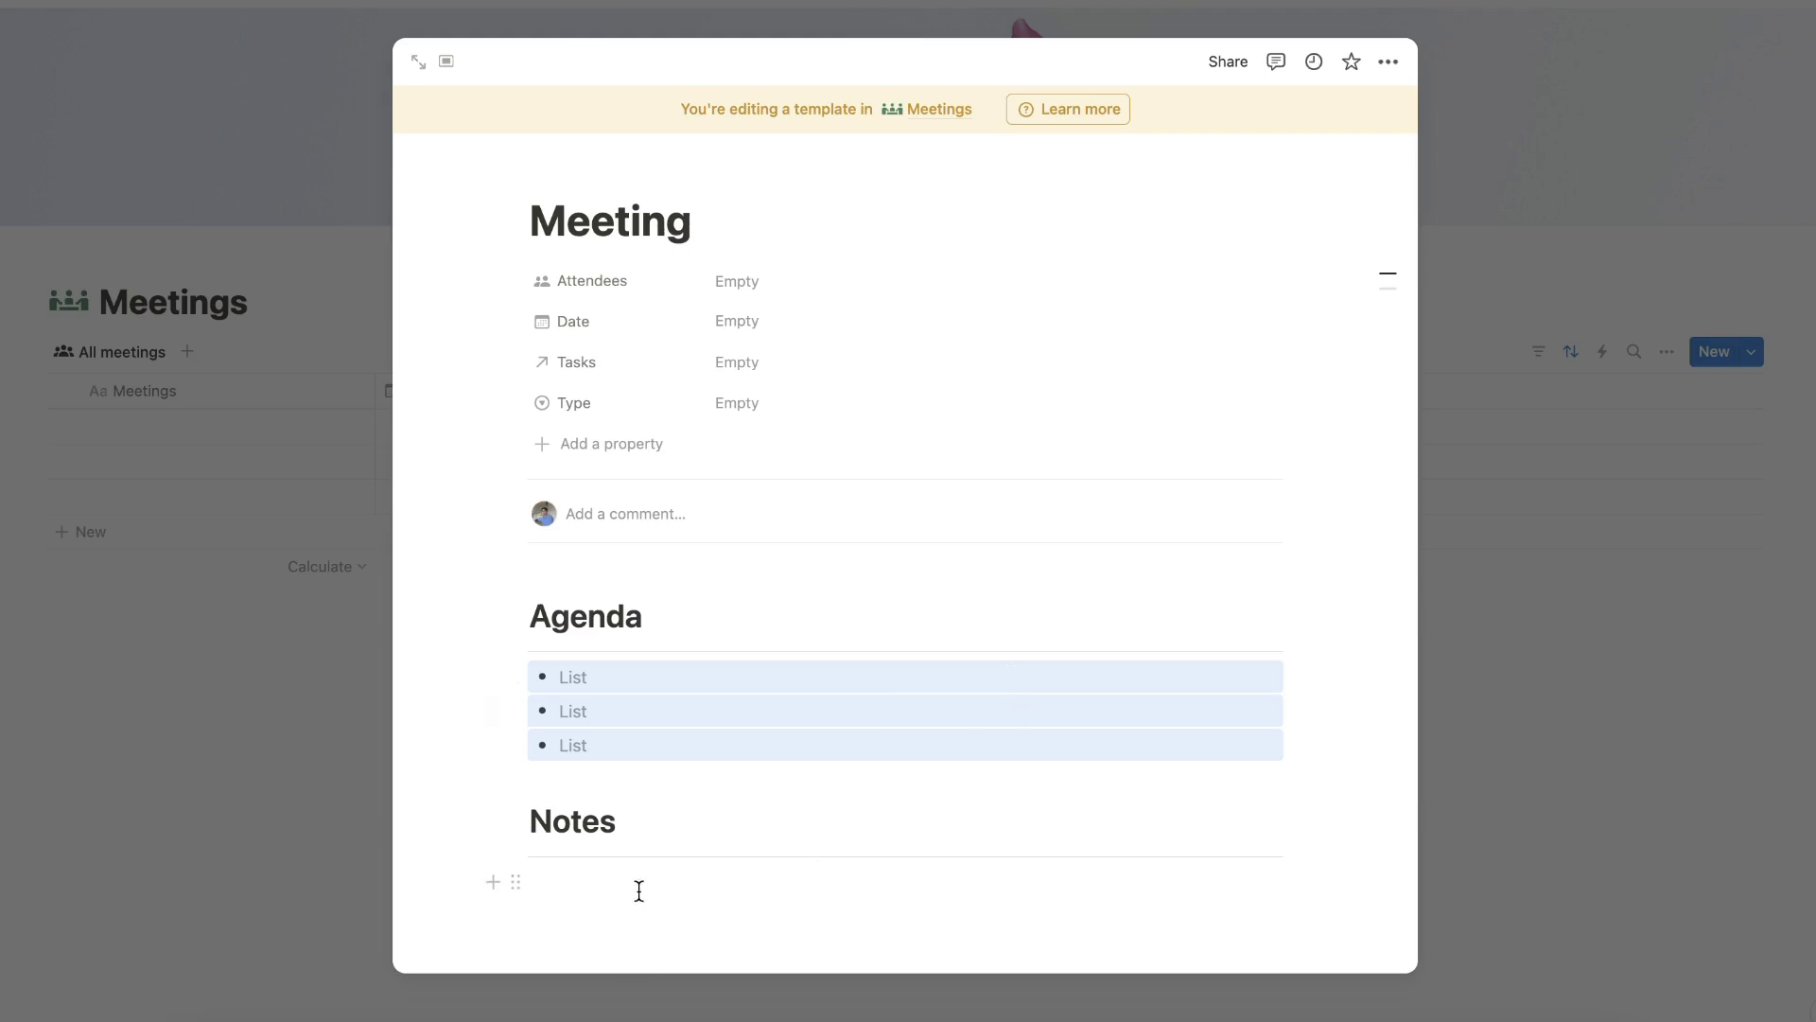
pyautogui.click(825, 885)
pyautogui.write('List List List')
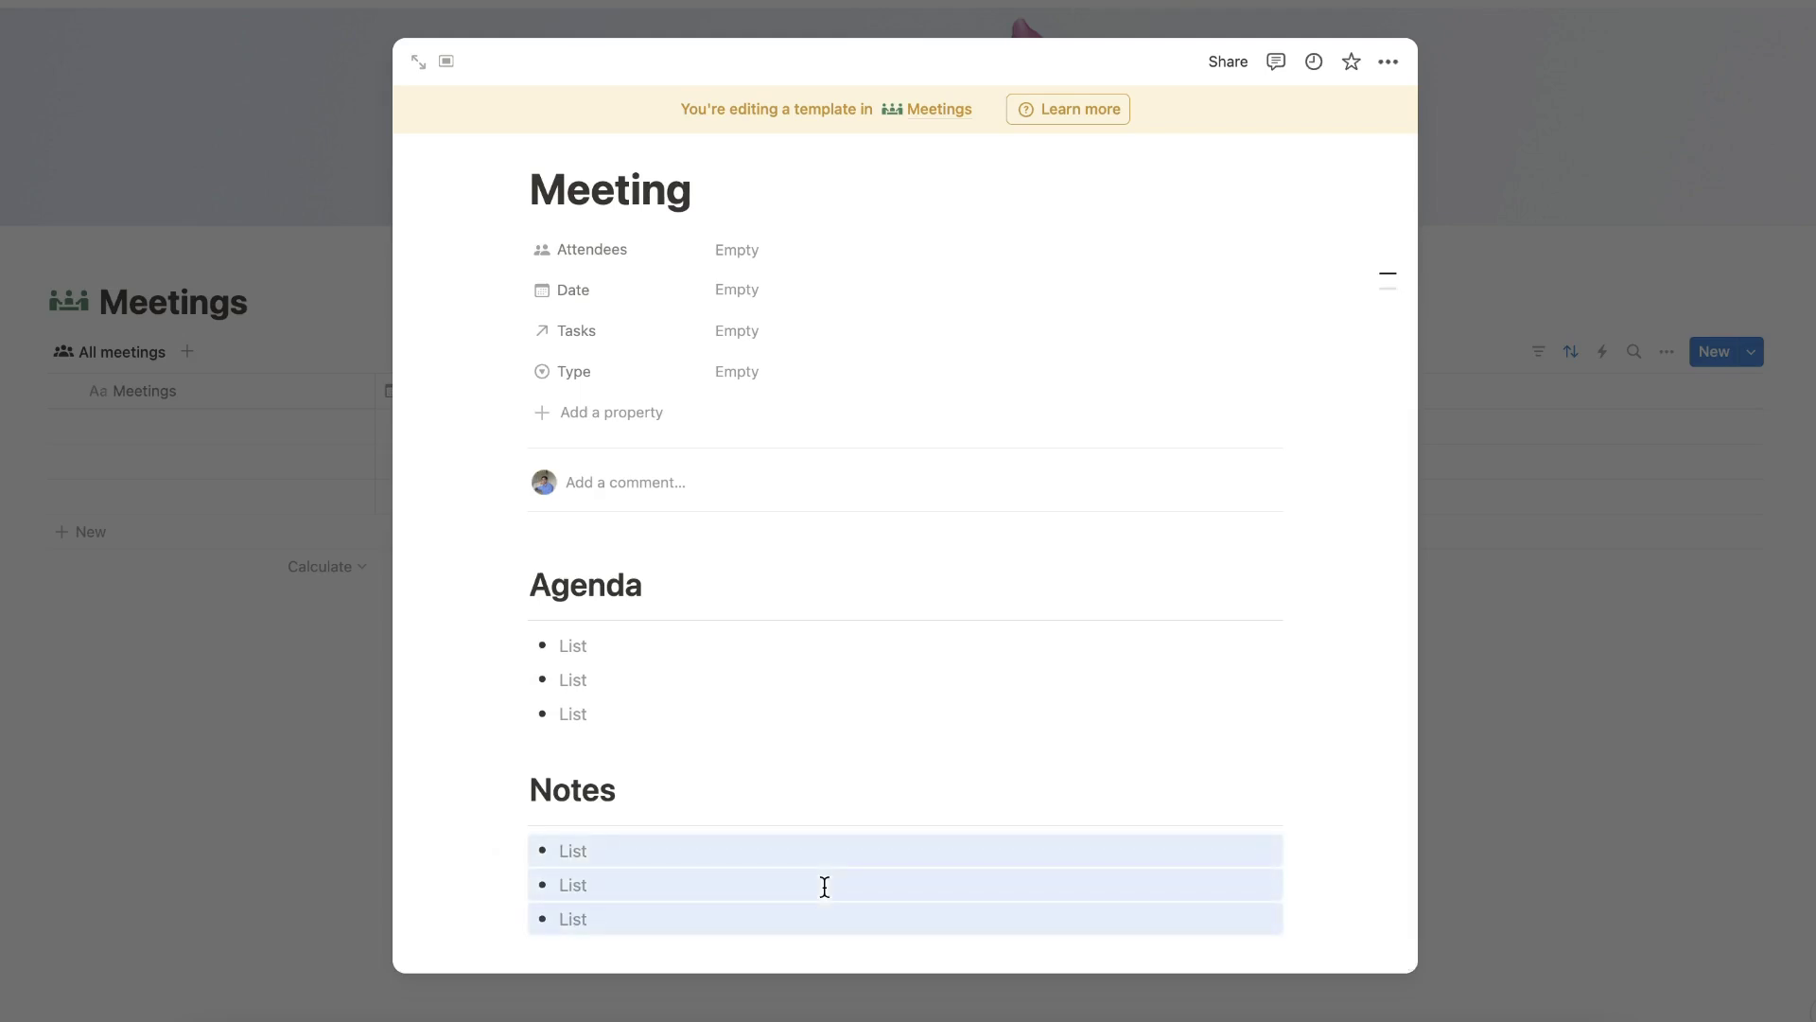
pyautogui.scroll(-1, 824, 885)
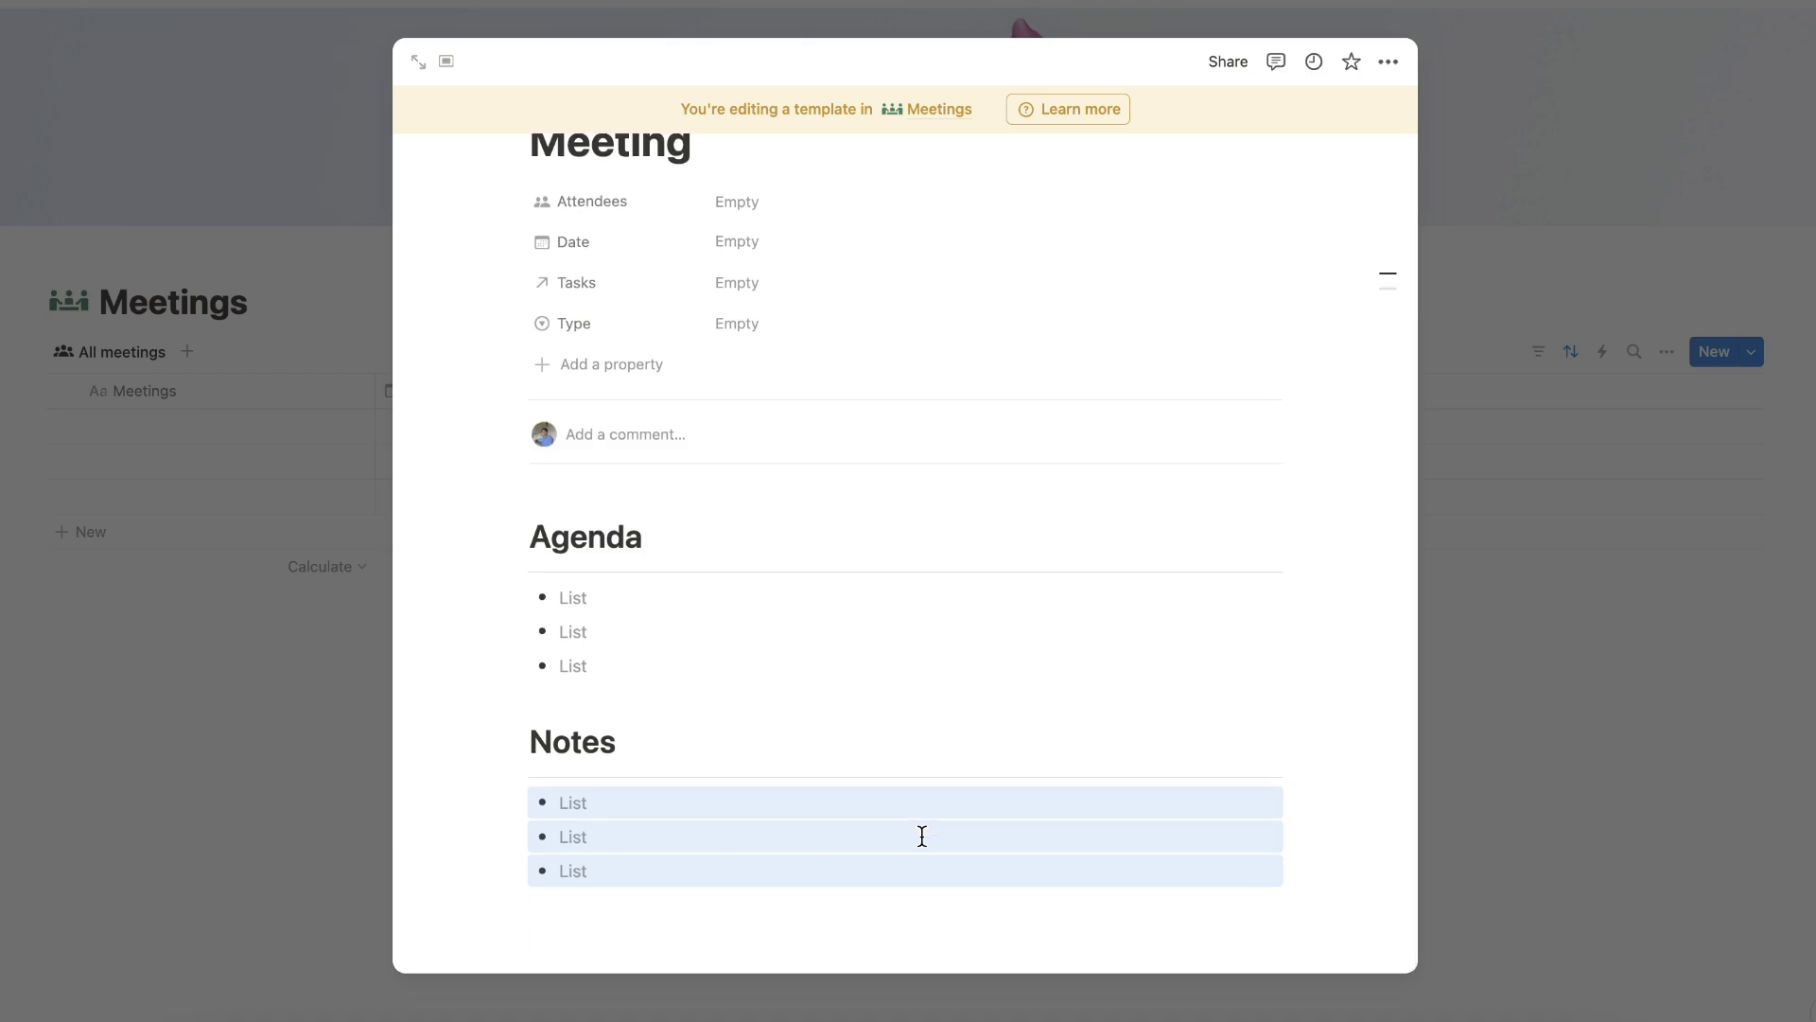
pyautogui.click(643, 916)
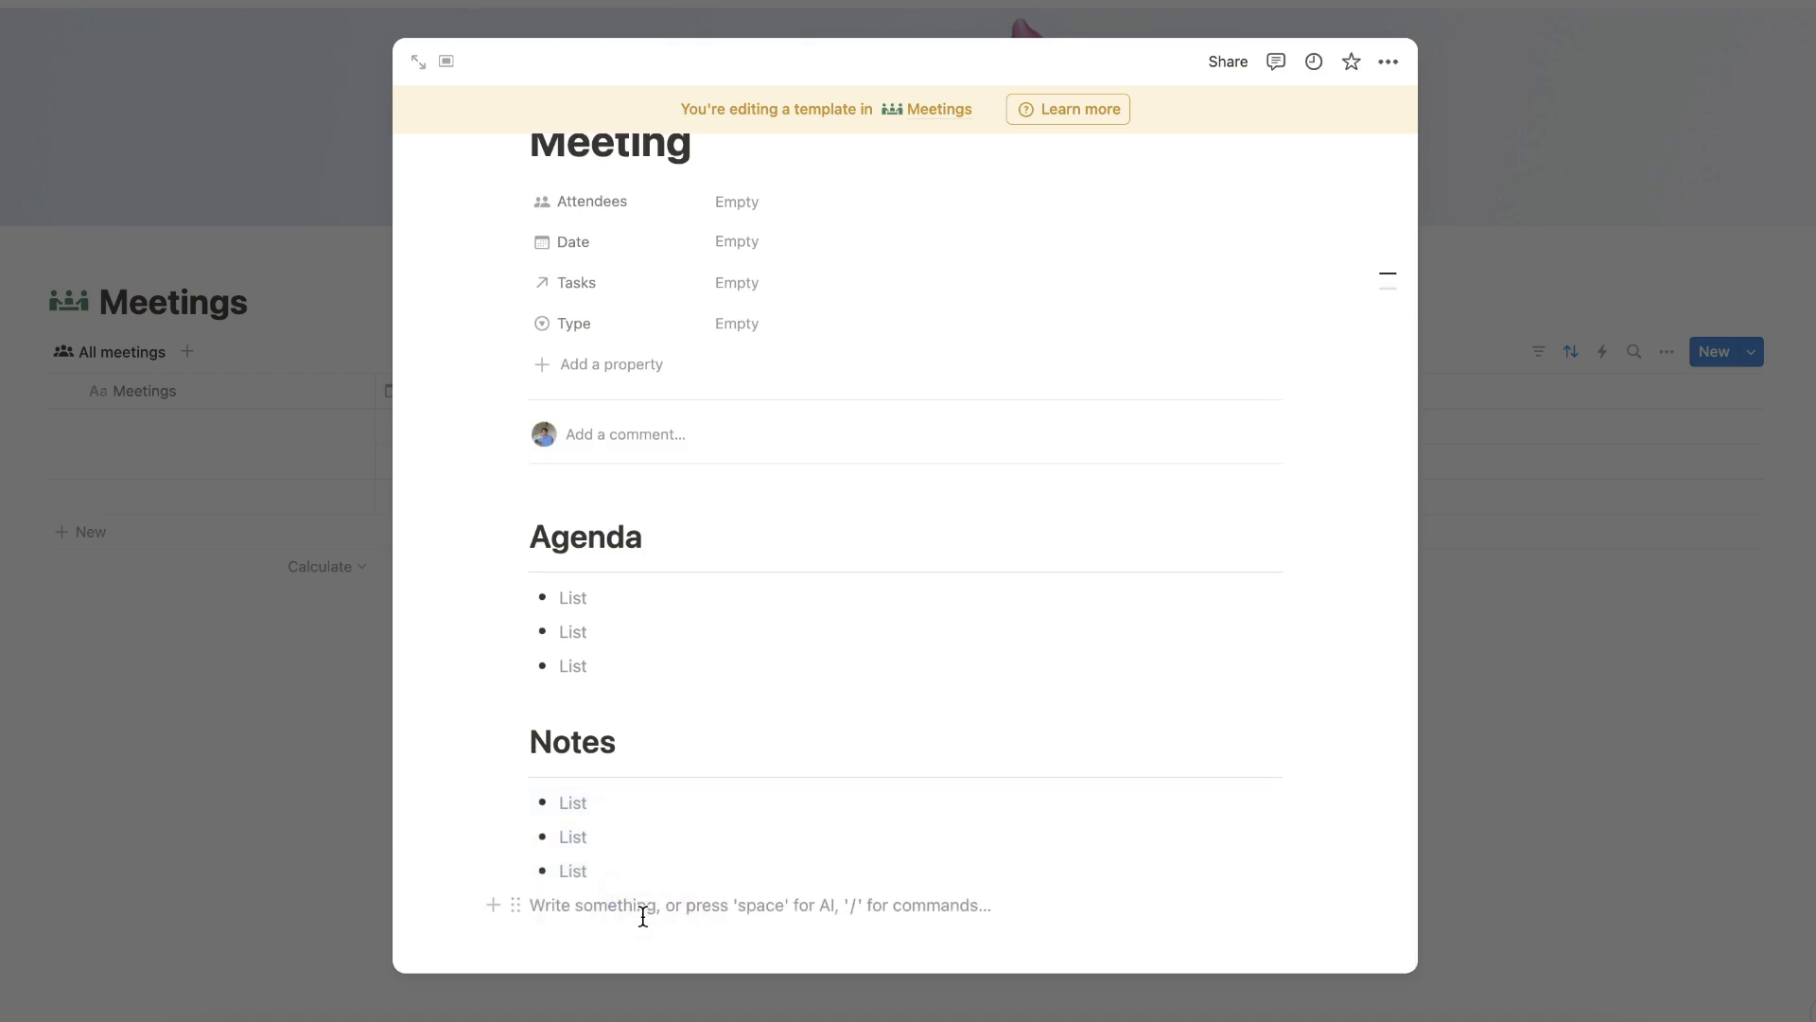
pyautogui.press('Escape')
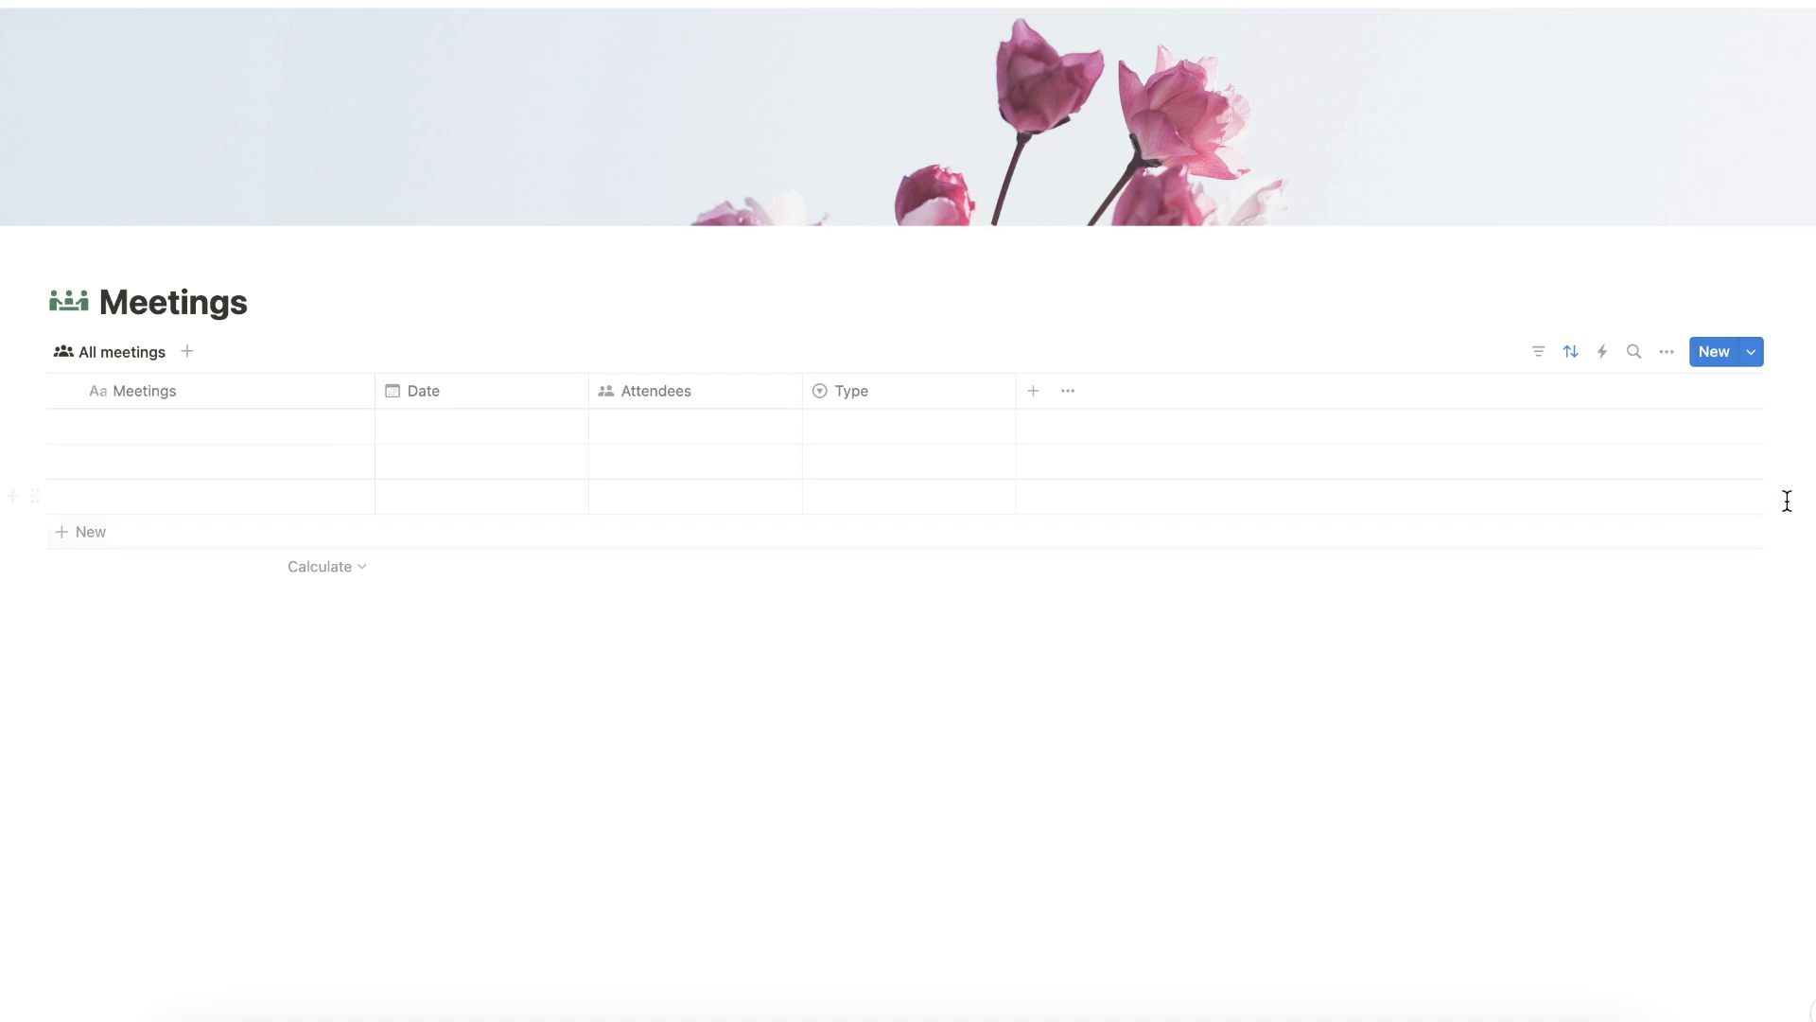
# Step: Select the three empty rows in All meetings and delete them to Trash
pyautogui.moveTo(1784, 498); pyautogui.dragTo(1204, 439)
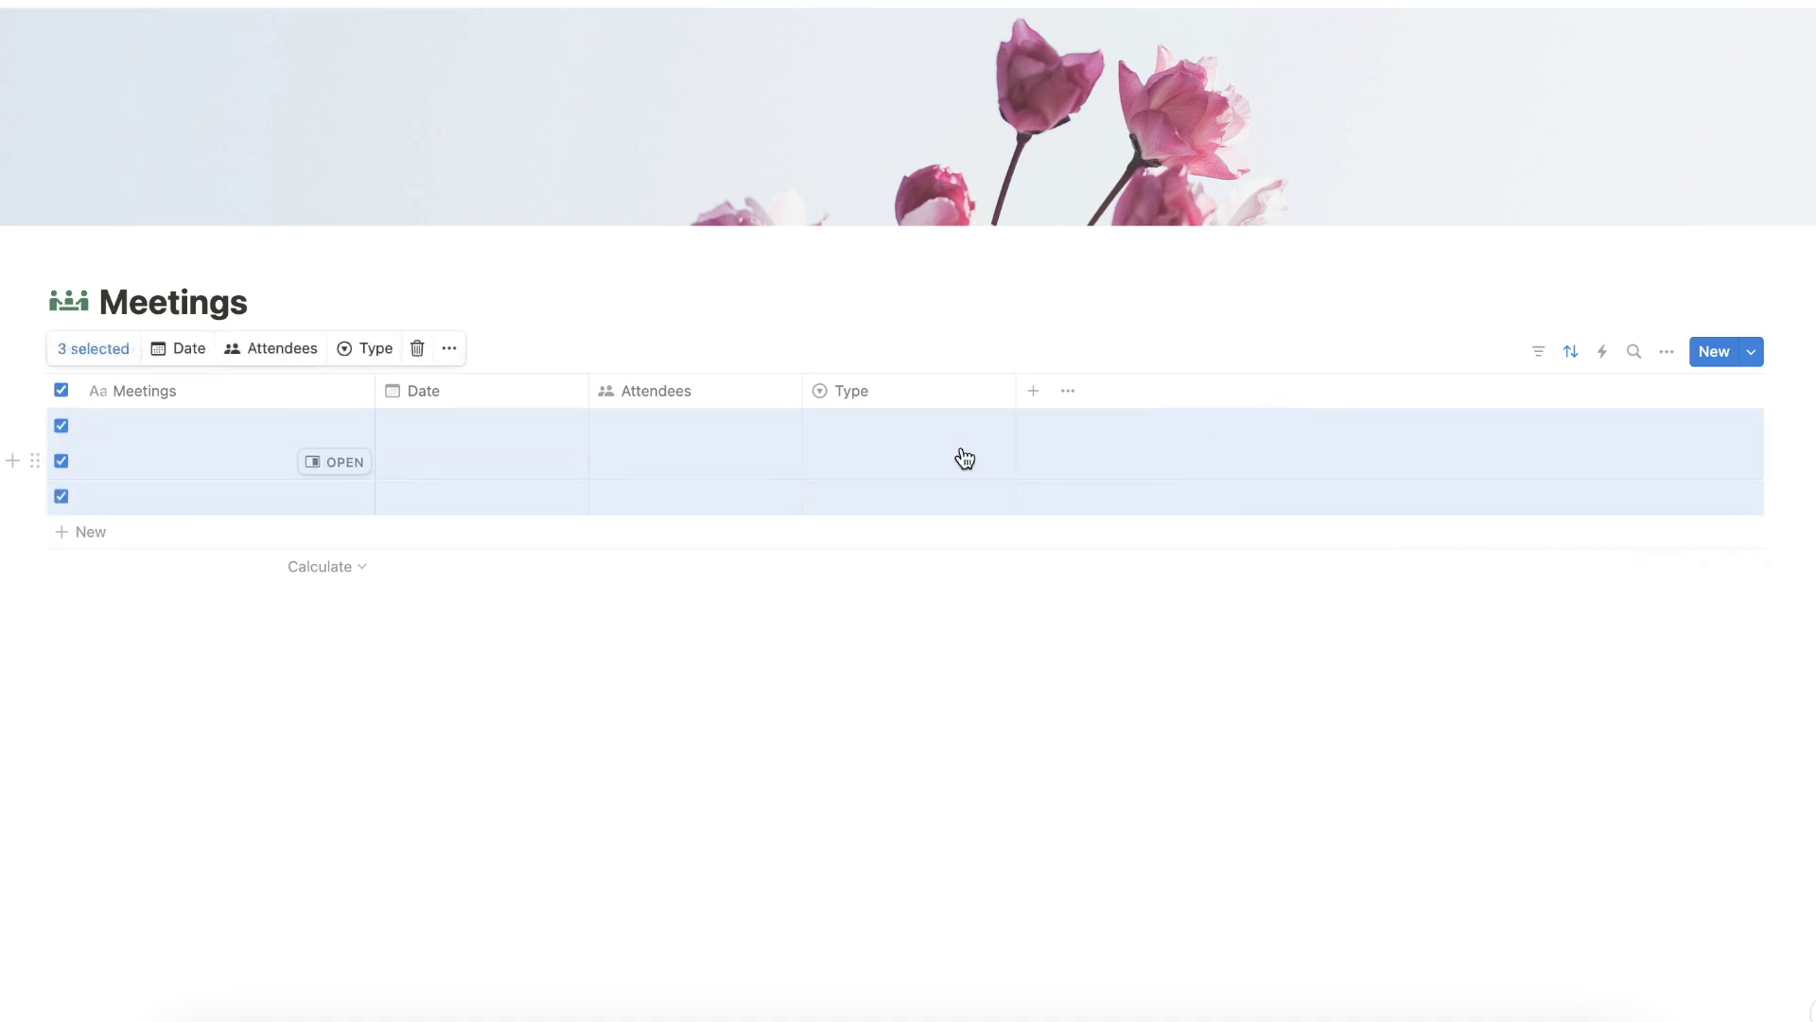
pyautogui.press('Delete')
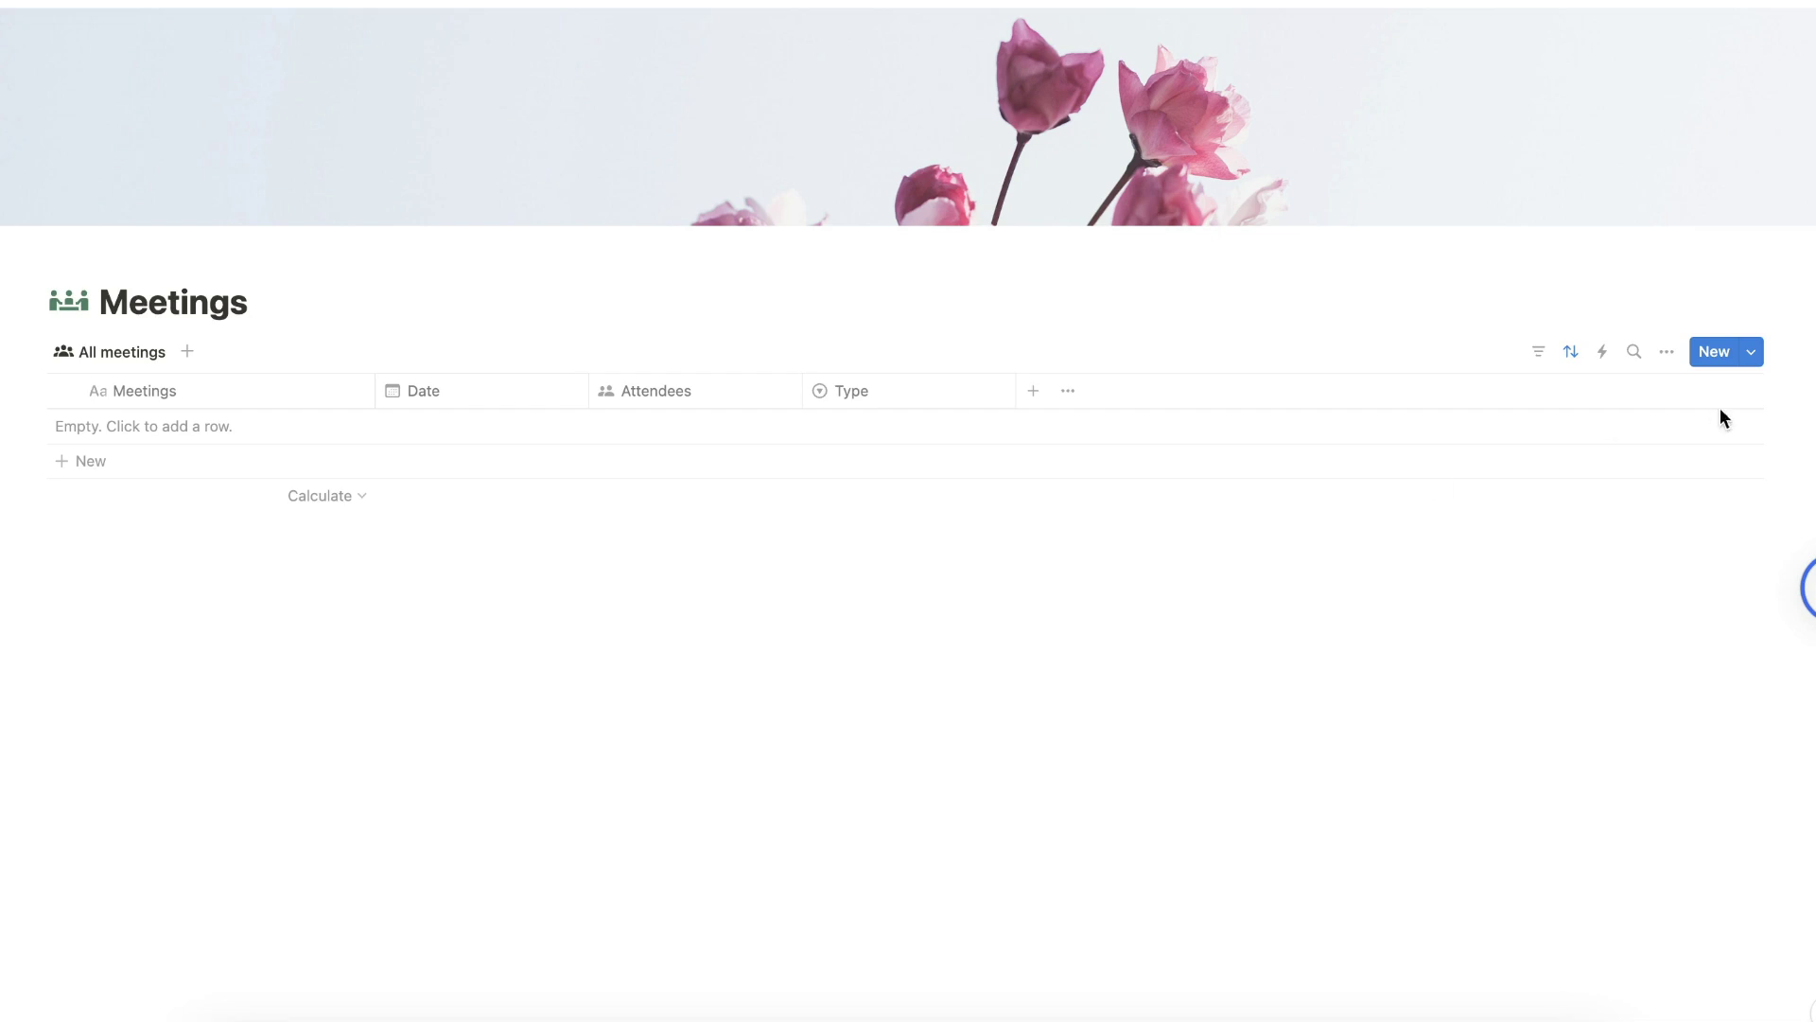
# Step: Set the Meeting template as default for all views in Meetings, replacing Empty
pyautogui.click(1751, 352)
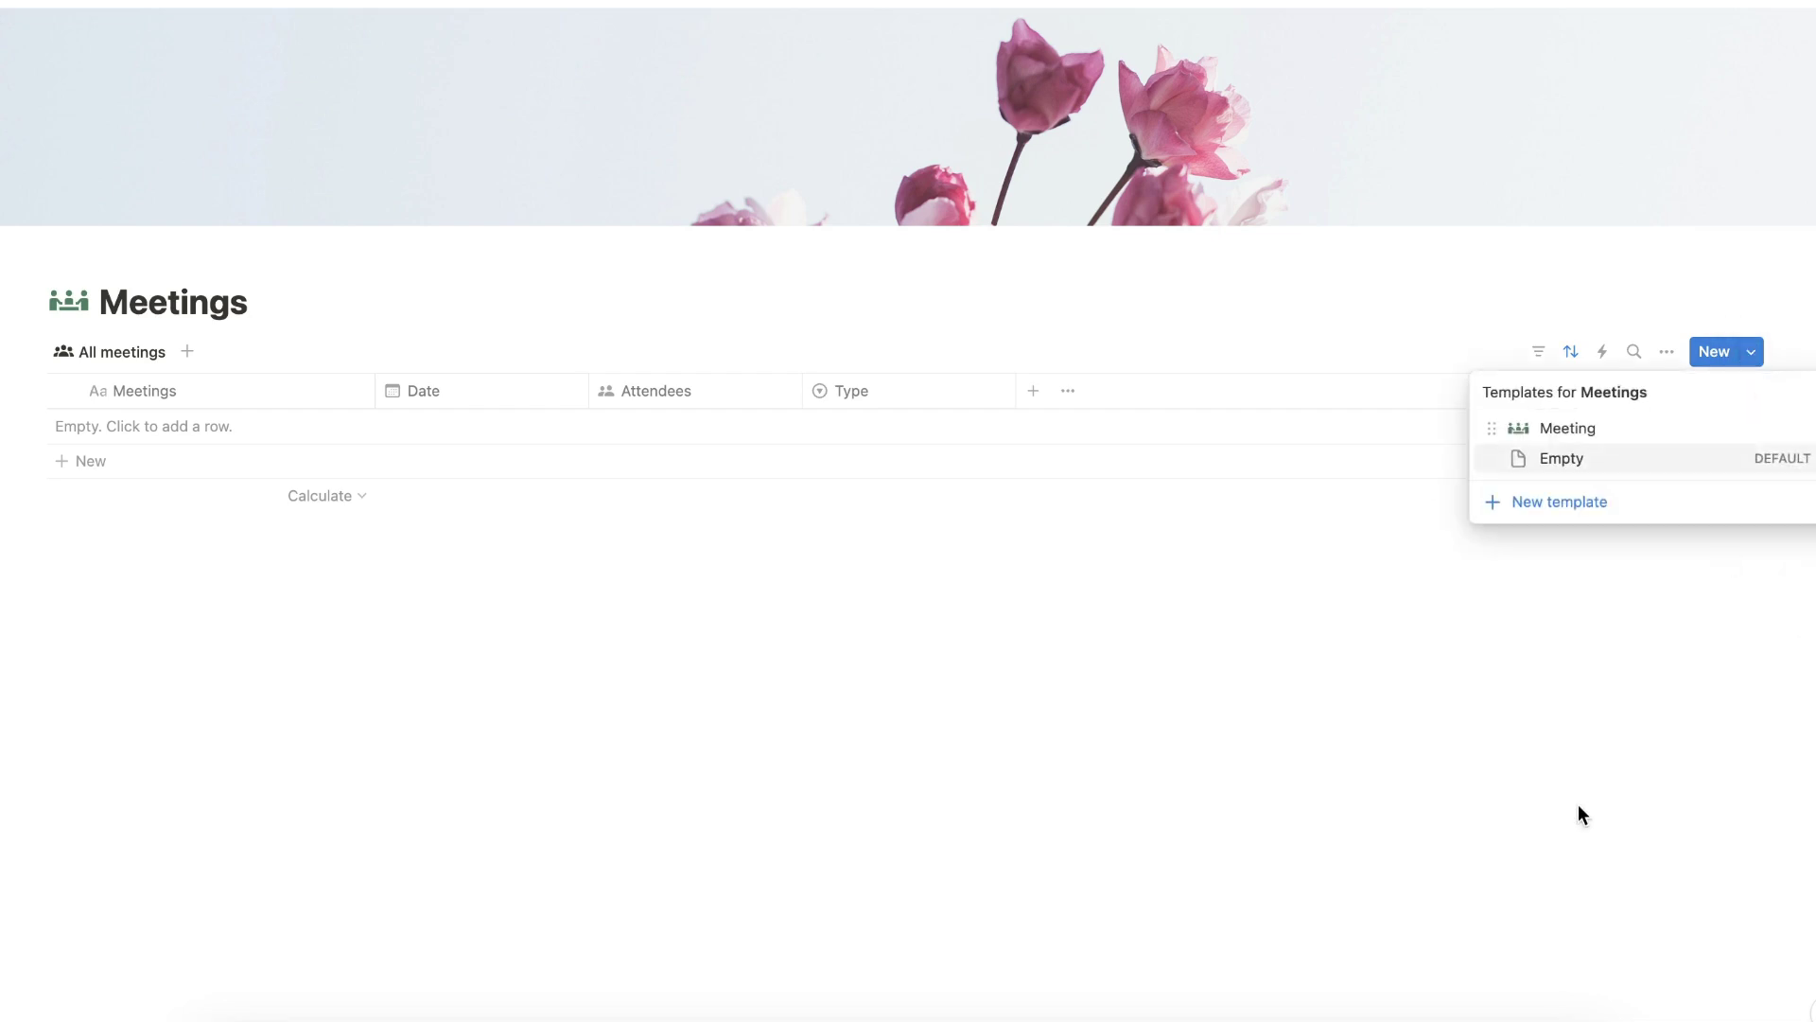
pyautogui.press('super+minus')
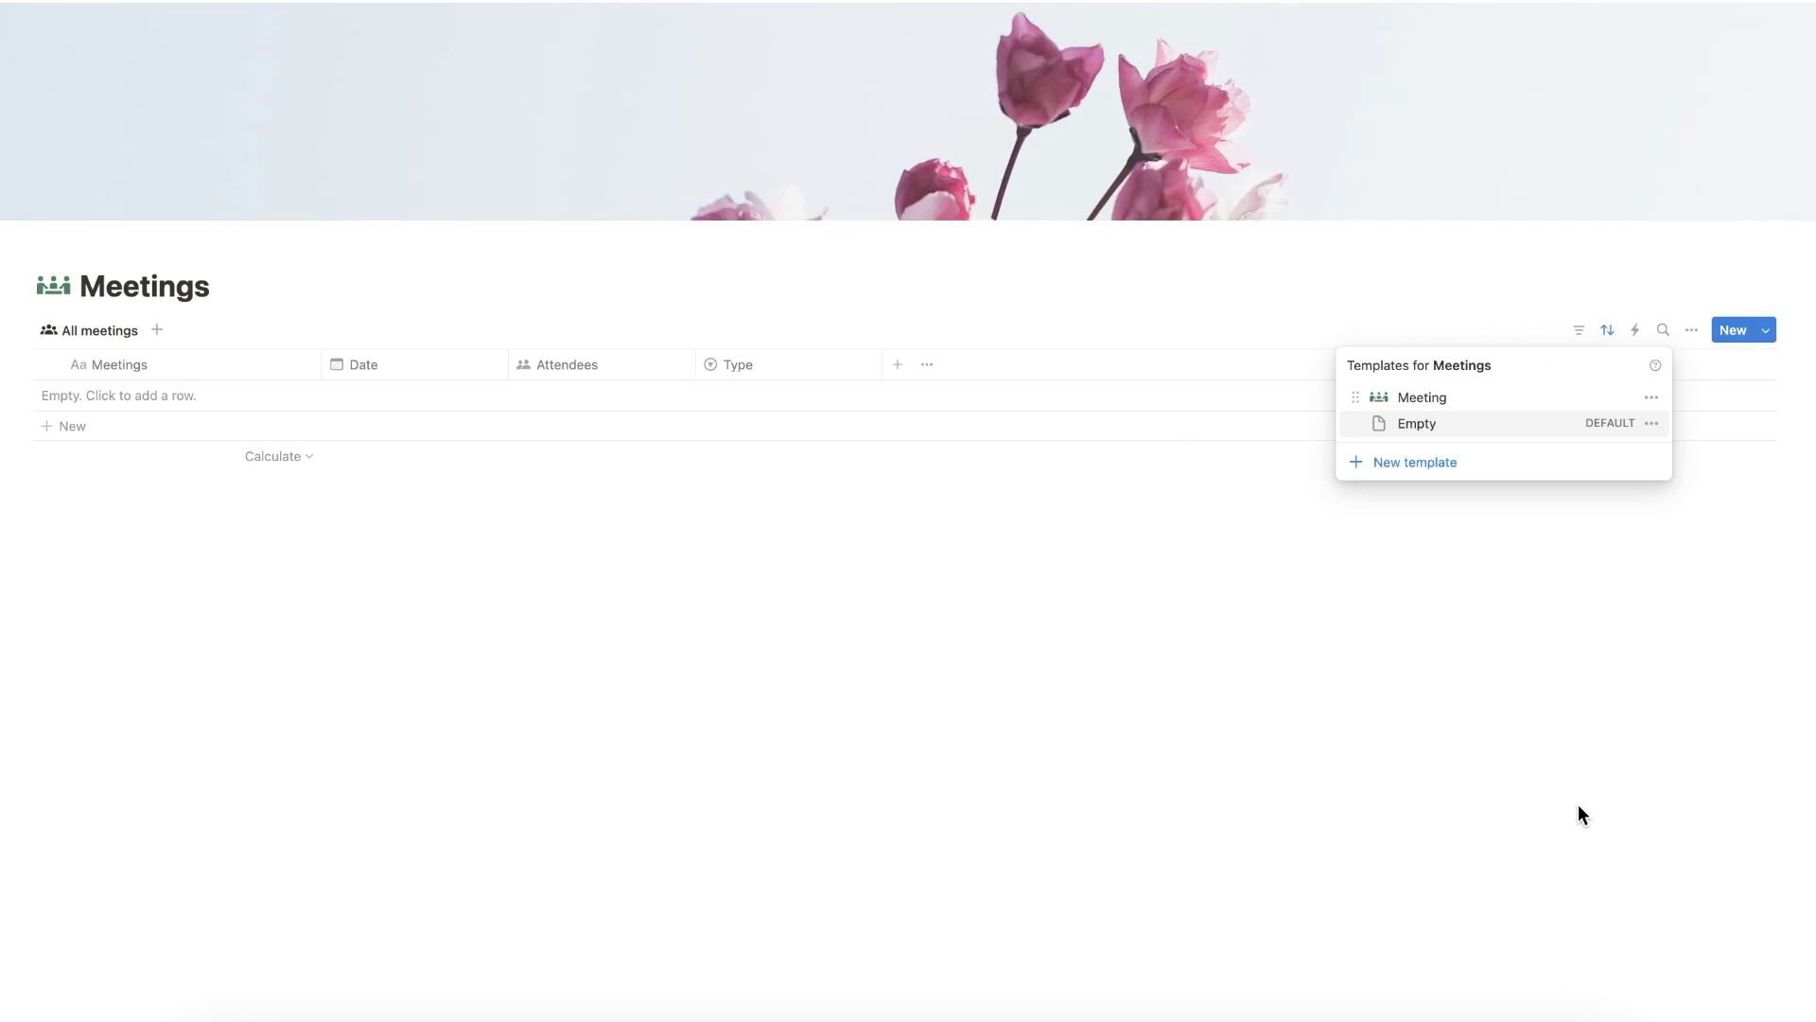
pyautogui.click(1652, 399)
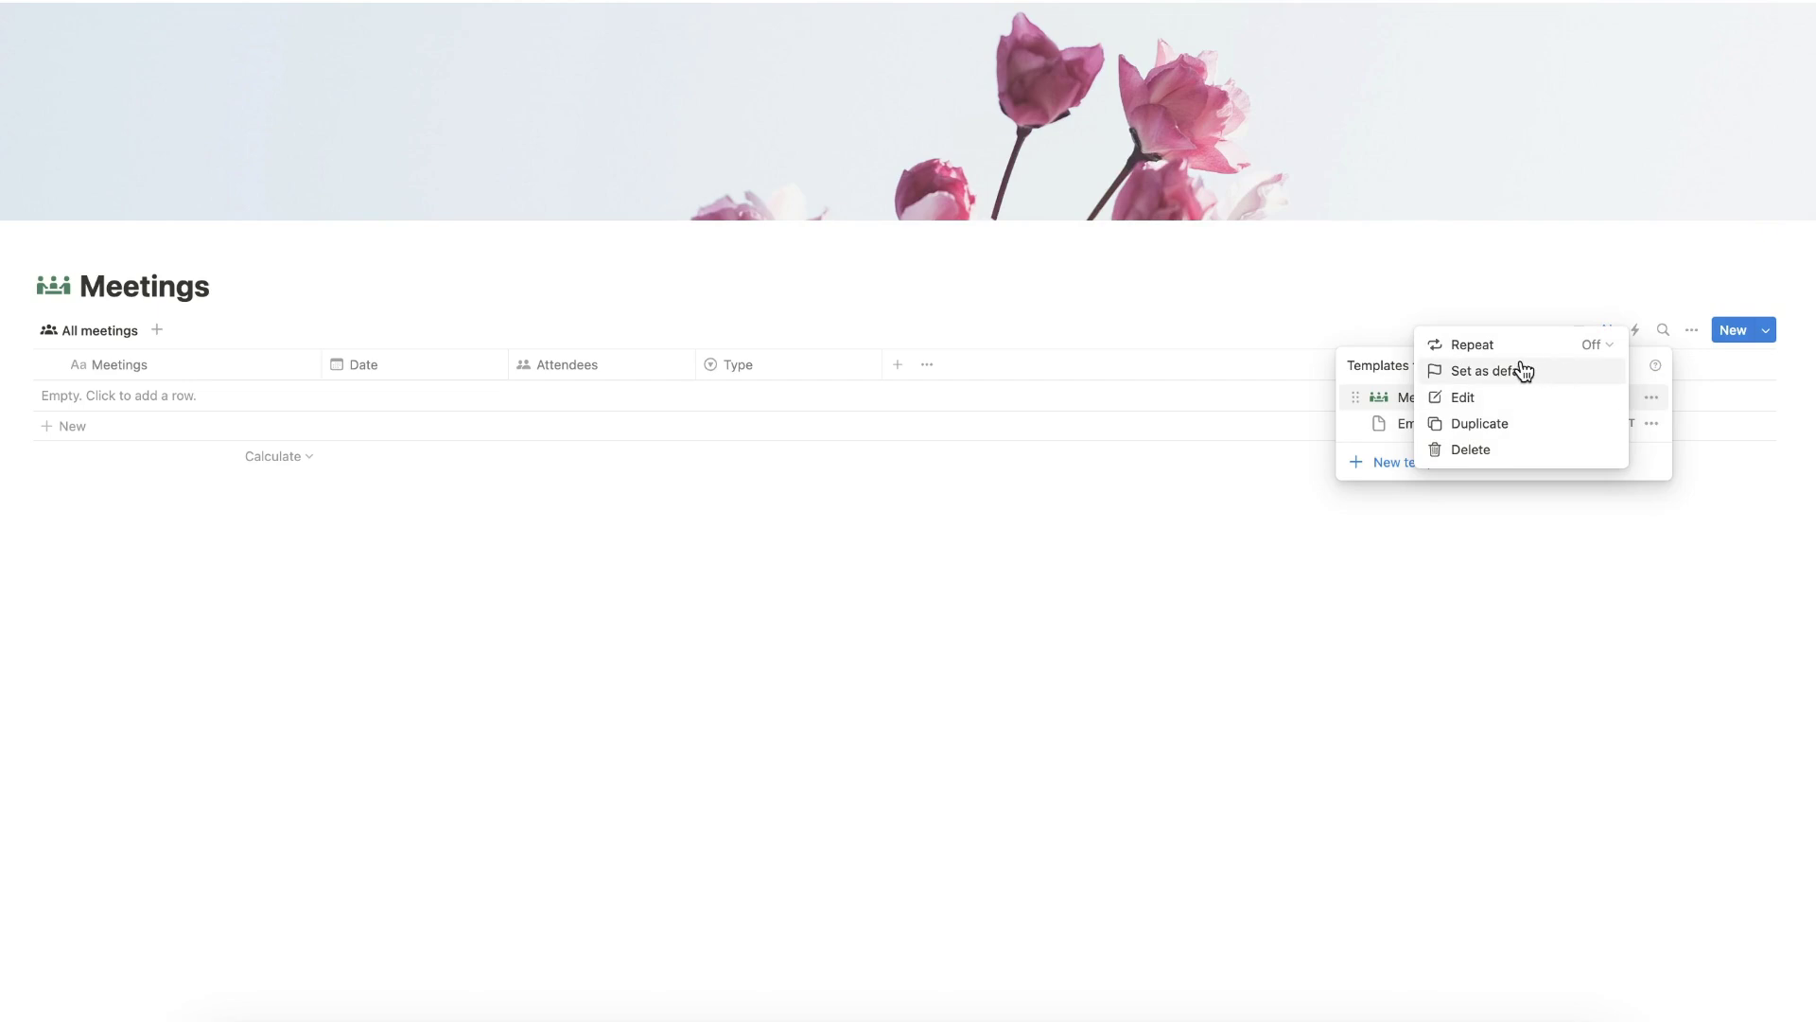
pyautogui.click(1523, 370)
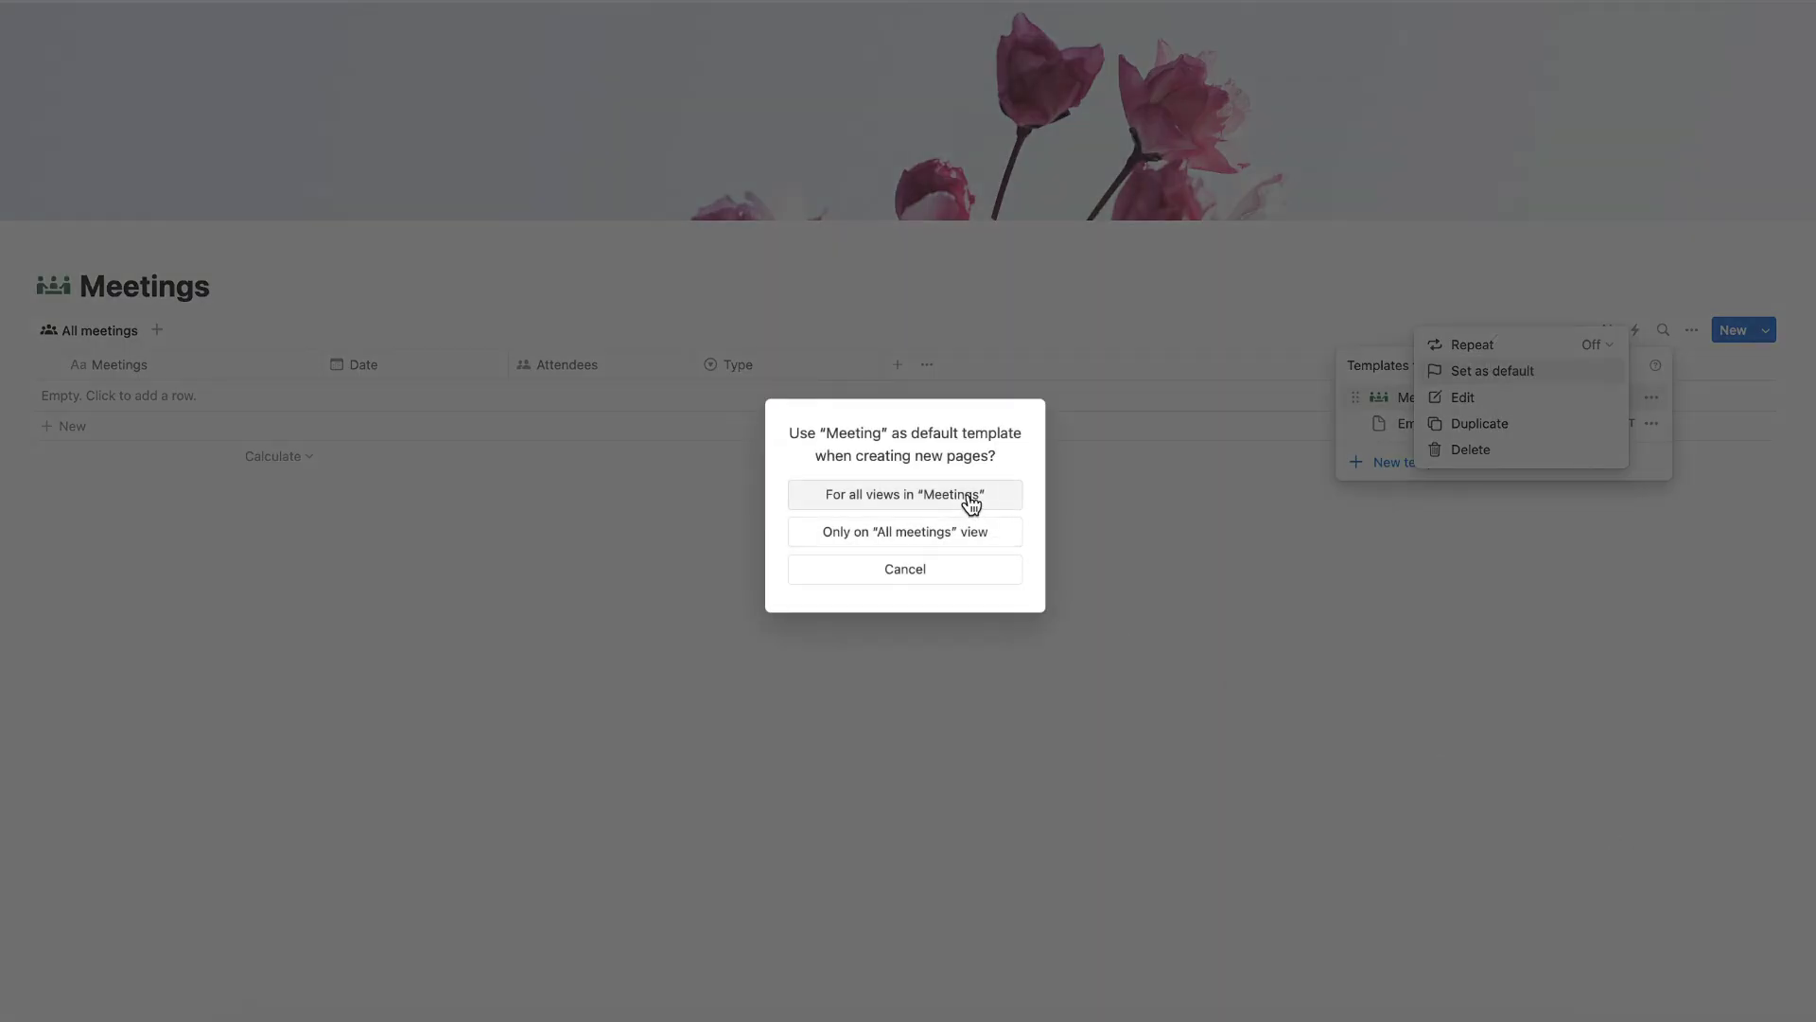
pyautogui.click(972, 503)
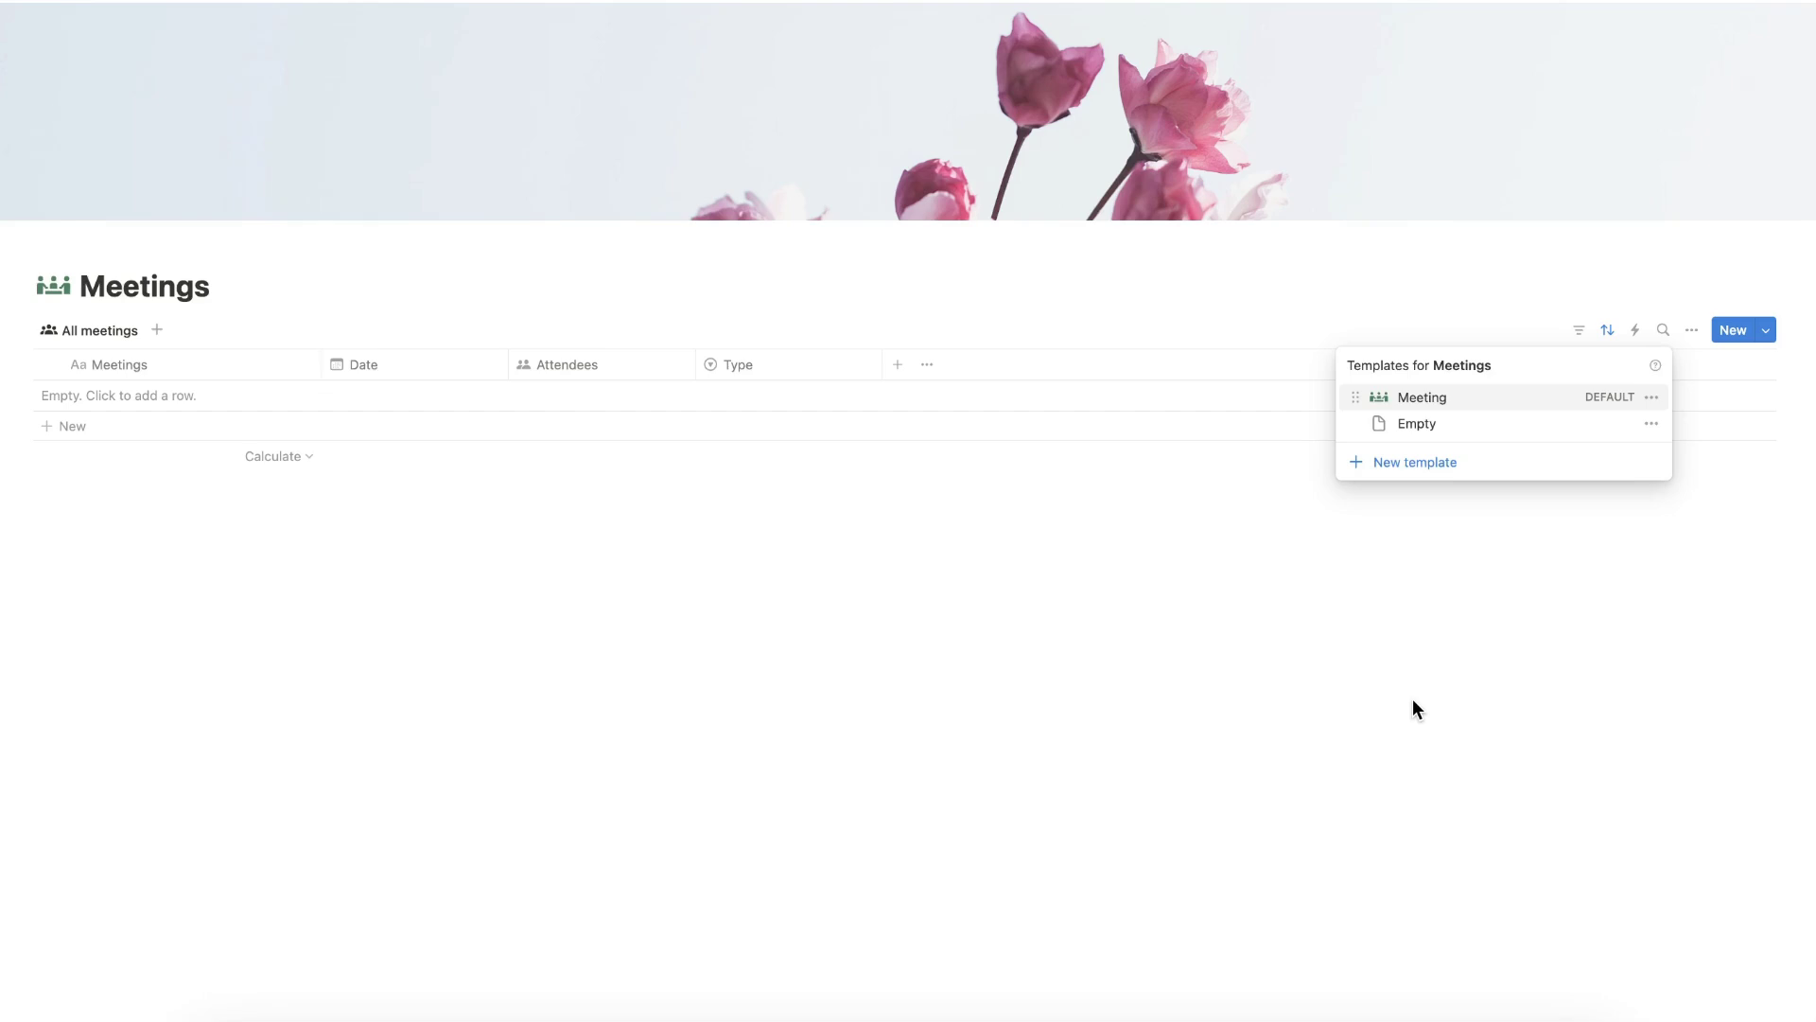
pyautogui.click(1413, 707)
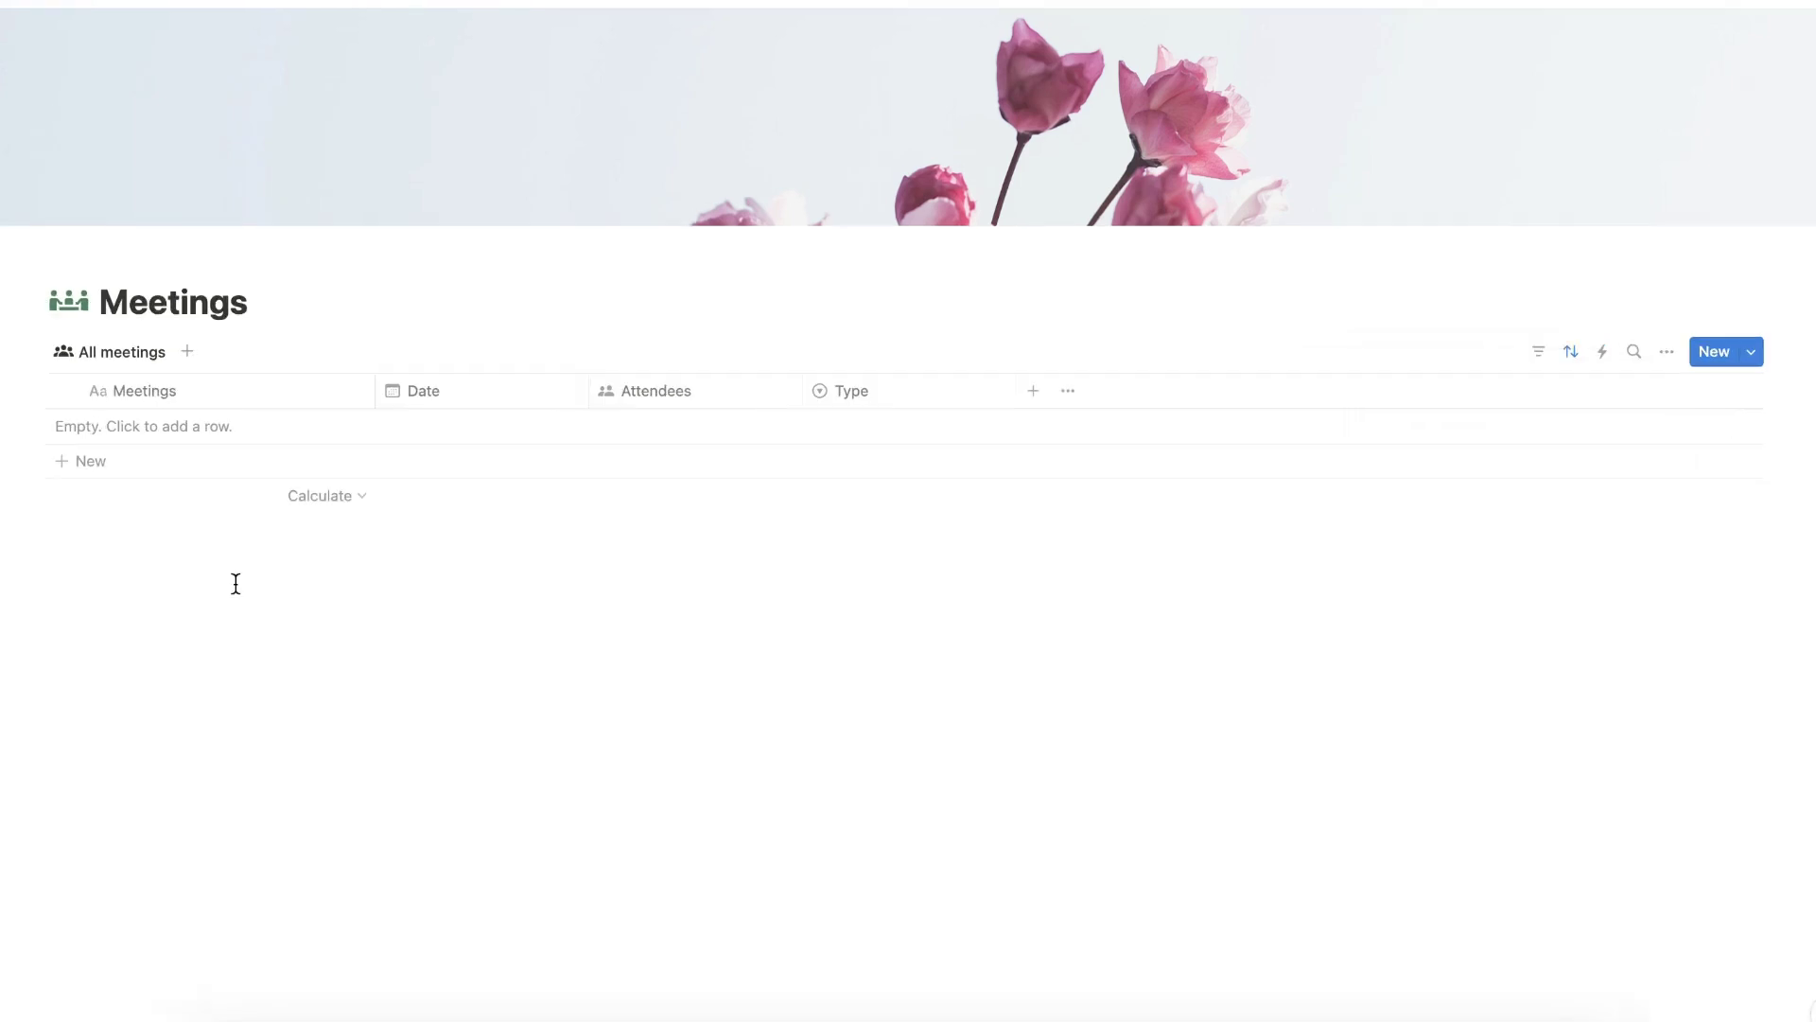
# Step: Create three new rows titled Meeting 1, Meeting 2 and Meeting 3
pyautogui.click(111, 465)
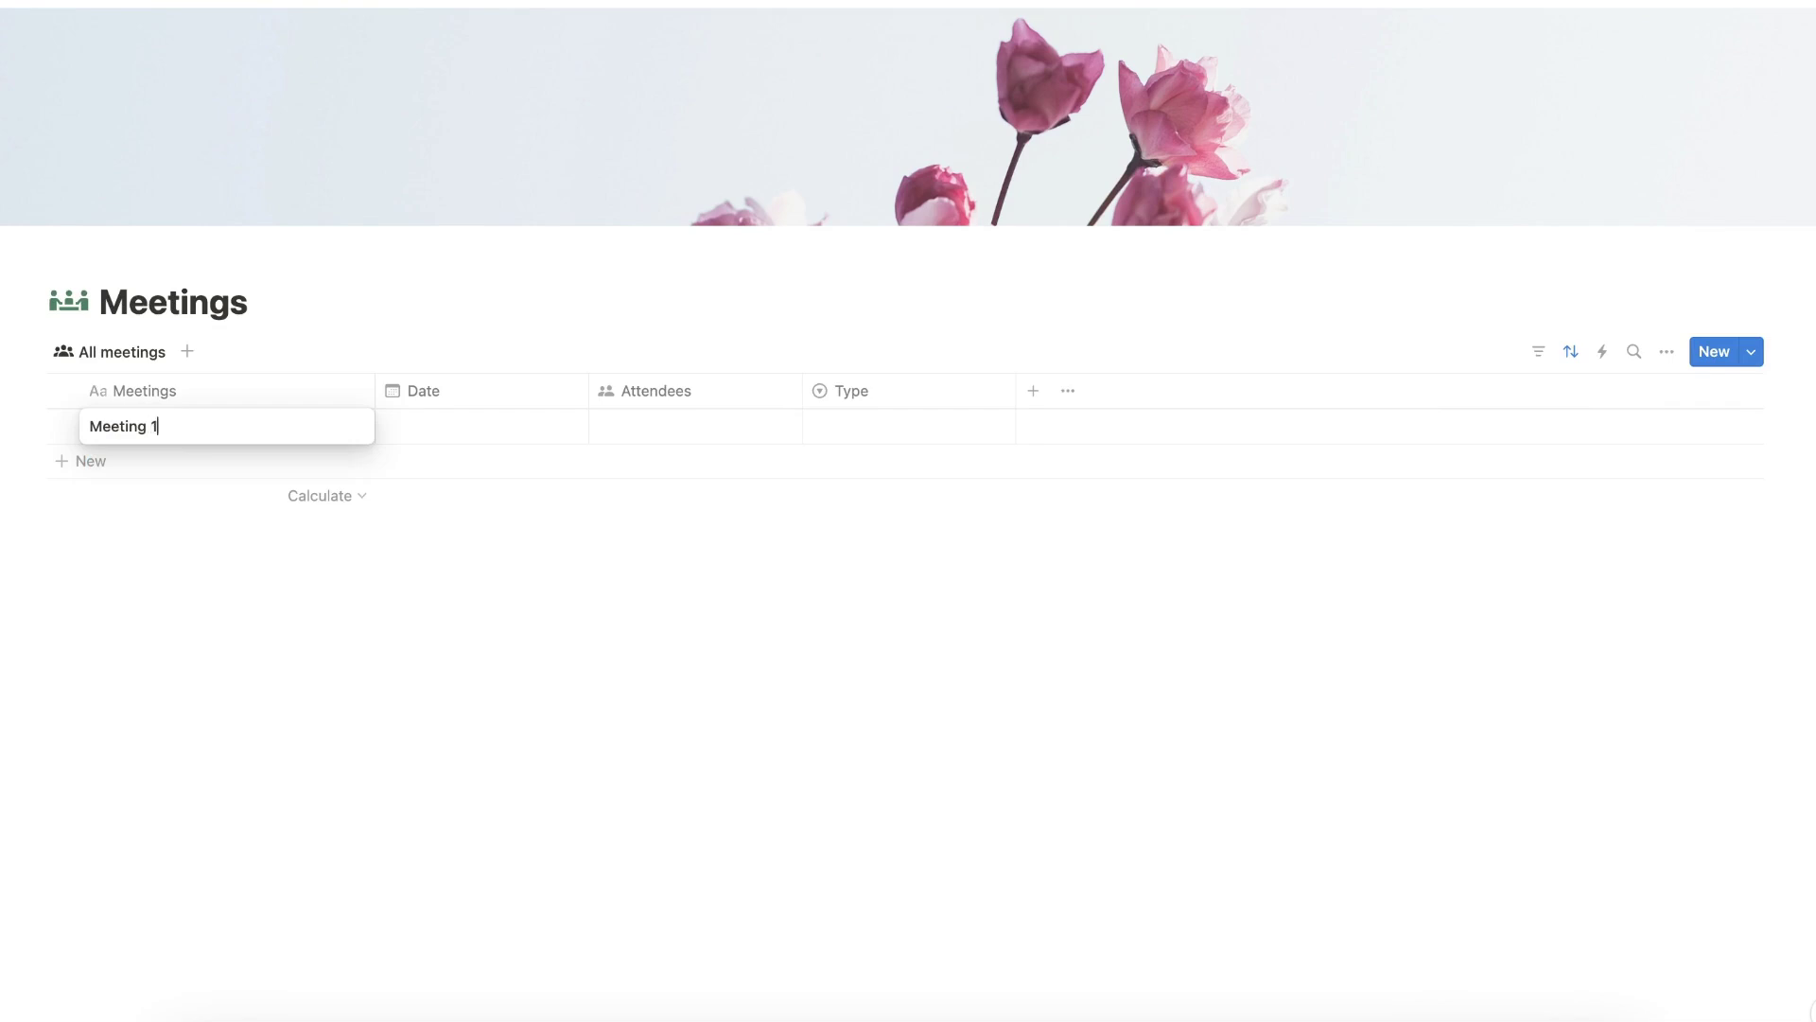
pyautogui.write('1')
pyautogui.click(280, 571)
pyautogui.click(122, 462)
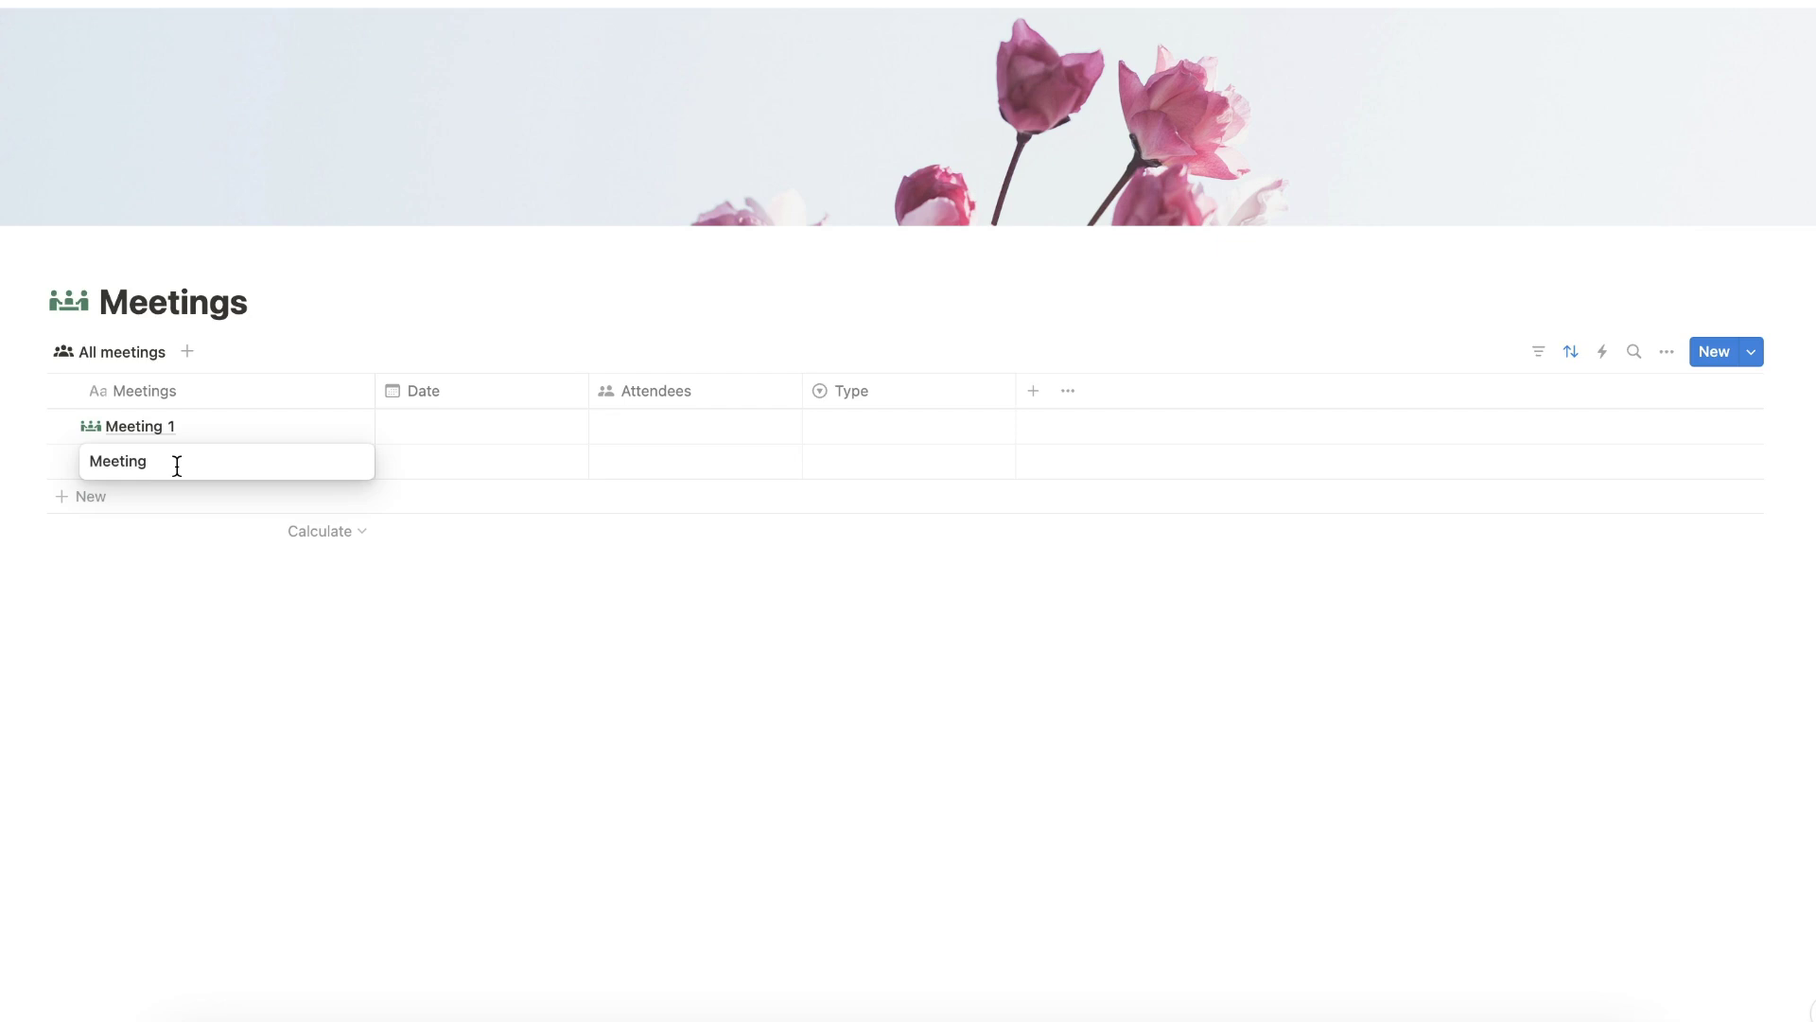
pyautogui.write('2')
pyautogui.press('Return')
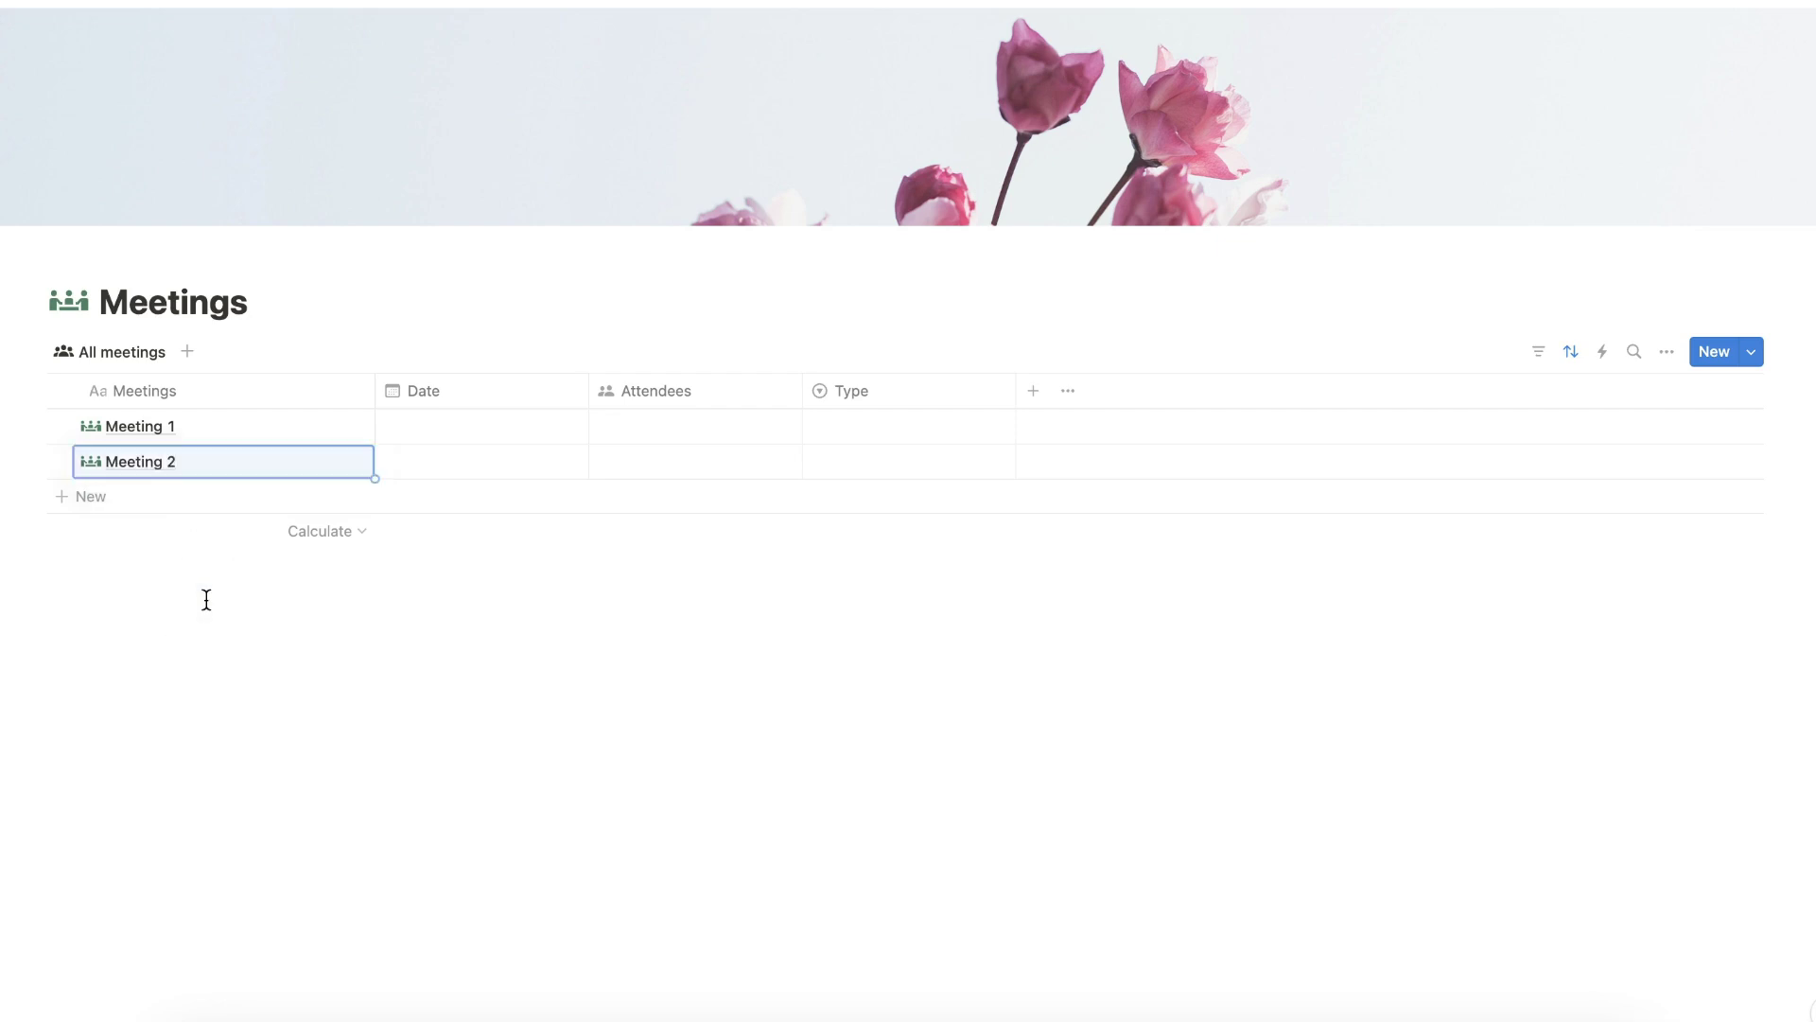
pyautogui.click(148, 509)
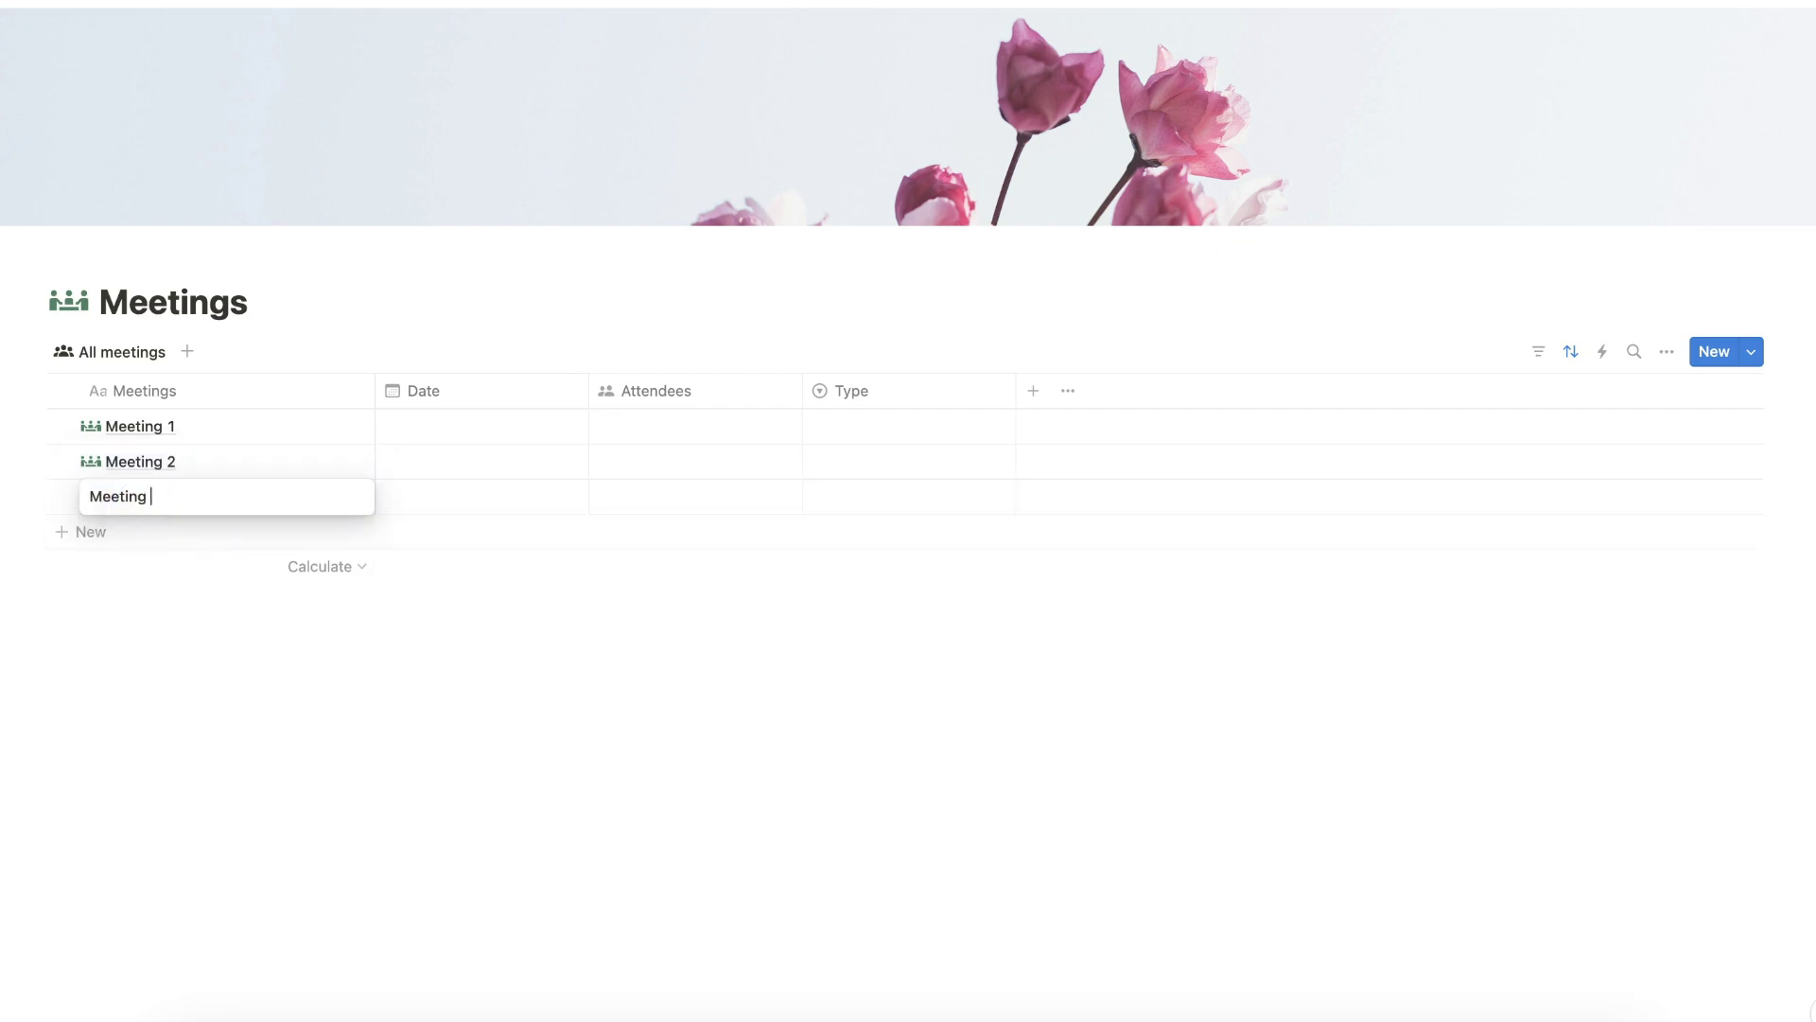
pyautogui.write('3')
pyautogui.press('Return')
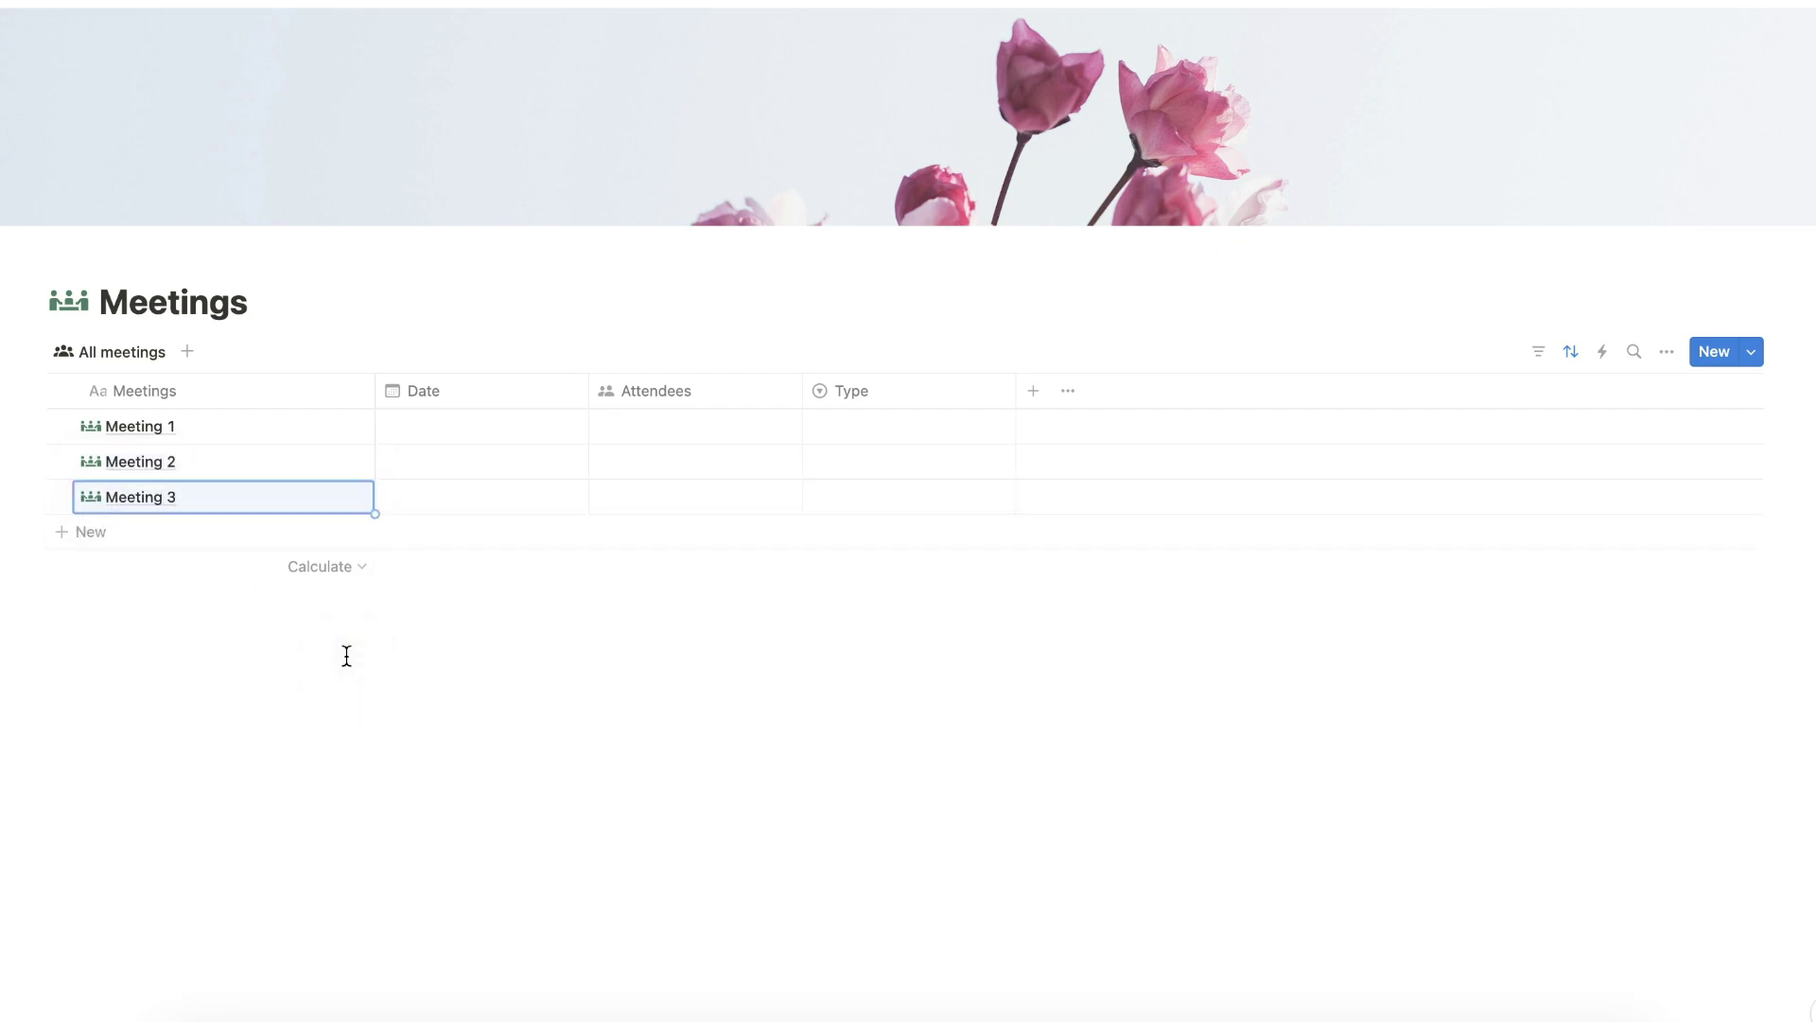
pyautogui.click(532, 425)
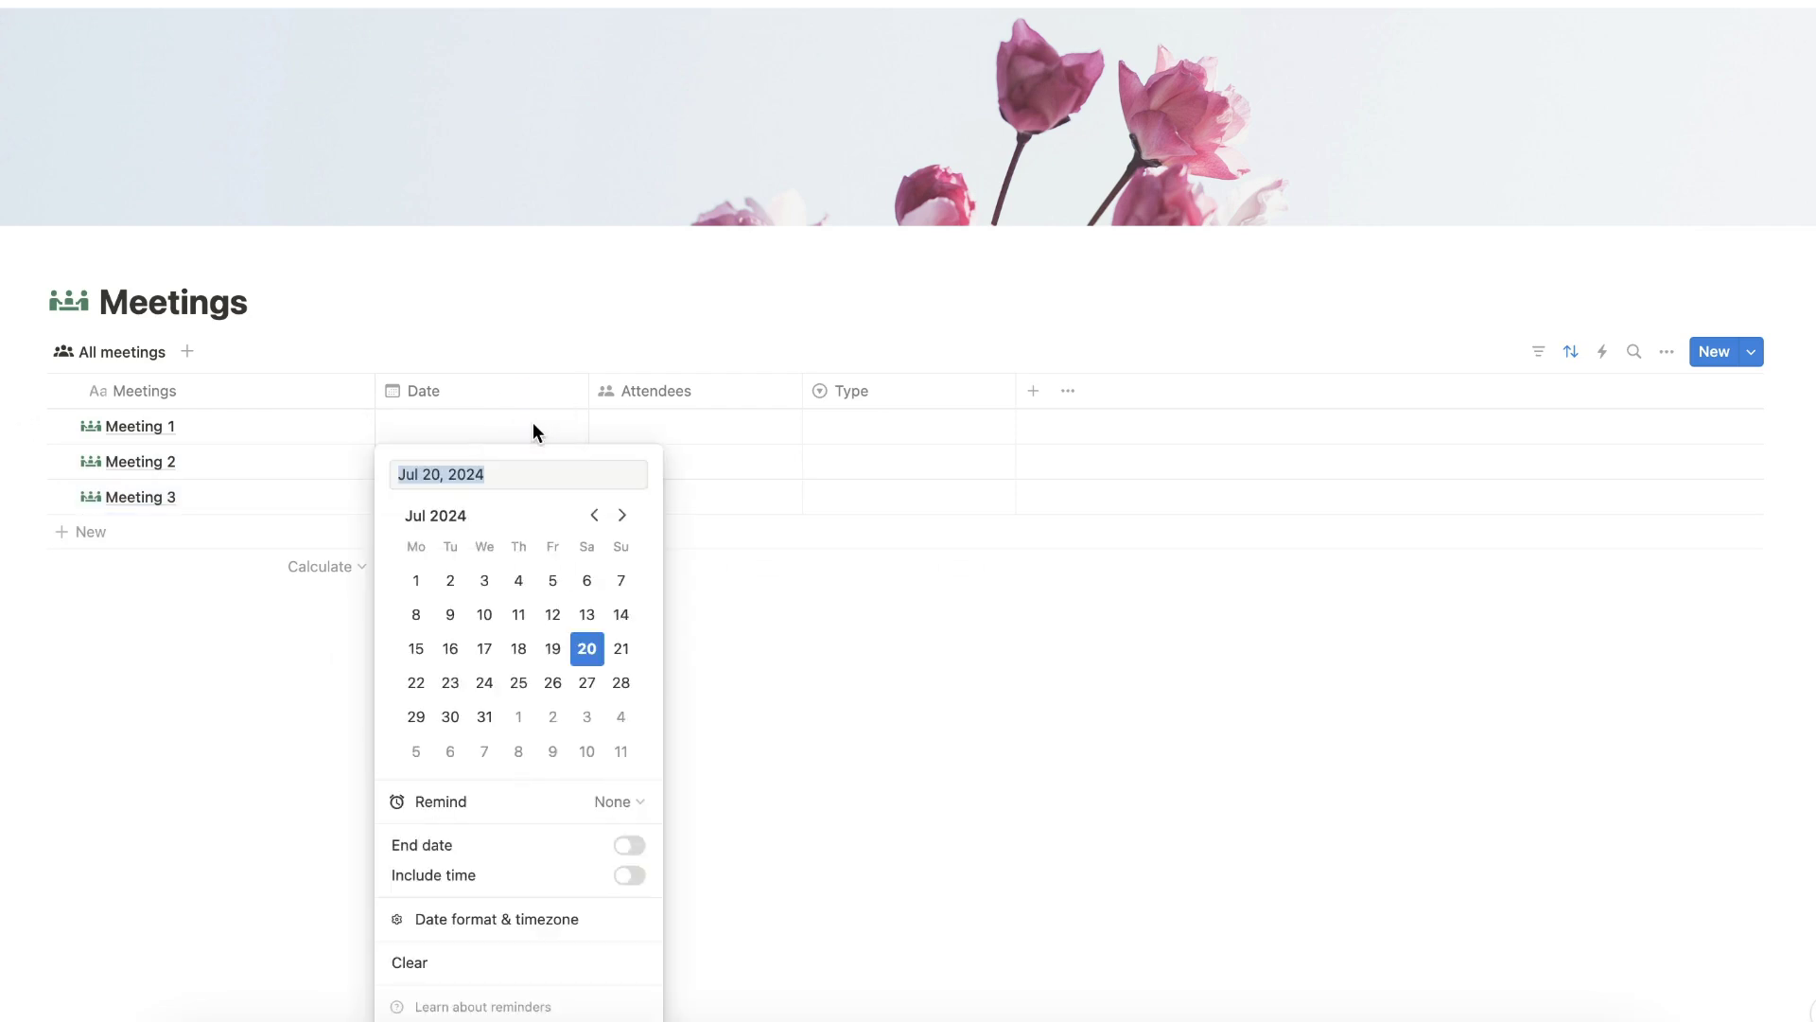
# Step: Date Meeting 1, 2 and 3 as July 17, 18 and 19, 2024
pyautogui.click(485, 650)
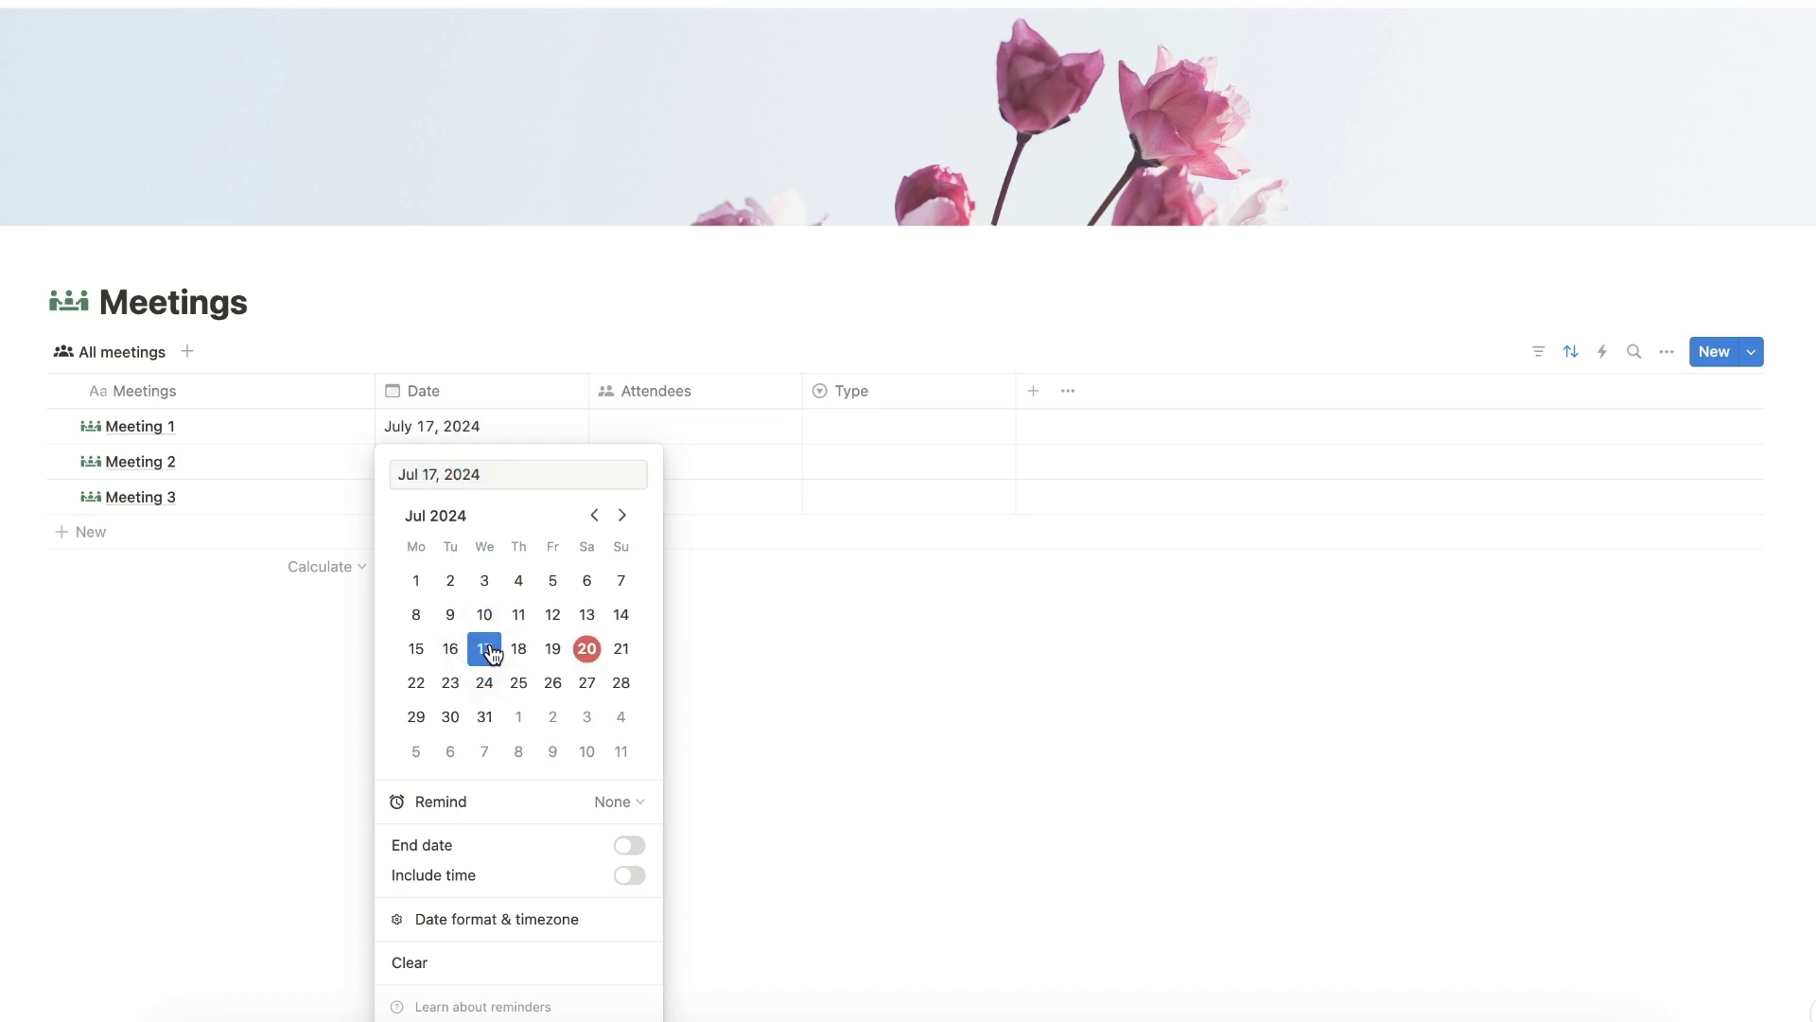
pyautogui.click(936, 788)
pyautogui.click(451, 462)
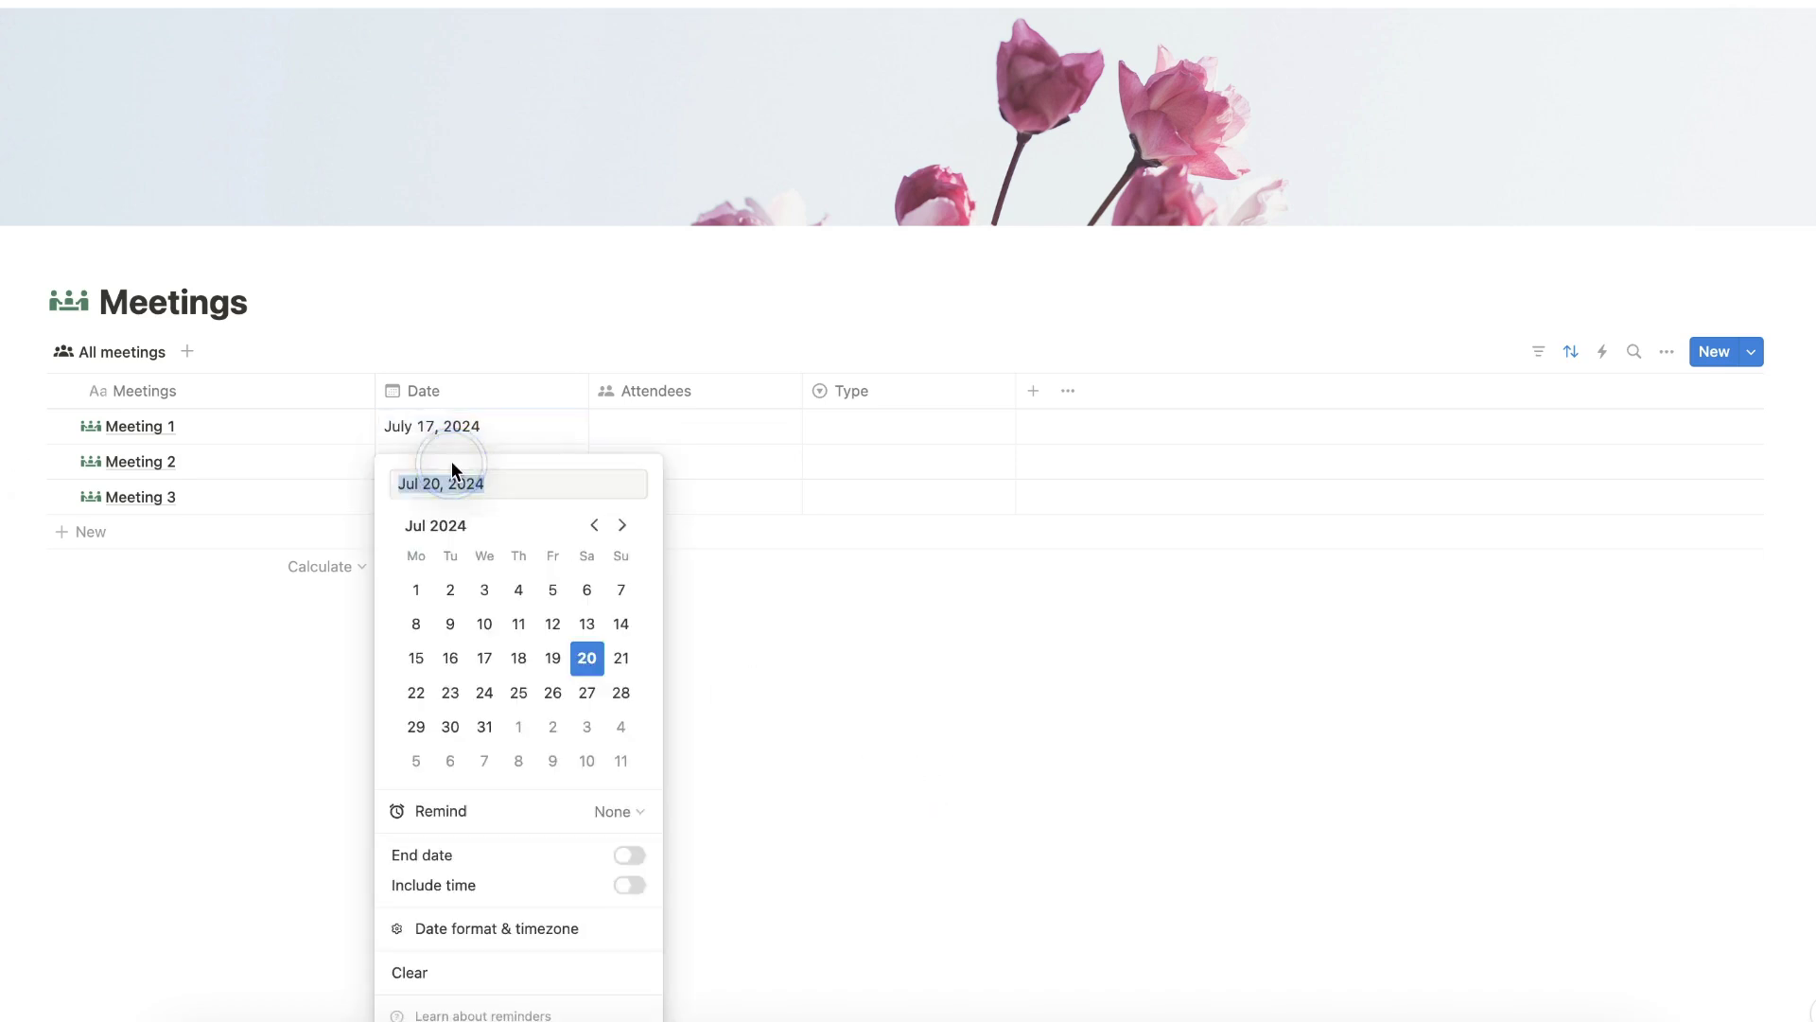
pyautogui.click(511, 655)
pyautogui.click(724, 683)
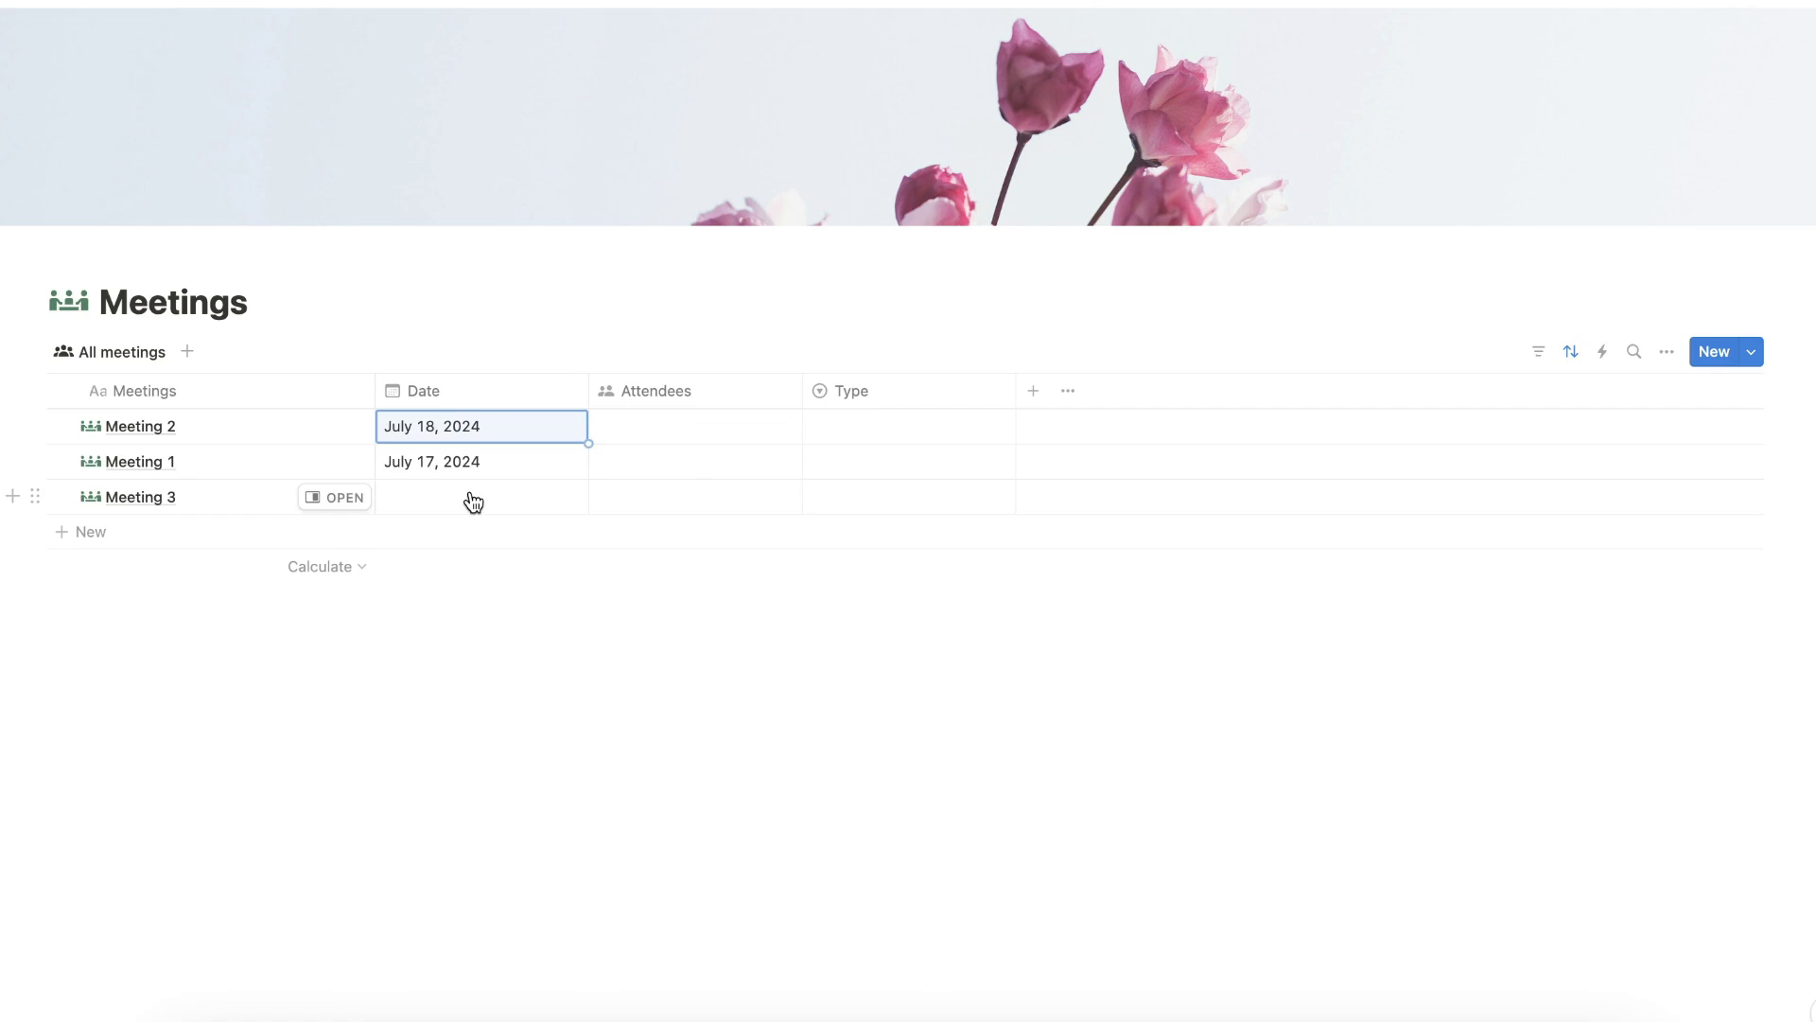
pyautogui.click(473, 501)
pyautogui.click(553, 657)
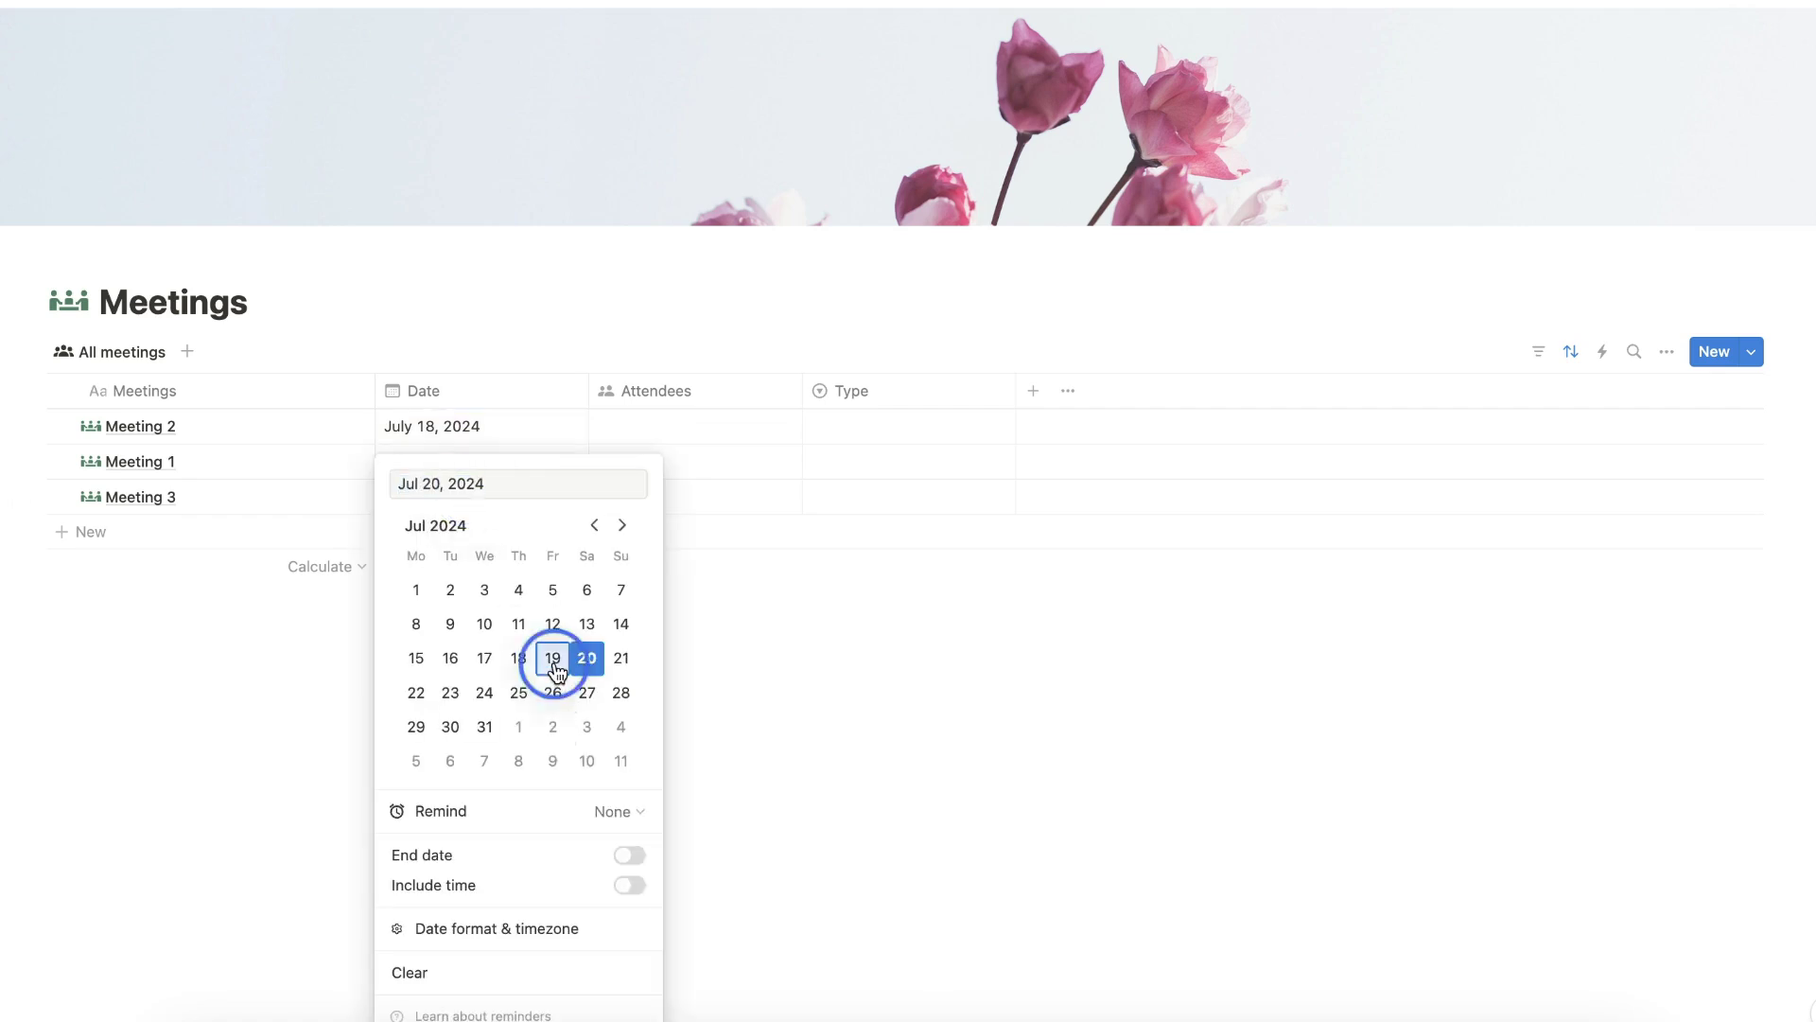
pyautogui.click(763, 679)
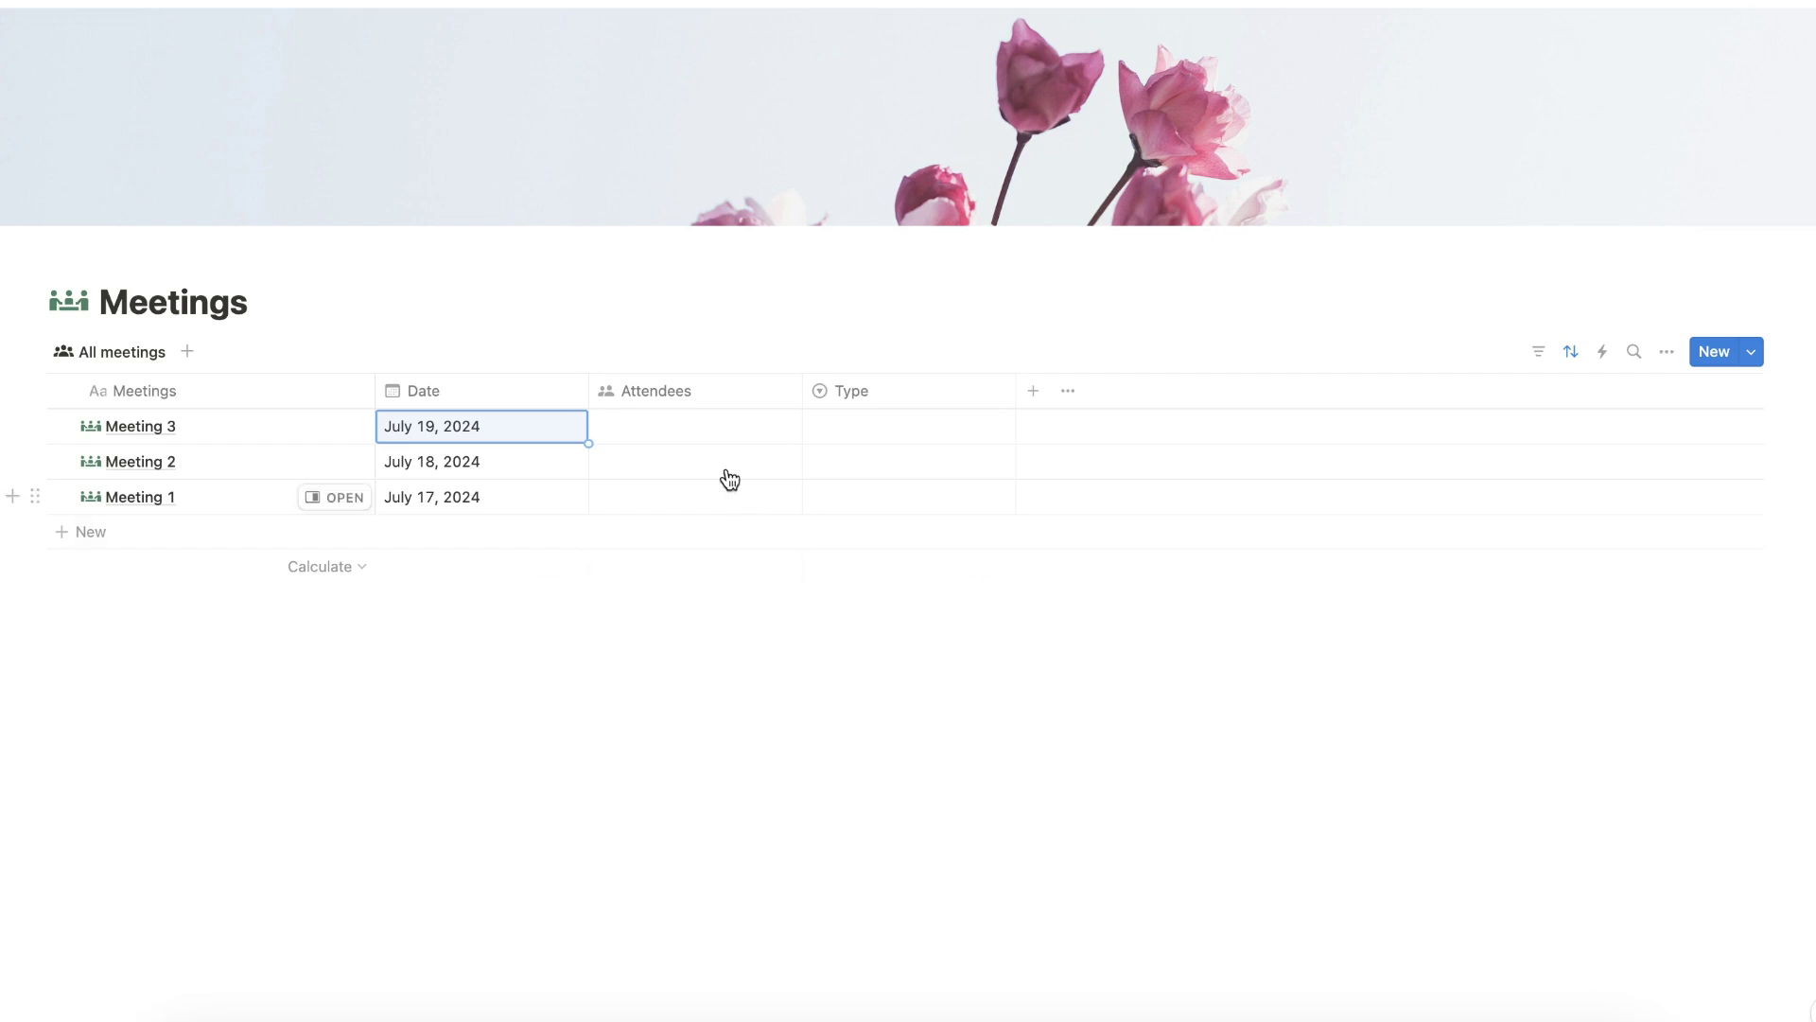
# Step: Add the same attendee to Meetings 3, 2 and 1
pyautogui.click(711, 437)
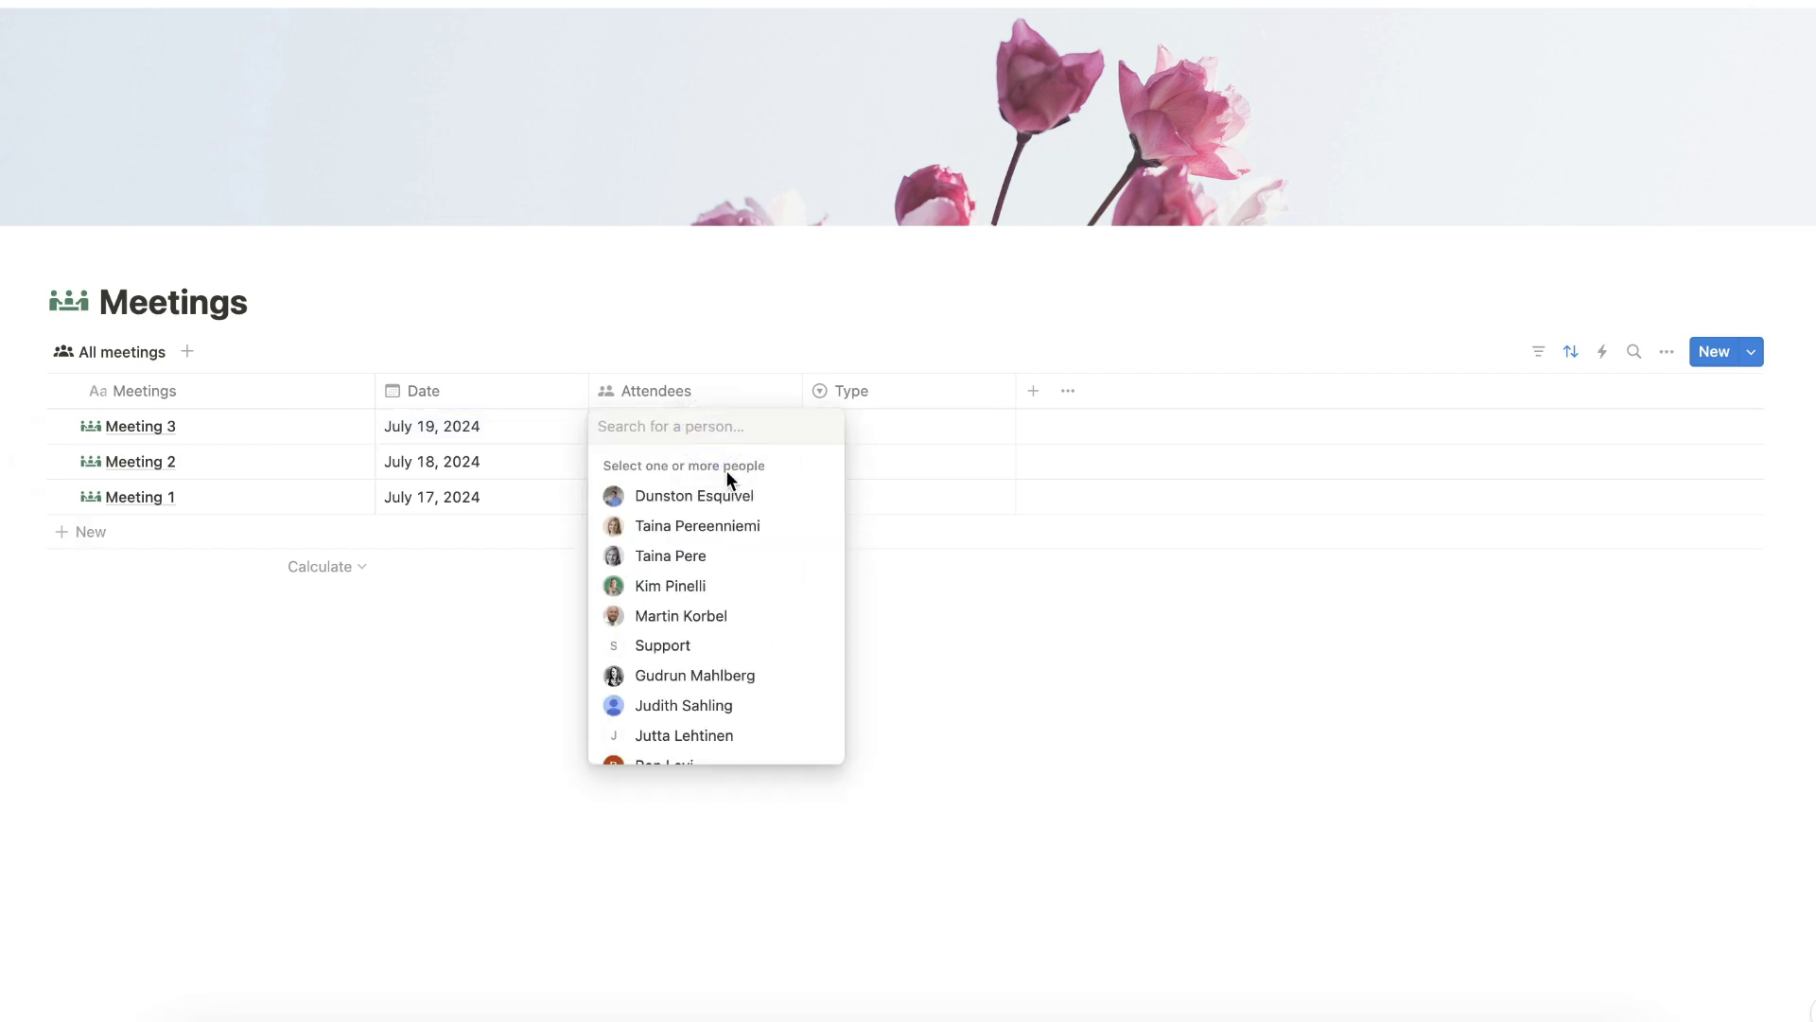
pyautogui.click(729, 494)
pyautogui.click(908, 626)
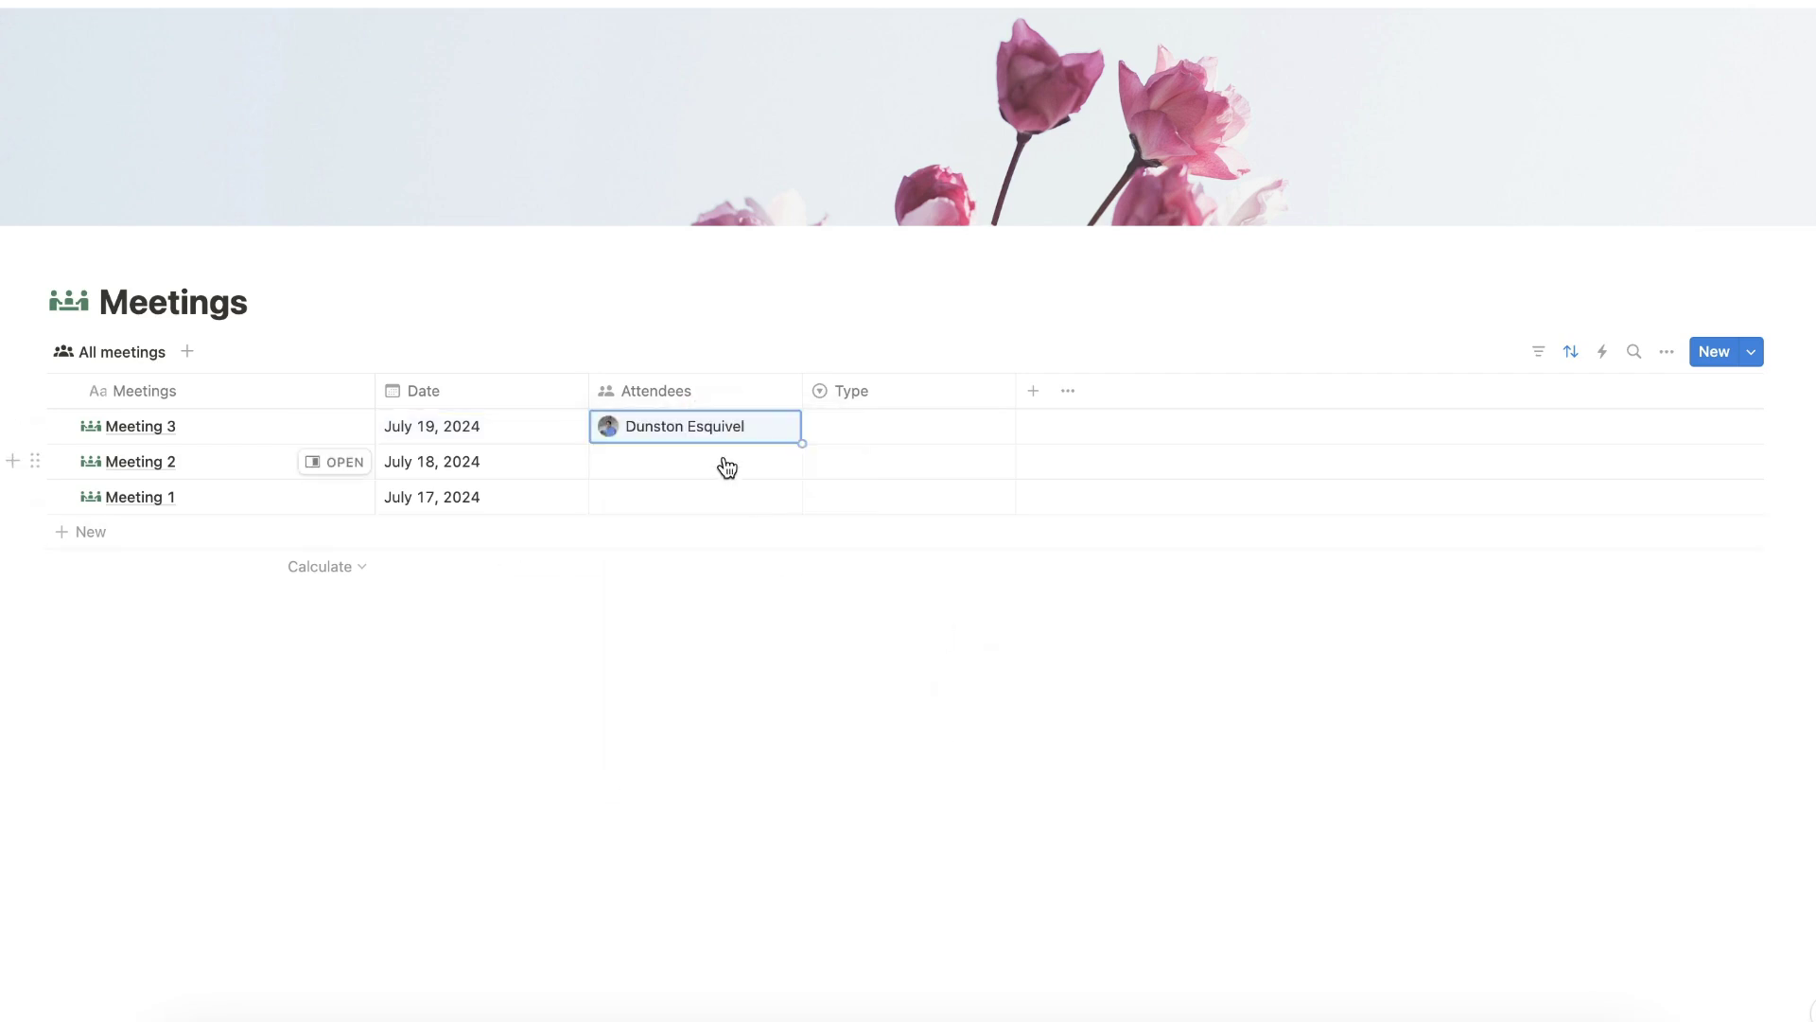
pyautogui.click(726, 467)
pyautogui.click(747, 525)
pyautogui.click(980, 669)
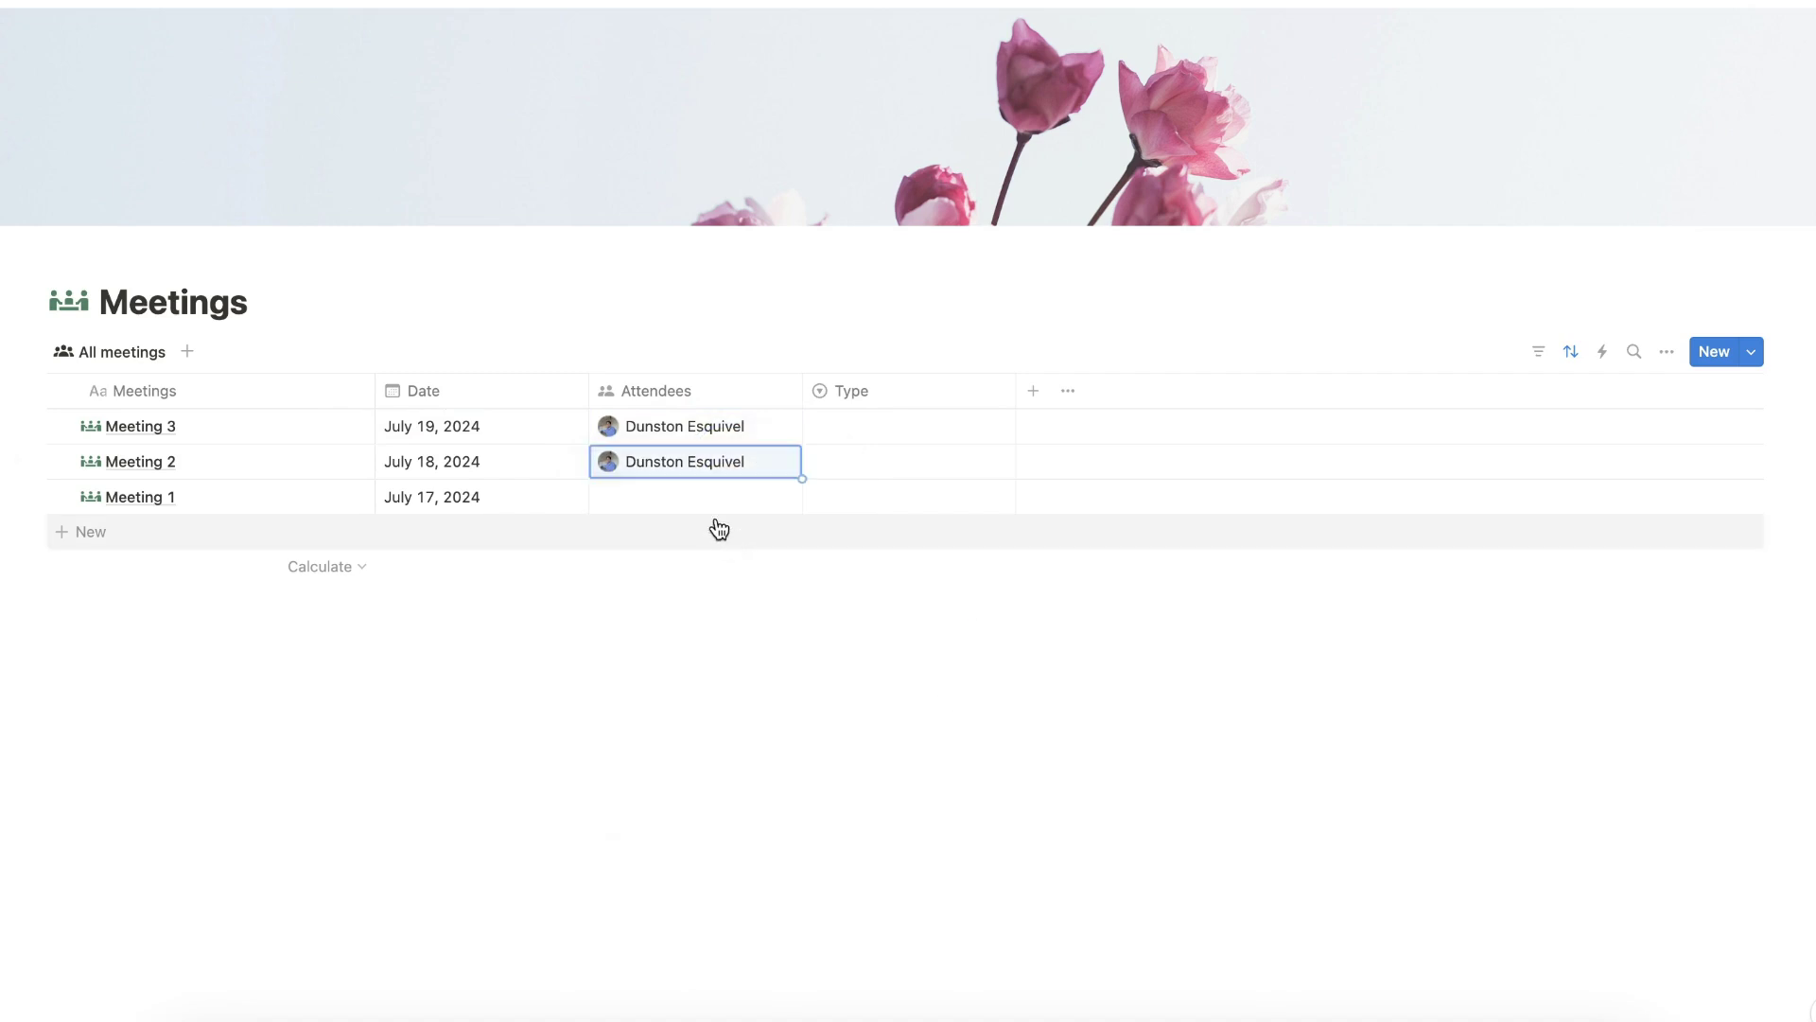
pyautogui.click(704, 498)
pyautogui.click(745, 567)
pyautogui.click(995, 681)
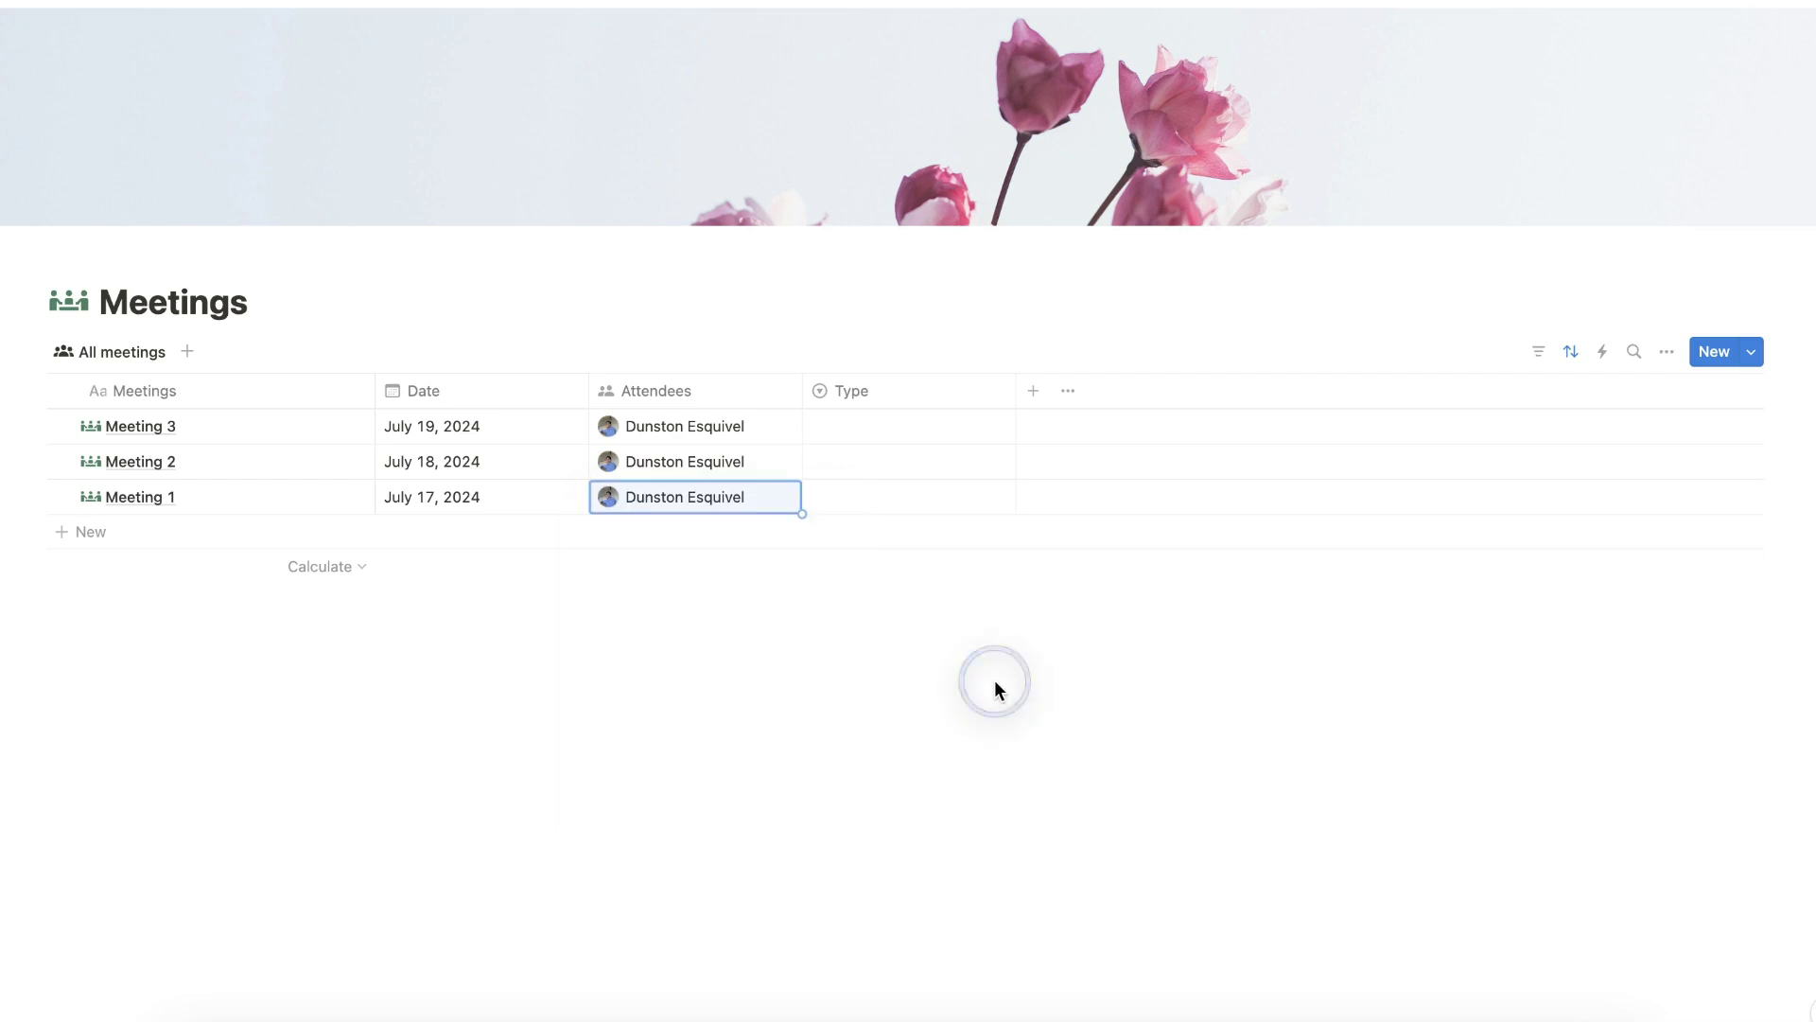
# Step: Set Type to Brainstorm for Meeting 3, Team Weekly for Meeting 2, Training for Meeting 1
pyautogui.click(935, 441)
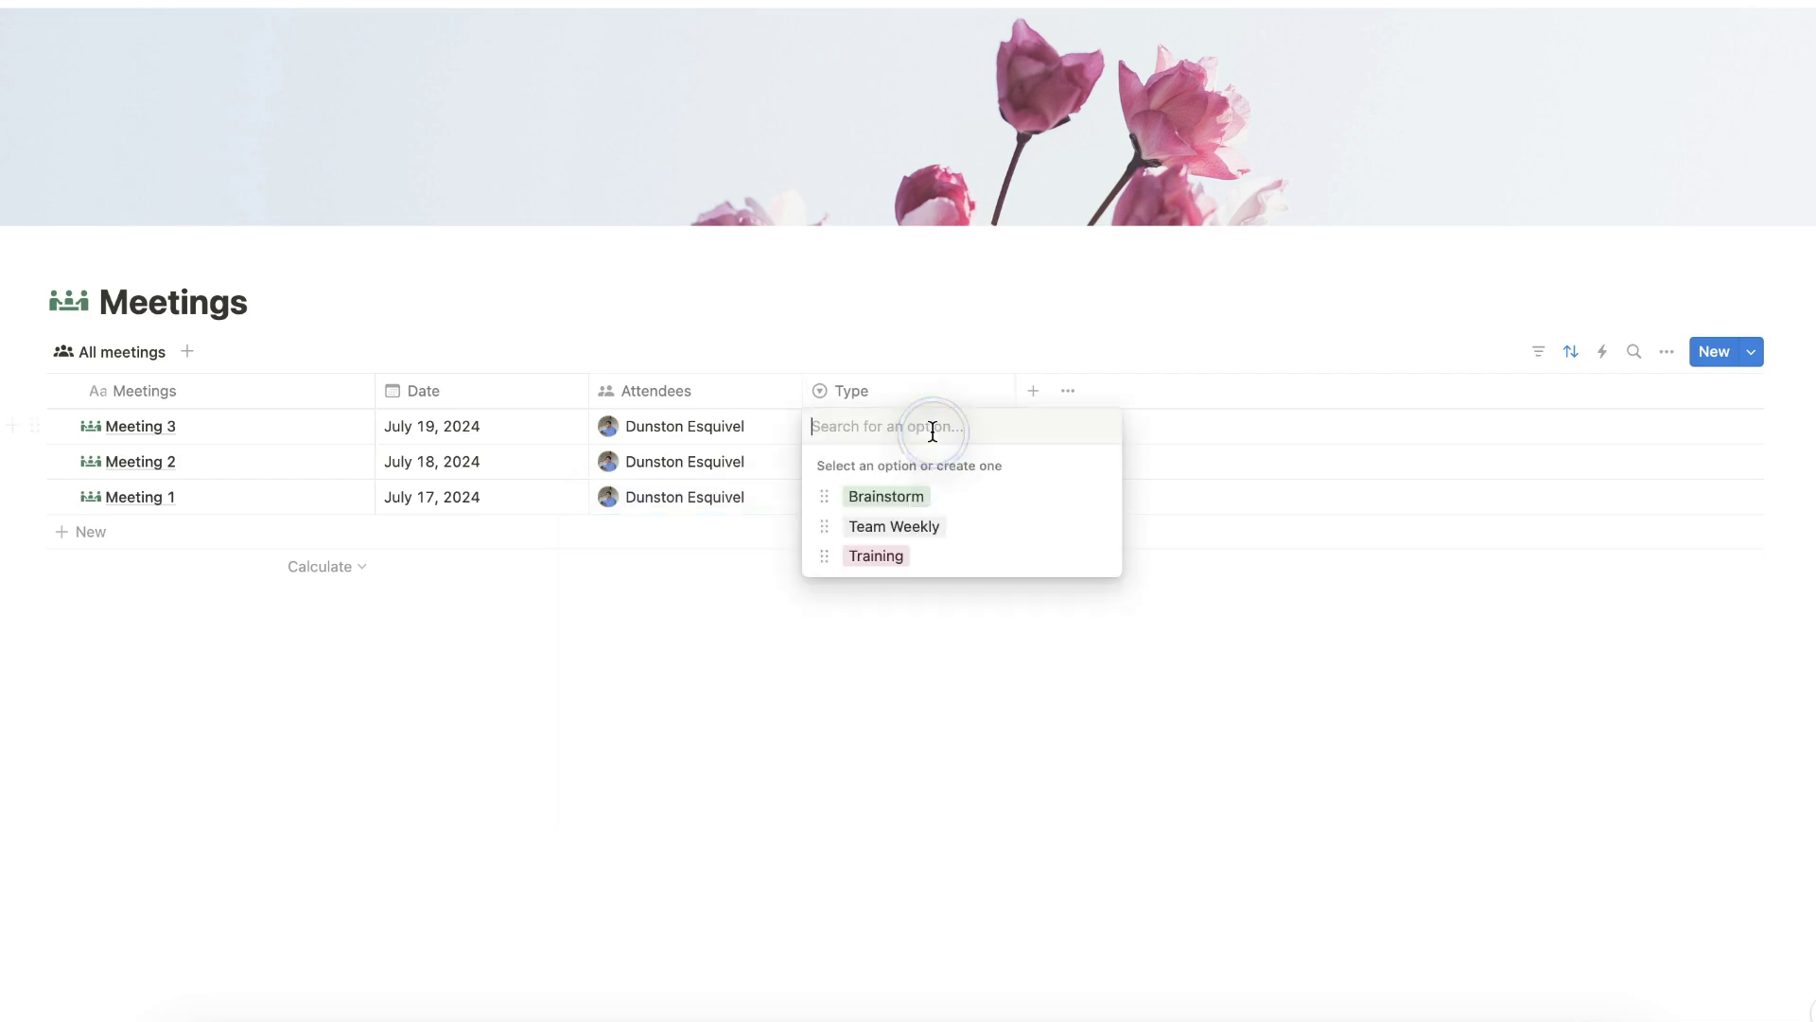
pyautogui.click(950, 511)
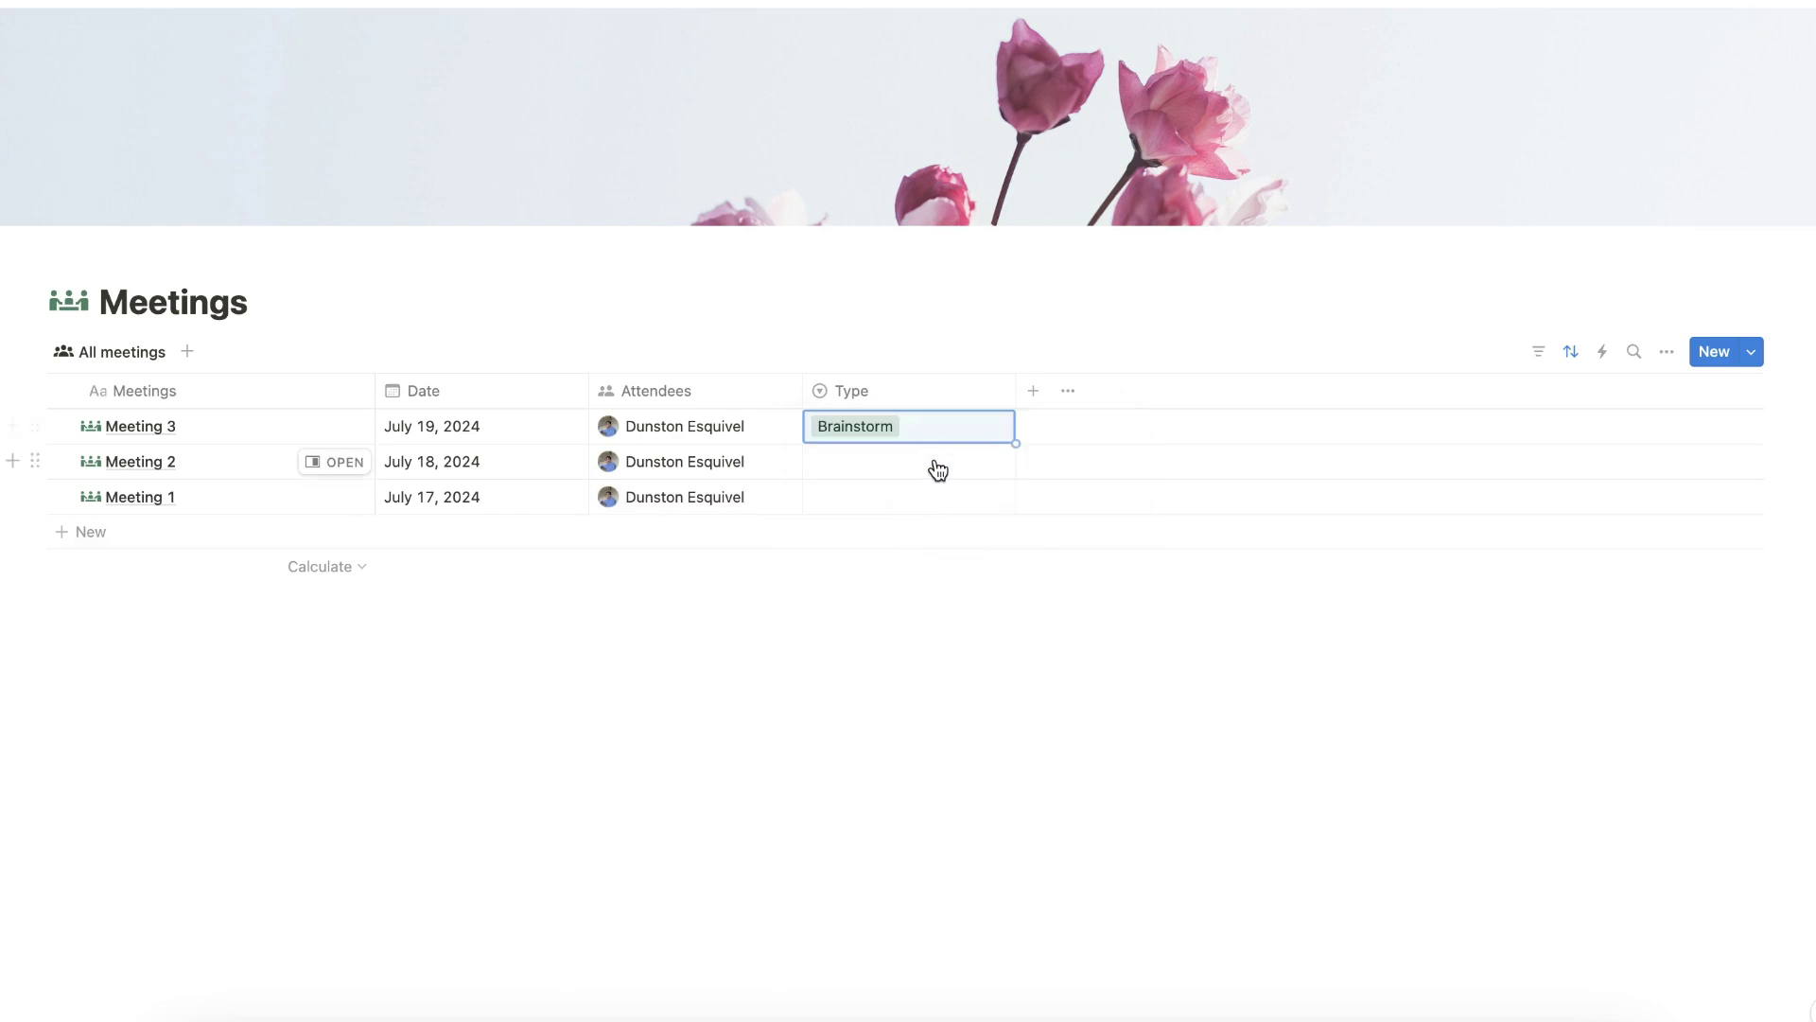
pyautogui.click(935, 462)
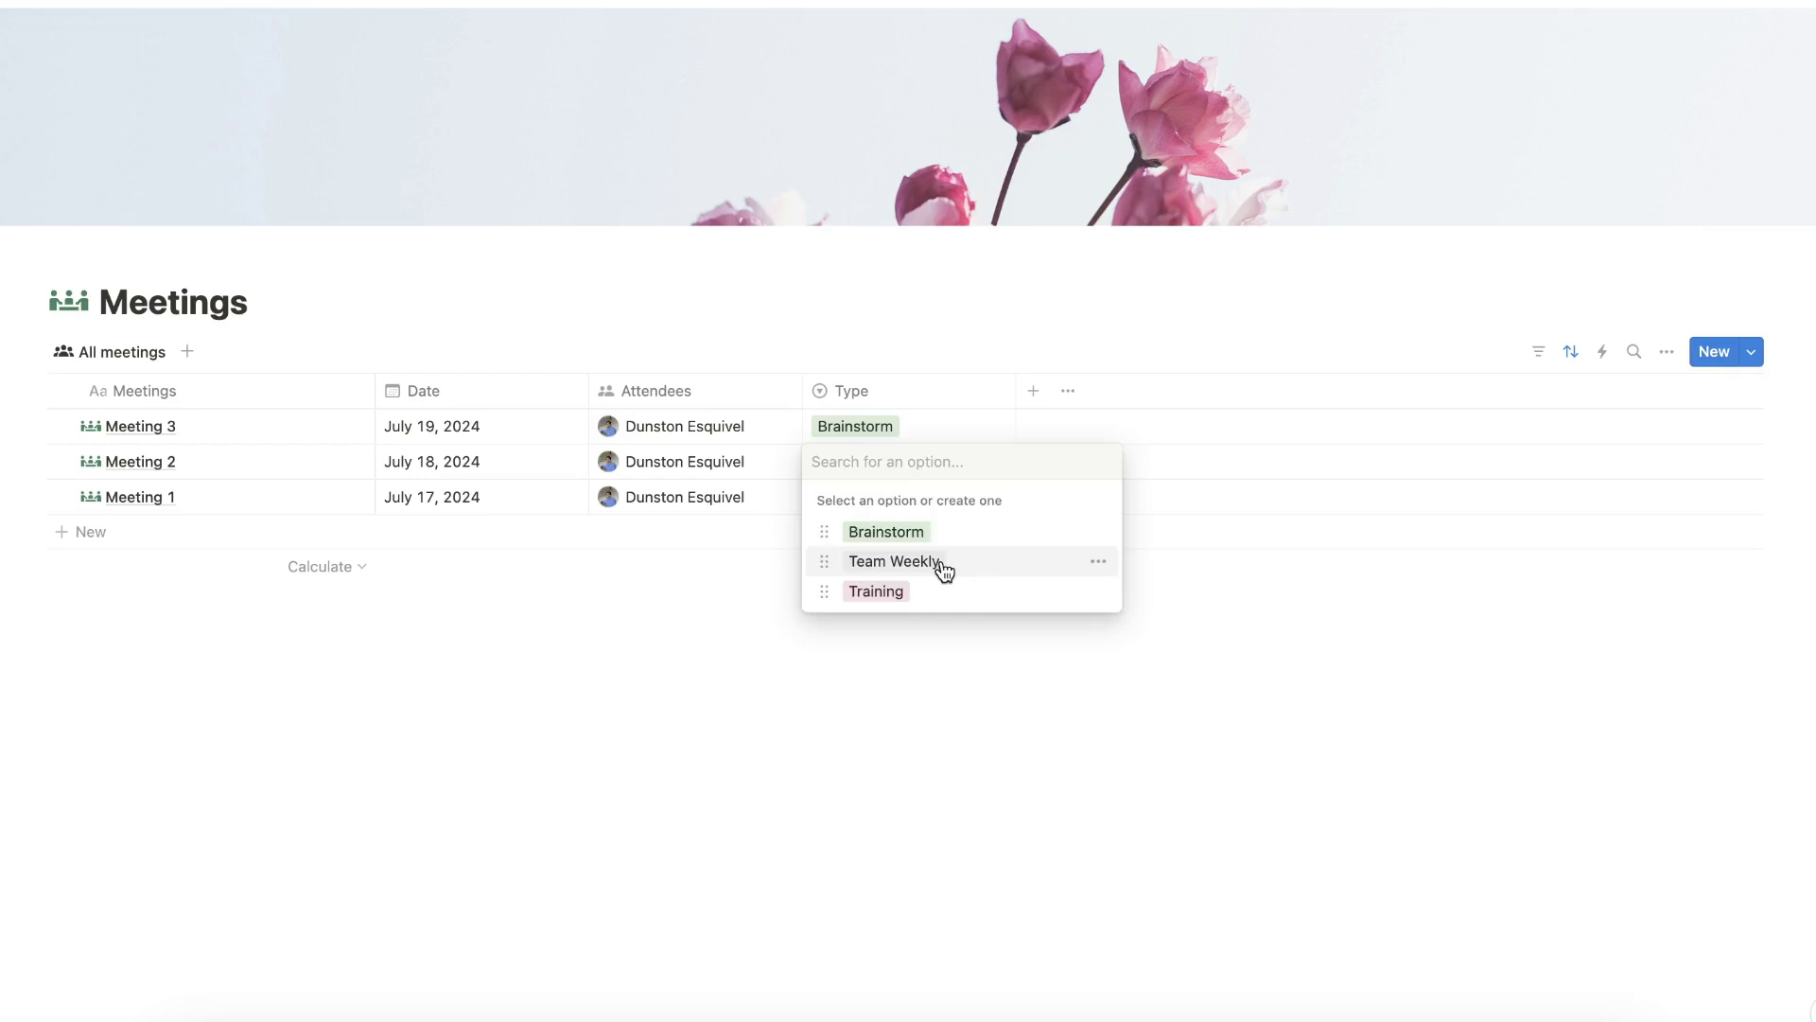
pyautogui.click(943, 564)
pyautogui.click(900, 497)
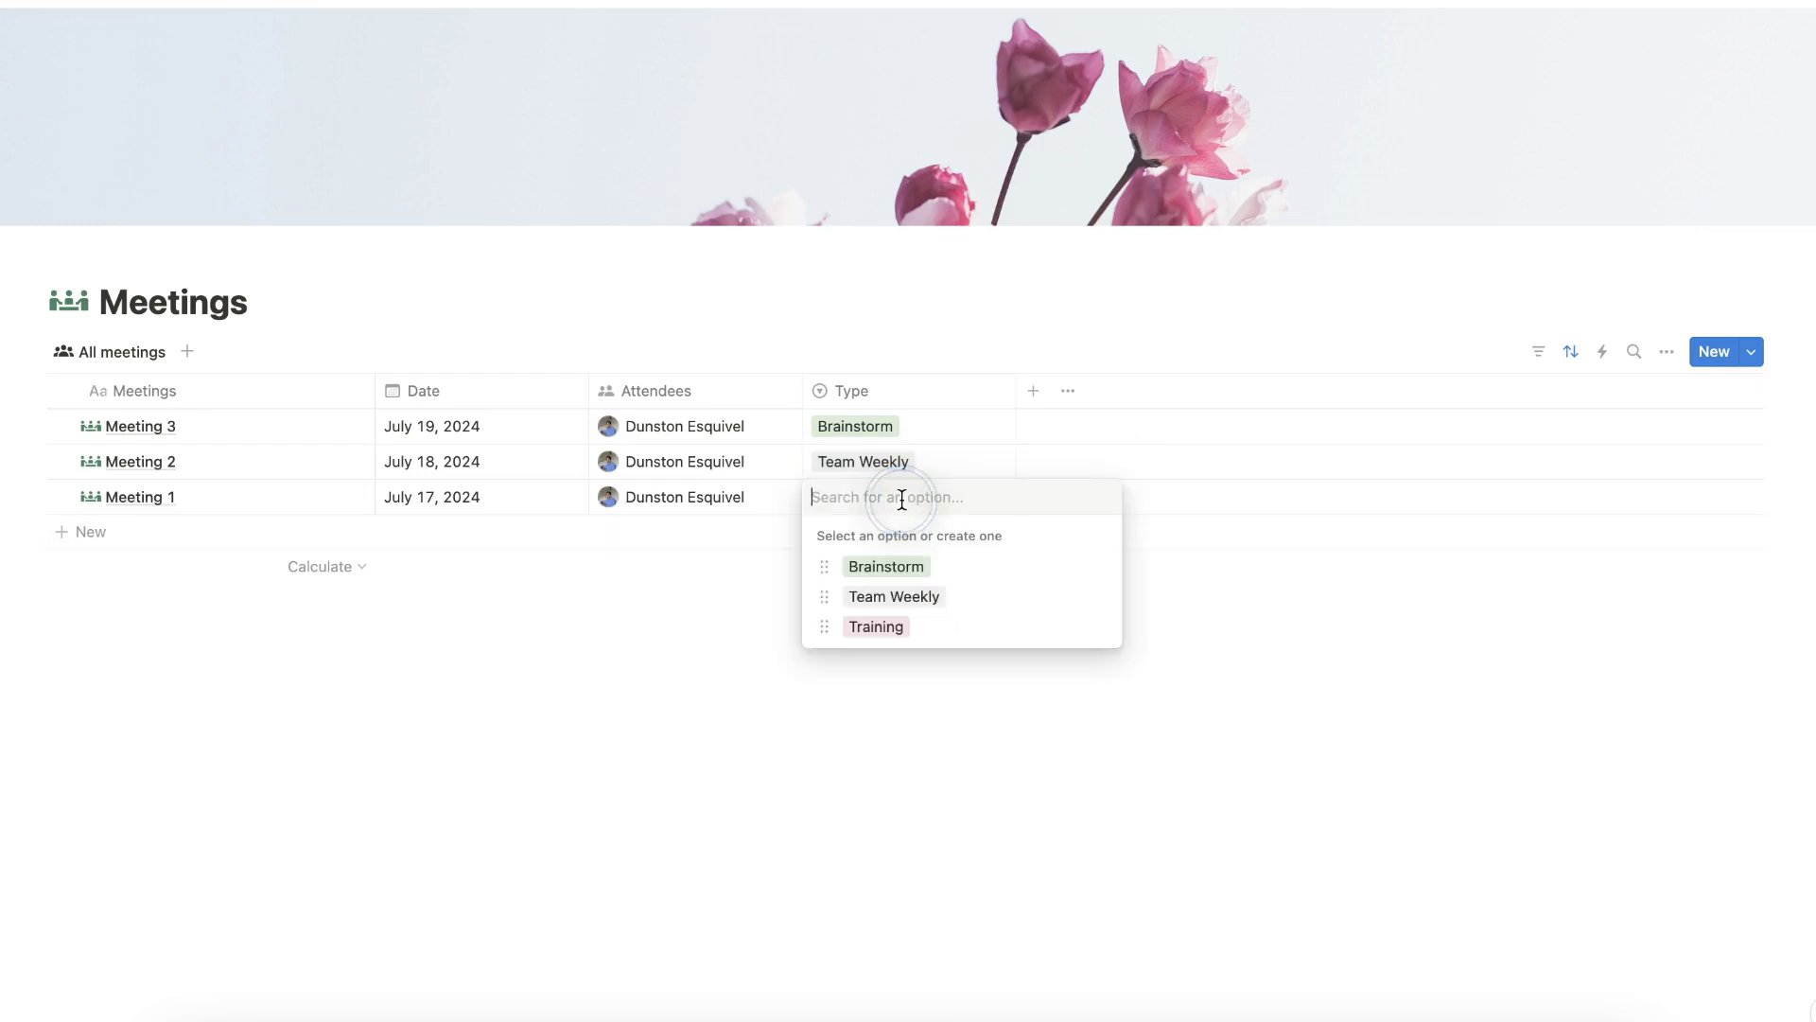
pyautogui.click(940, 629)
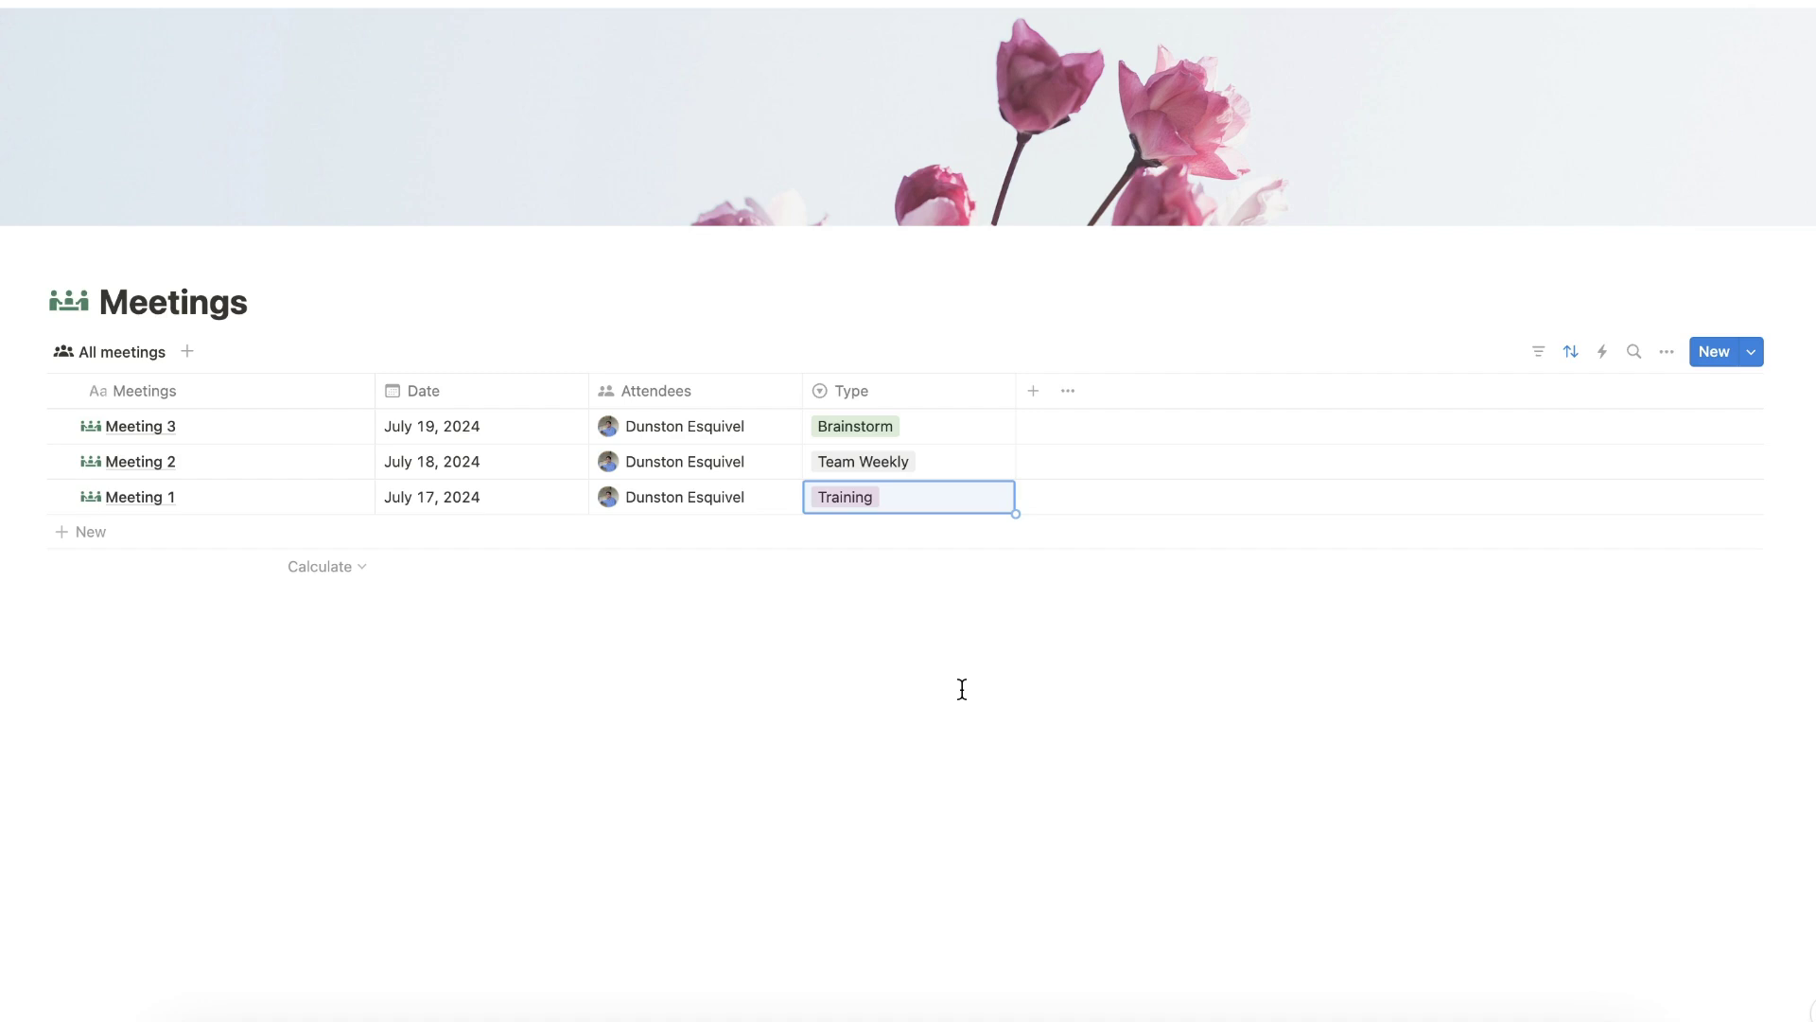
pyautogui.click(123, 350)
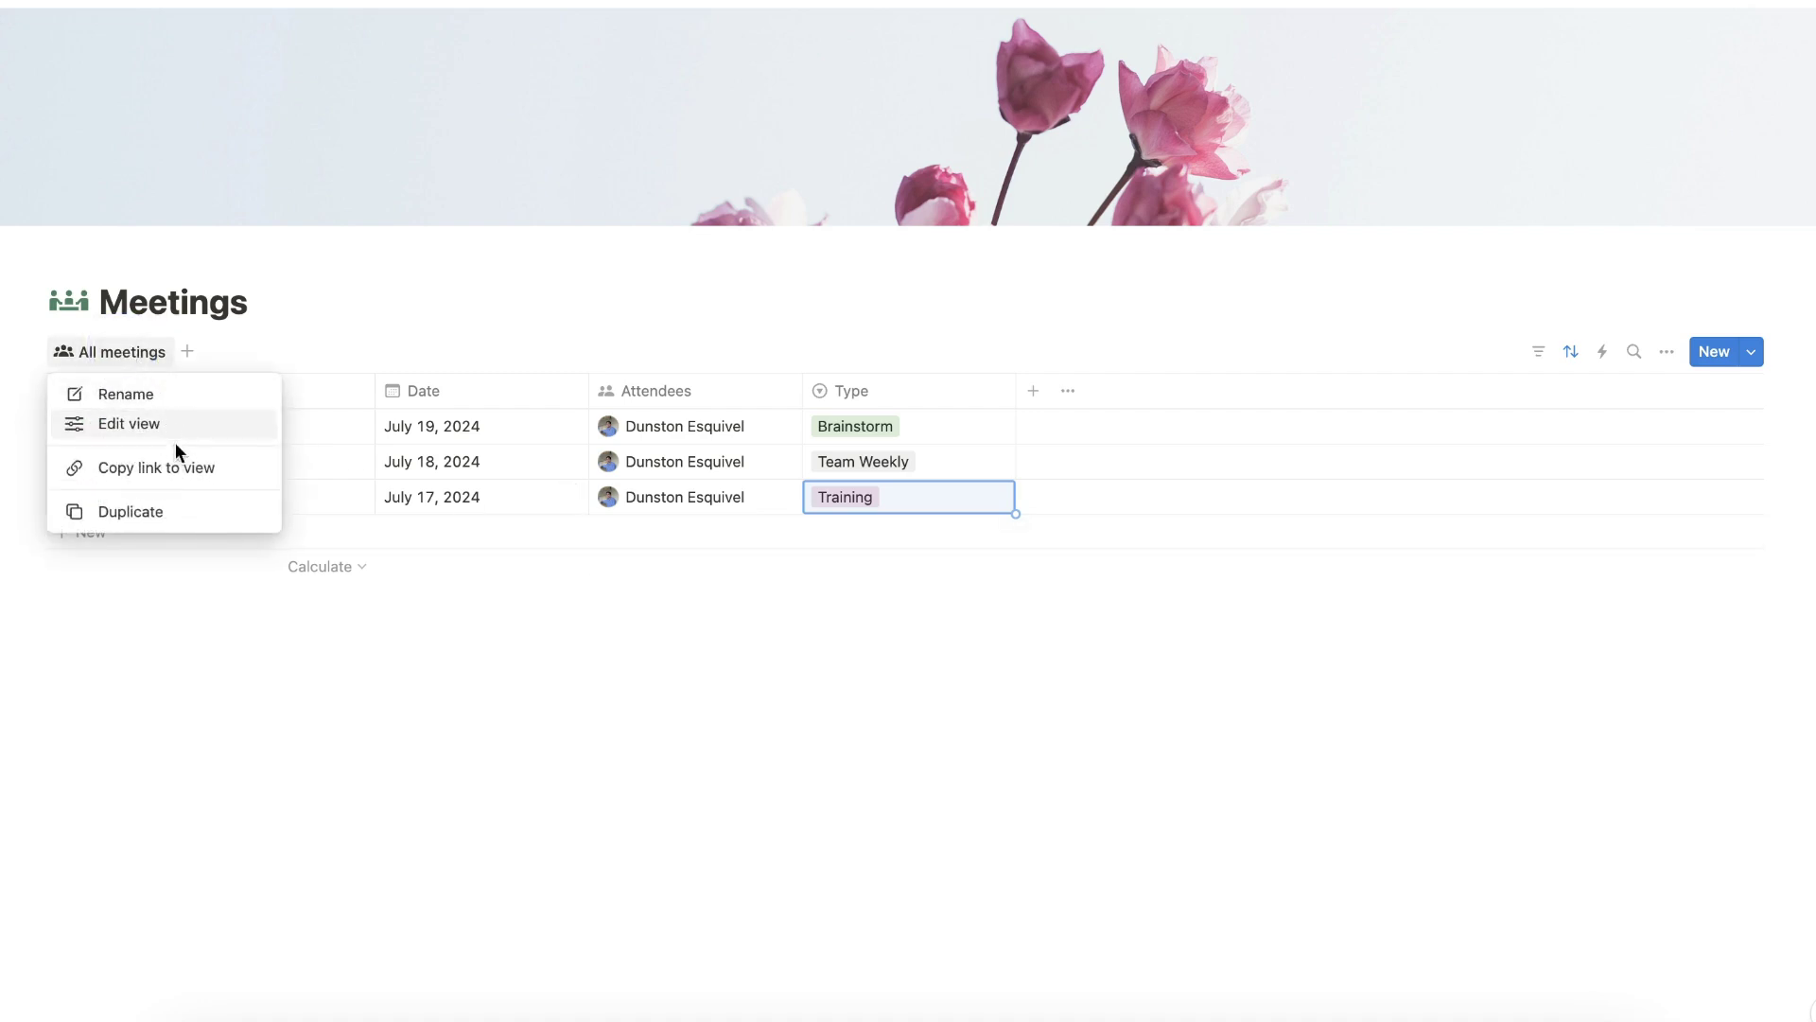
# Step: Duplicate the All meetings view and name the copy 'Grouped by Type'
pyautogui.click(183, 511)
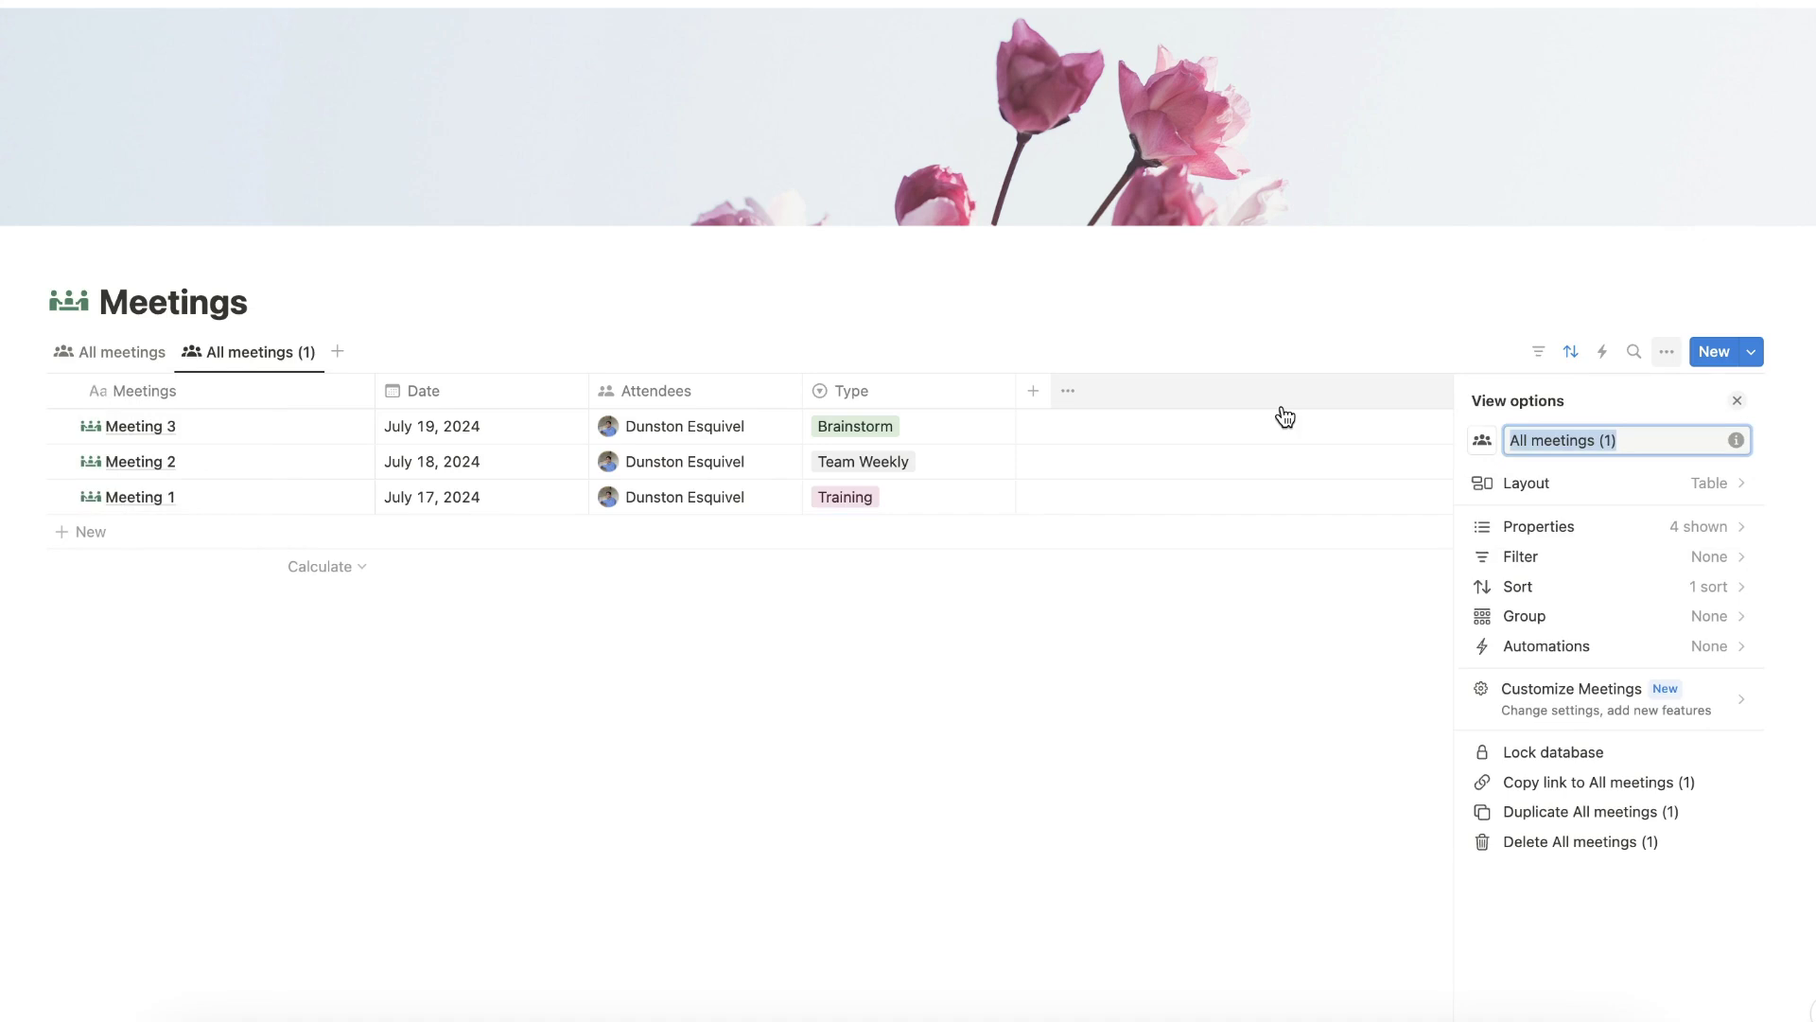
pyautogui.write('Grouped Type')
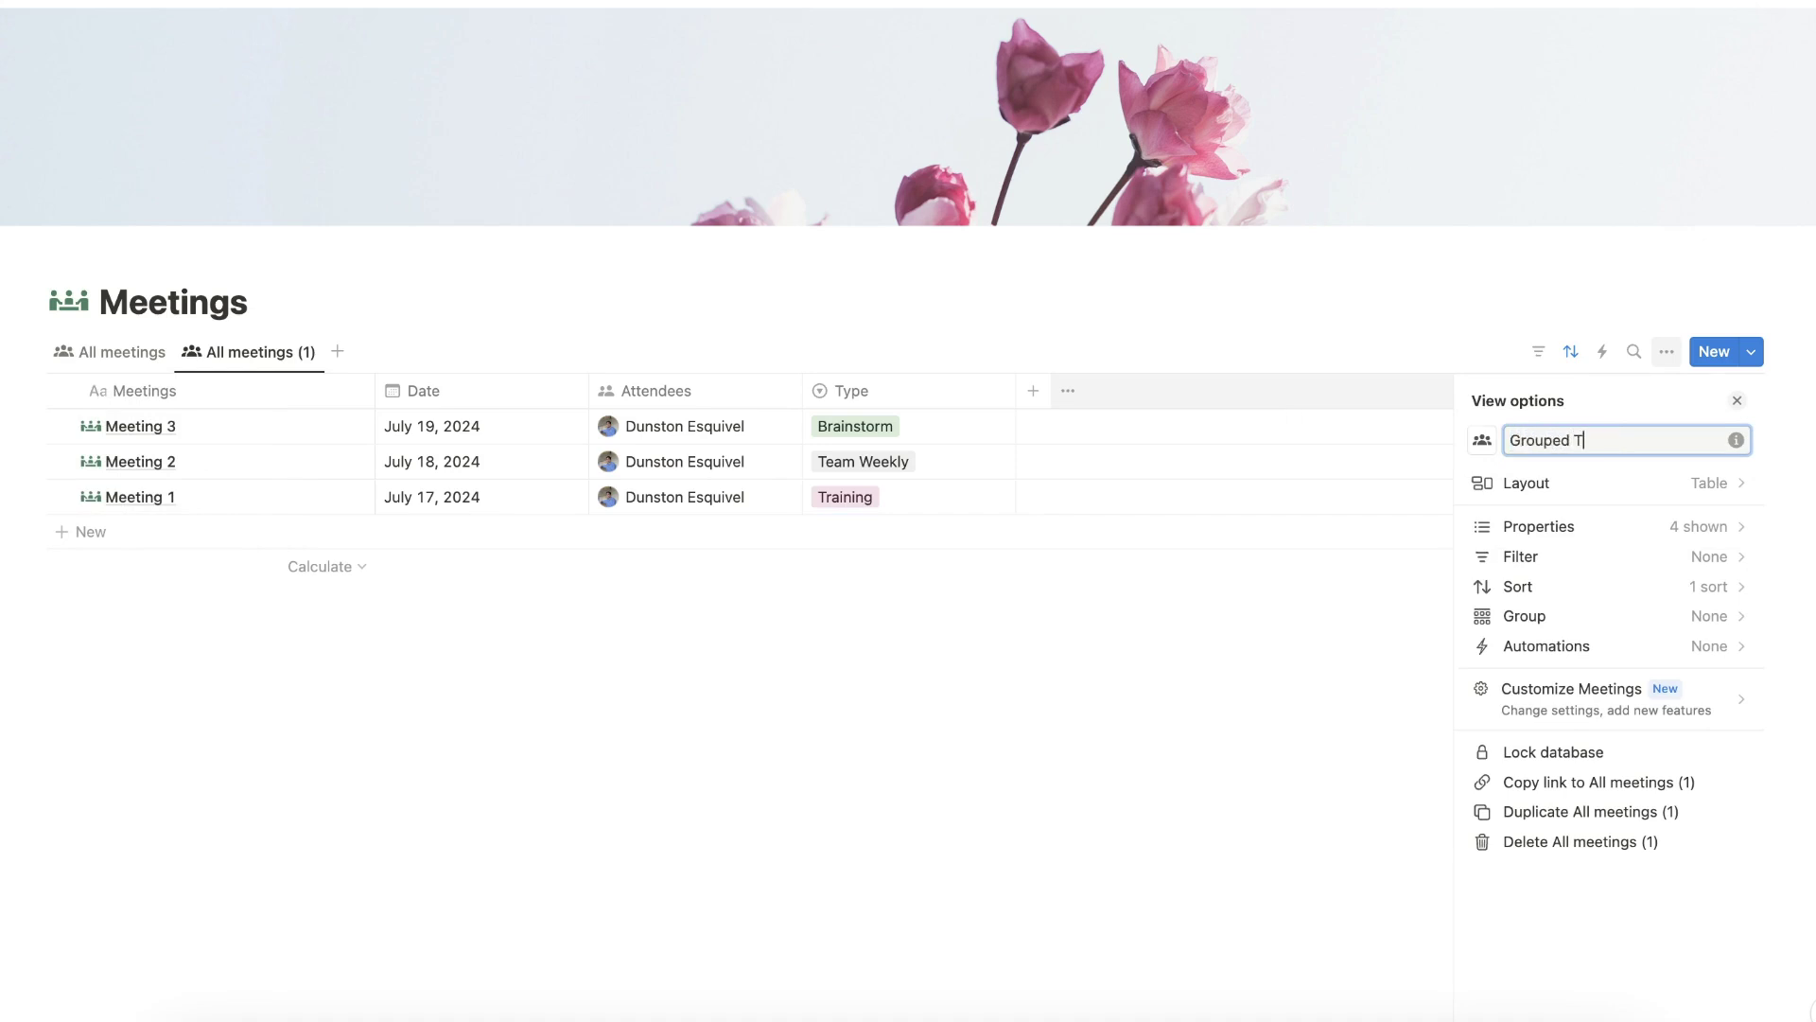
pyautogui.press('BackSpace')
pyautogui.press('BackSpace')
pyautogui.press('BackSpace')
pyautogui.write('by Type')
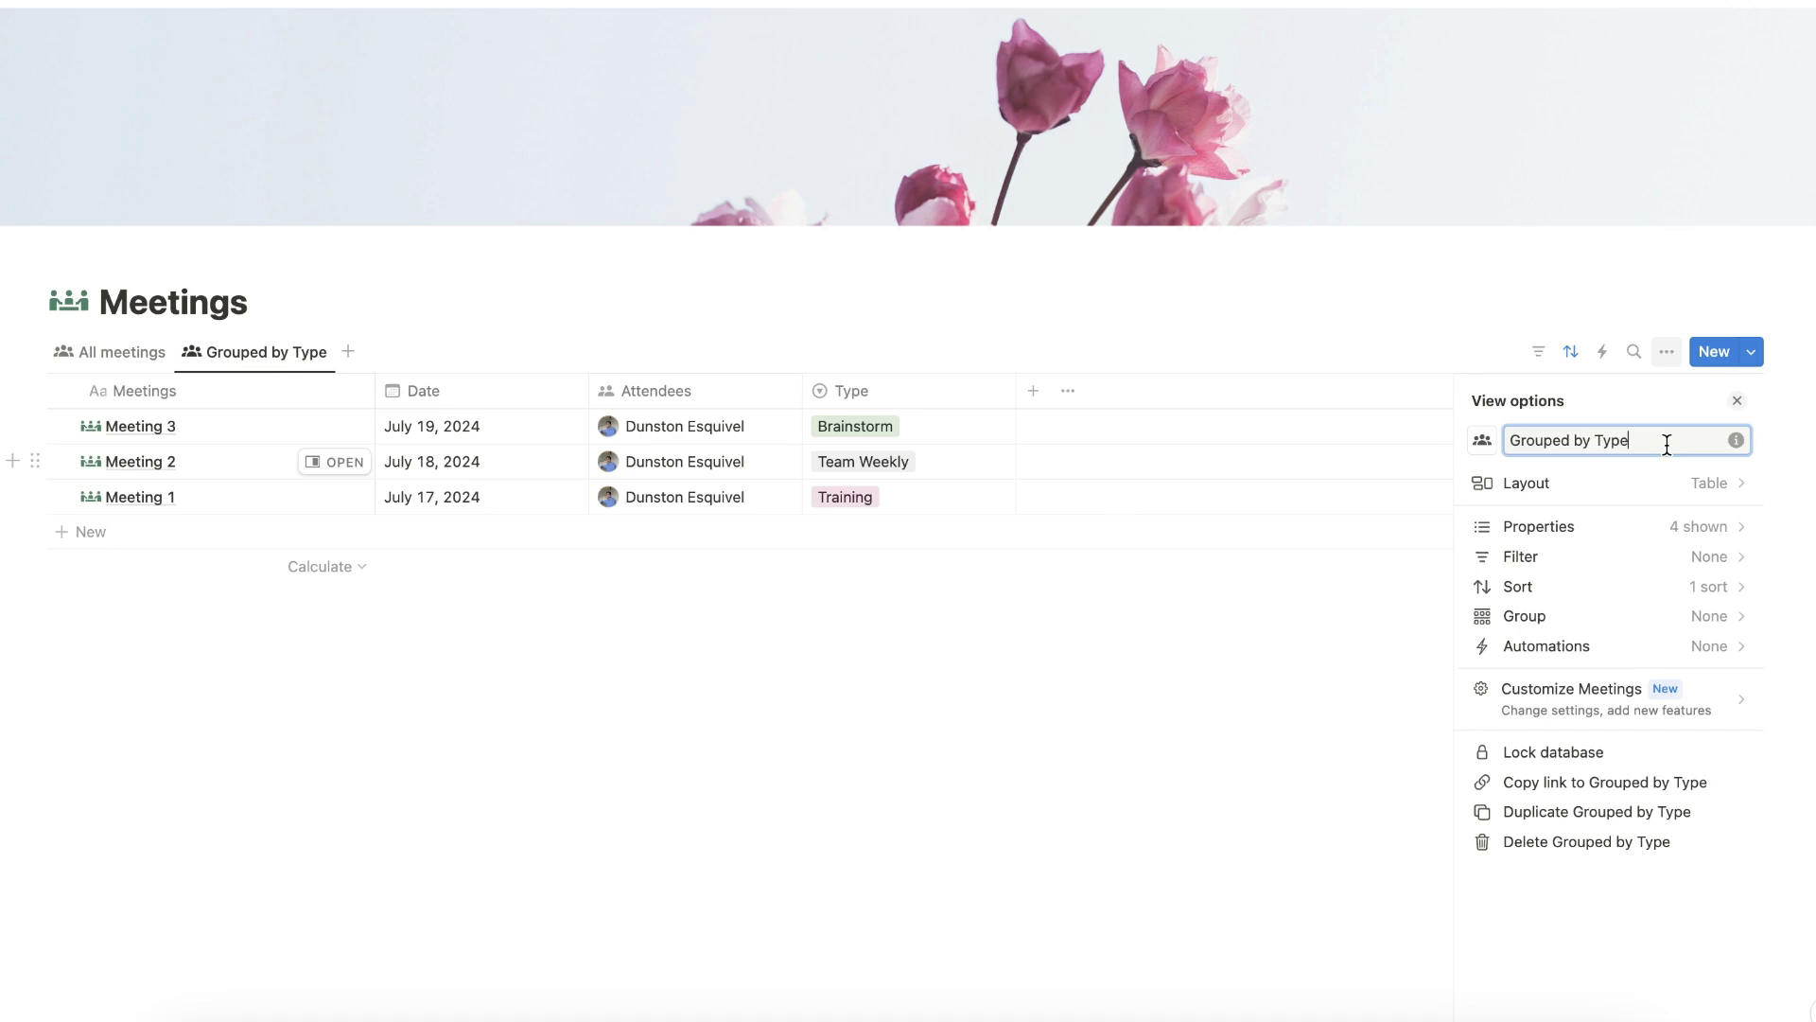
# Step: Group the new view's meetings by their Type property
pyautogui.click(1705, 620)
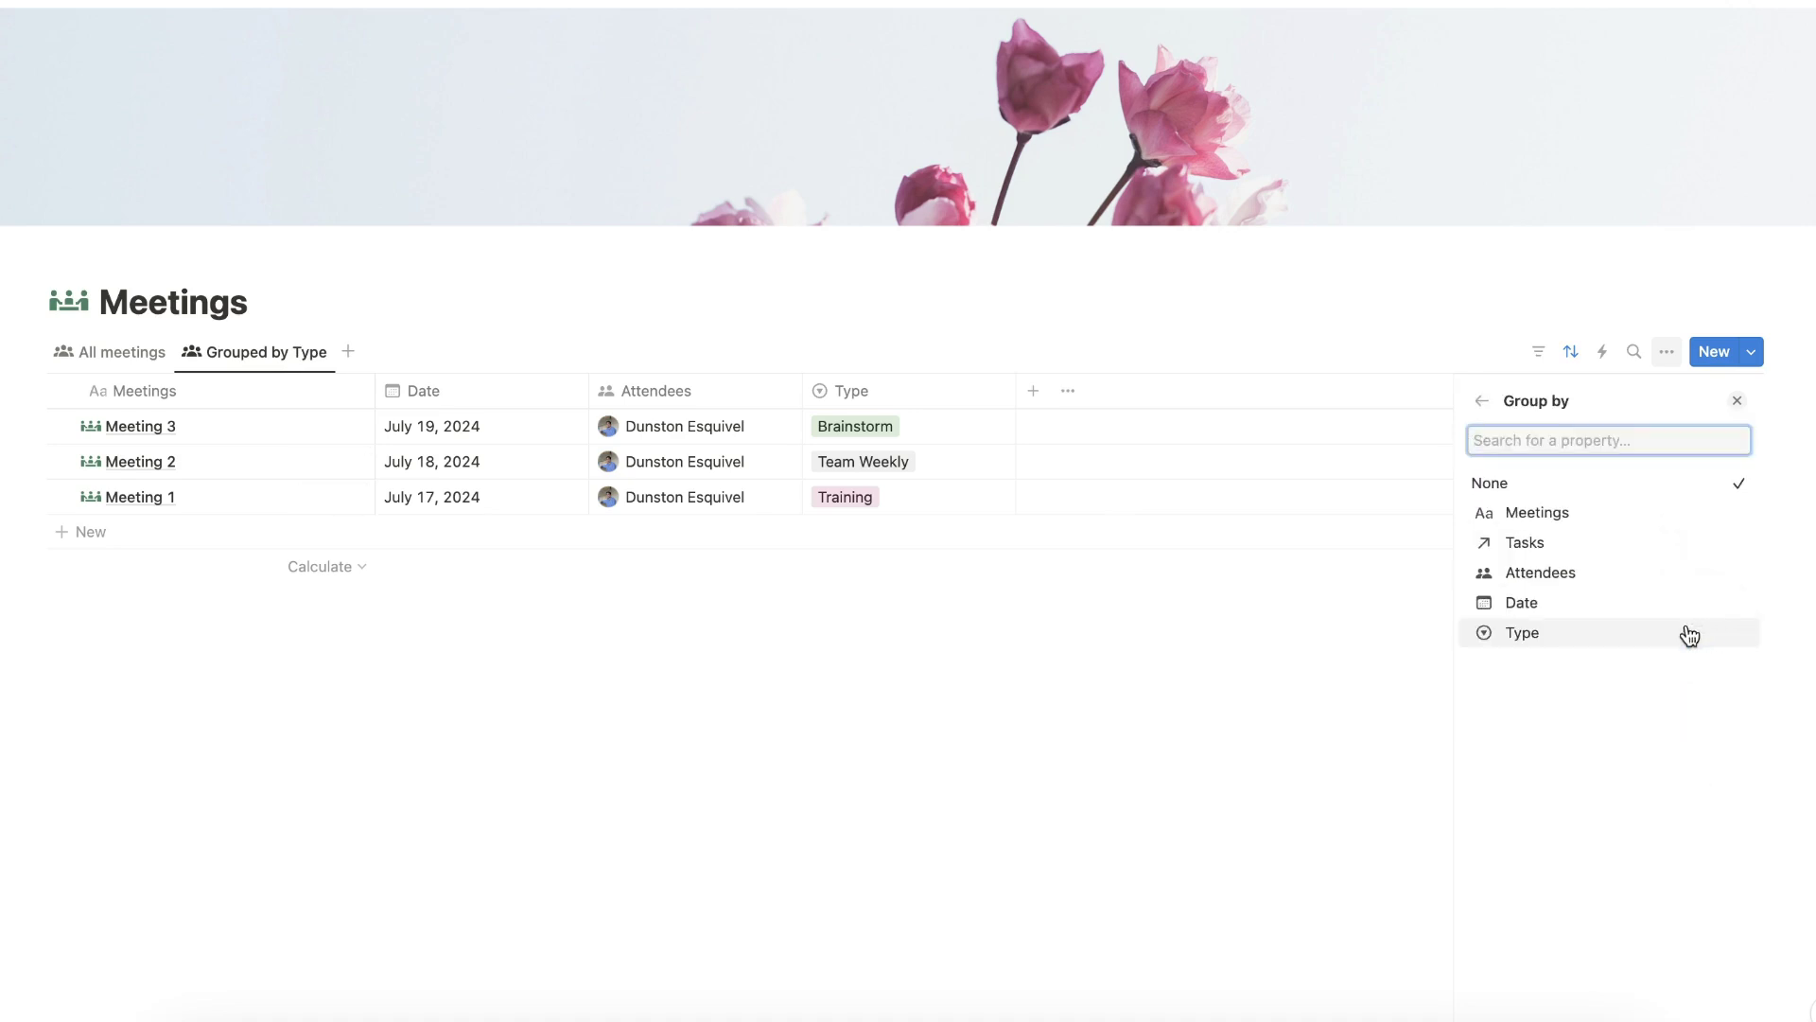
pyautogui.click(1589, 636)
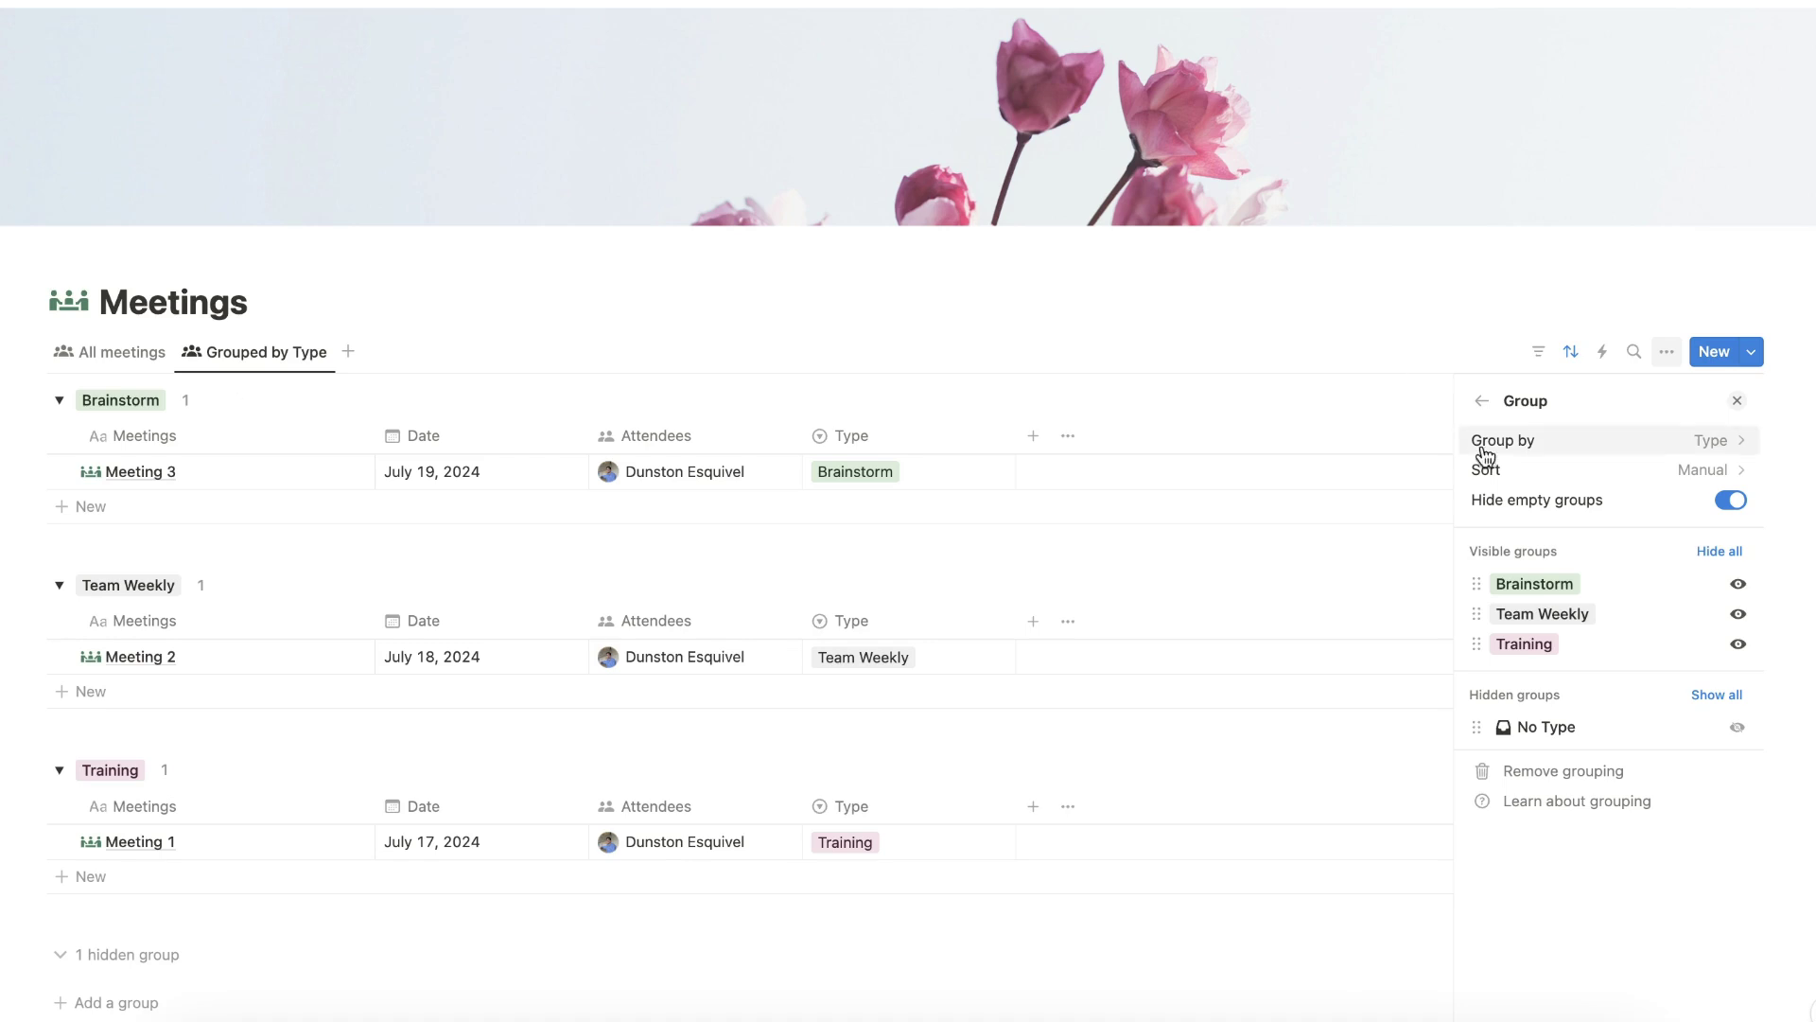
pyautogui.click(1481, 401)
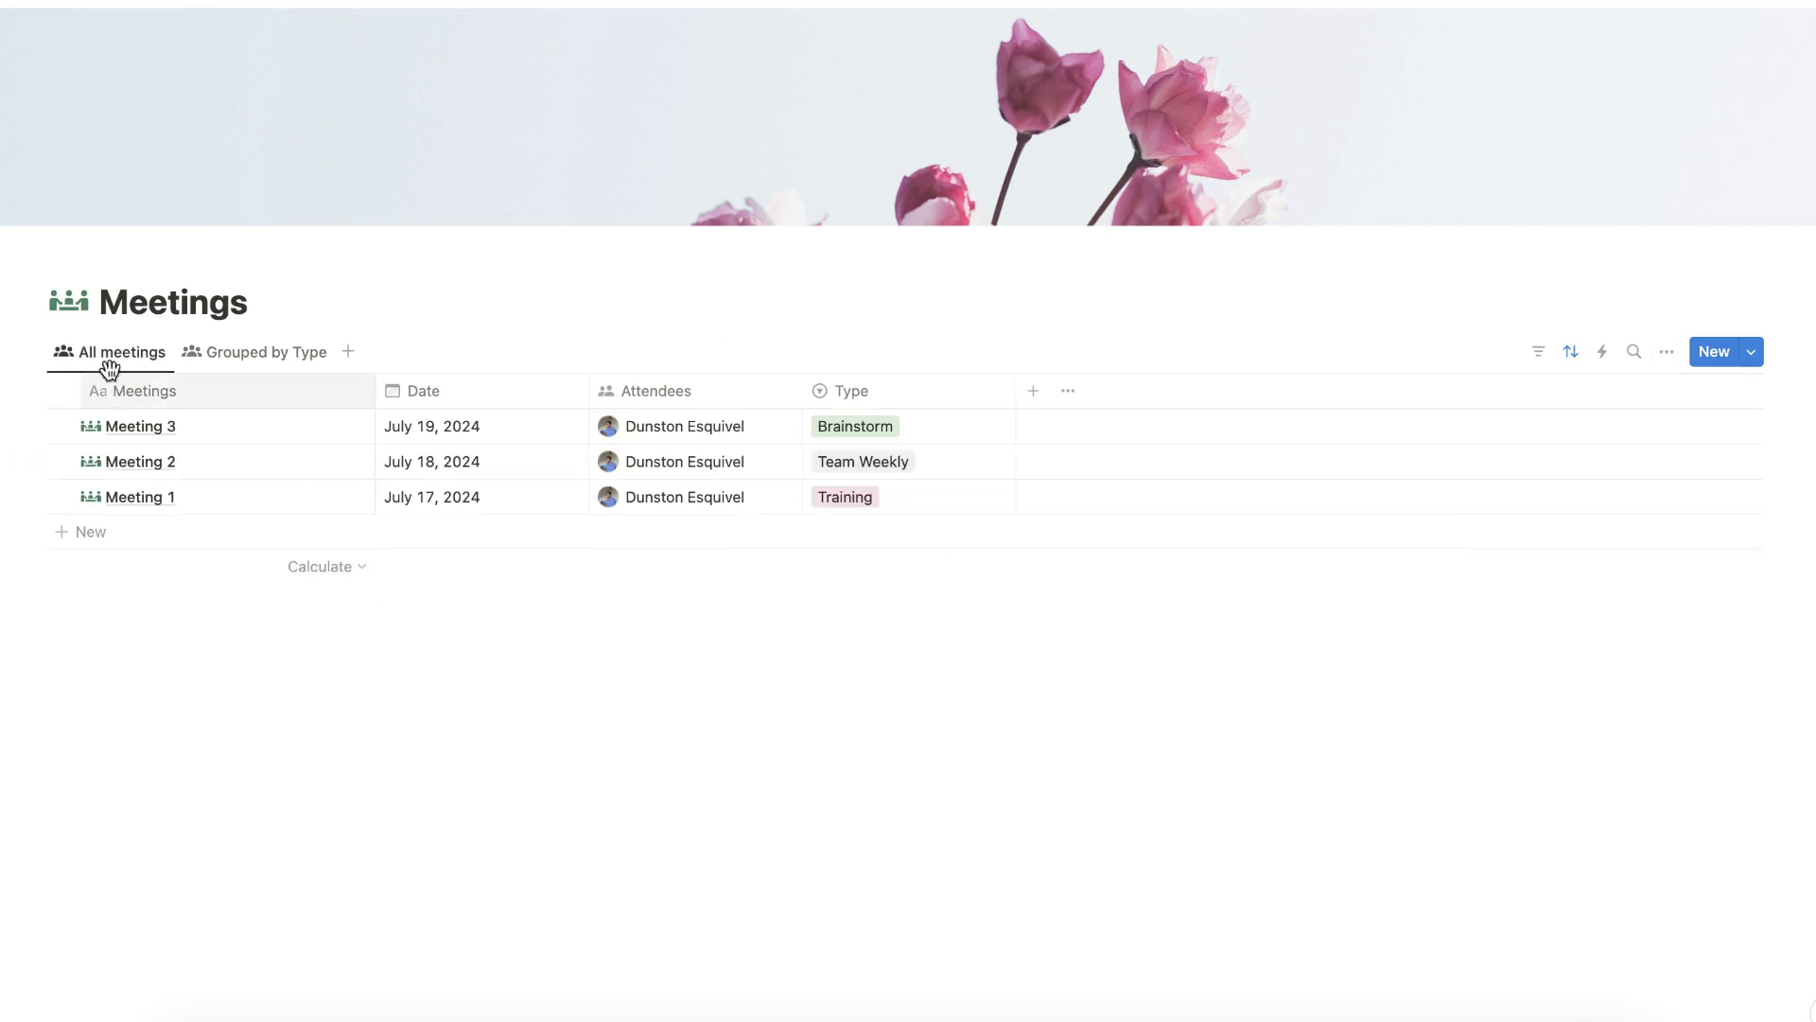
pyautogui.click(107, 355)
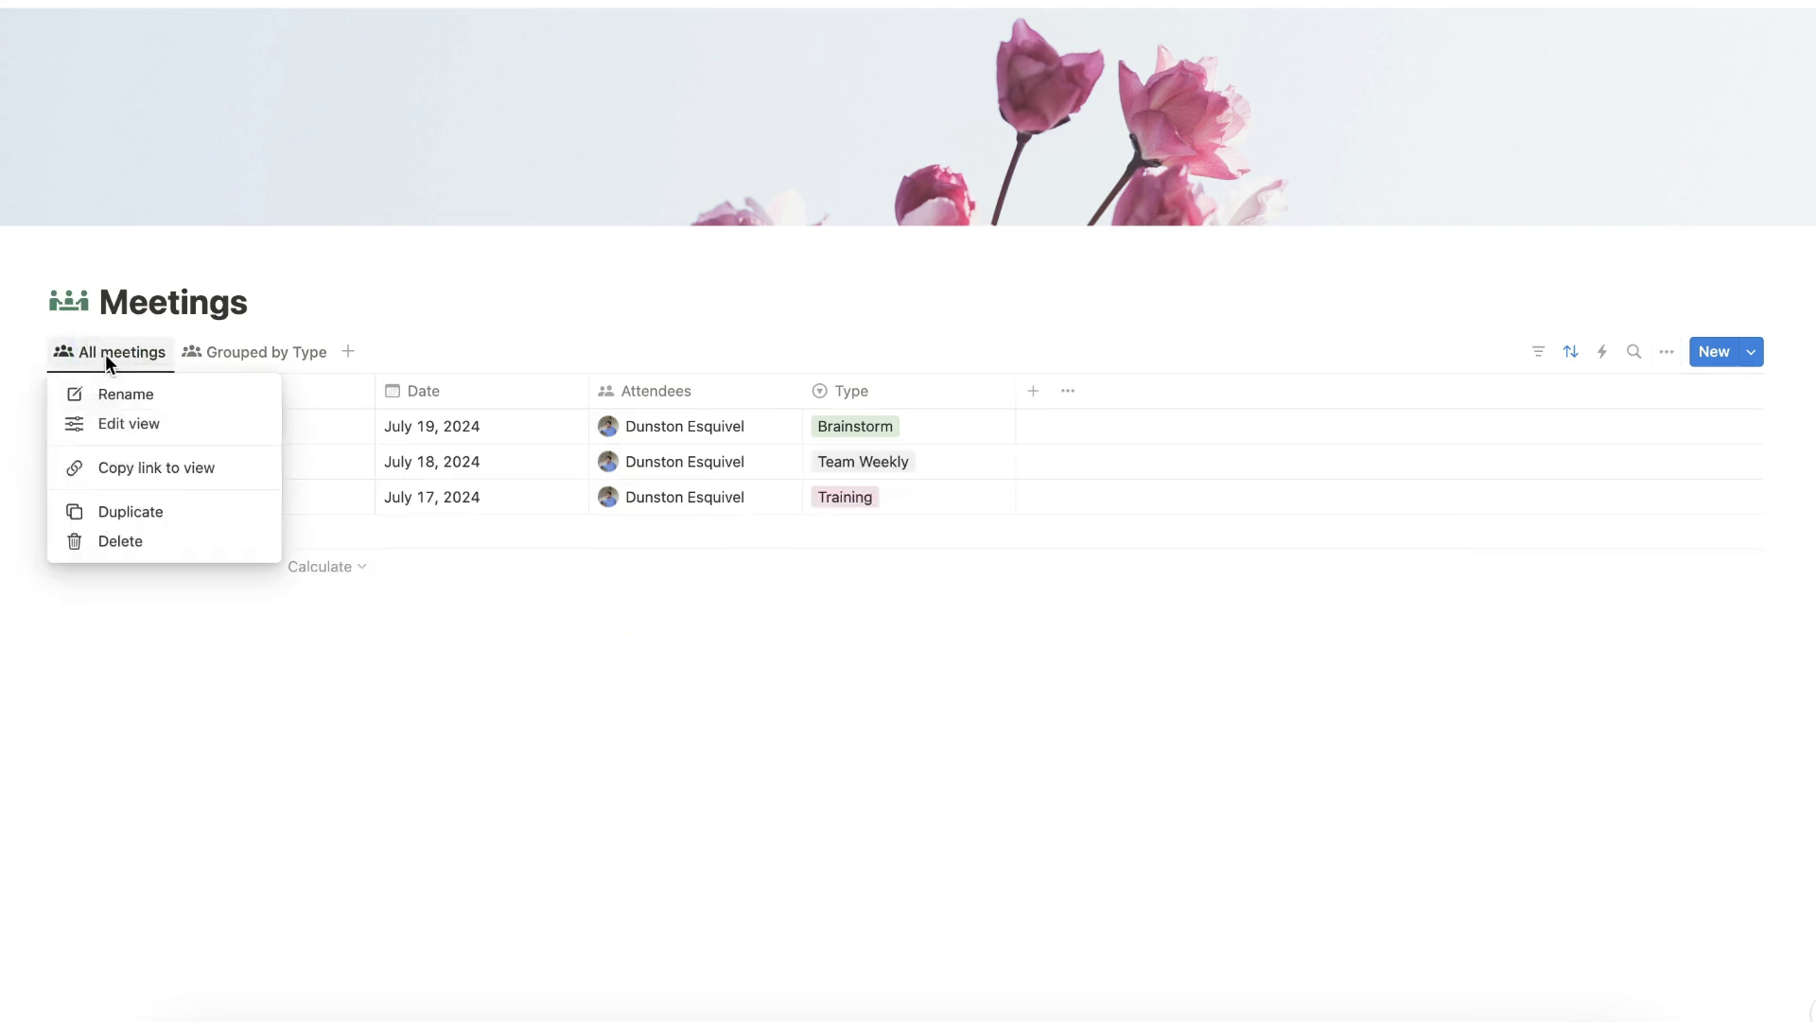
# Step: Duplicate All meetings as 'My Meetings' filtered to Attendees contains Me, saved for everyone
pyautogui.click(174, 515)
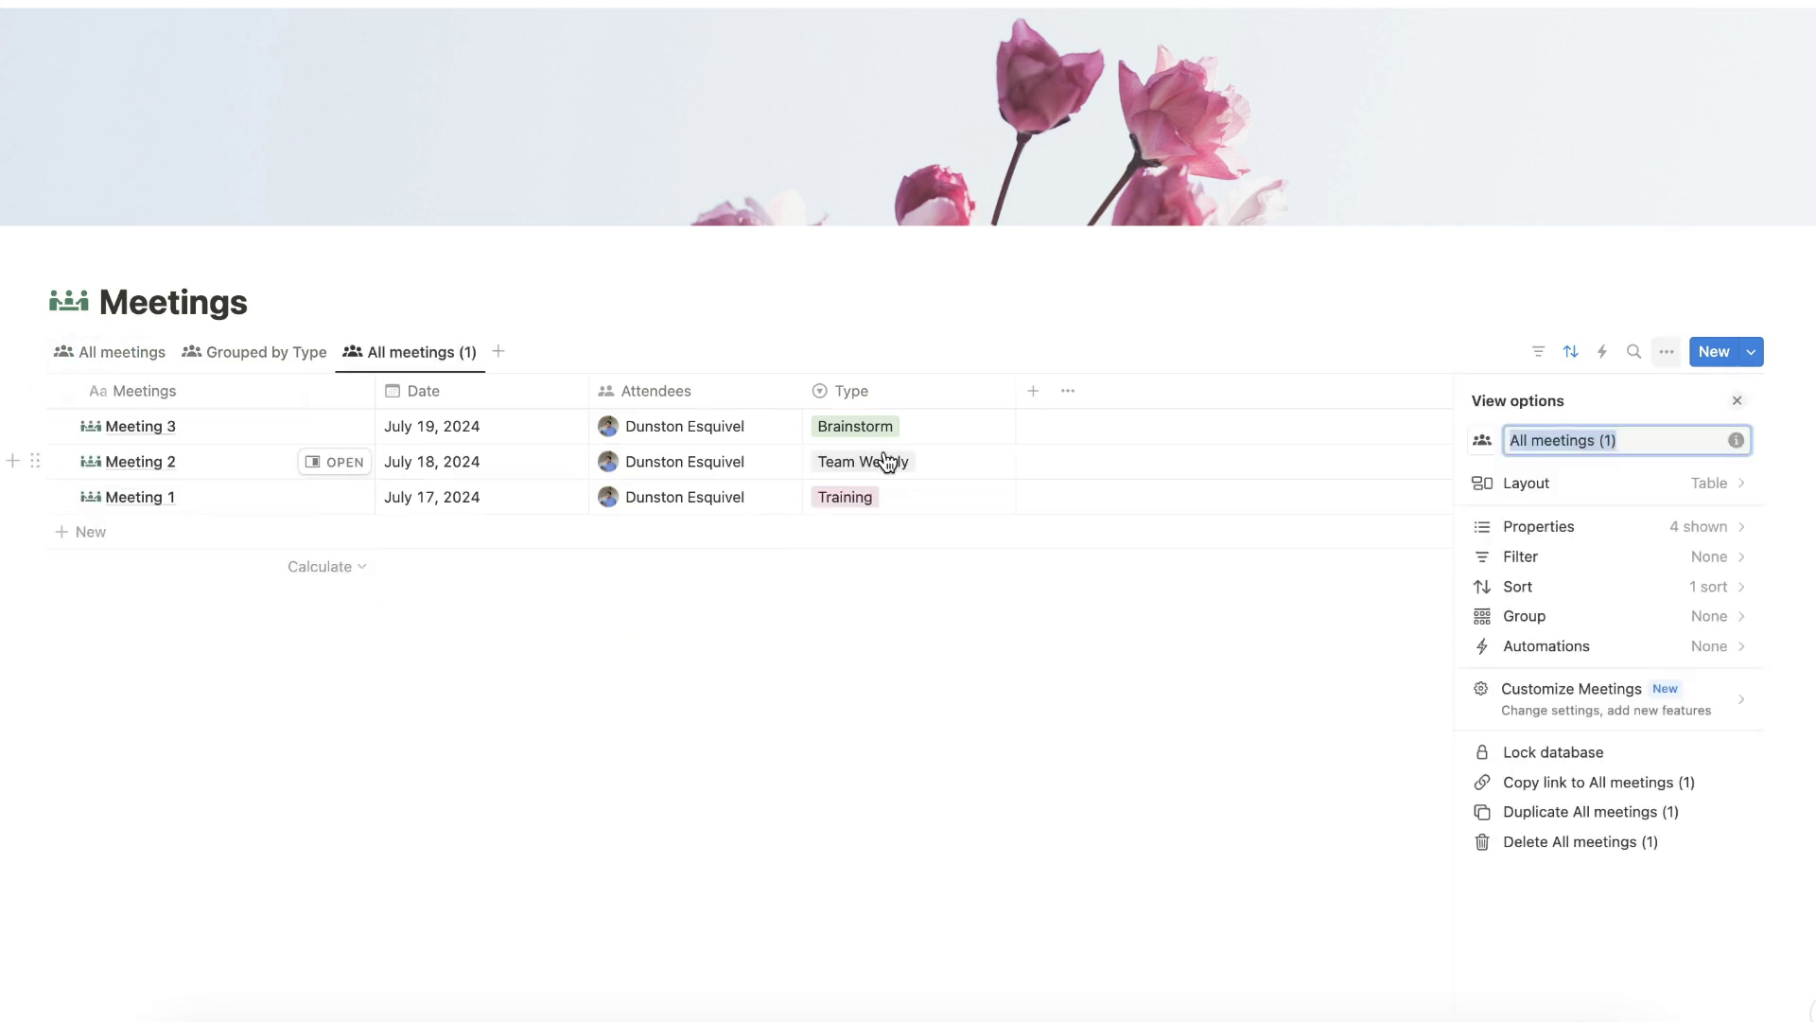
pyautogui.write('M')
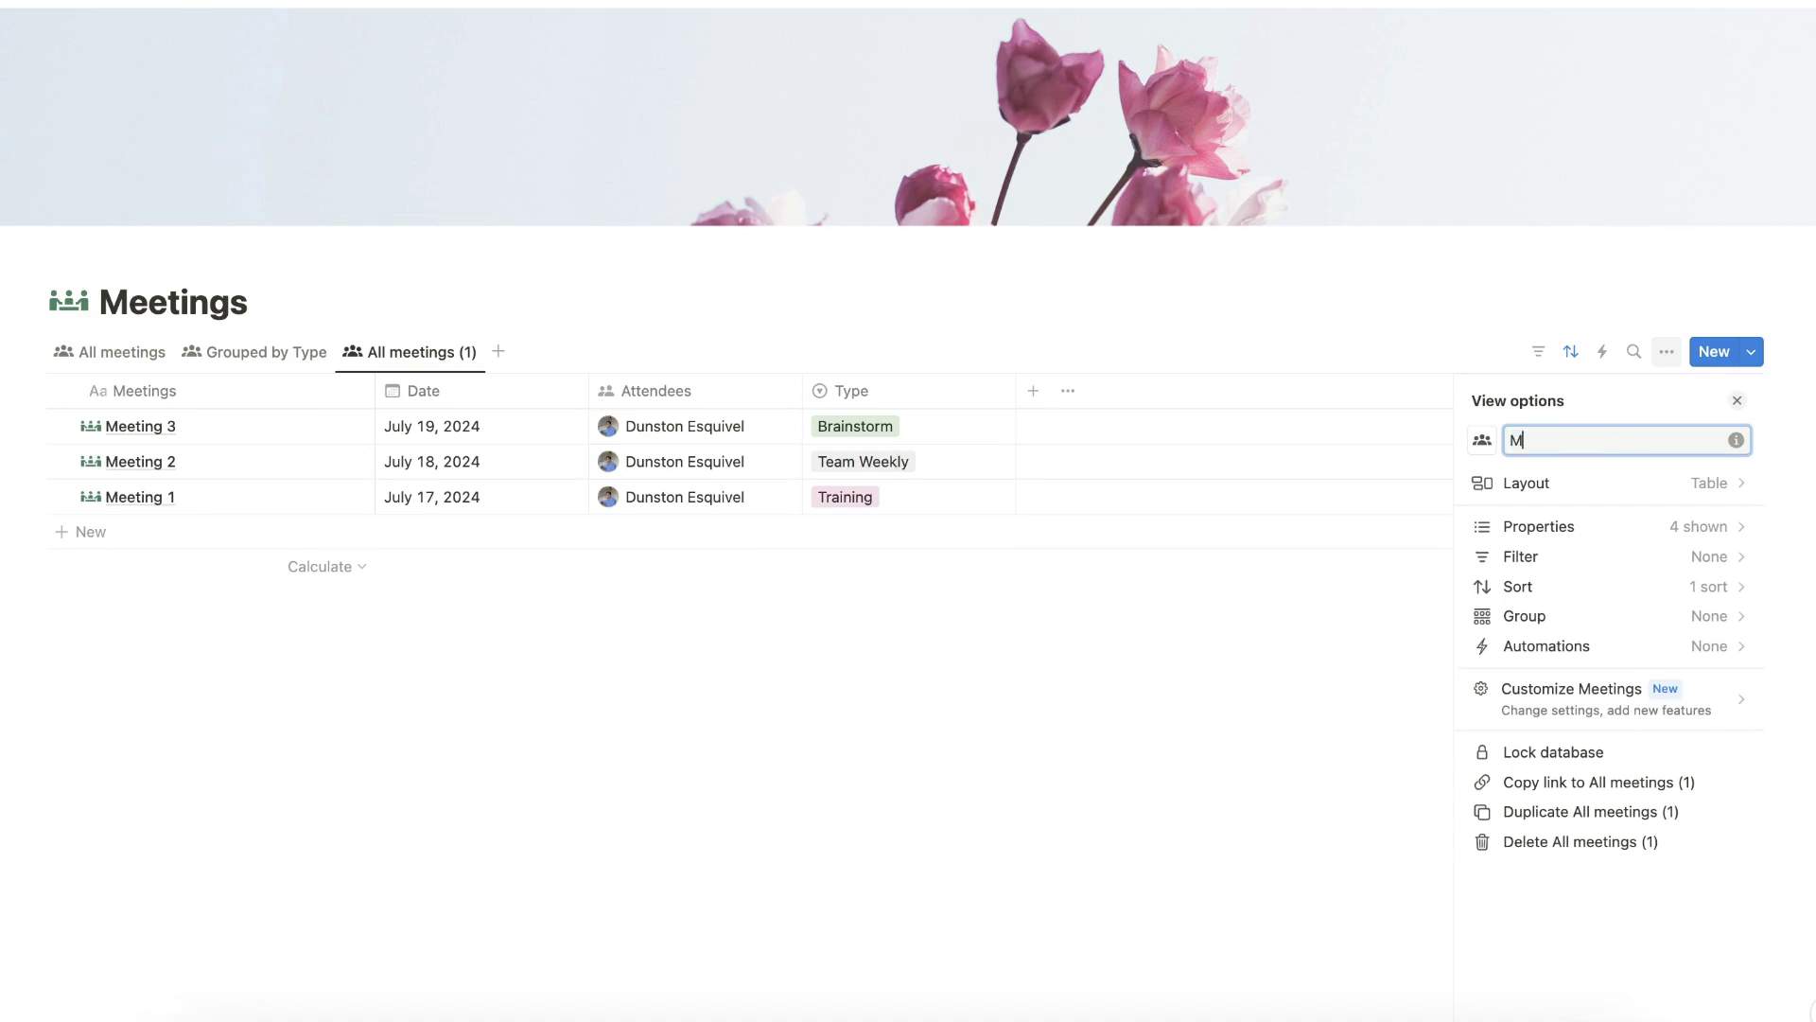
pyautogui.write('y Meetings')
pyautogui.click(1649, 557)
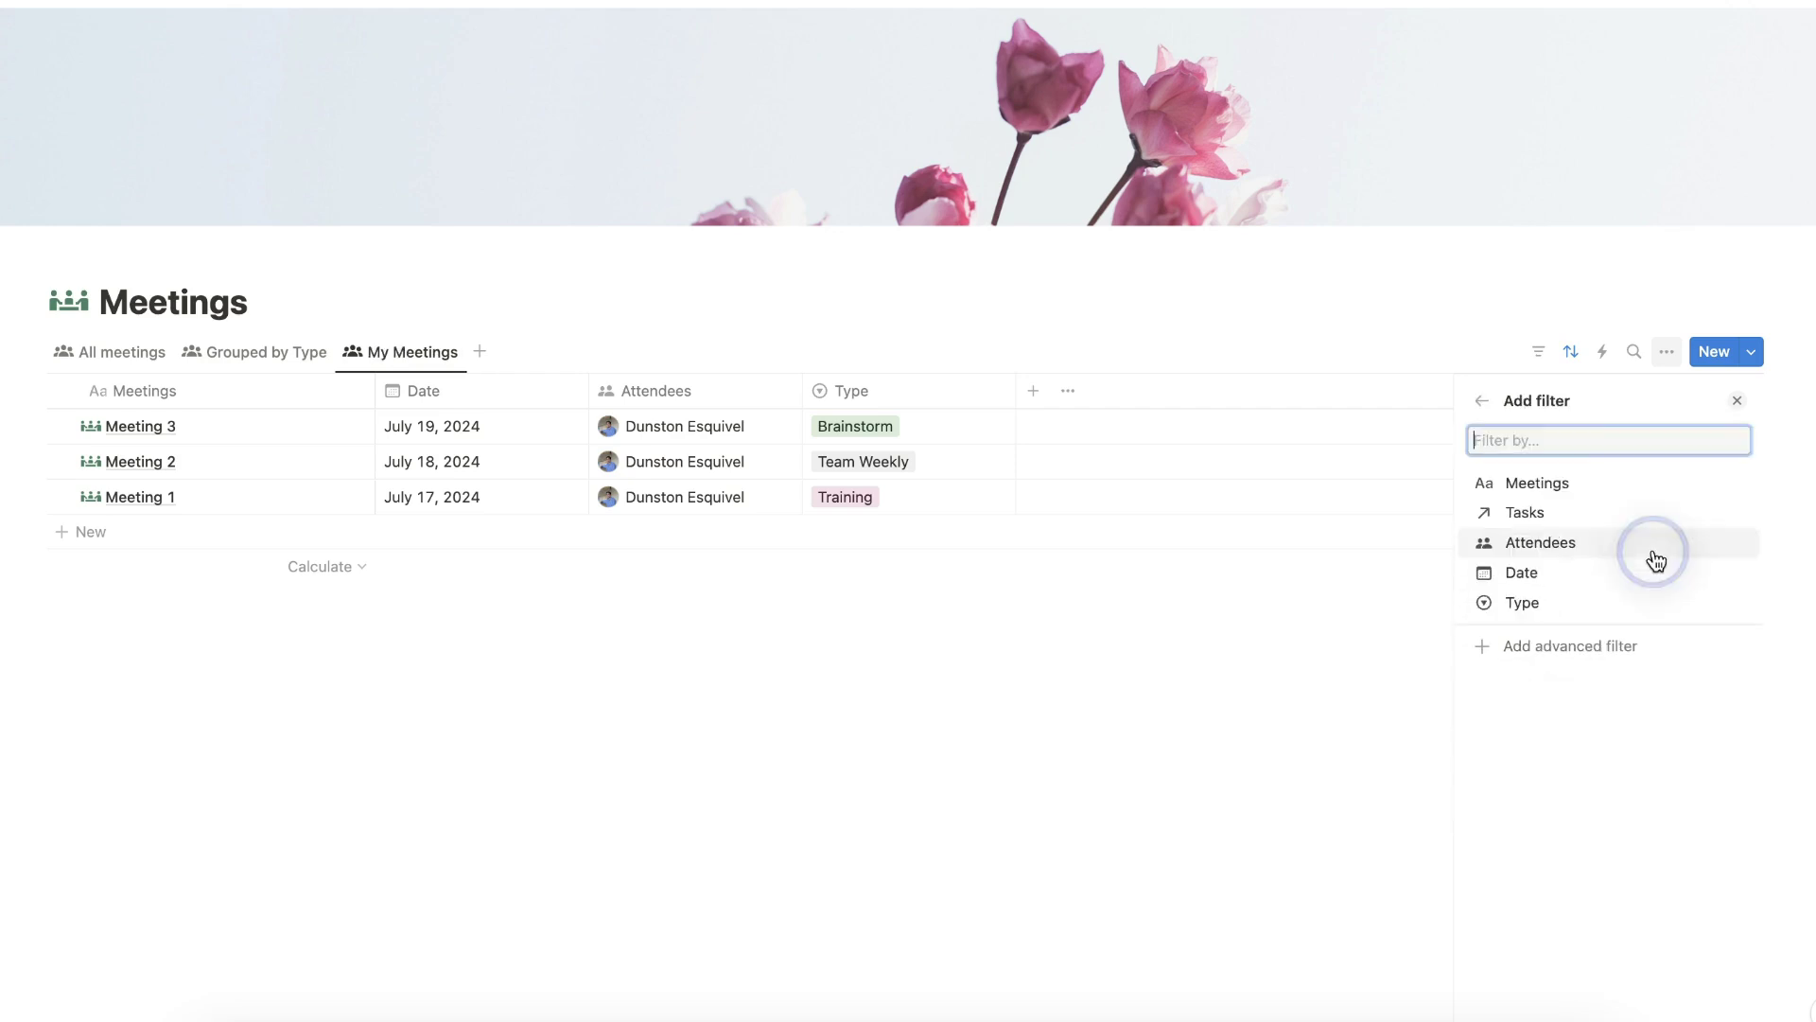
pyautogui.click(1596, 545)
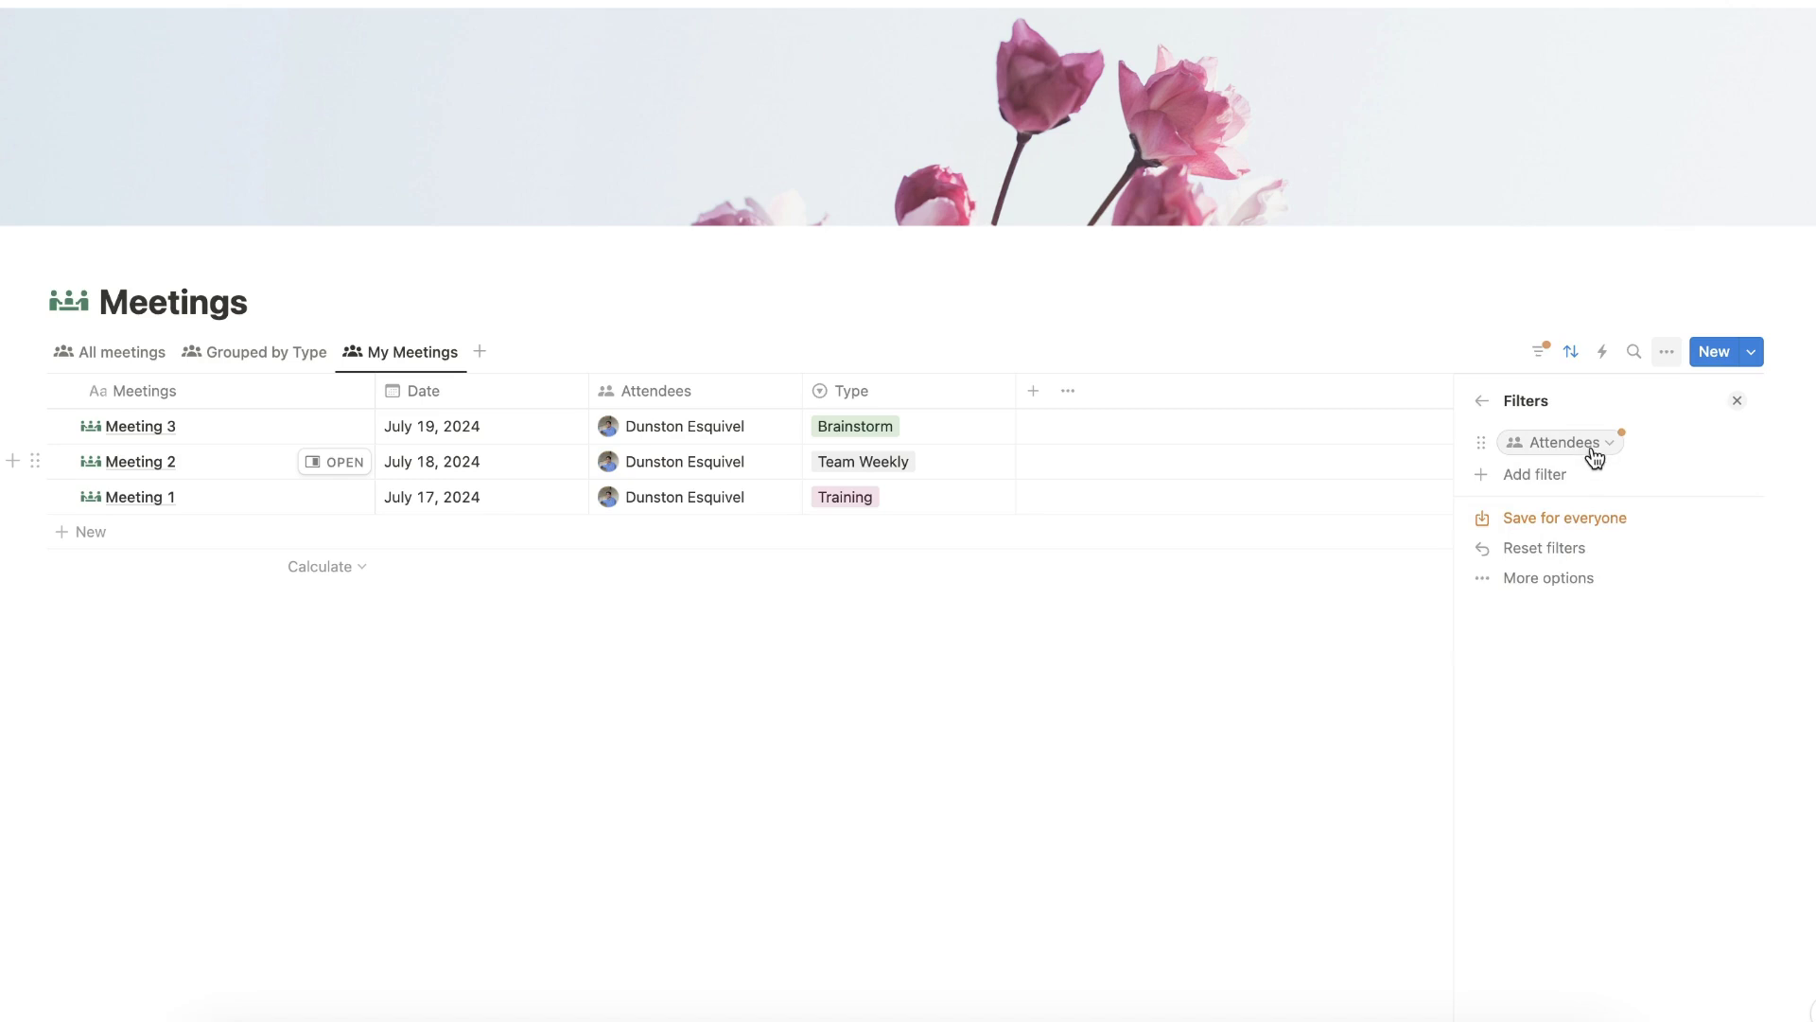
pyautogui.click(1589, 444)
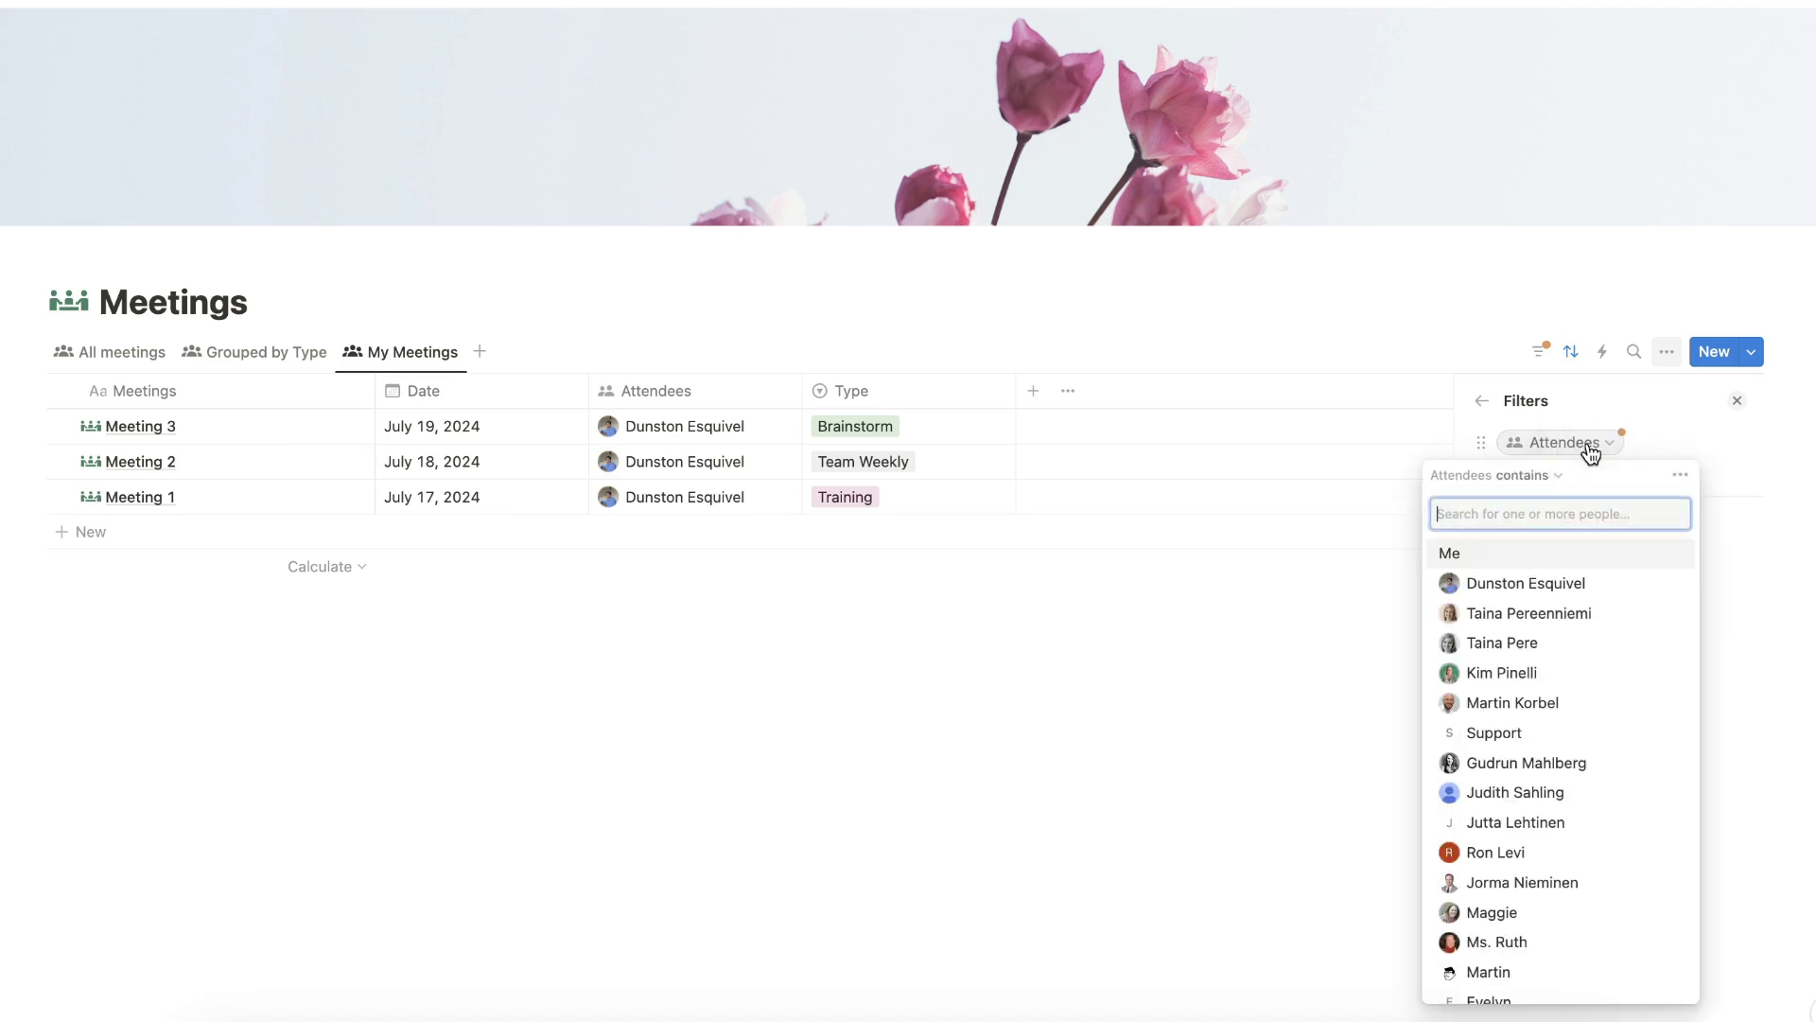
pyautogui.click(1487, 560)
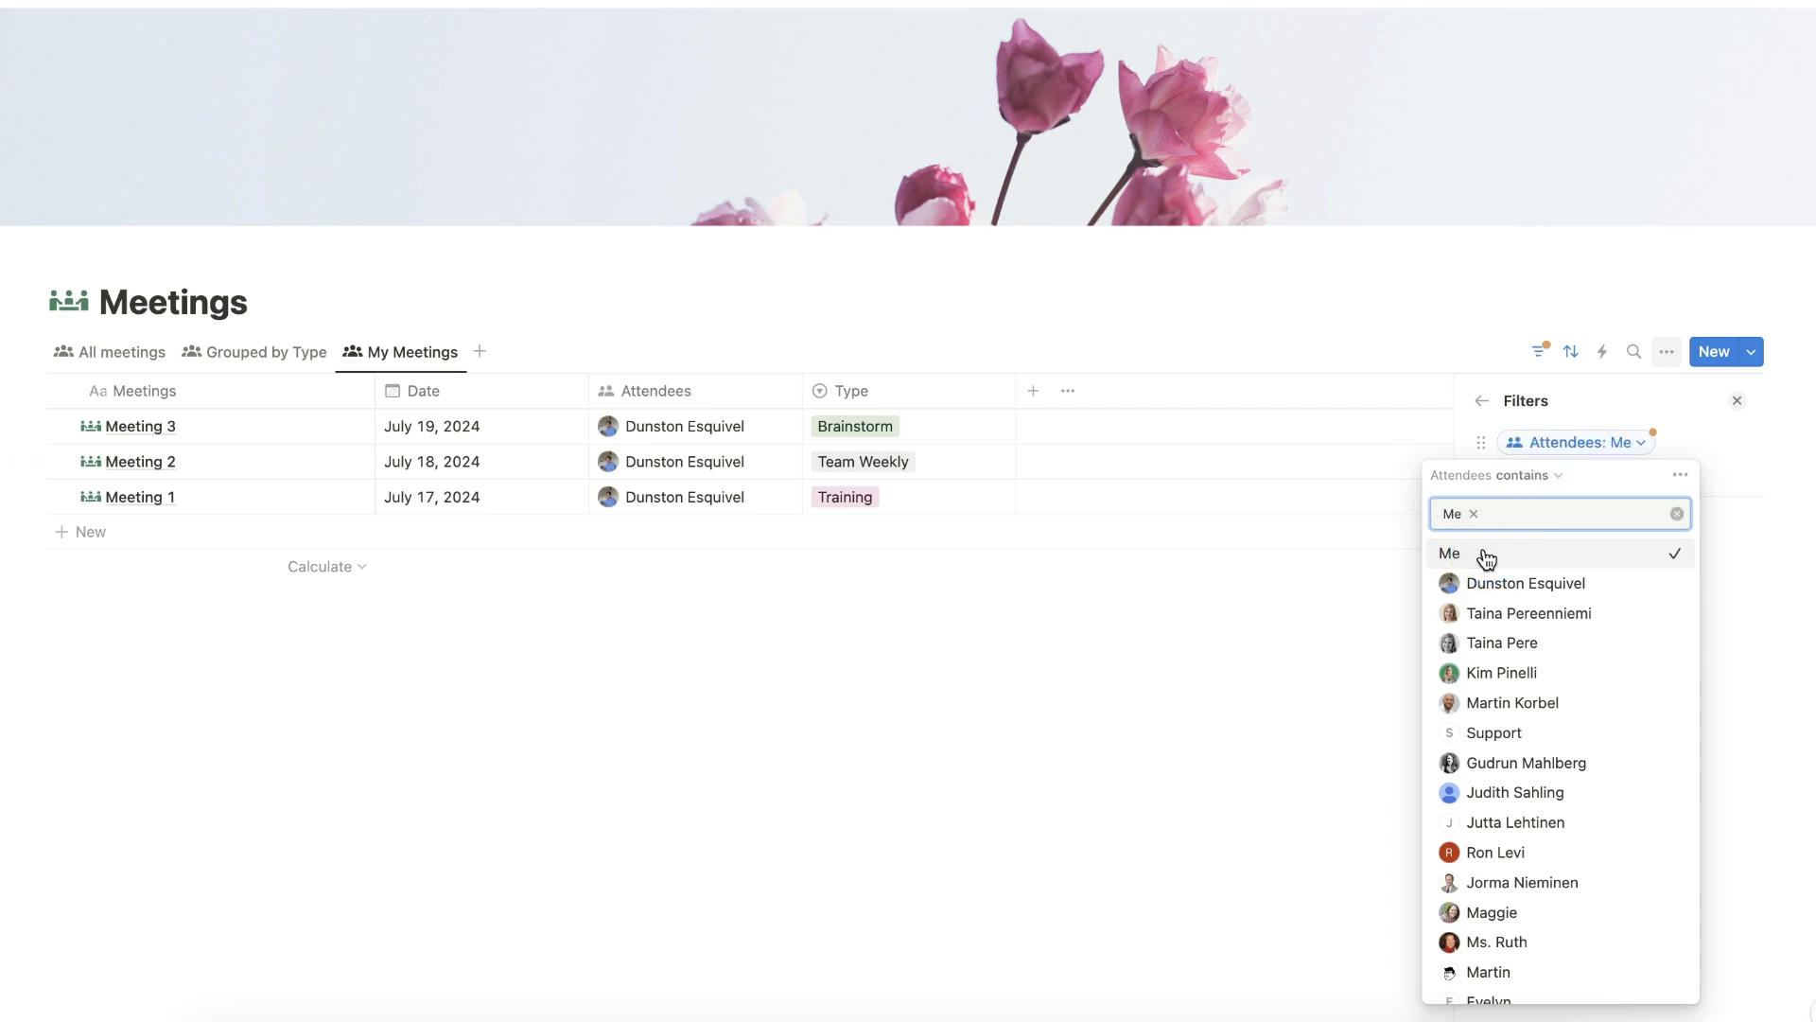
pyautogui.click(1801, 832)
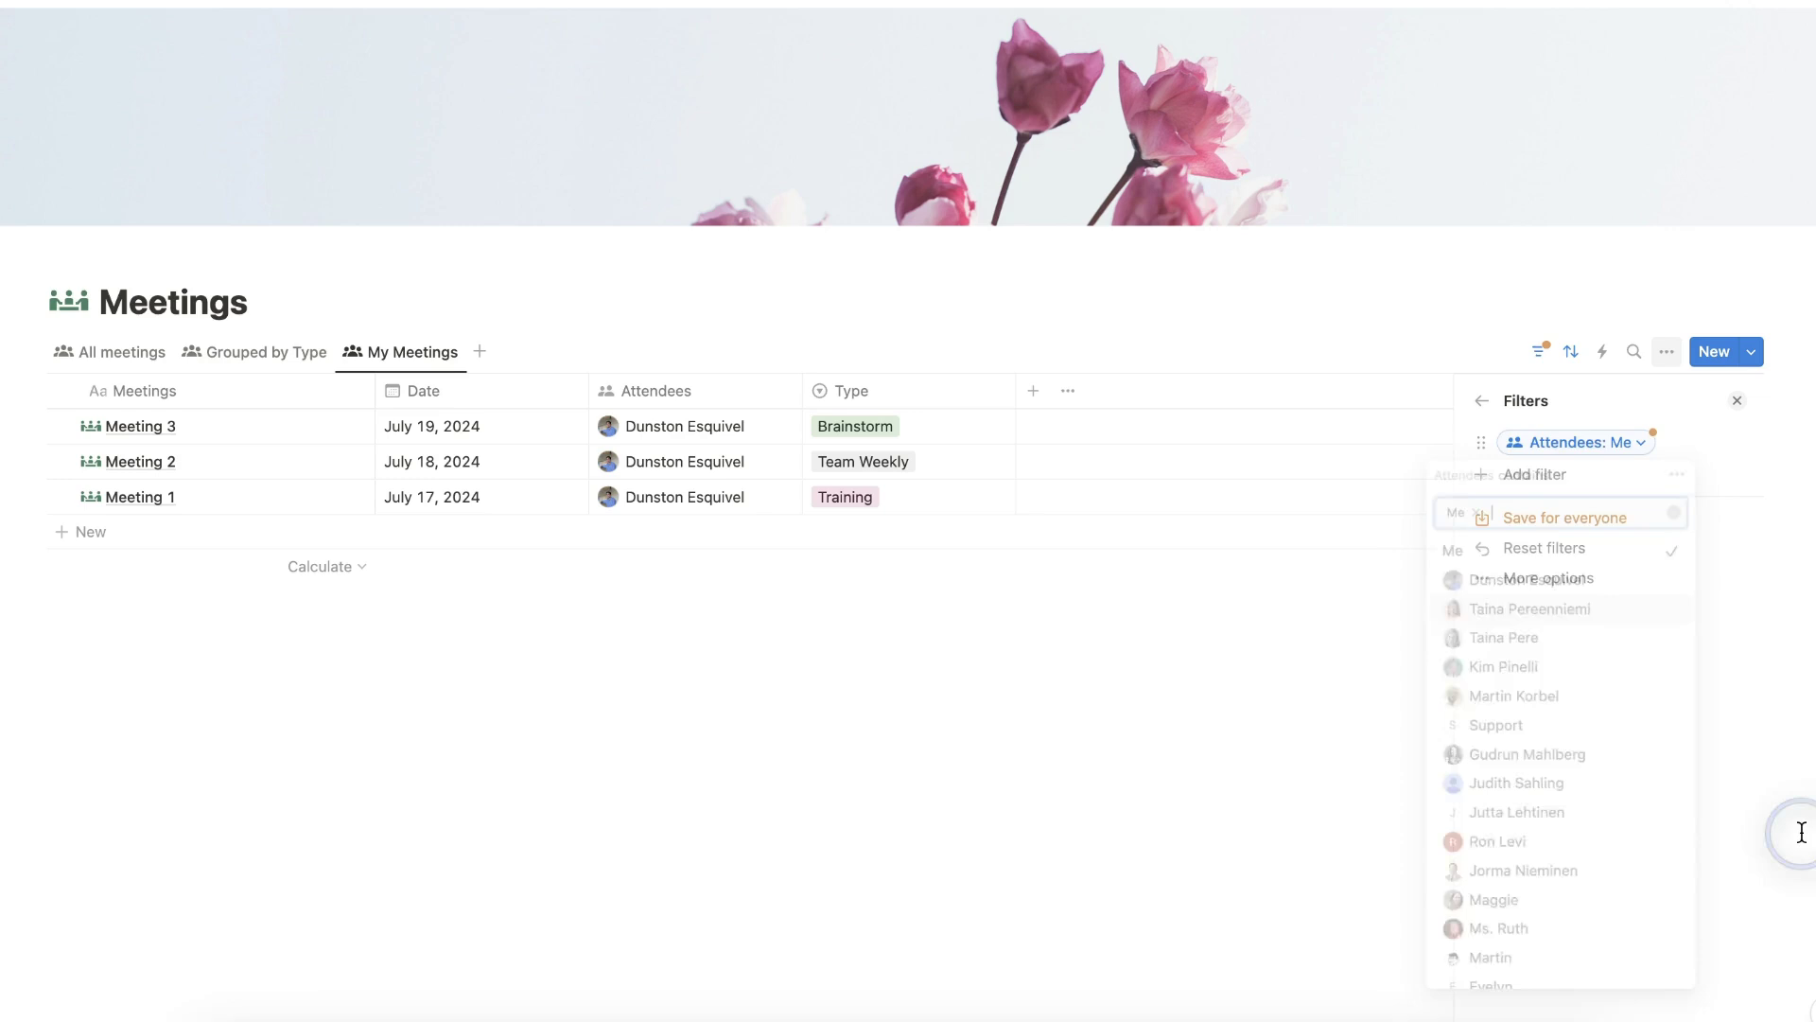
pyautogui.click(1582, 510)
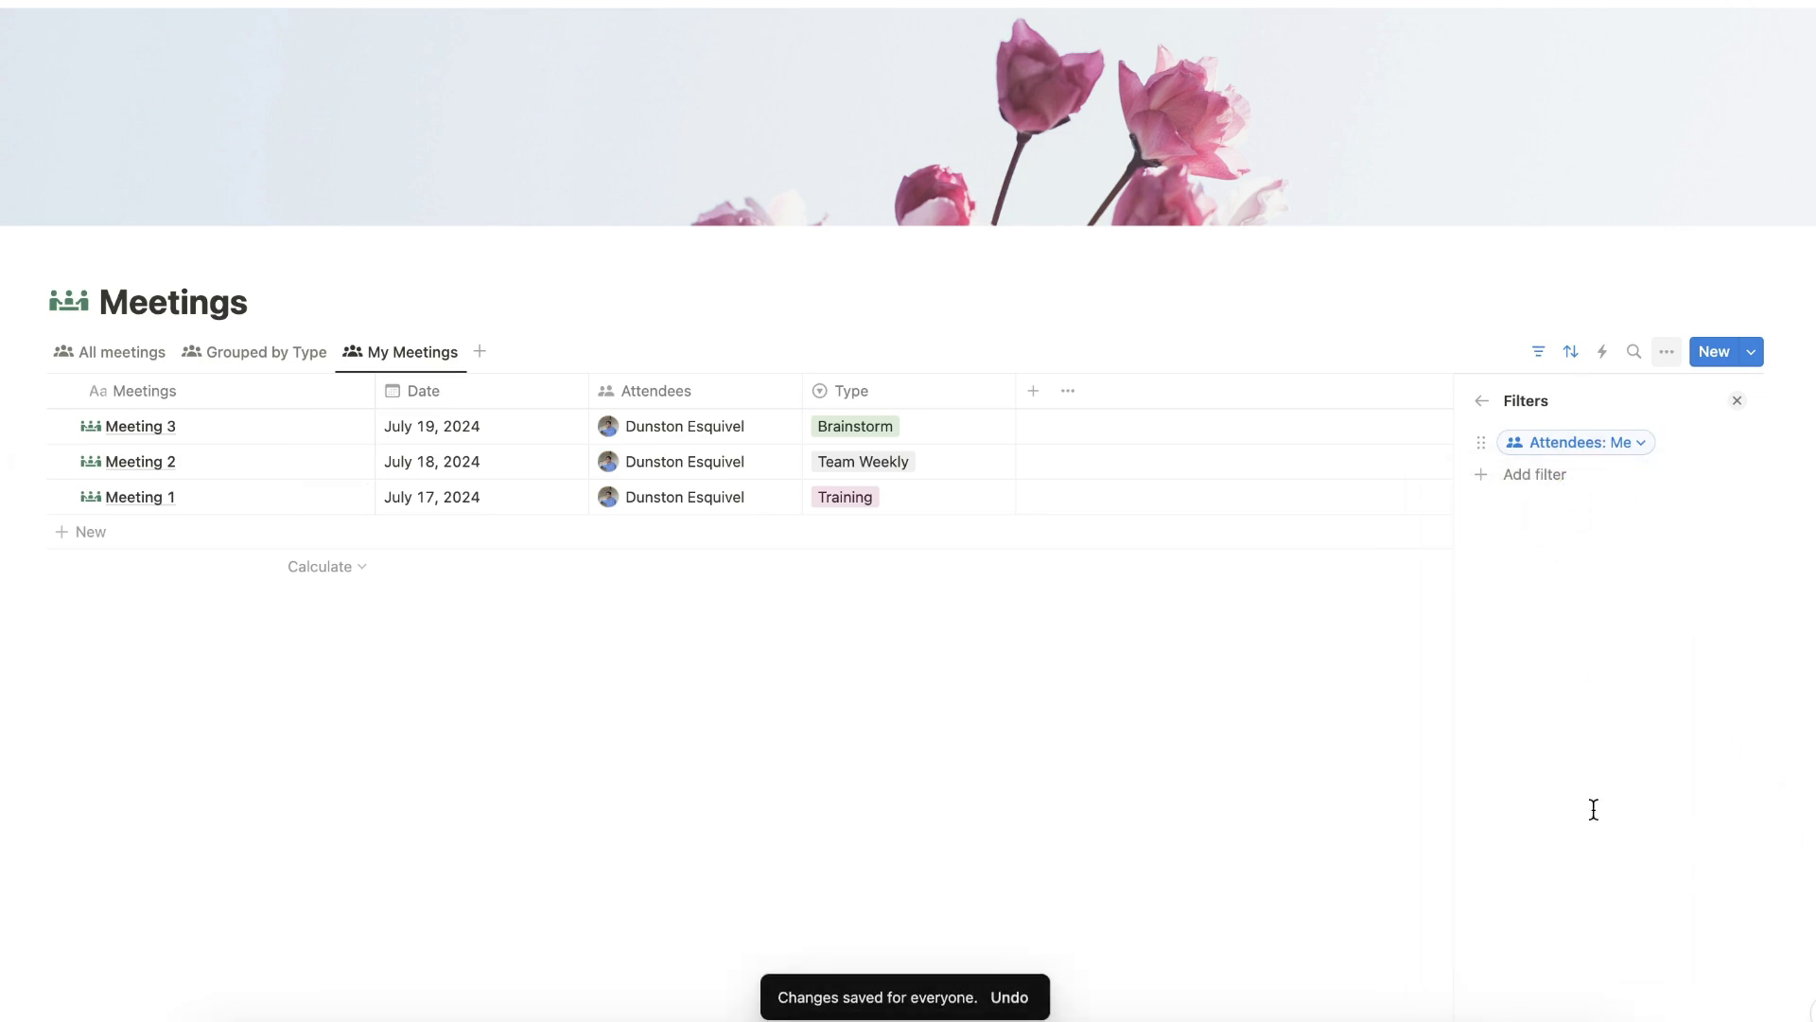
pyautogui.click(1485, 404)
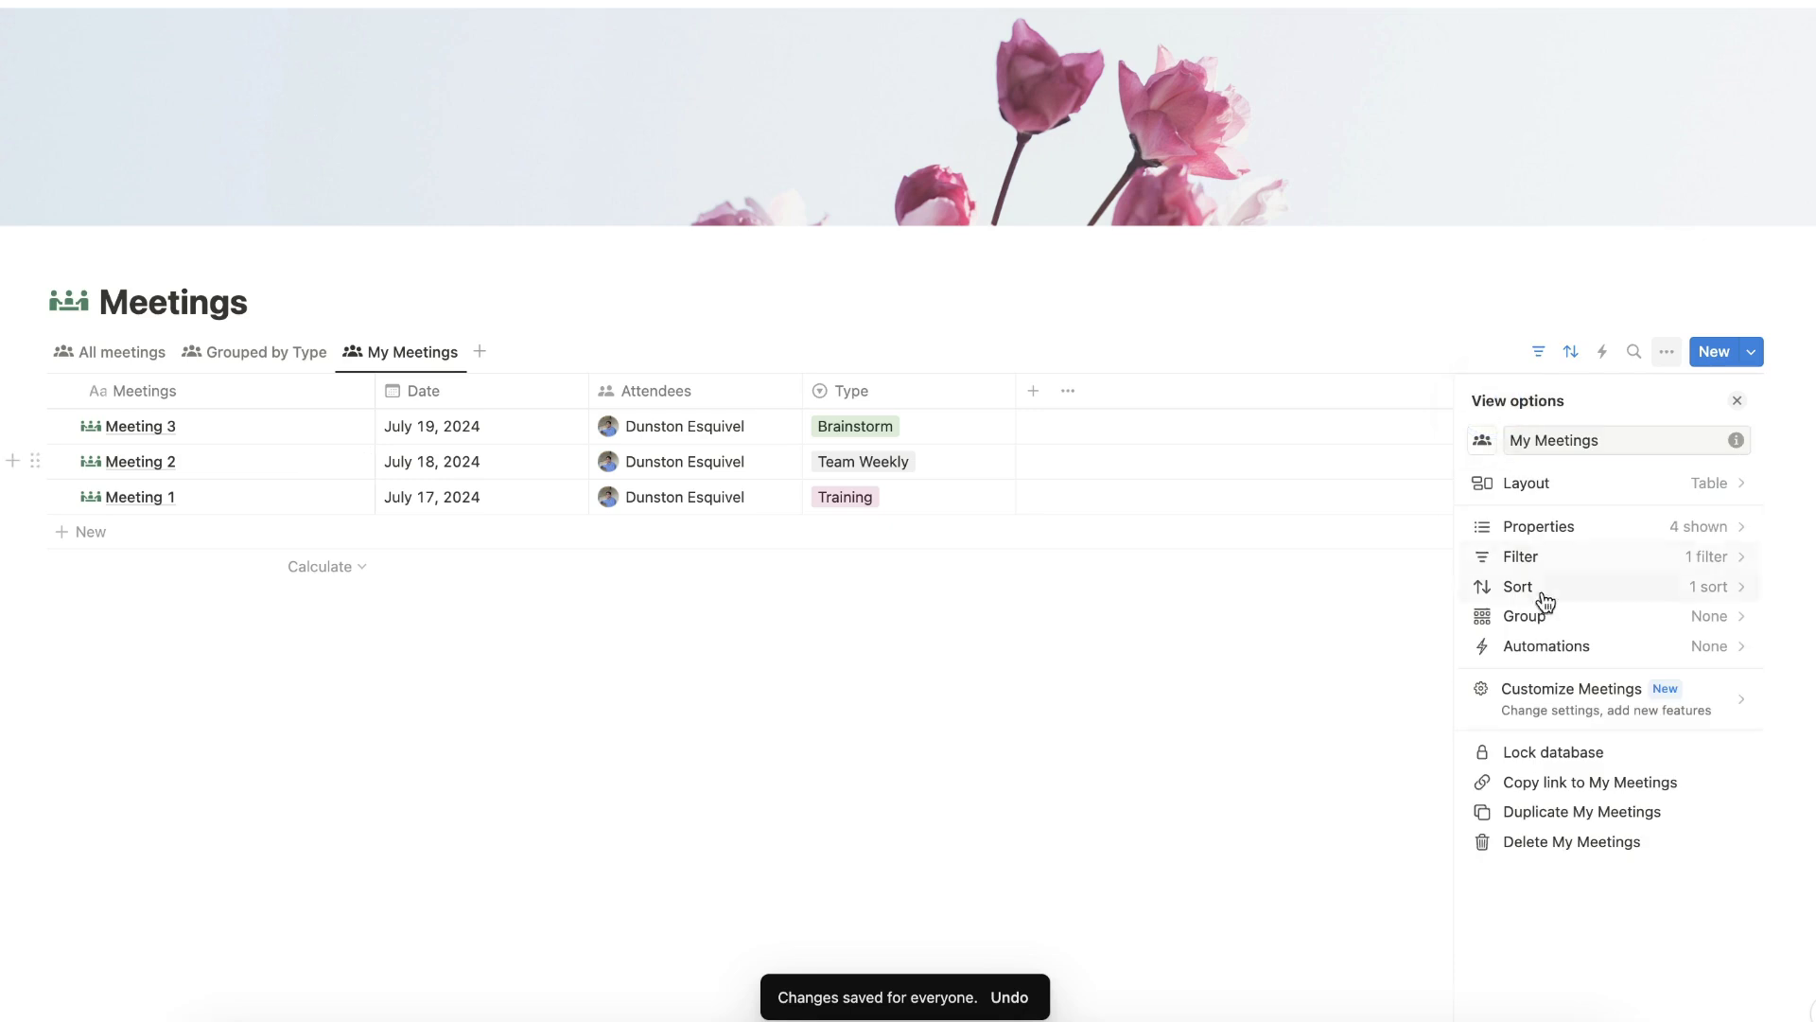
pyautogui.click(1107, 665)
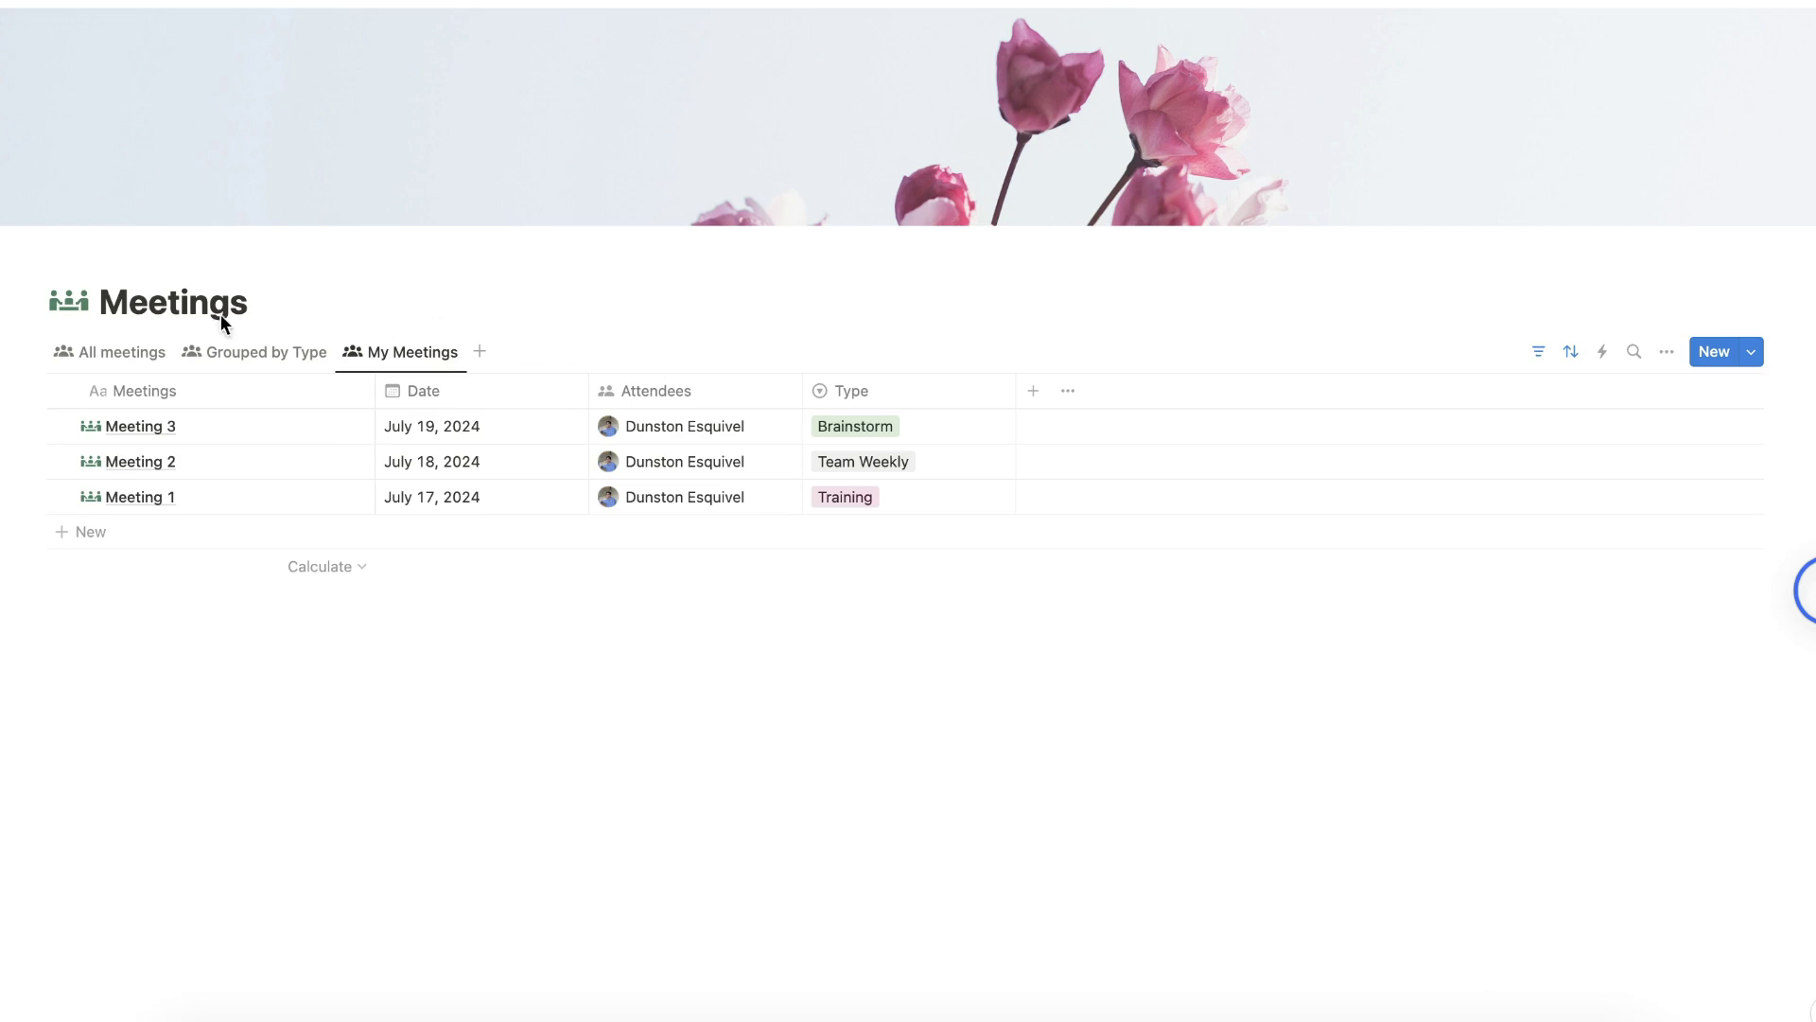
# Step: Duplicate All meetings as a view named 'Calendar' with Calendar layout
pyautogui.click(143, 365)
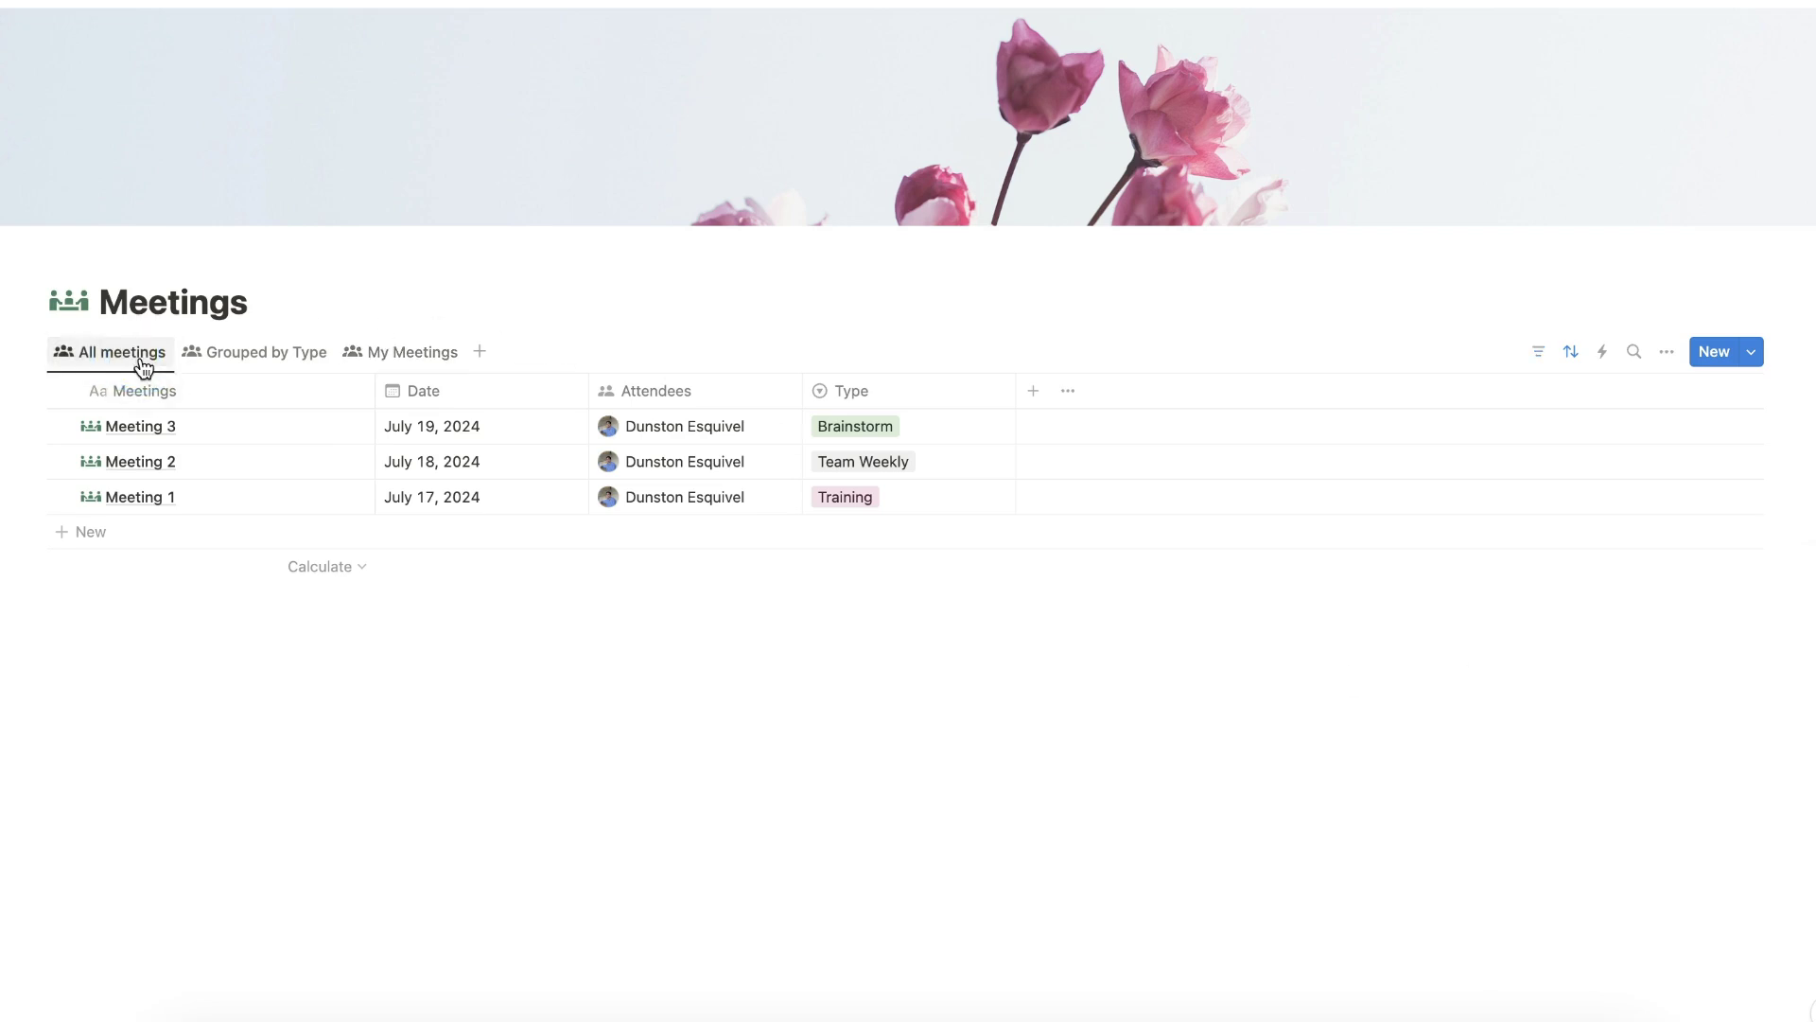
pyautogui.click(142, 362)
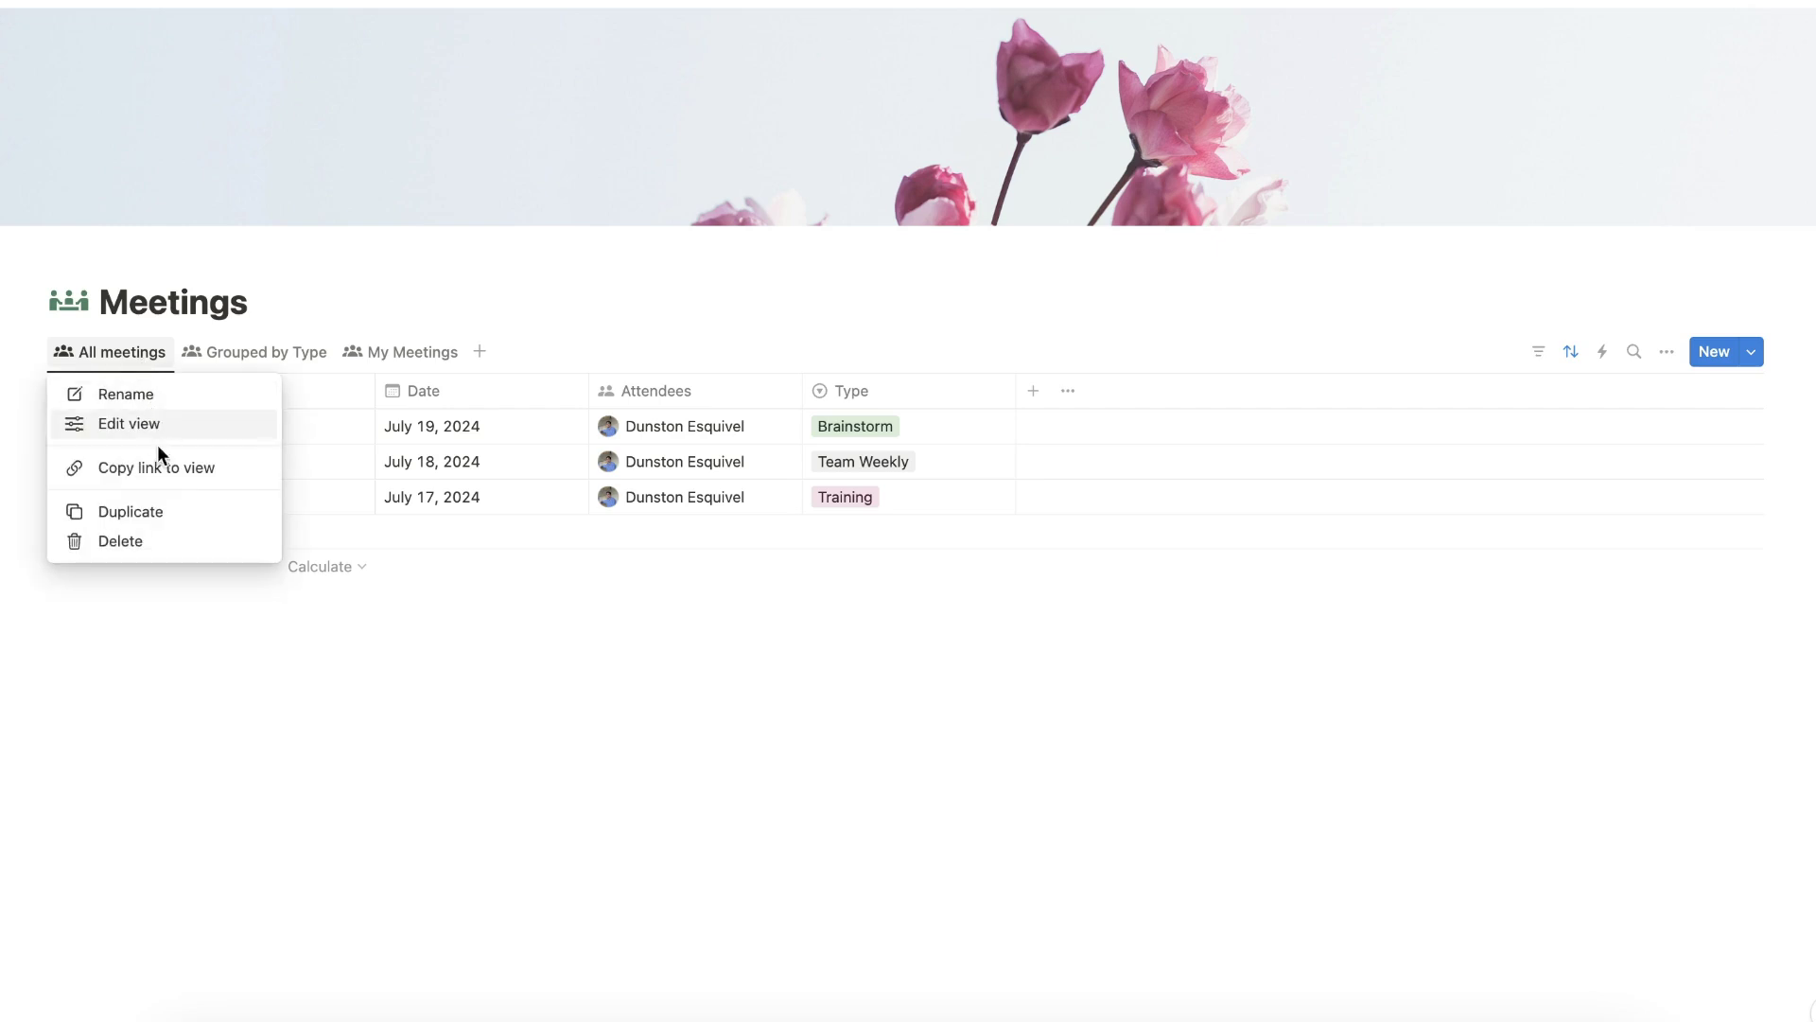
pyautogui.click(161, 523)
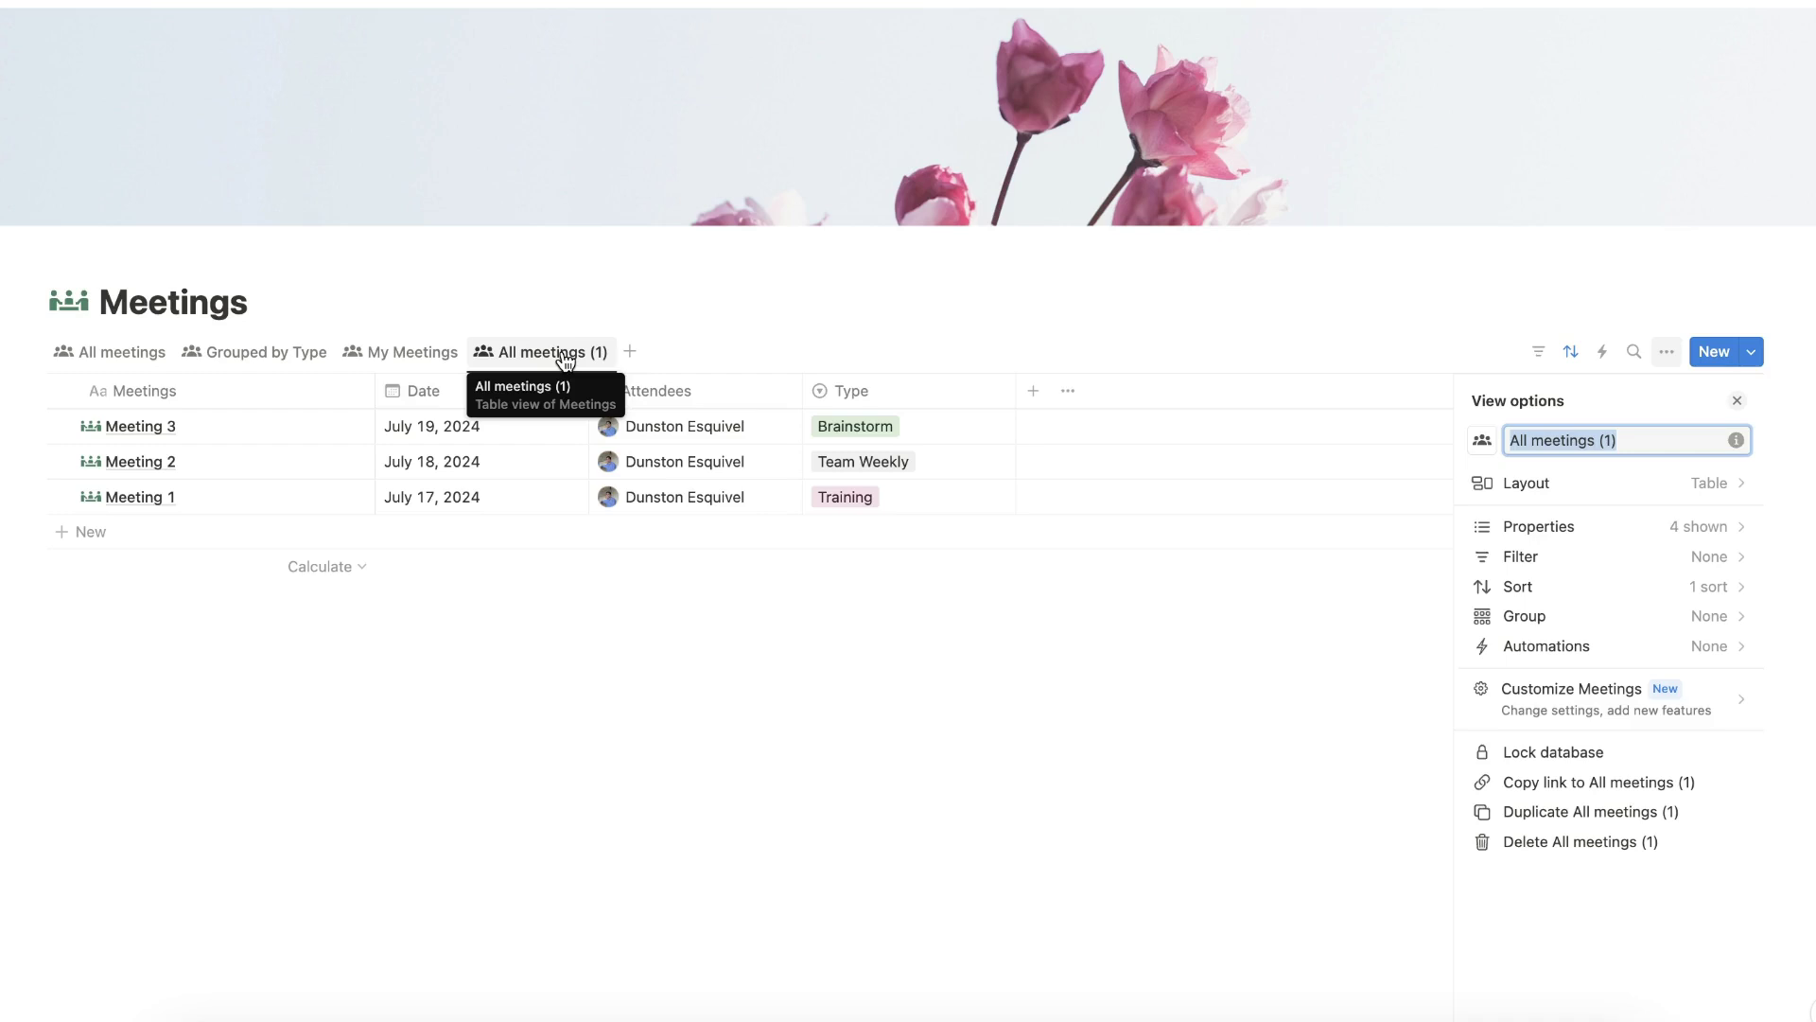
pyautogui.write('C')
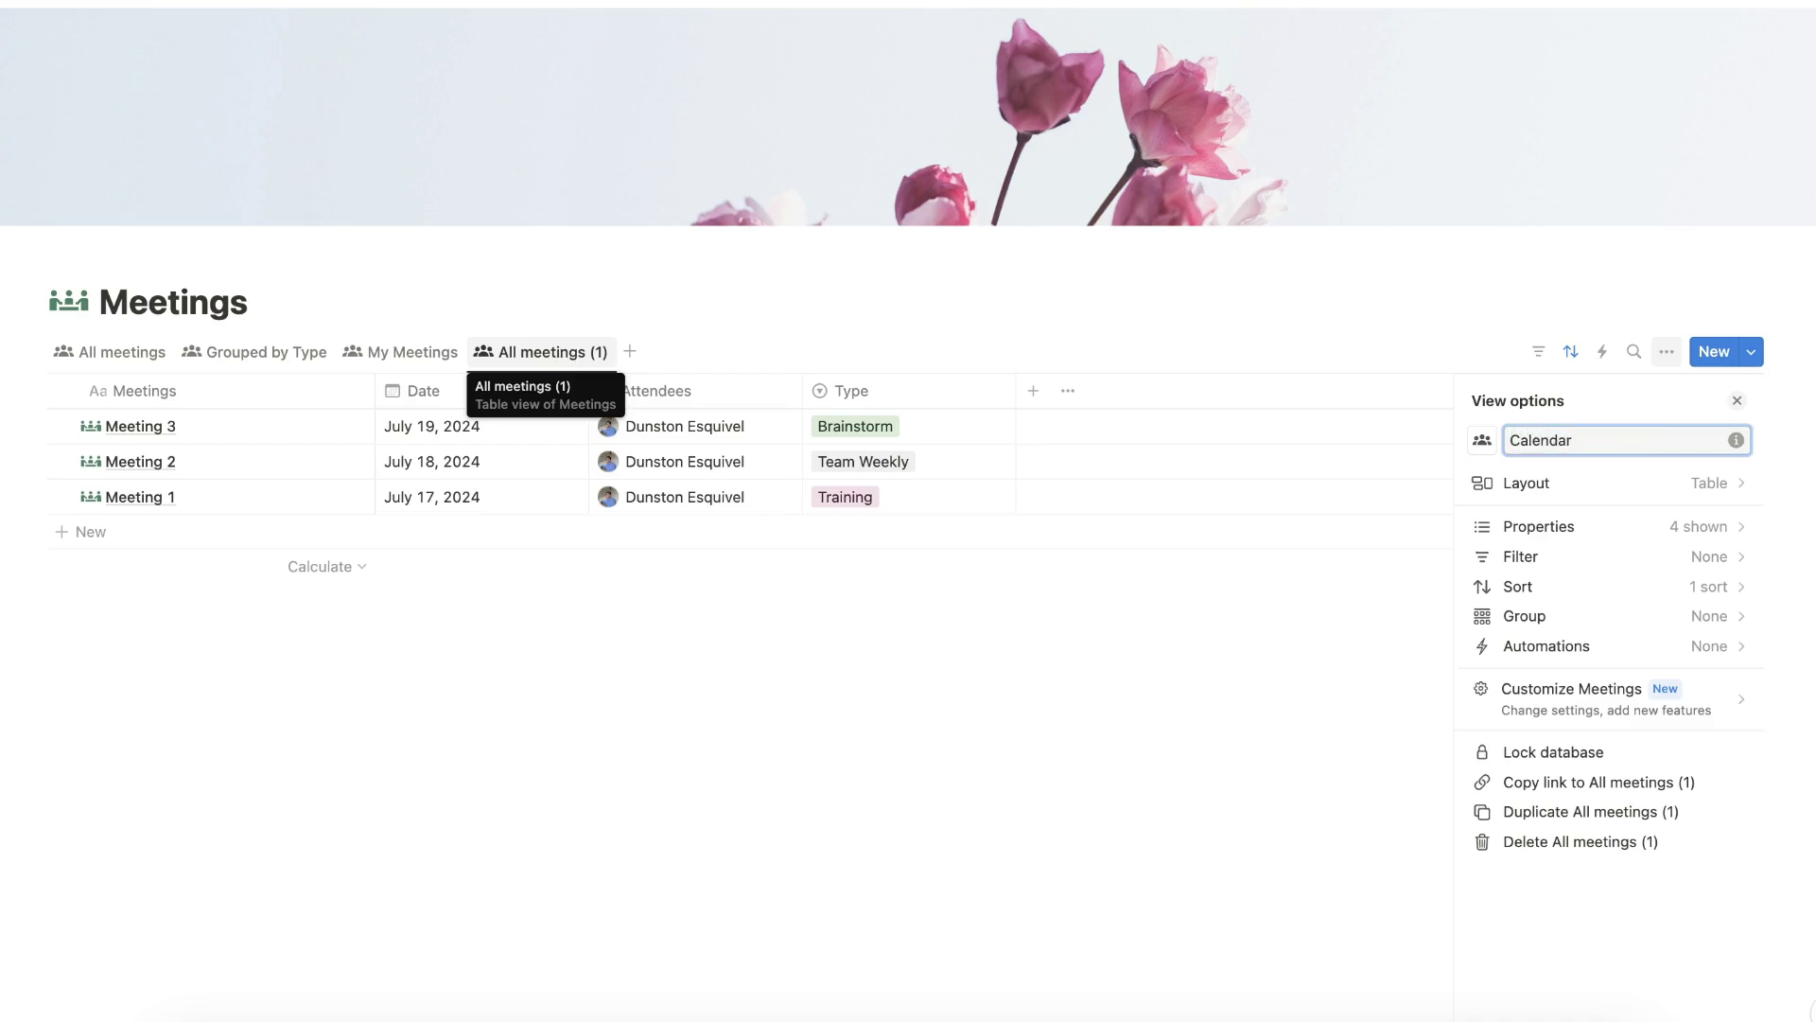
pyautogui.write('alendar')
pyautogui.click(1709, 484)
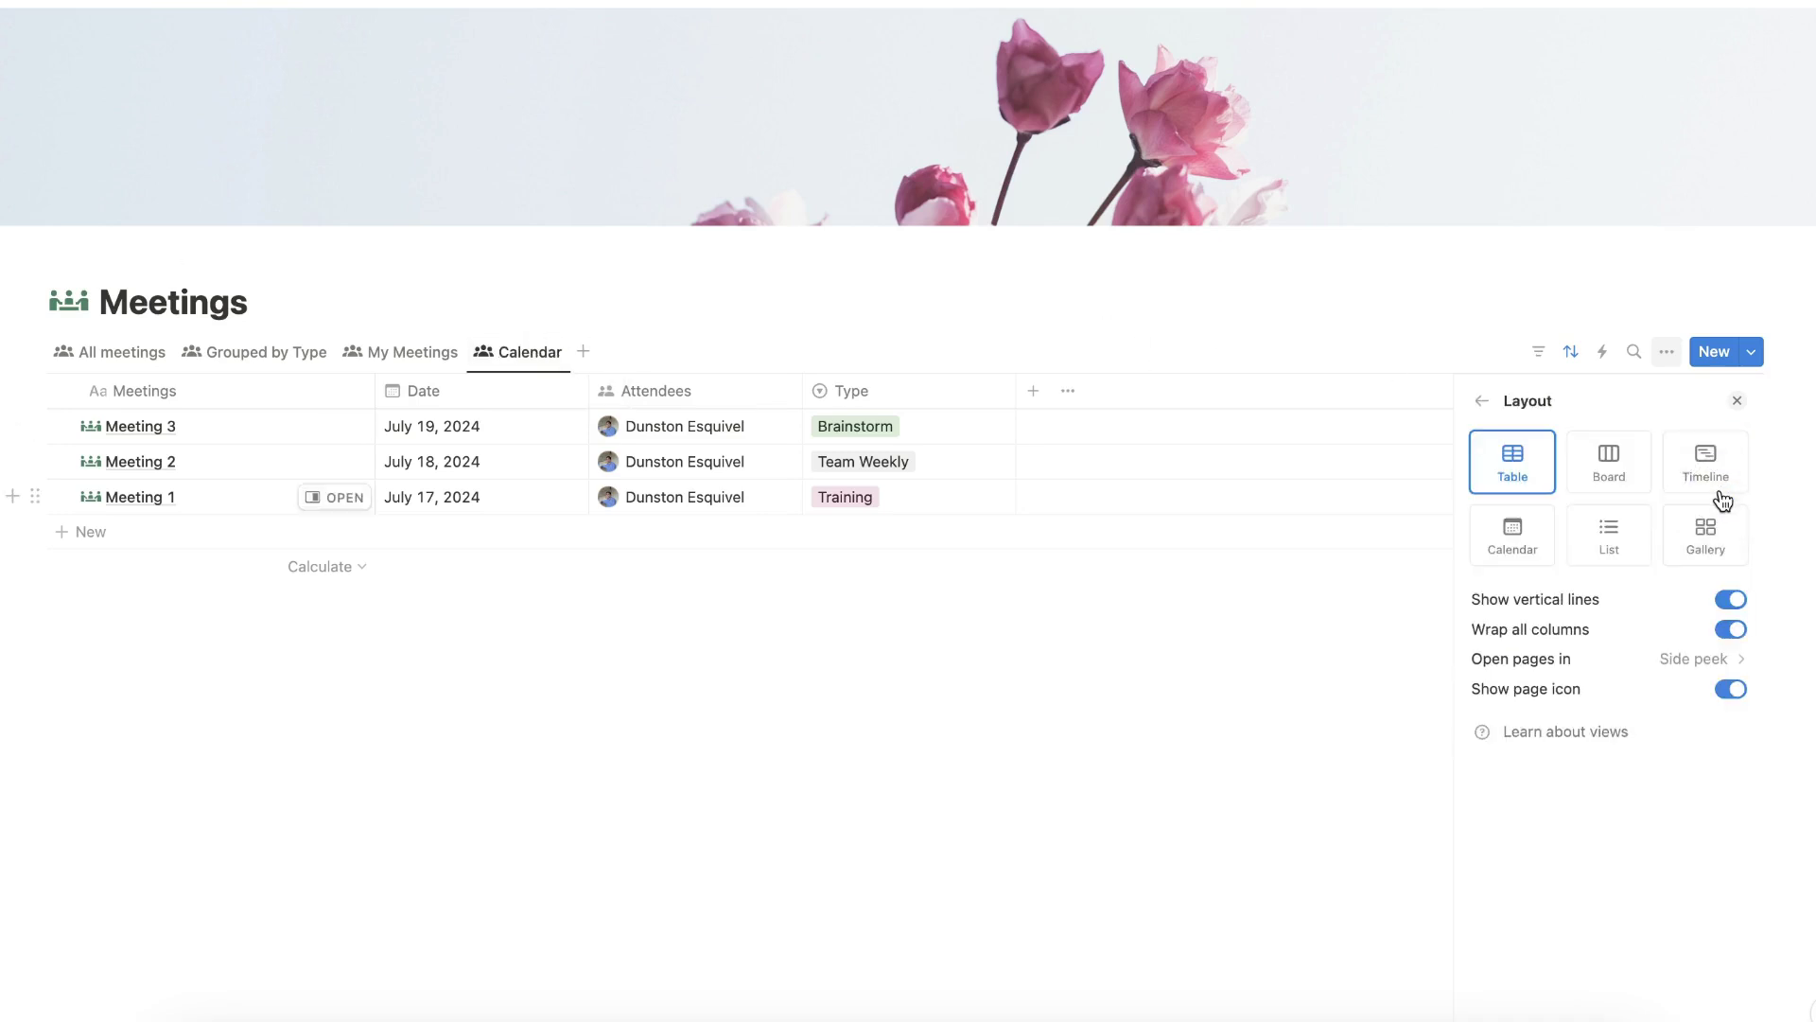
pyautogui.click(1519, 527)
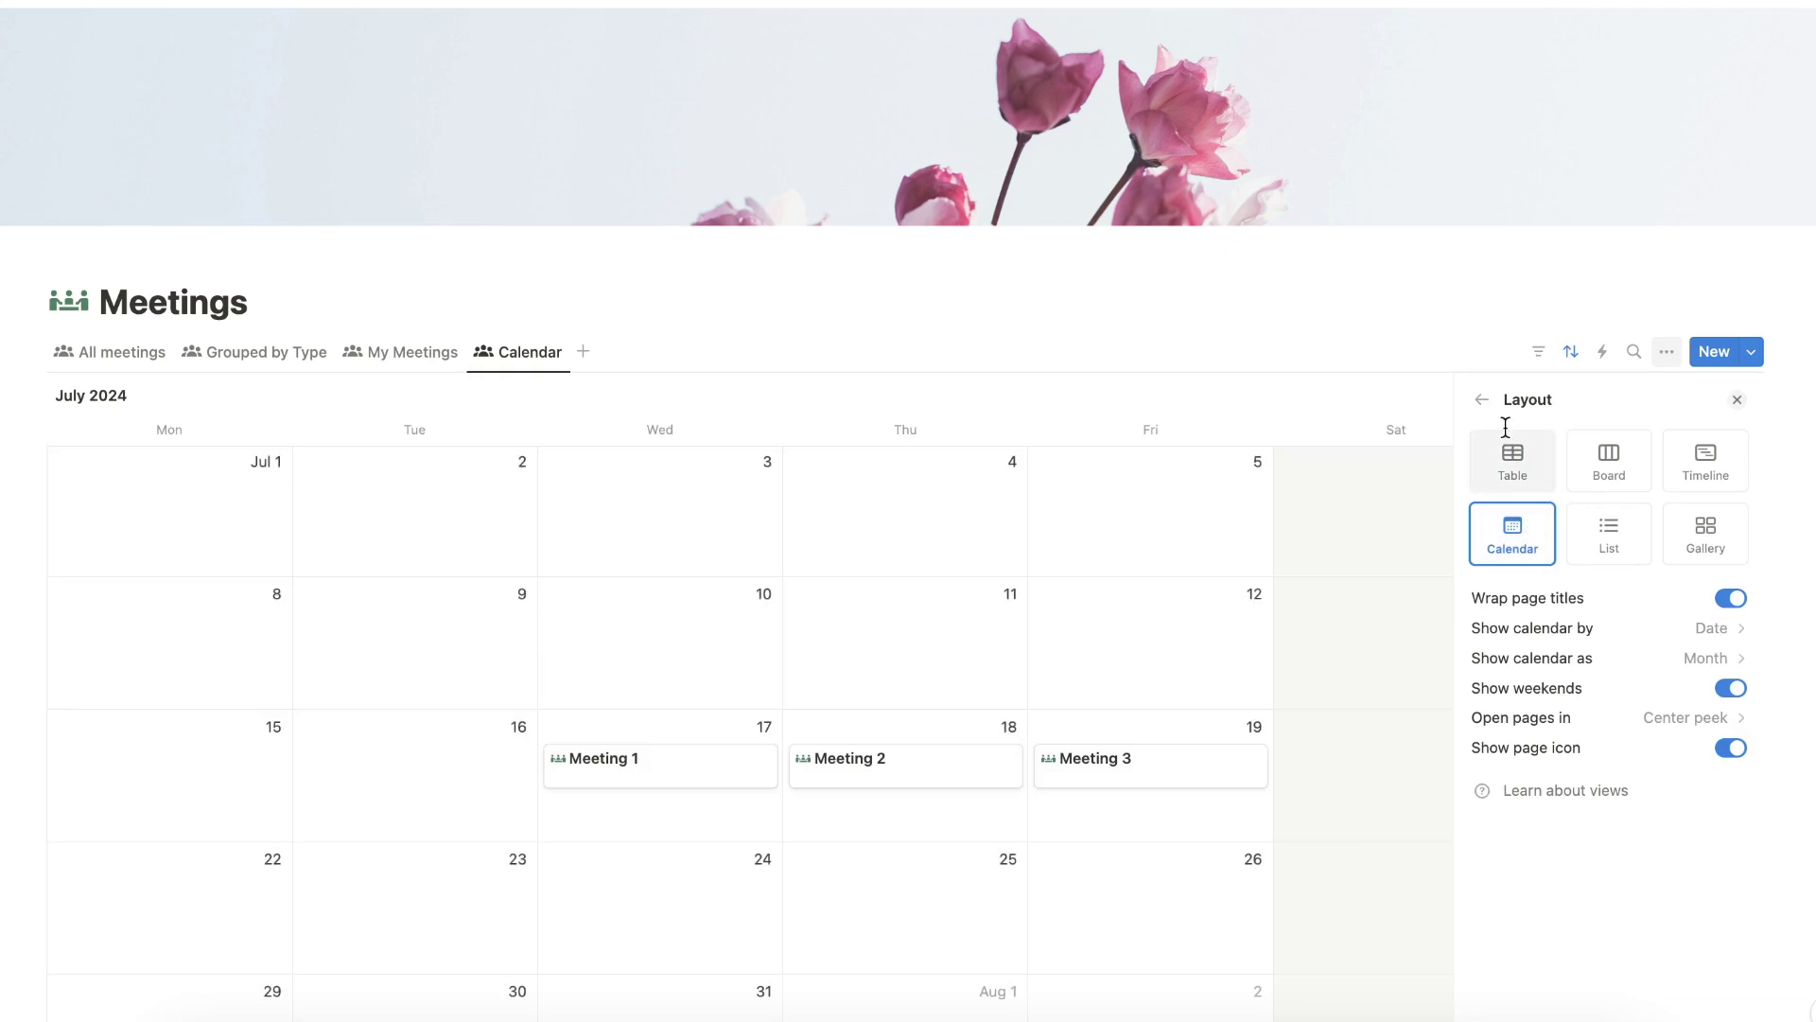
pyautogui.click(1482, 399)
# Step: Show Type and Attendees on each calendar card
pyautogui.click(1697, 526)
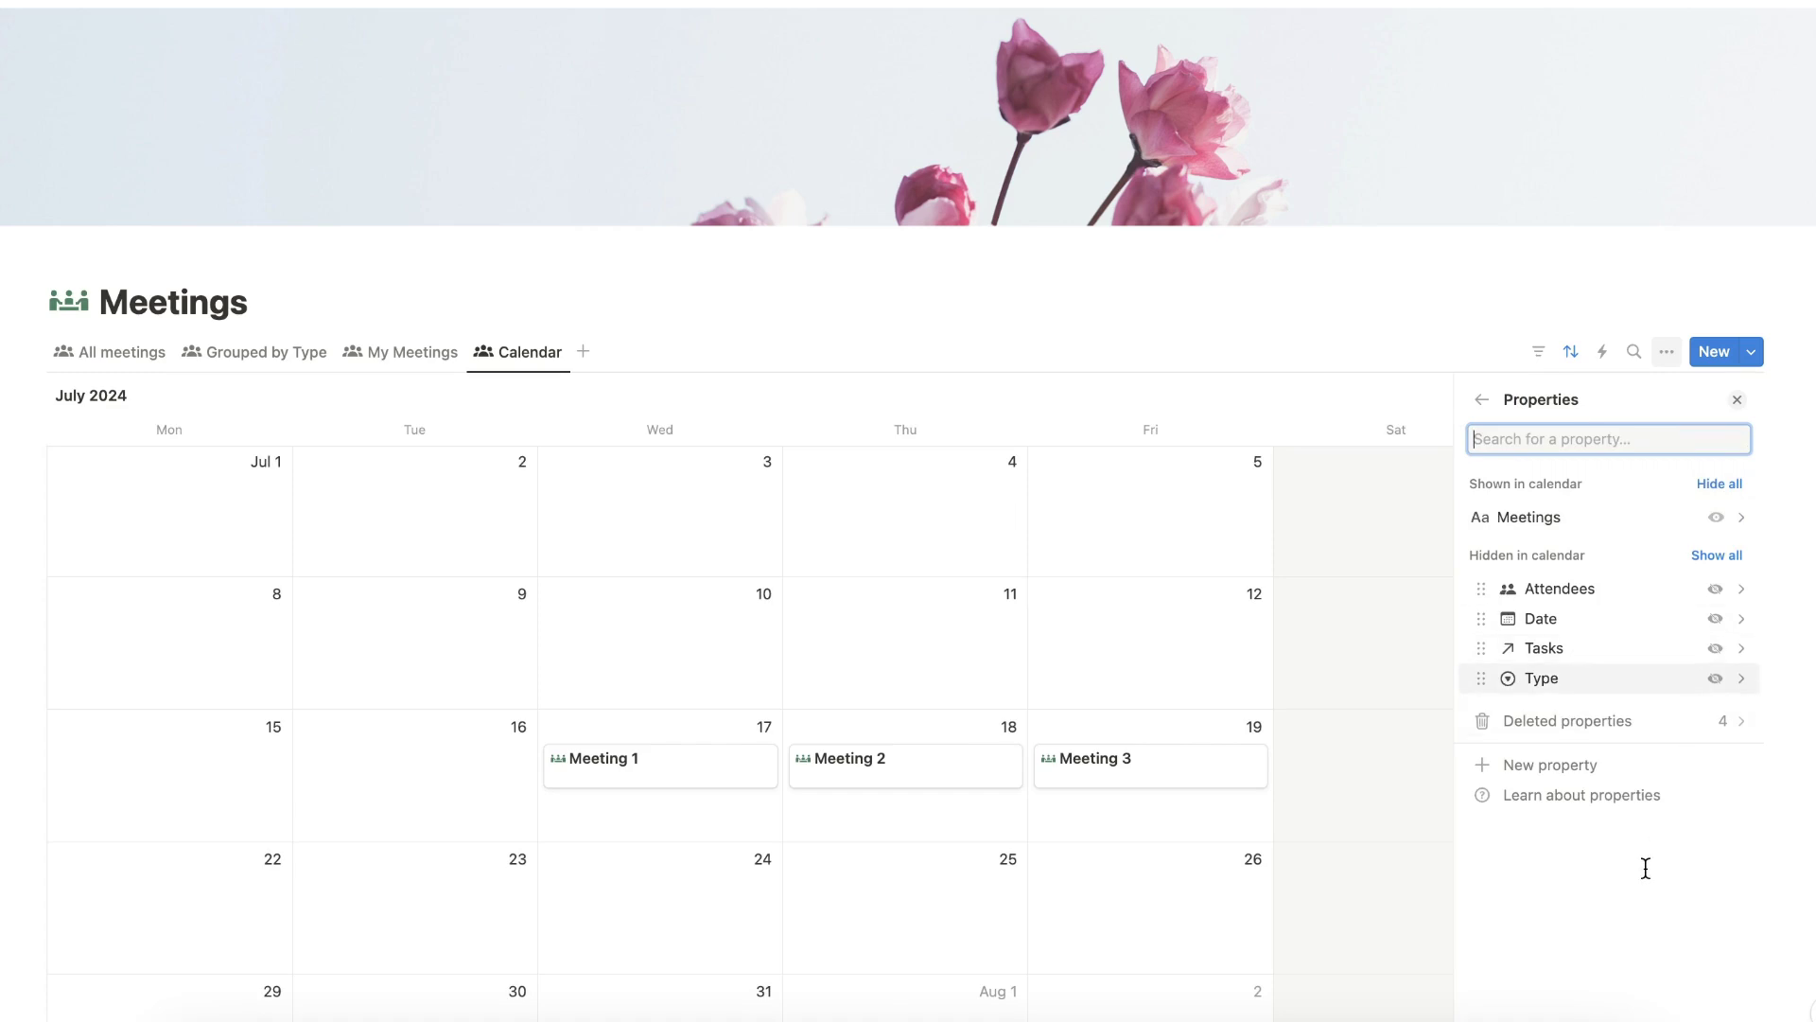
pyautogui.click(1715, 678)
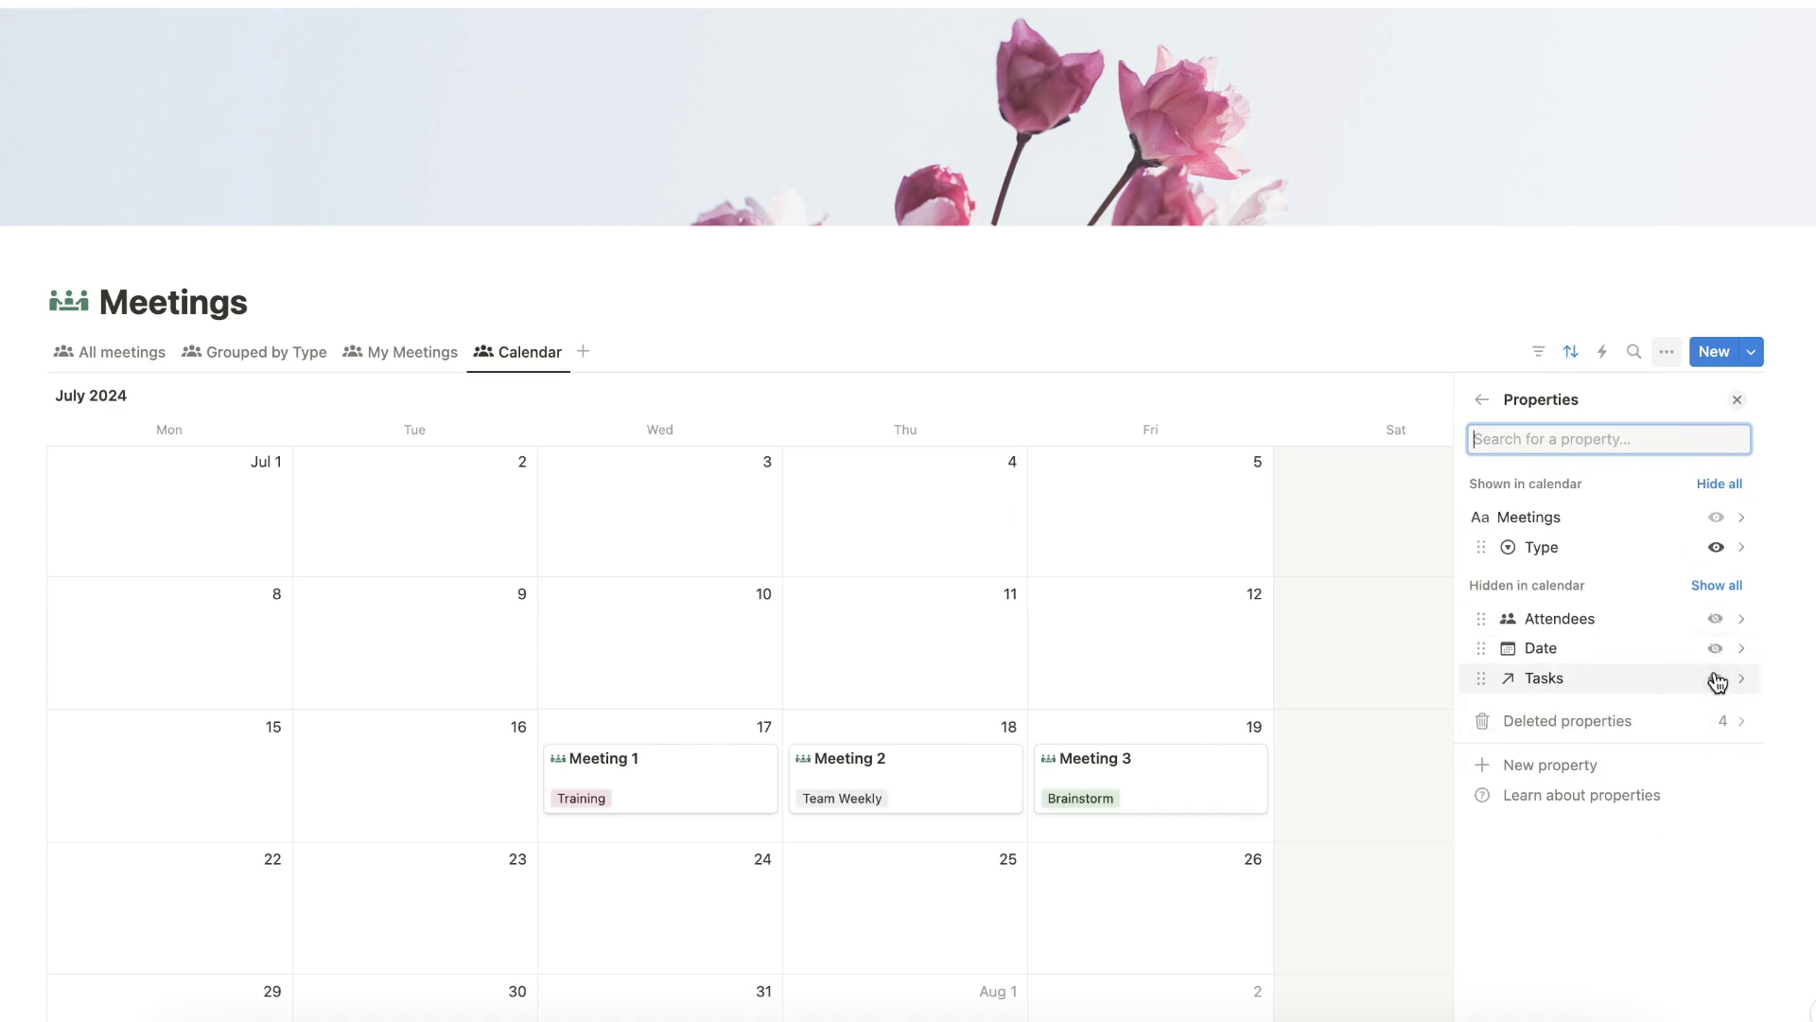
pyautogui.click(1716, 620)
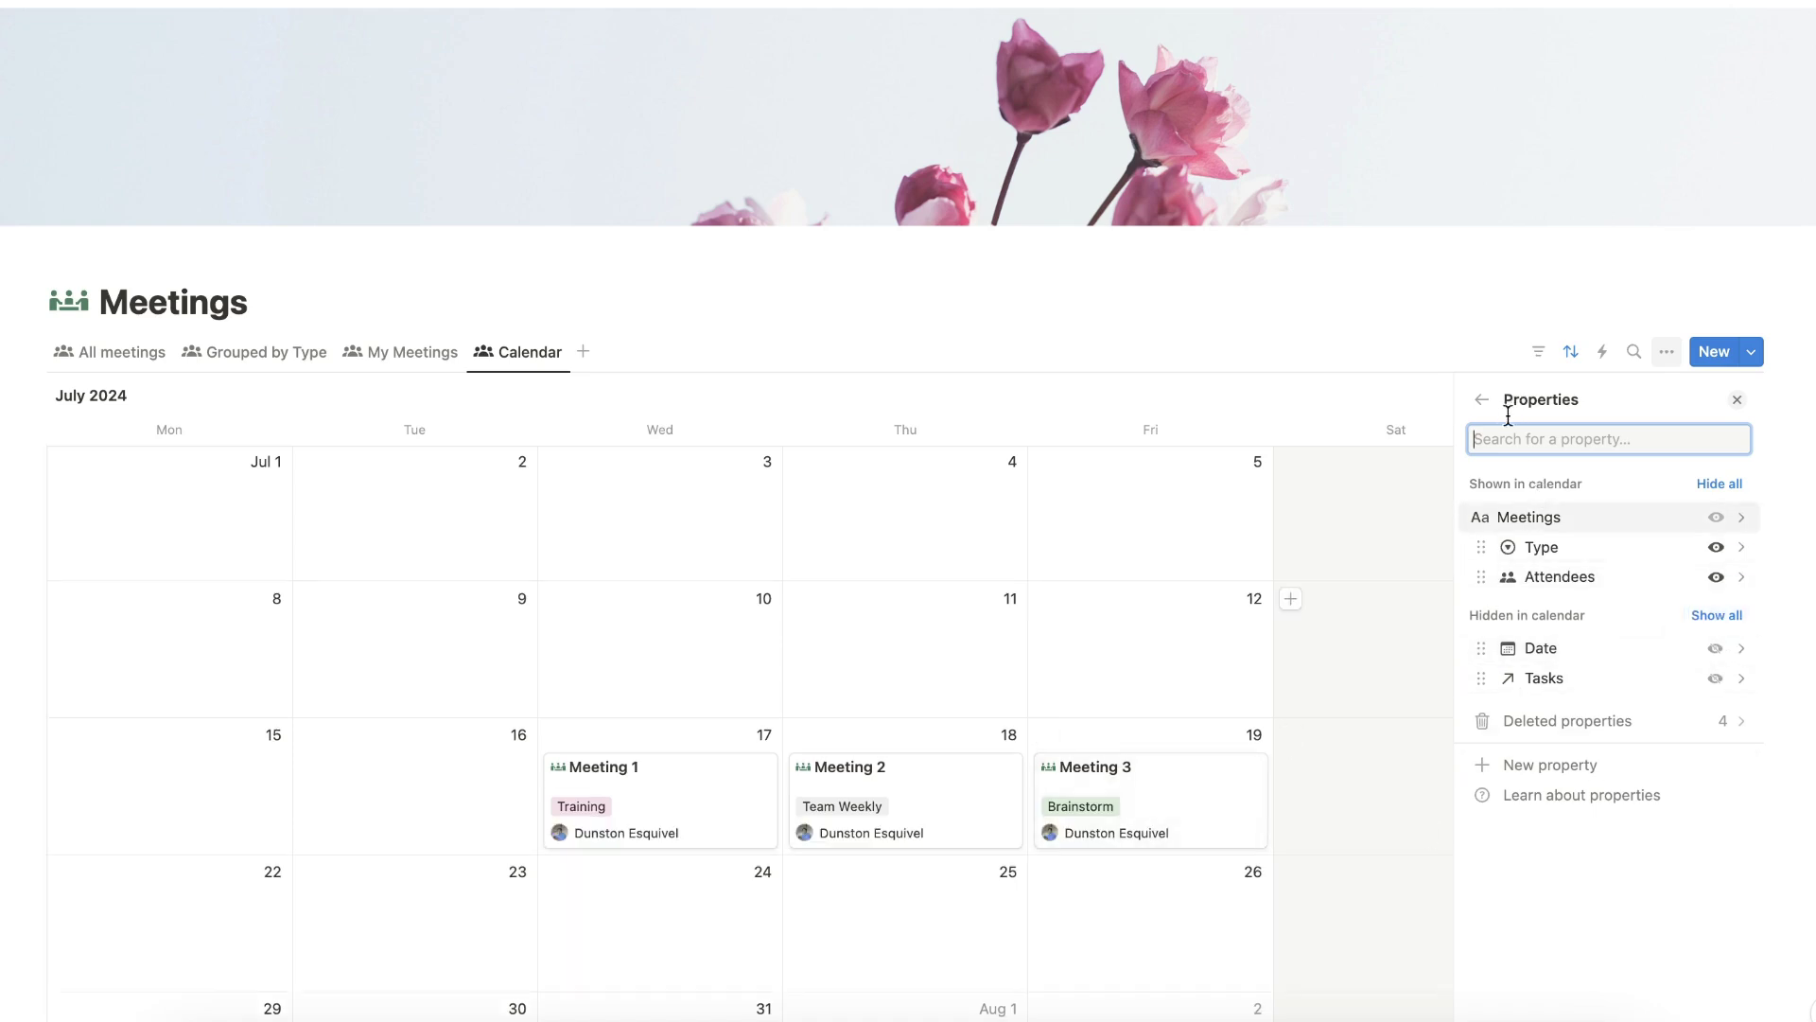
pyautogui.click(1385, 358)
pyautogui.scroll(-1, 1385, 358)
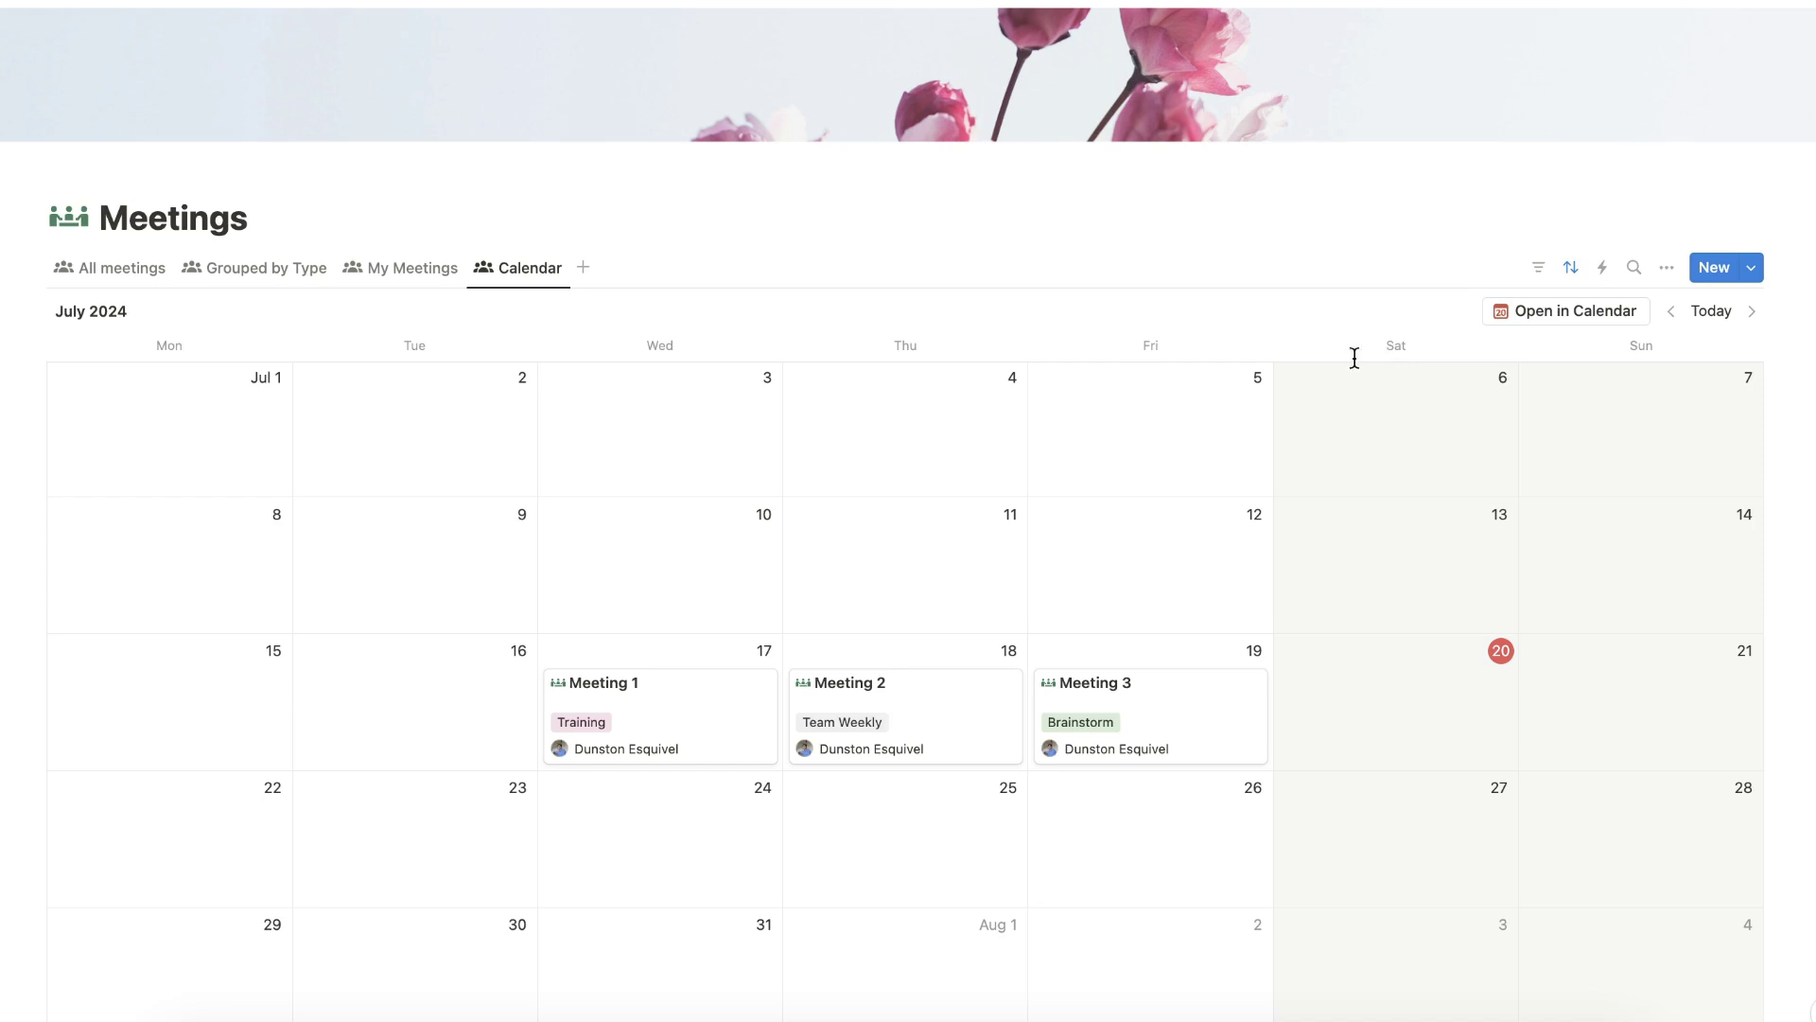
pyautogui.click(426, 266)
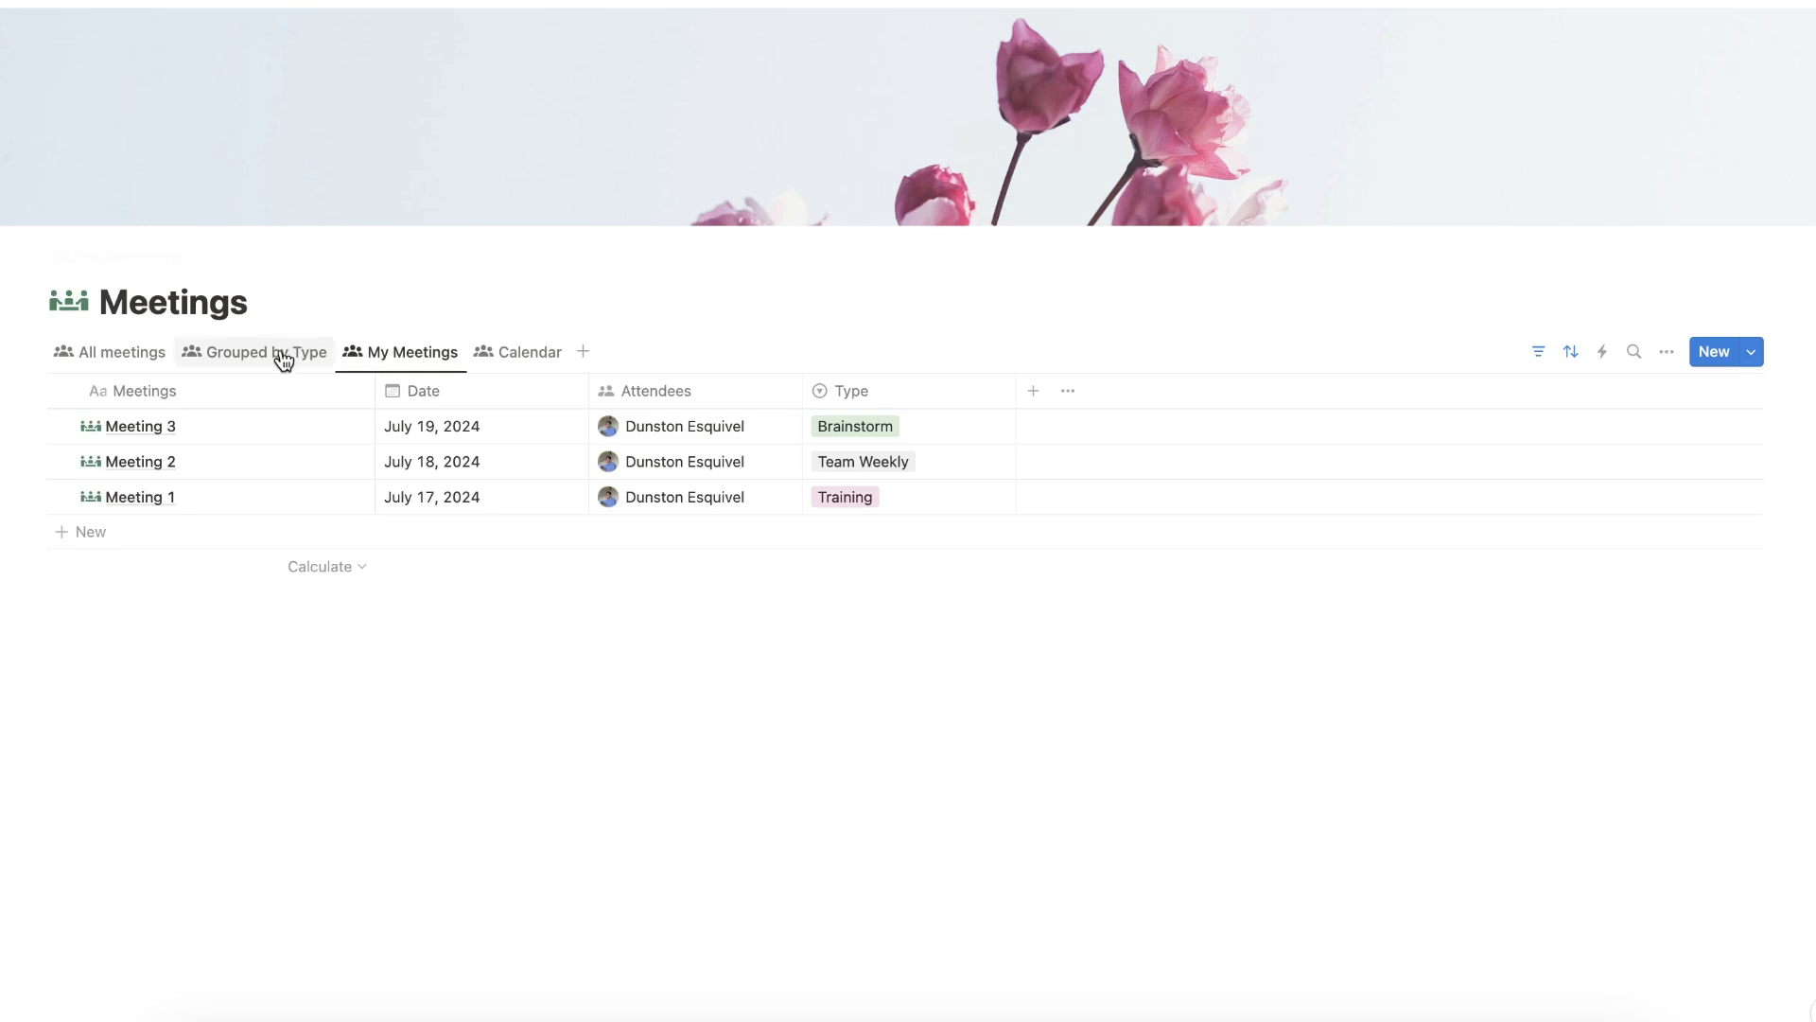
# Step: Switch via Grouped by Type back to the All meetings table of the three meetings
pyautogui.click(282, 358)
pyautogui.click(132, 368)
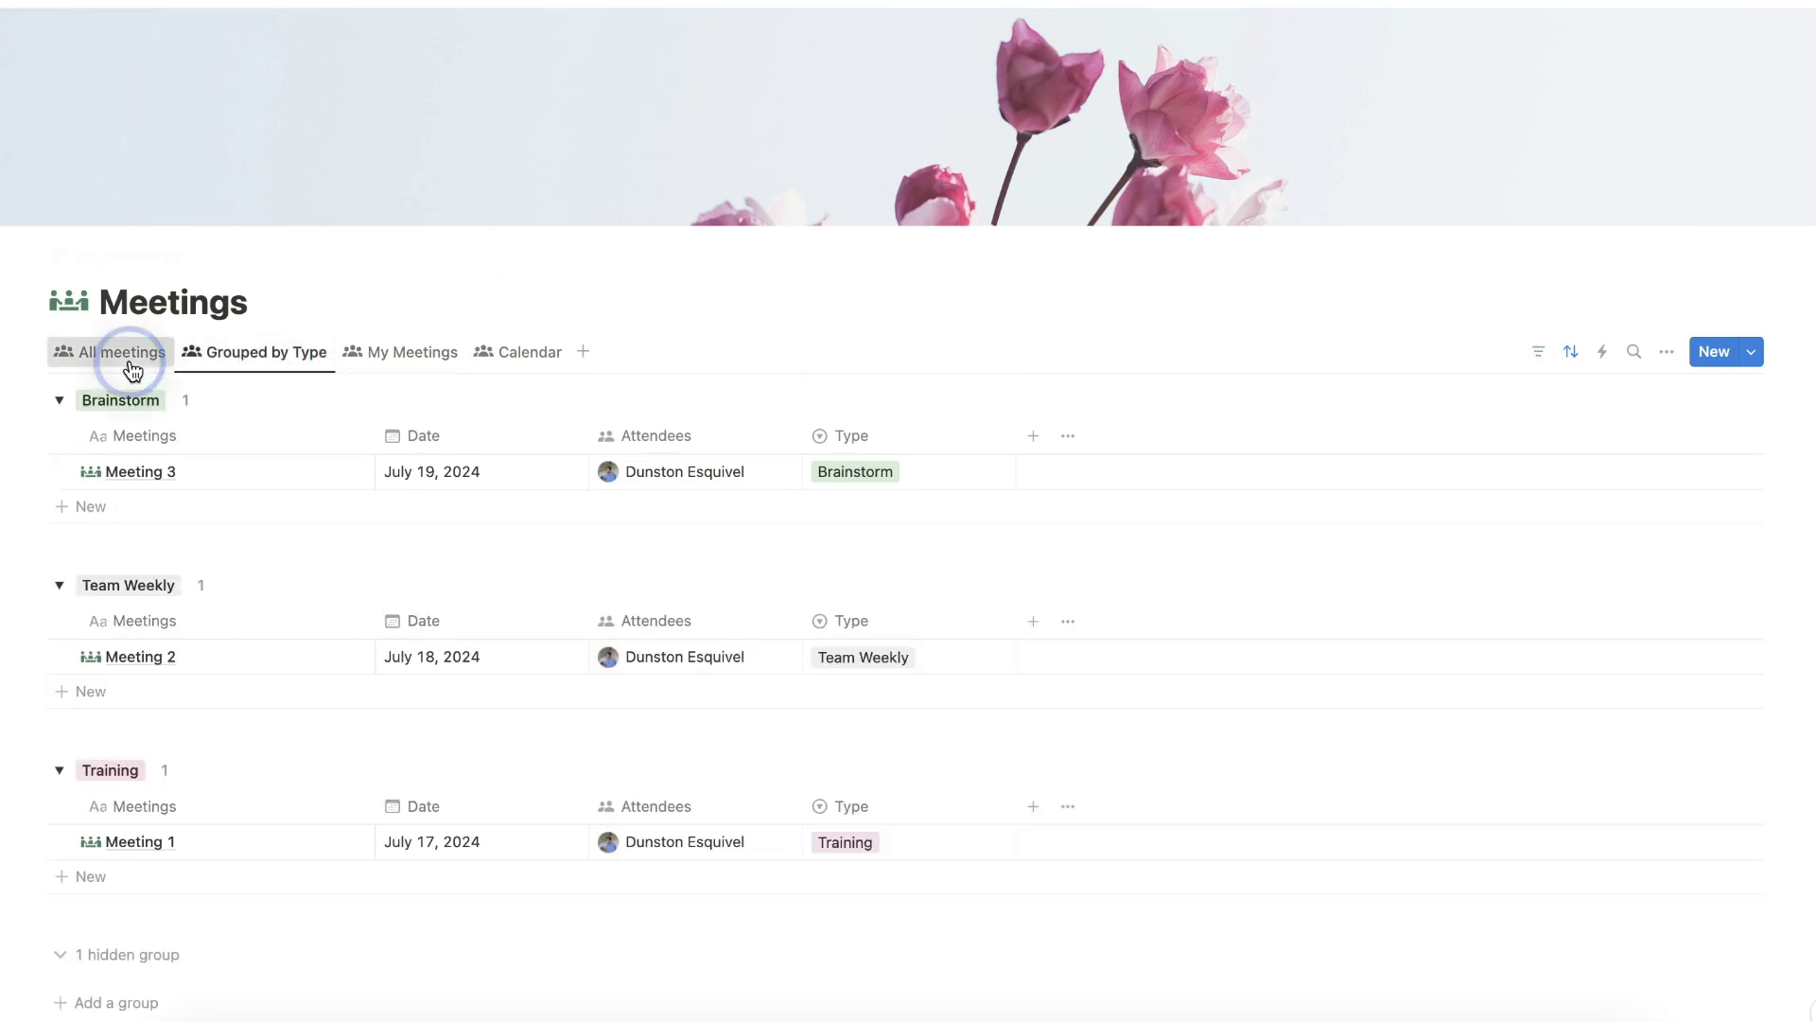